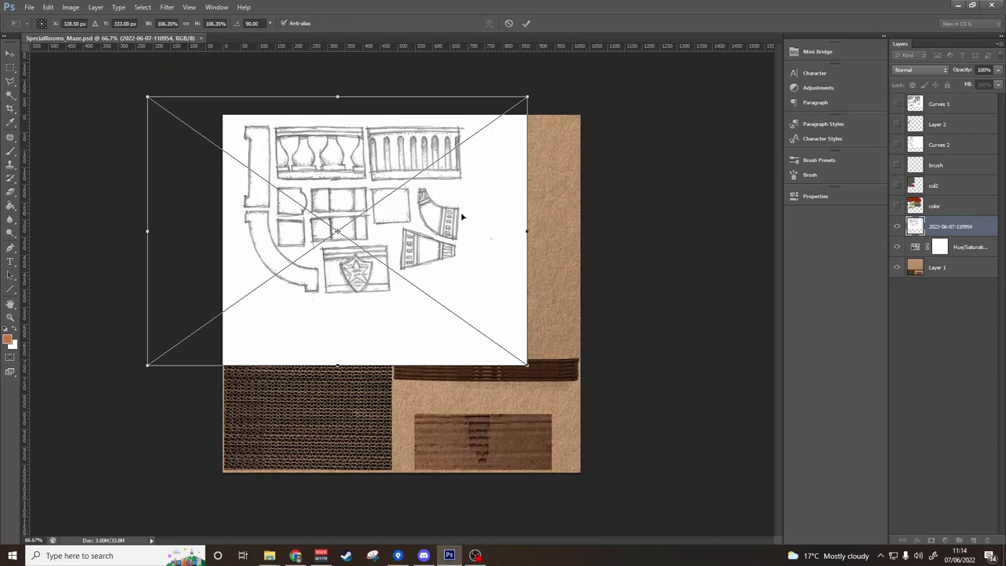
Step: Move the placed sketch slightly up and left over the cardboard texture, commit the placement and rasterize its layer
mouse_move(469, 211)
left_mouse_down()
mouse_move(511, 202)
mouse_move(459, 196)
left_mouse_up()
left_click(525, 22)
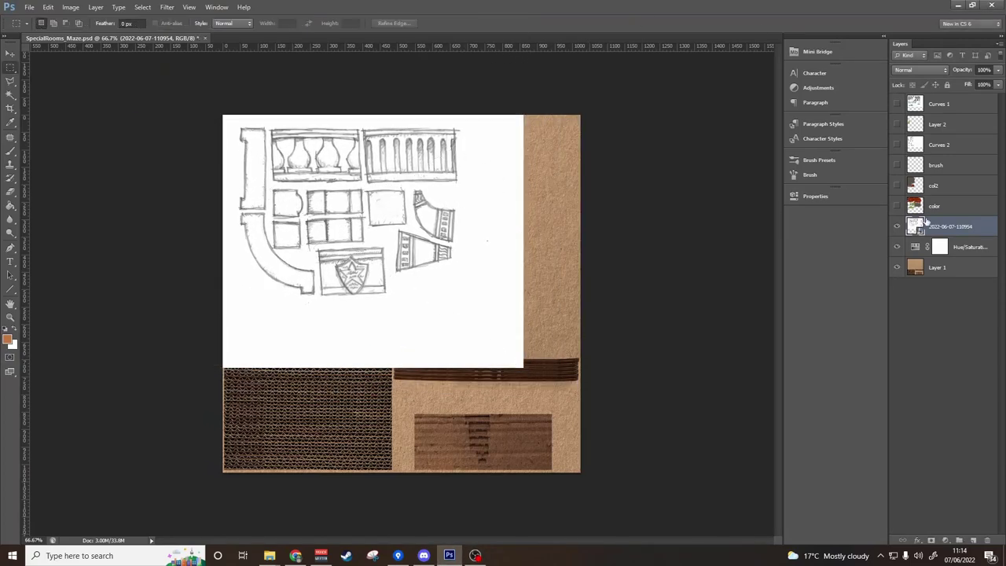
right_click(962, 227)
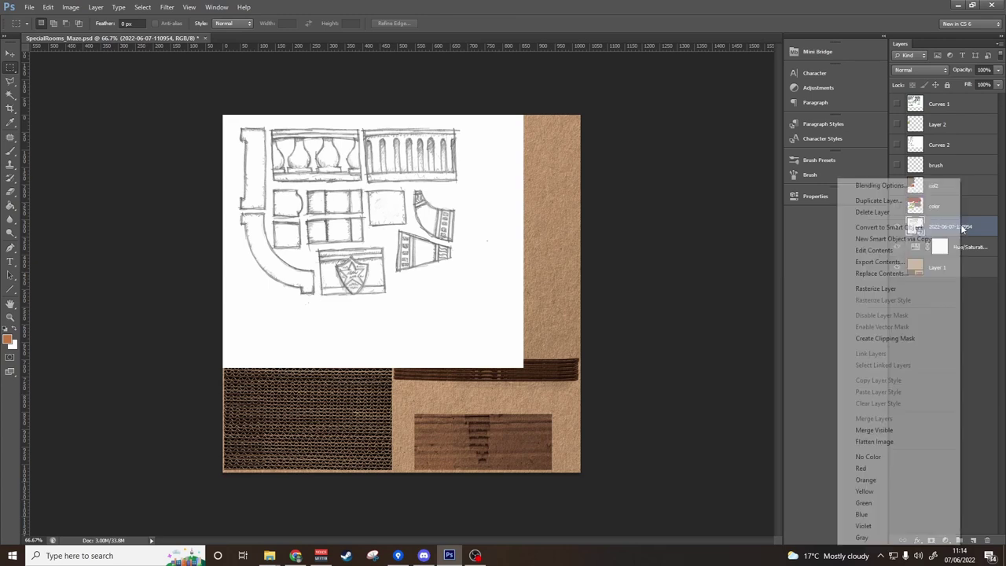
left_click(887, 289)
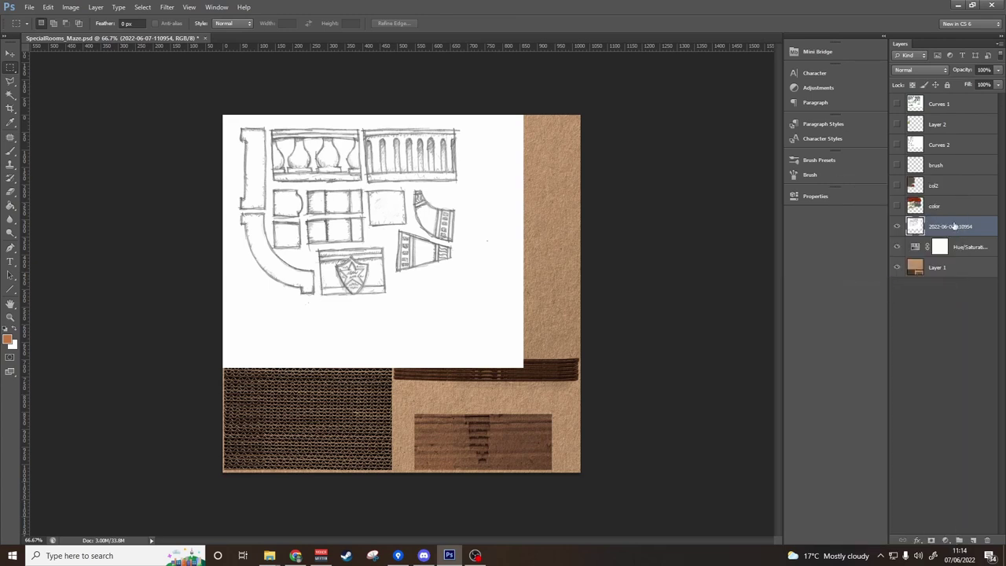
Step: Set the sketch layer's blend mode to Multiply and darken its pencil lines with a Curves adjustment clipped to it
left_click(927, 72)
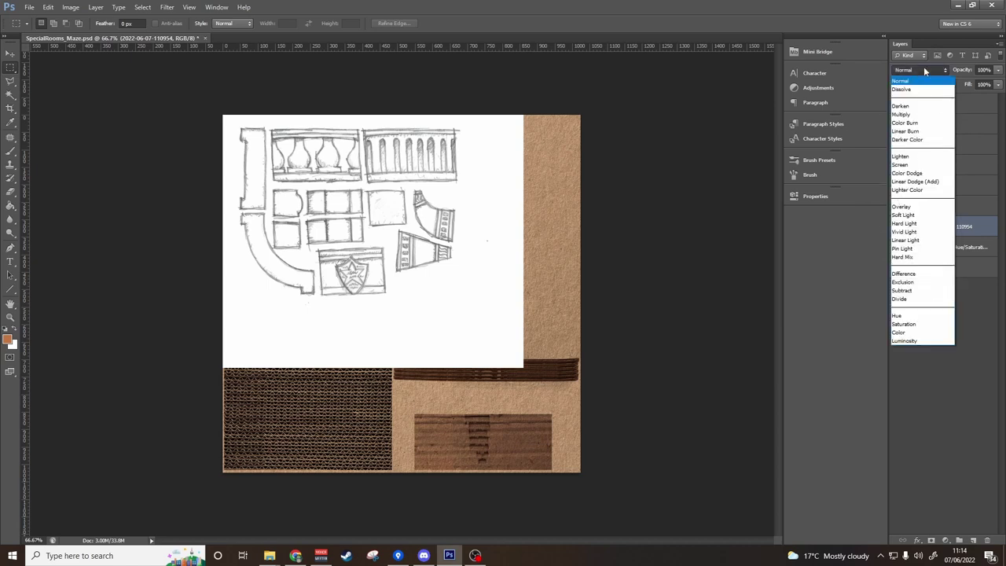
left_click(916, 117)
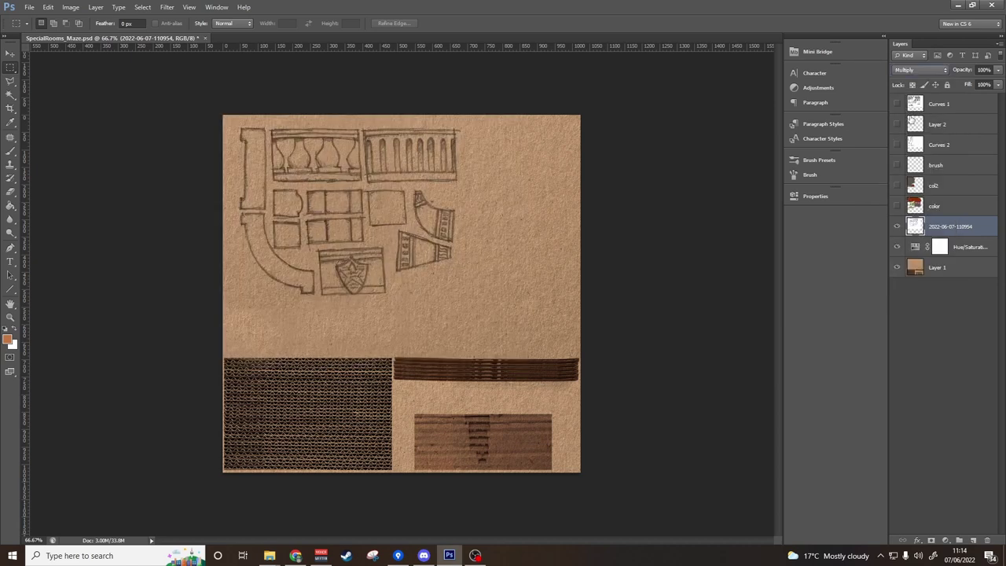
left_click(814, 88)
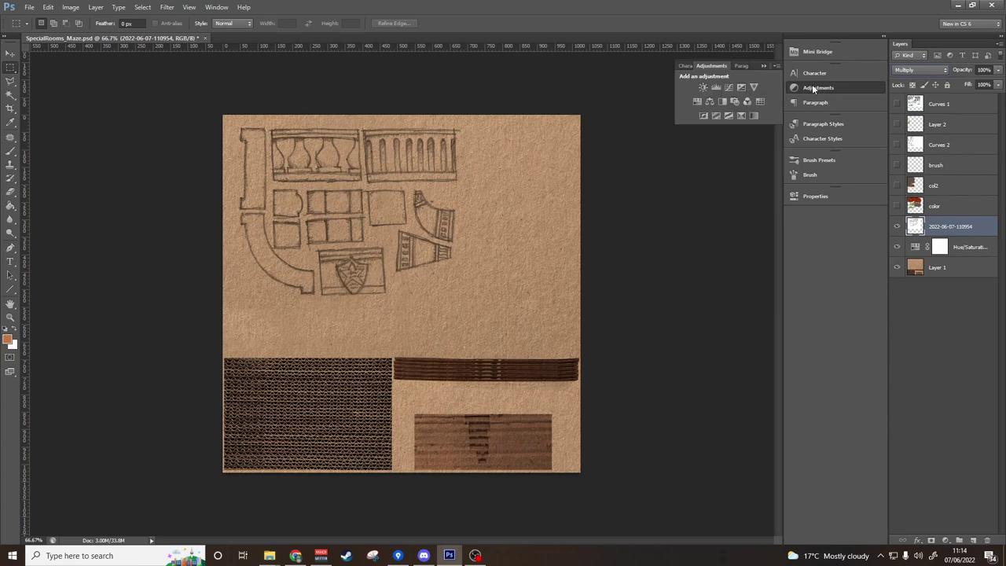
left_click(728, 86)
left_click_drag(722, 296, 740, 304)
left_click(701, 366)
left_click(761, 189)
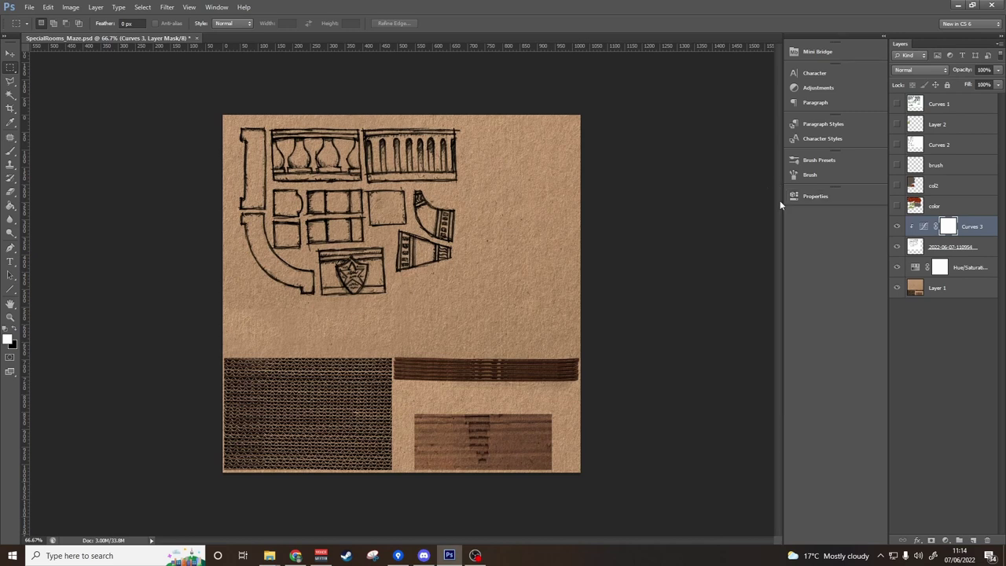
Step: Create a new layer named col and place it beneath the Curves 3 sketch layer
scroll(333, 229, "up", 5, "alt")
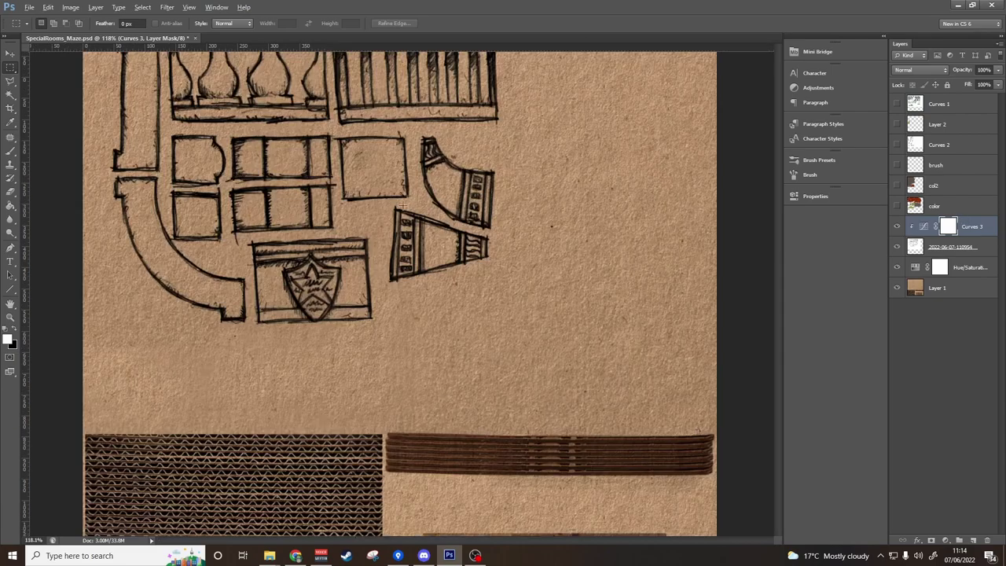
scroll(333, 229, "up", 2, "alt")
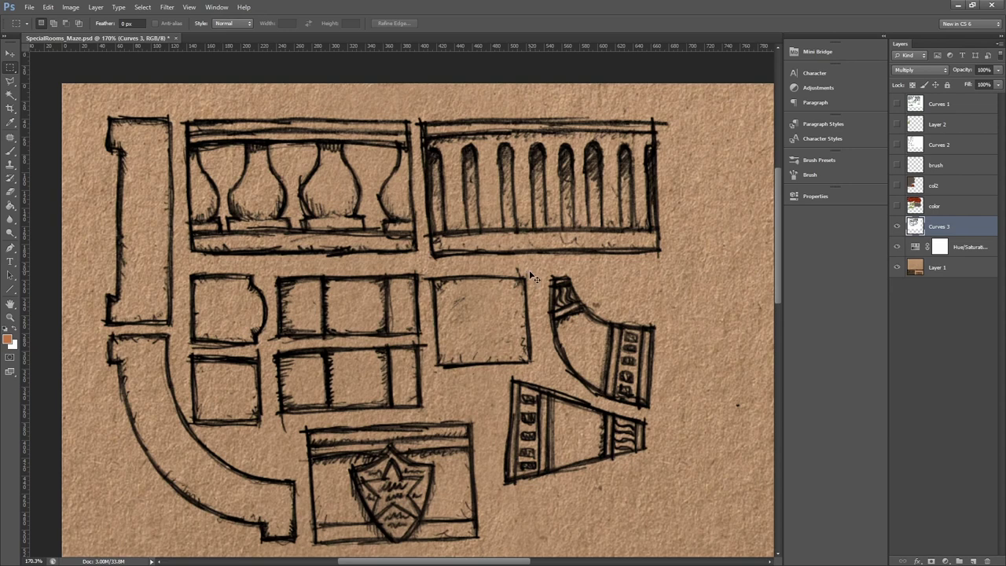
key("ctrl+shift+n")
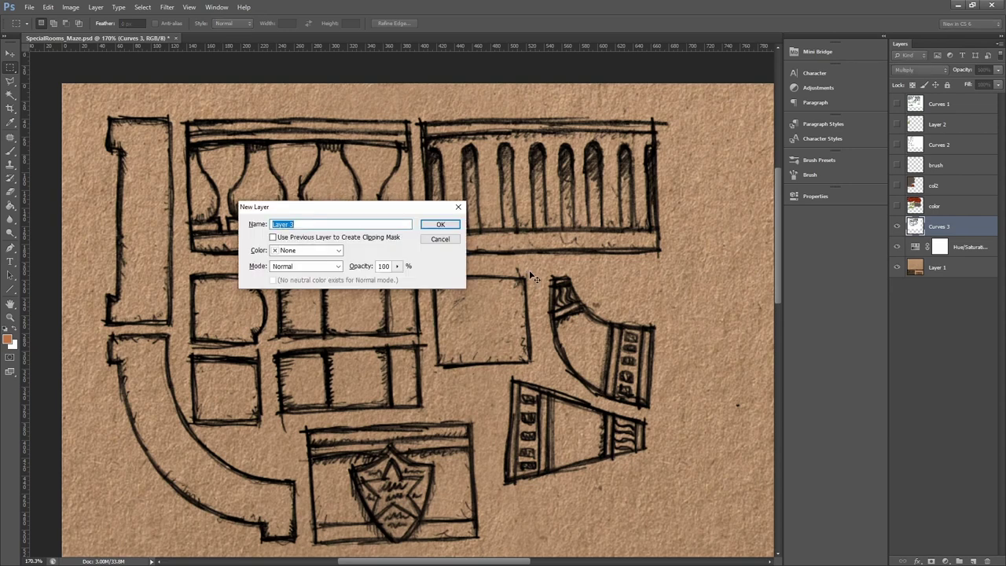
type("col")
key("Return")
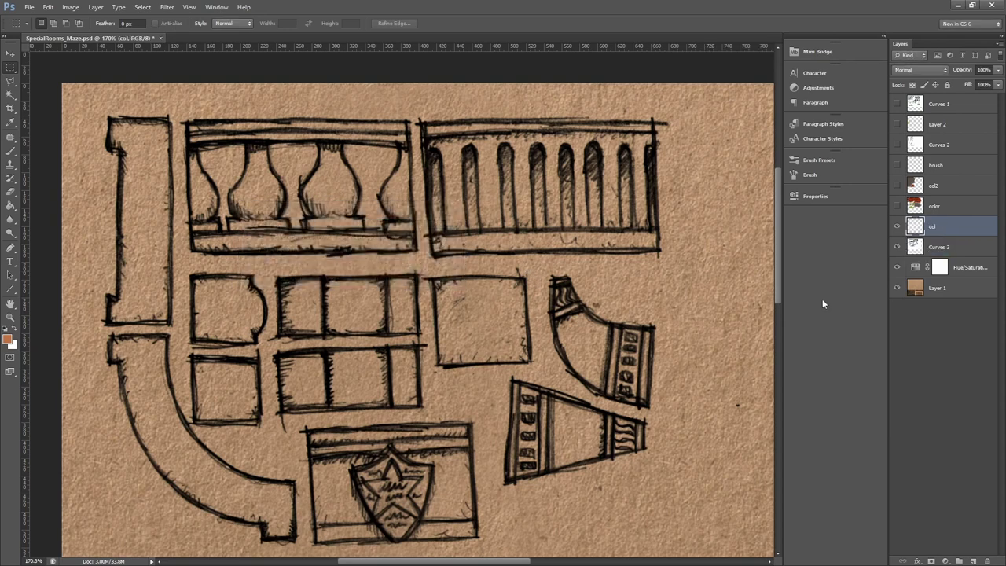
left_click_drag(949, 231, 942, 250)
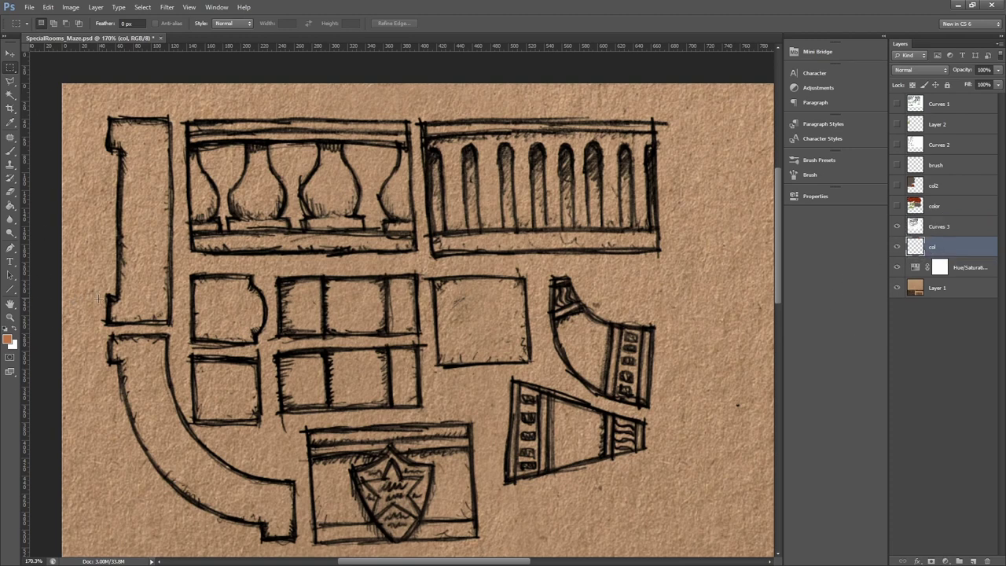
Step: Try the current brush at 25 px with a test stroke over the baluster panel
key("b")
left_click(52, 25)
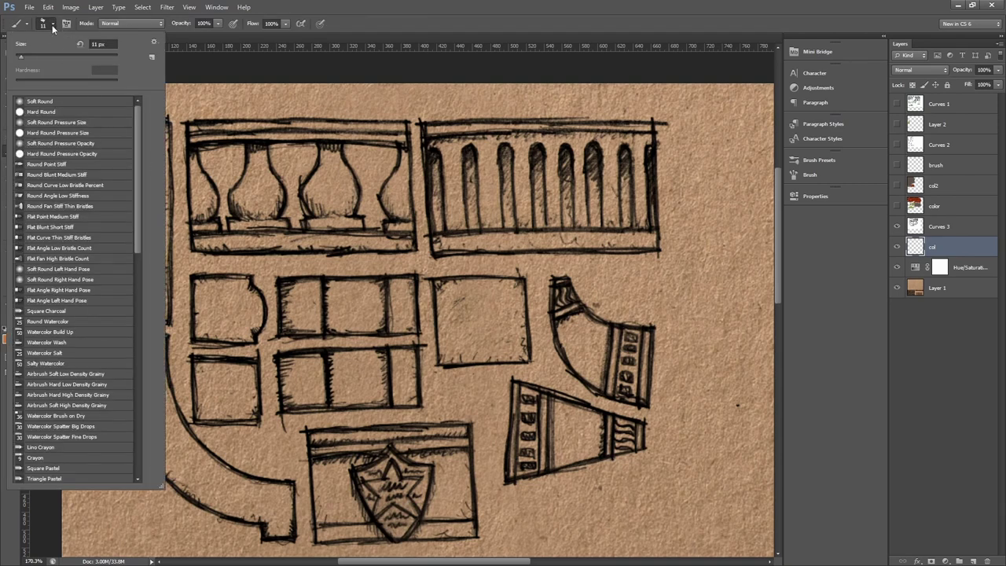
left_click(54, 26)
left_click(52, 26)
left_click_drag(23, 56, 28, 57)
mouse_move(232, 92)
left_mouse_down()
mouse_move(224, 132)
mouse_move(240, 124)
left_mouse_up()
key("ctrl+z")
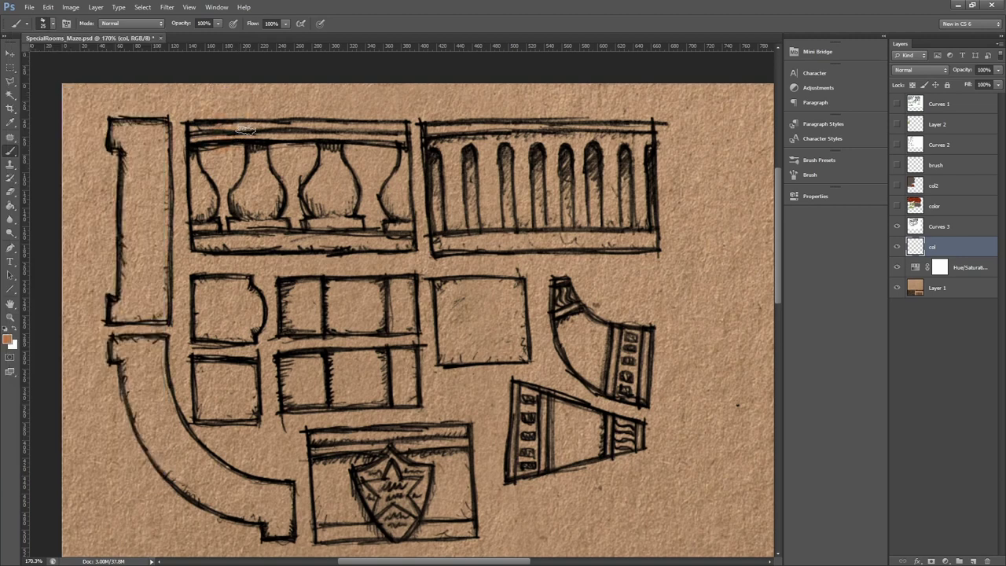
Step: Choose the MB Texture brush and reduce its size to about 20 px, checking it with test strokes that are undone
left_click(53, 26)
left_click_drag(143, 191, 137, 465)
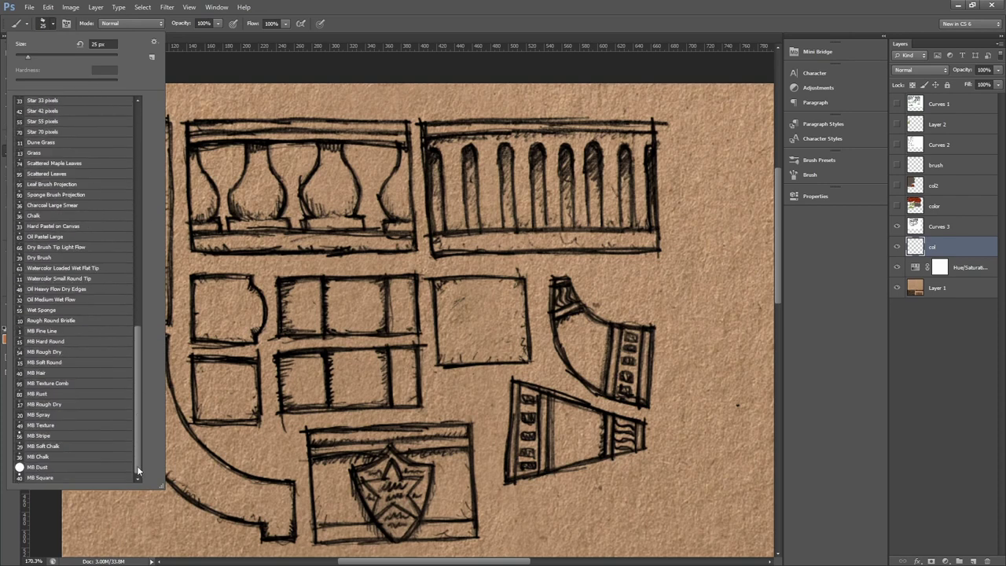
left_click(51, 426)
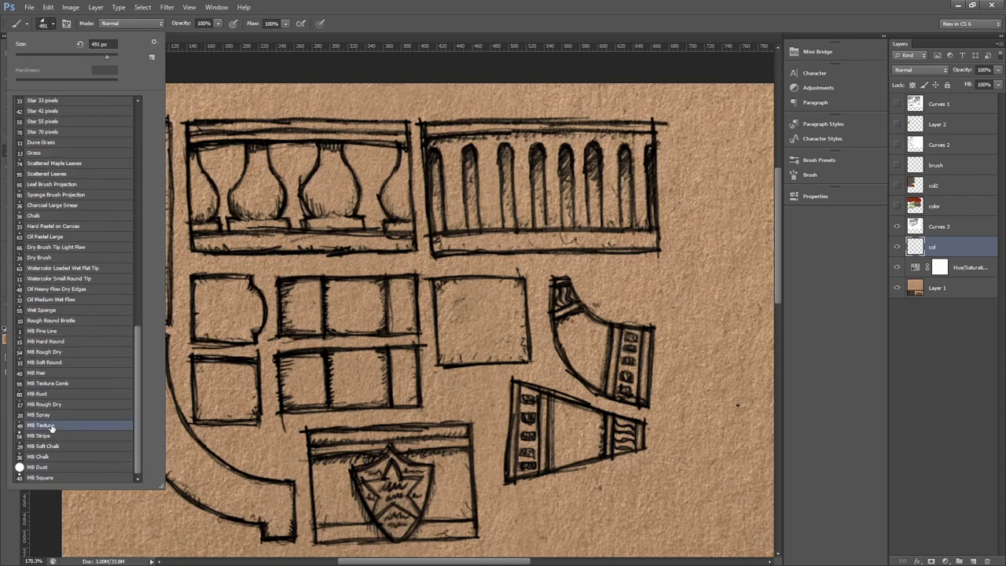
key("Return")
left_click_drag(167, 212, 163, 263)
key("ctrl+z")
left_click(53, 26)
left_click_drag(31, 62, 24, 61)
key("Return")
mouse_move(200, 169)
left_mouse_down()
mouse_move(201, 160)
mouse_move(198, 225)
left_mouse_up()
key("ctrl+z")
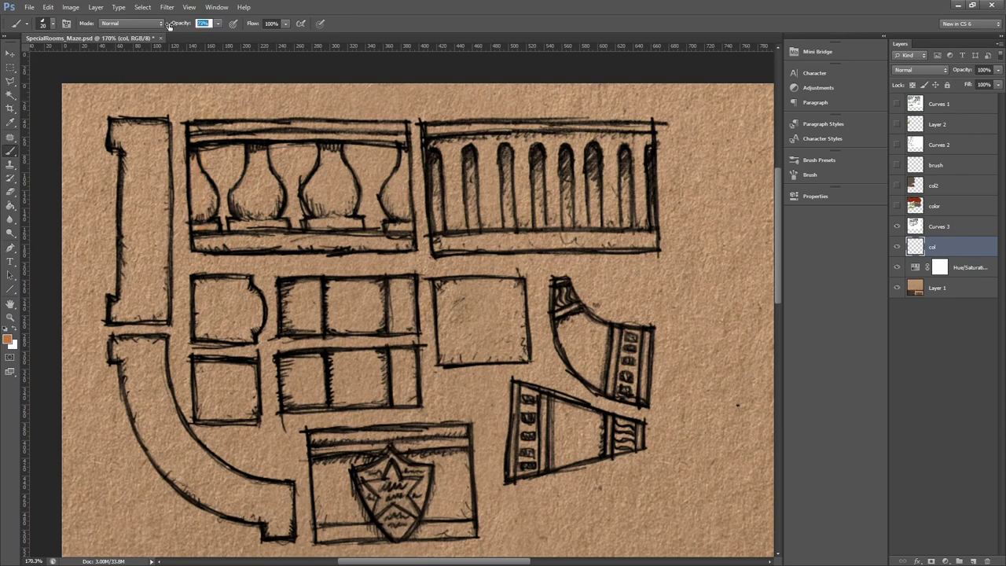
Step: Set the foreground colour to grey a5a5a5 and paint a base coat over all the sketched pieces on the col layer
left_click(9, 339)
left_click_drag(521, 221, 498, 193)
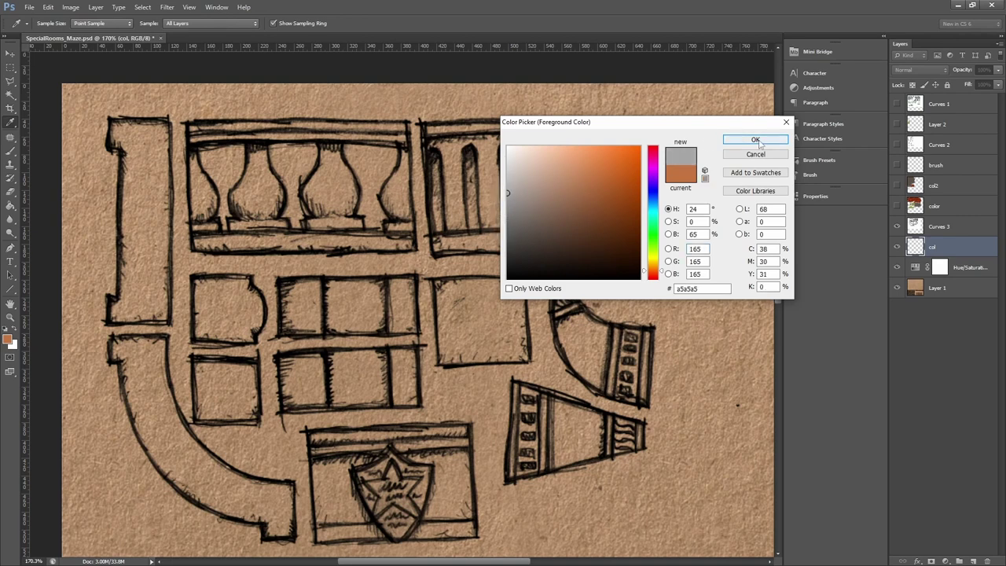
left_click(756, 140)
key("b")
mouse_move(146, 197)
left_mouse_down()
mouse_move(157, 298)
mouse_move(162, 237)
mouse_move(148, 306)
mouse_move(128, 294)
mouse_move(118, 319)
mouse_move(173, 177)
left_mouse_up()
mouse_move(149, 212)
left_mouse_down()
mouse_move(150, 134)
mouse_move(127, 196)
mouse_move(118, 130)
mouse_move(319, 242)
mouse_move(452, 188)
mouse_move(664, 246)
left_mouse_up()
mouse_move(126, 334)
left_mouse_down()
mouse_move(156, 444)
mouse_move(287, 526)
left_mouse_up()
left_click_drag(206, 287, 245, 397)
mouse_move(298, 287)
left_mouse_down()
mouse_move(287, 409)
mouse_move(357, 307)
left_mouse_up()
left_click_drag(358, 306, 479, 369)
left_click_drag(562, 322, 601, 385)
mouse_move(602, 385)
left_mouse_down()
mouse_move(503, 463)
mouse_move(346, 503)
mouse_move(302, 472)
left_mouse_up()
Step: Pick a darker grey and paint shading inside the balusters, rails, pillar, curved piece, blocks, shield panel and arch pieces
left_click(8, 339)
left_click(507, 210)
left_click(755, 139)
left_click_drag(195, 212, 217, 203)
left_click_drag(234, 204, 358, 204)
left_click_drag(385, 205, 409, 204)
left_click_drag(192, 135, 399, 138)
left_click_drag(196, 248, 415, 245)
mouse_move(141, 312)
left_mouse_down()
mouse_move(145, 138)
mouse_move(133, 130)
left_mouse_up()
mouse_move(140, 350)
left_mouse_down()
mouse_move(189, 471)
mouse_move(283, 507)
left_mouse_up()
left_click_drag(208, 302, 248, 313)
left_click_drag(209, 386, 244, 388)
left_click_drag(337, 360, 341, 400)
left_click_drag(291, 363, 289, 401)
left_click_drag(291, 325, 290, 287)
left_click_drag(333, 284, 333, 325)
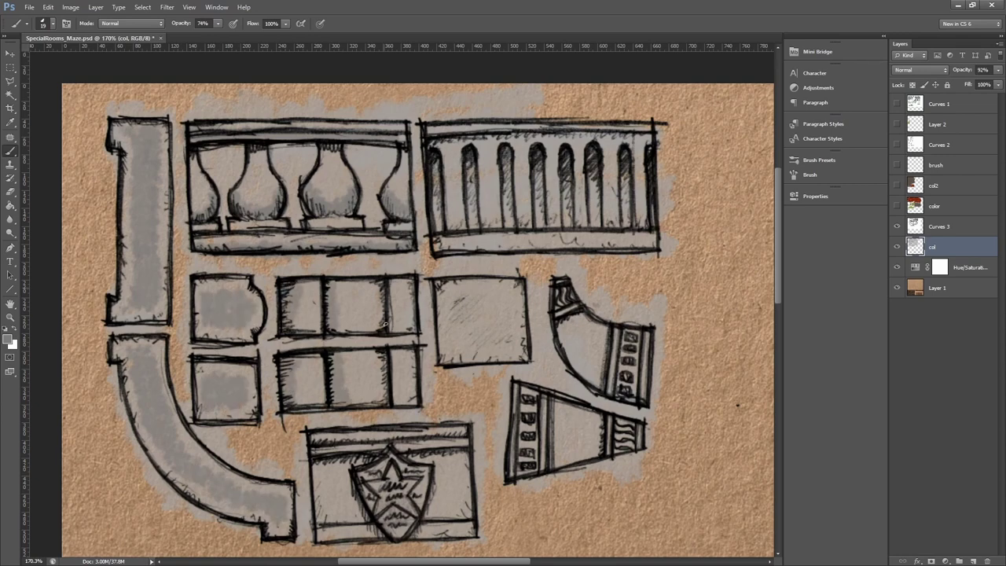
left_click_drag(413, 353, 413, 401)
mouse_move(454, 314)
left_mouse_down()
mouse_move(472, 296)
mouse_move(507, 334)
left_mouse_up()
left_click_drag(352, 473, 332, 515)
mouse_move(452, 456)
left_mouse_down()
mouse_move(438, 503)
mouse_move(330, 538)
mouse_move(468, 533)
left_mouse_up()
mouse_move(471, 157)
left_mouse_down()
mouse_move(542, 228)
mouse_move(644, 126)
left_mouse_up()
left_click_drag(604, 328, 602, 388)
left_click_drag(638, 330, 623, 394)
left_click_drag(528, 425, 526, 461)
left_click_drag(558, 400, 555, 464)
mouse_move(598, 415)
left_mouse_down()
mouse_move(597, 455)
mouse_move(621, 458)
left_mouse_up()
Step: Pick a lighter grey and paint highlights on the balusters and their bases
left_click(7, 339)
left_click(508, 181)
left_click(756, 139)
left_click_drag(246, 178, 252, 194)
left_click_drag(318, 174, 317, 195)
left_click_drag(327, 156, 321, 198)
mouse_move(396, 160)
left_mouse_down()
mouse_move(392, 197)
mouse_move(403, 190)
left_mouse_up()
left_click_drag(214, 236, 275, 232)
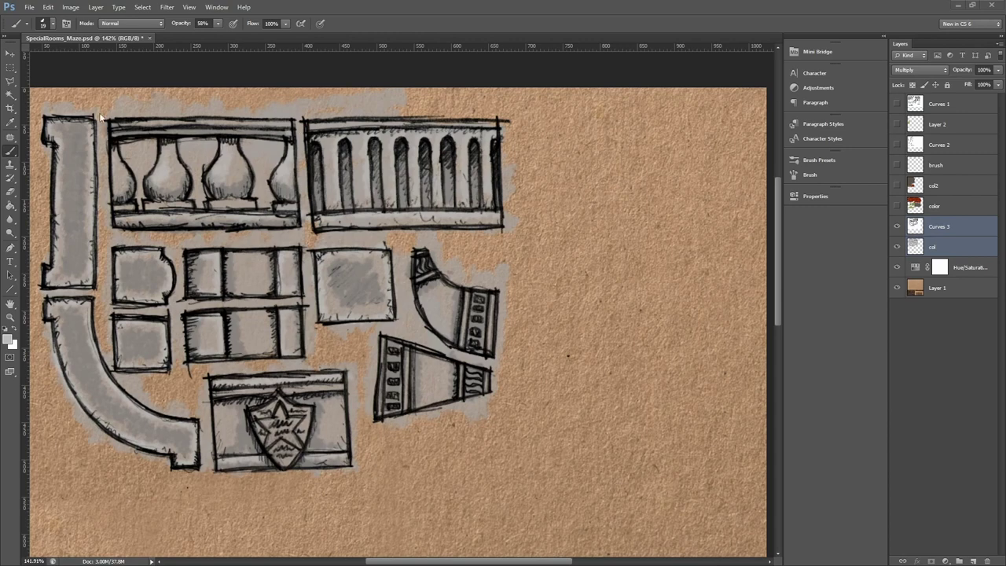
Step: Marquee-select the baluster panel, about 271 by 164 px, and copy the Curves 3 and col layers to new layers
key("m")
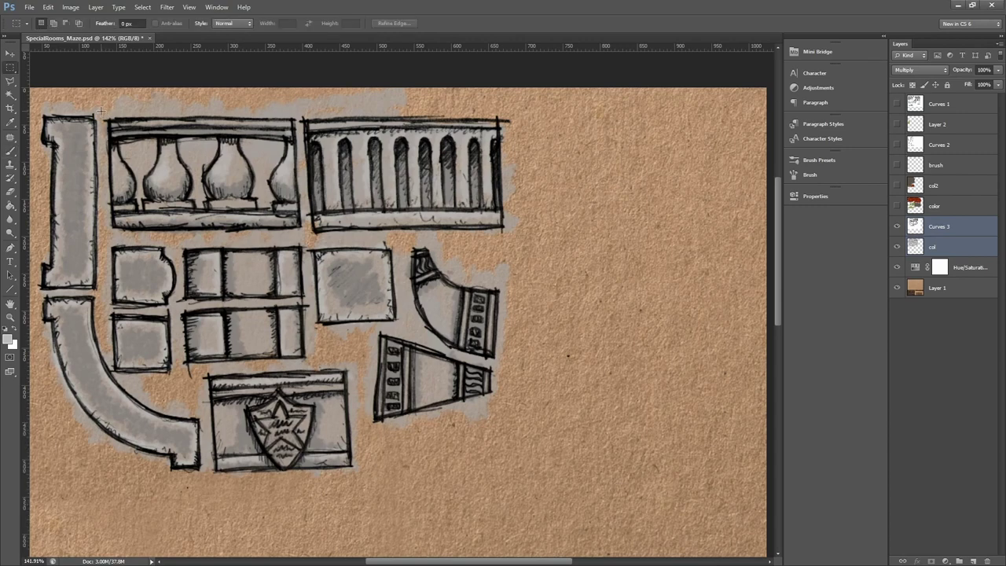
left_click_drag(101, 111, 301, 232)
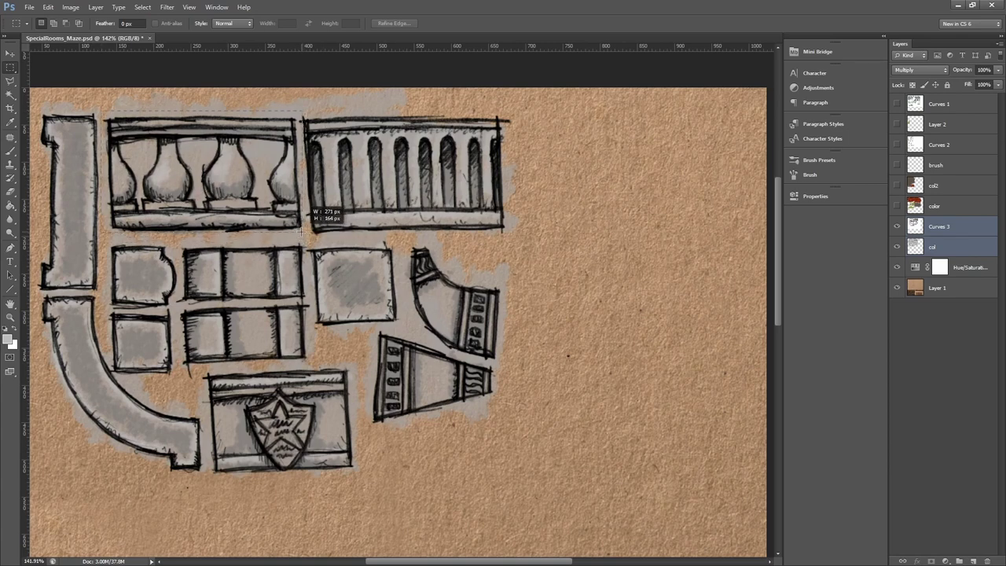
right_click(264, 180)
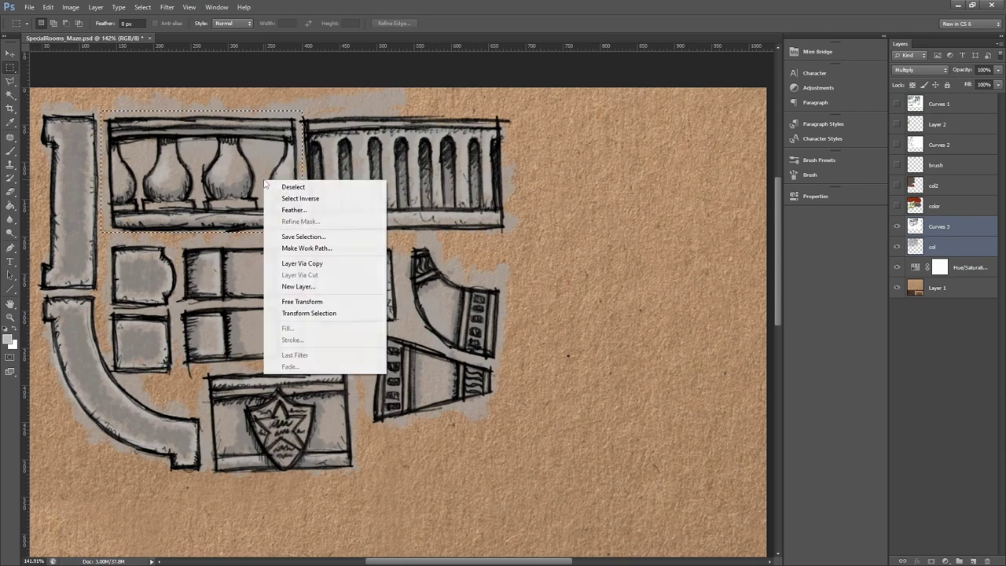
left_click(313, 264)
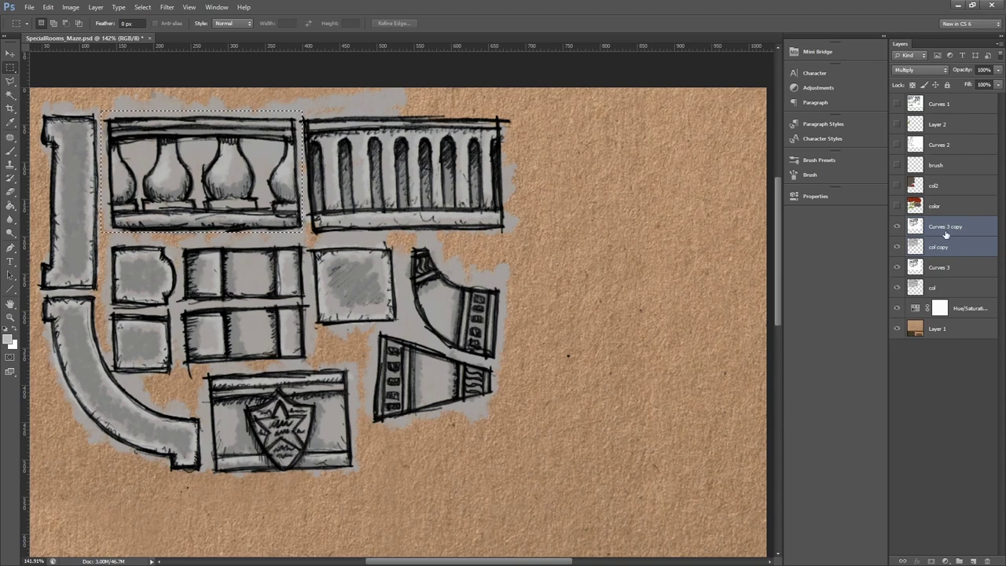
Step: Group the two copied layers and name the group inside
key("ctrl+g")
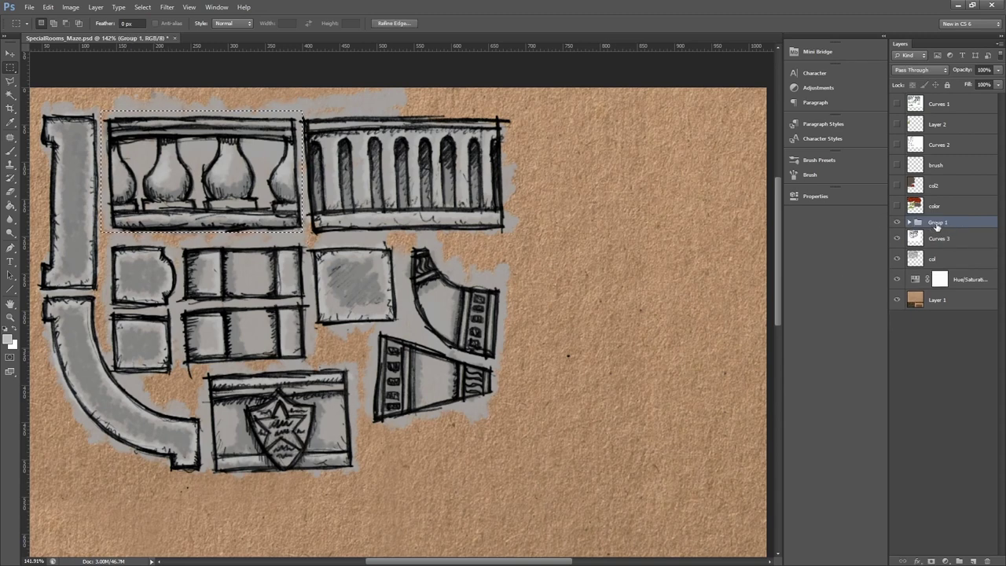
double_click(913, 222)
type("inside")
key("Return")
Step: Try to move the selected baluster panel with the whole inside group active
key("v")
left_click_drag(396, 194, 395, 201)
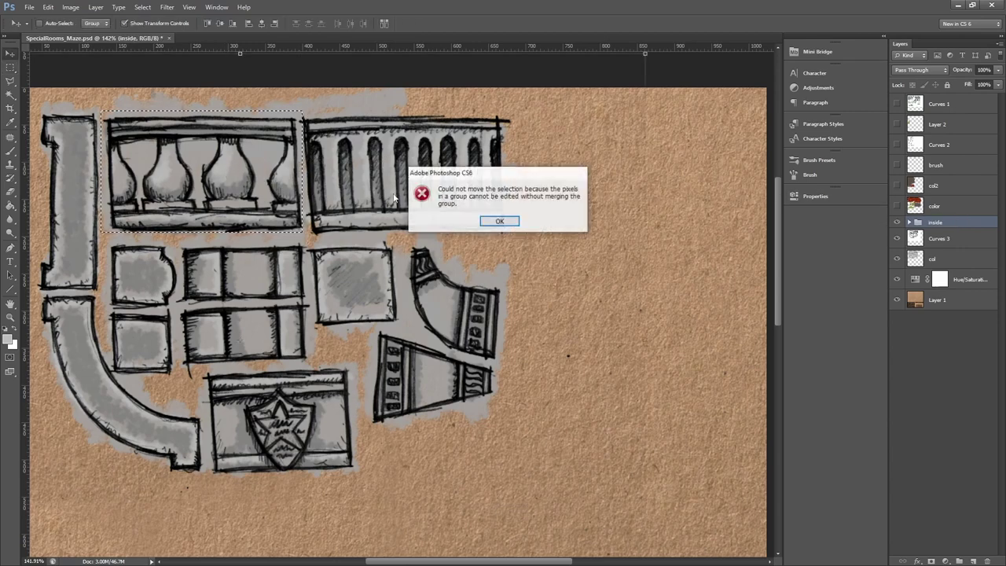
left_click(499, 221)
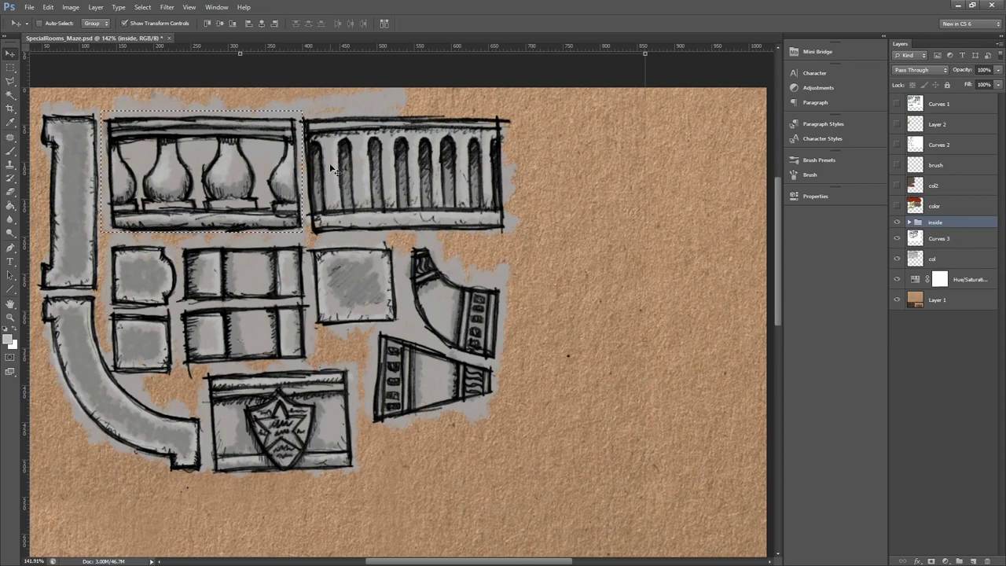
left_click_drag(265, 177, 399, 207)
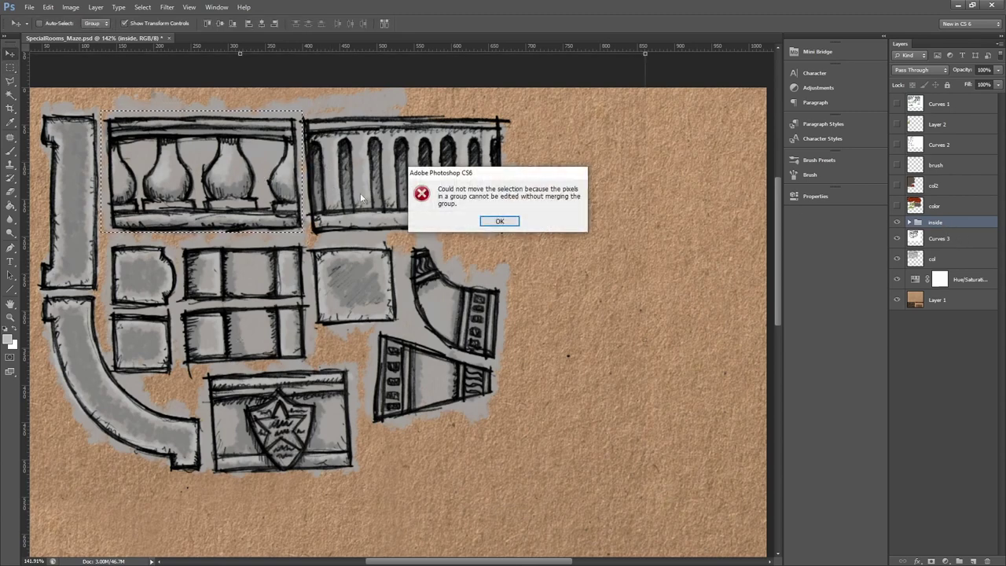
left_click(502, 223)
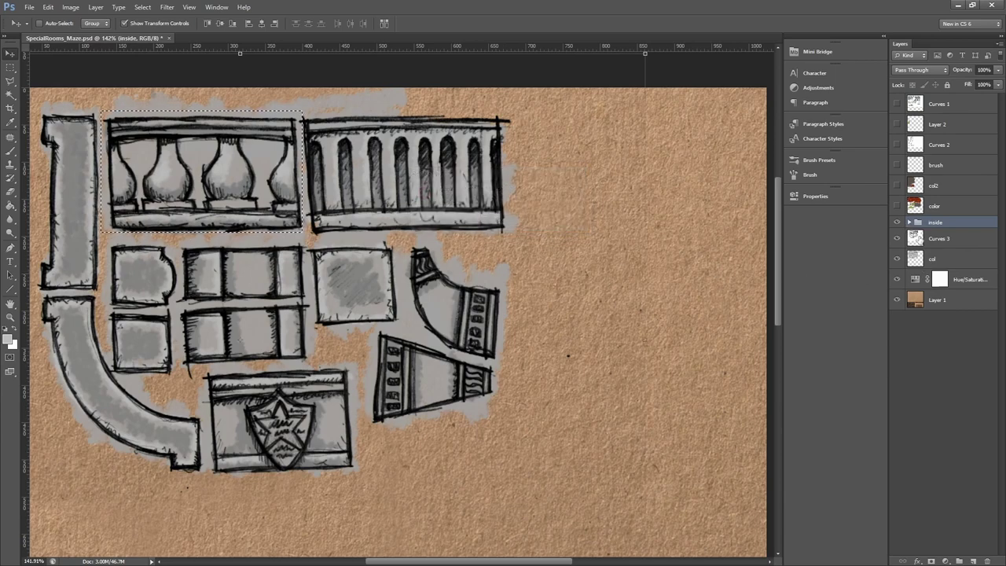
Step: Expand the inside group and try to move the baluster selection on both the Curves 3 copy and col copy layers
left_click(910, 222)
left_click(948, 239)
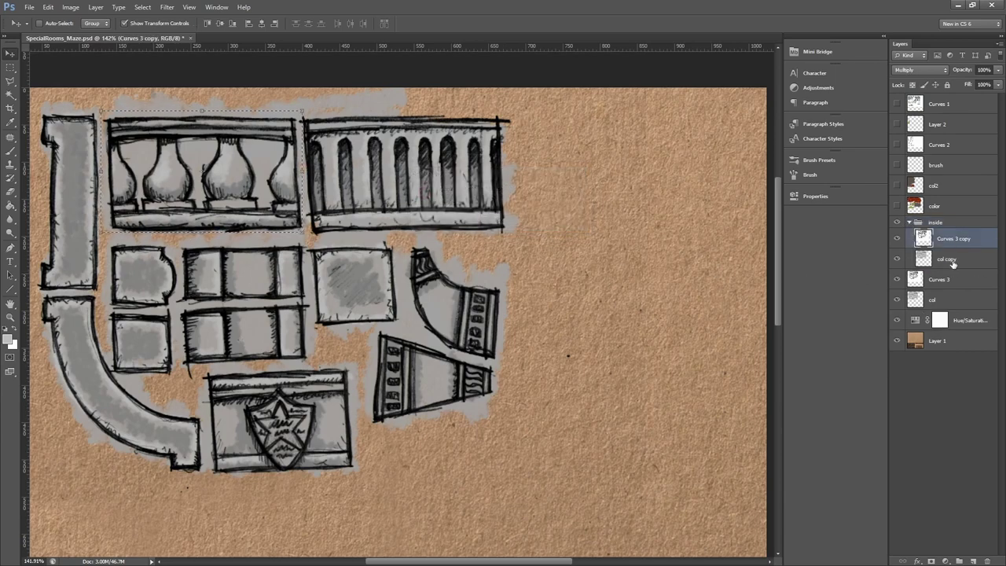
left_click(953, 262, "shift")
left_click_drag(272, 166, 371, 218)
key("ctrl+z")
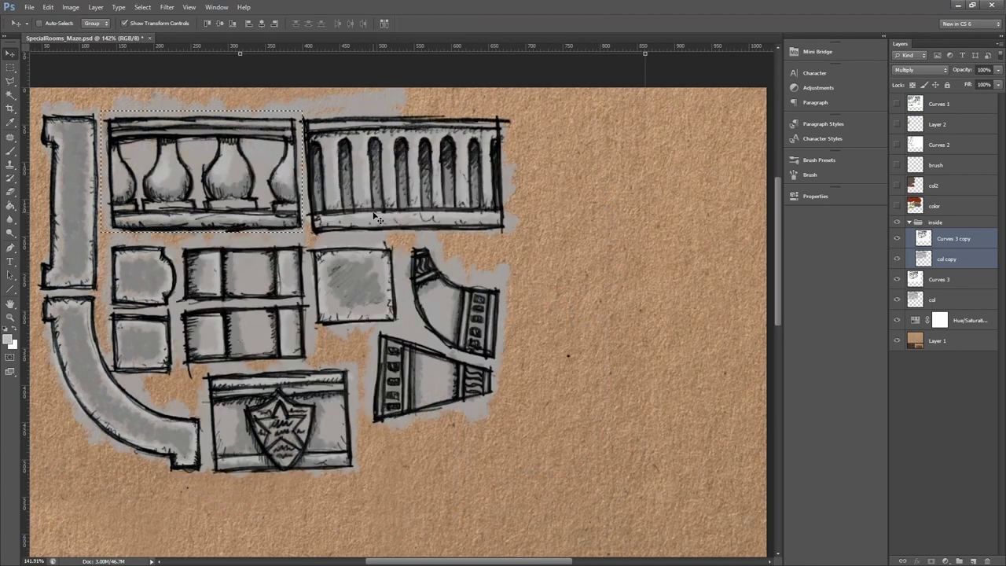
Step: Copy the selected baluster panel from the Curves 3 copy layer onto its own layer and delete Curves 3 copy
left_click(948, 240)
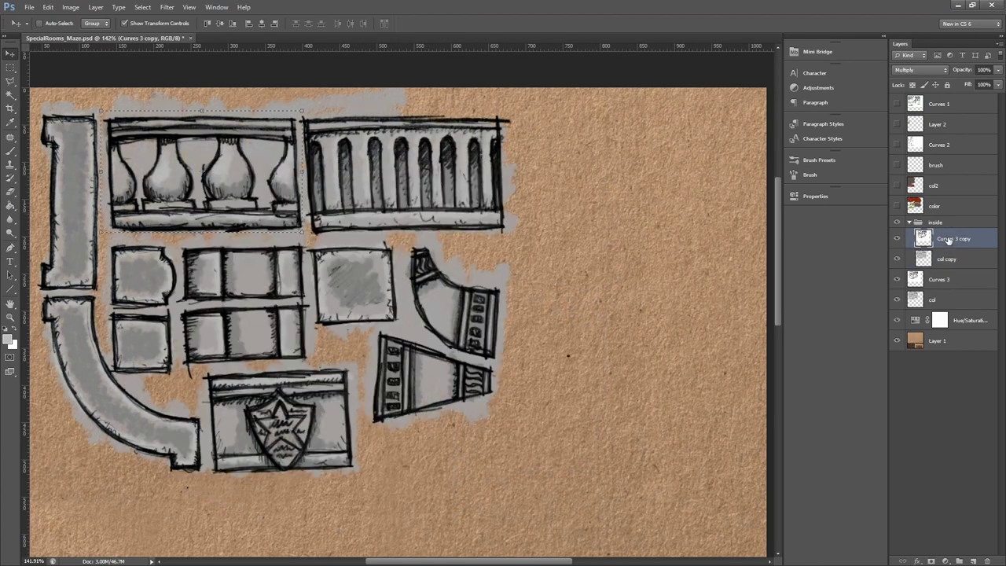
left_click(948, 261, "shift")
left_click(947, 245)
right_click(220, 162)
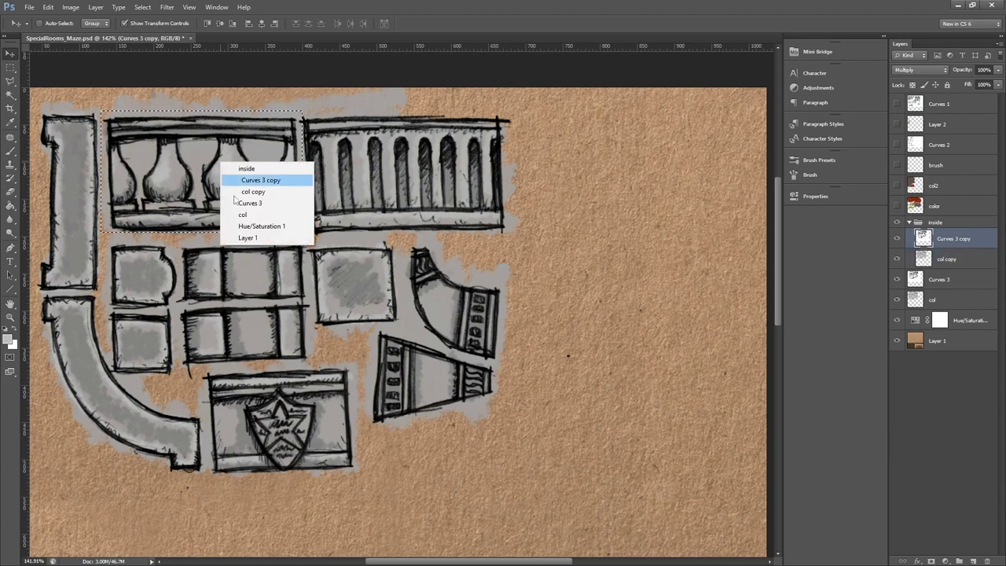
left_click(185, 166)
key("m")
right_click(250, 173)
left_click(330, 250)
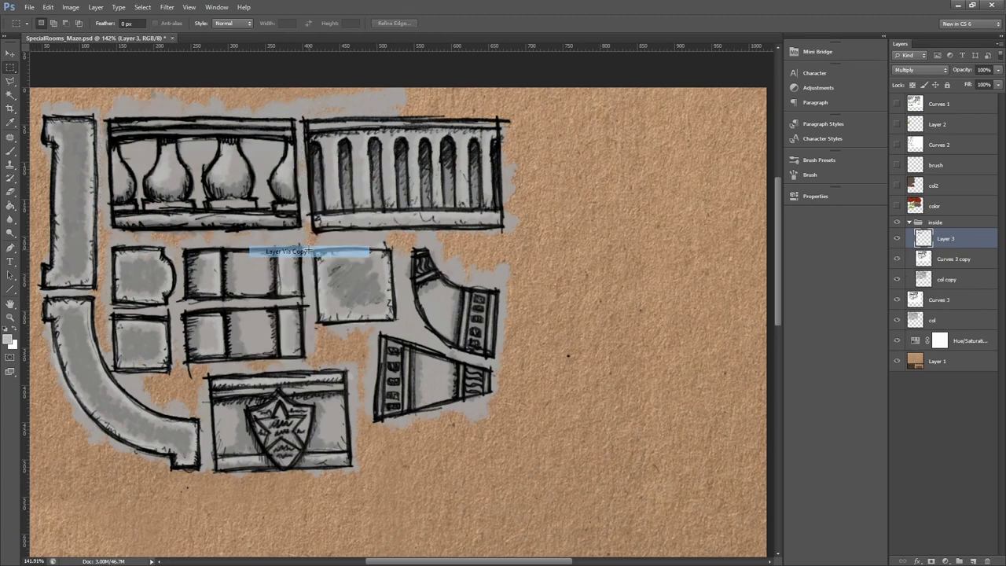
left_click(949, 266)
key("Delete")
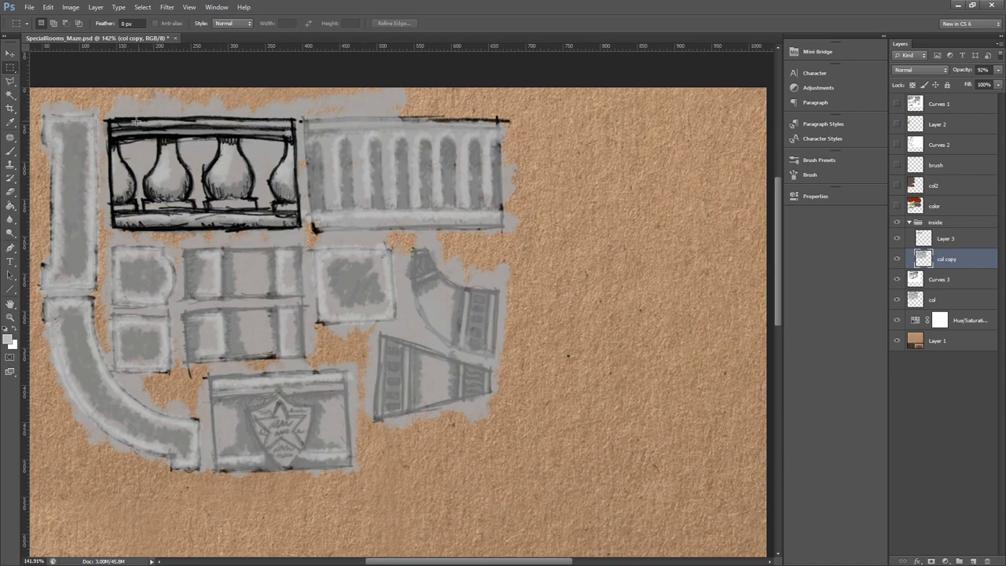
Step: Copy the baluster panel from the col copy layer onto its own layer and delete col copy
left_click_drag(102, 115, 302, 234)
right_click(247, 177)
left_click(302, 260)
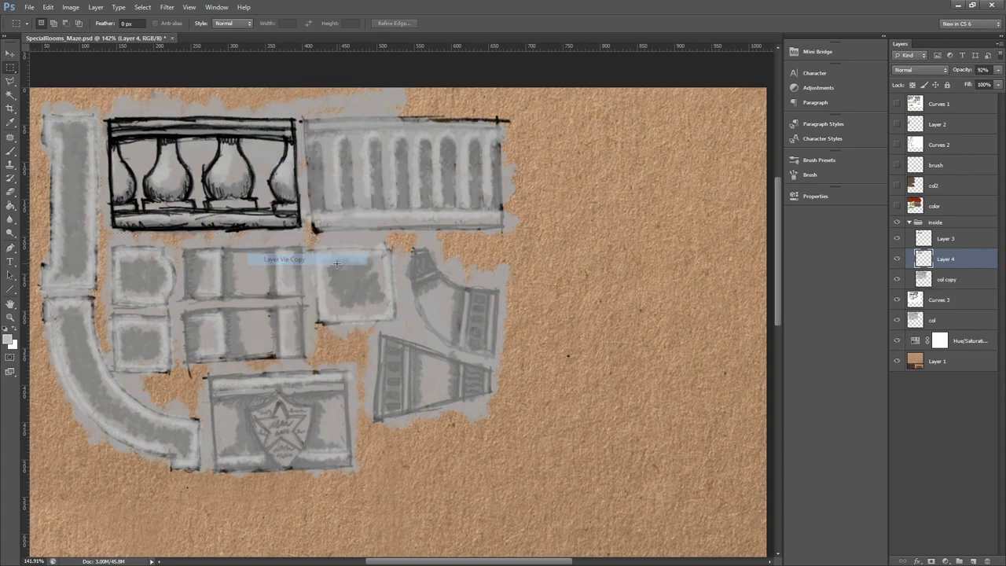
left_click(942, 278)
key("Delete")
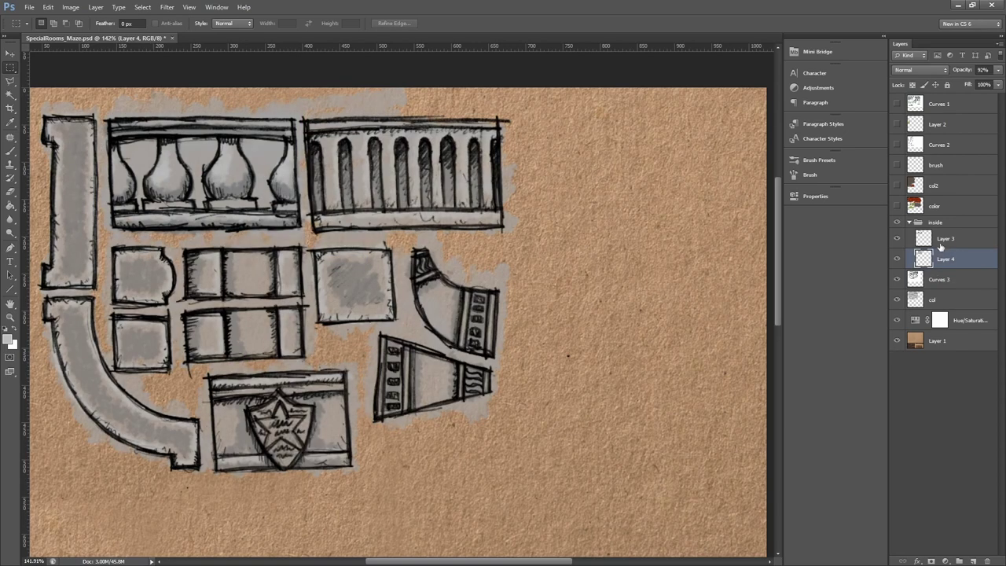
Step: Move Layer 3 and Layer 4 together so the copied baluster panel sits beside the slotted panel
left_click(944, 239, "shift")
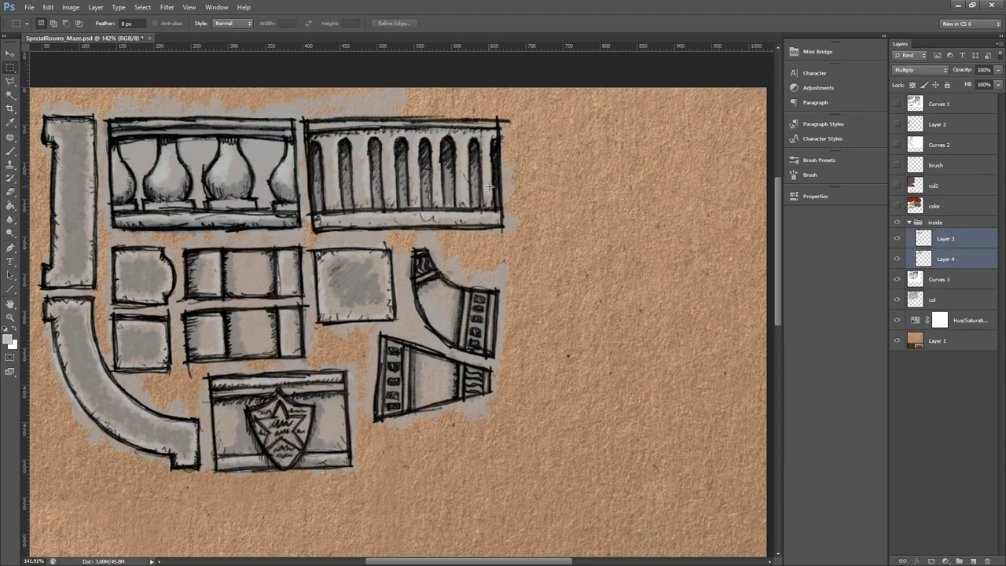
key("v")
left_click_drag(249, 153, 609, 202)
scroll(635, 224, "up", 4, "alt")
scroll(609, 200, "down", 5, "alt")
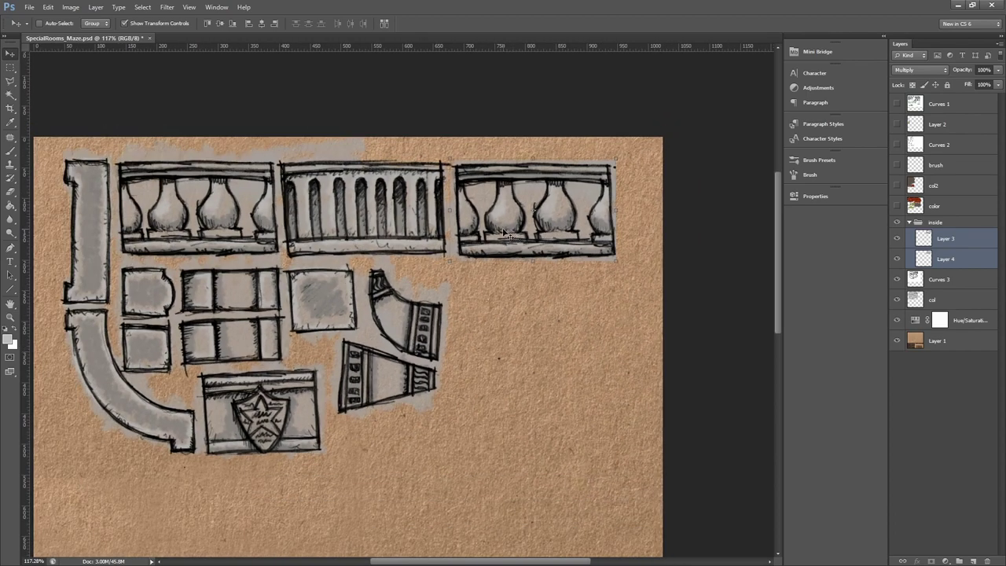
Step: Check what the Curves 3 and col layers contain by hiding and showing each one
left_click(942, 282)
left_click(897, 280)
left_click(897, 280)
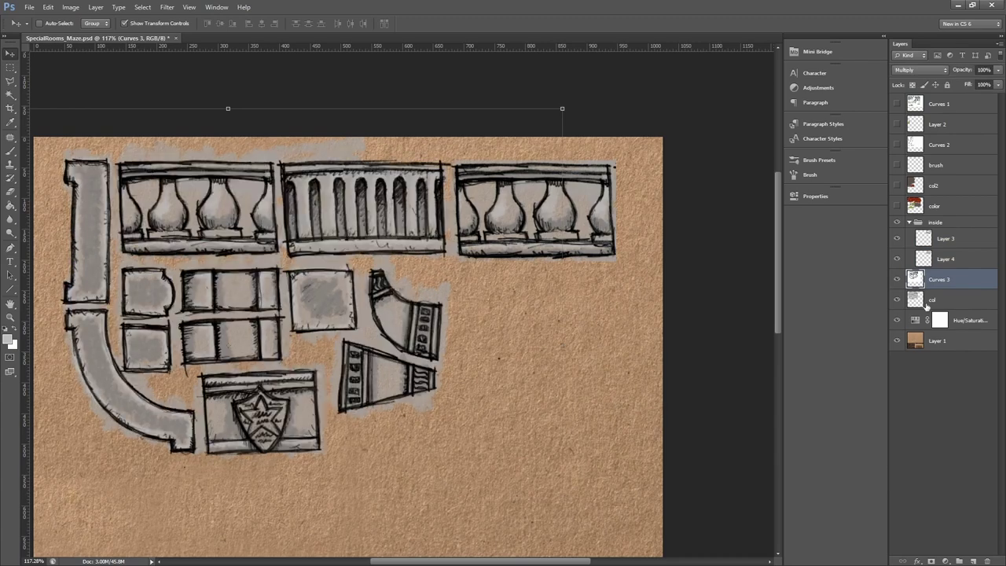
left_click(919, 302)
left_click(897, 300)
left_click(900, 301)
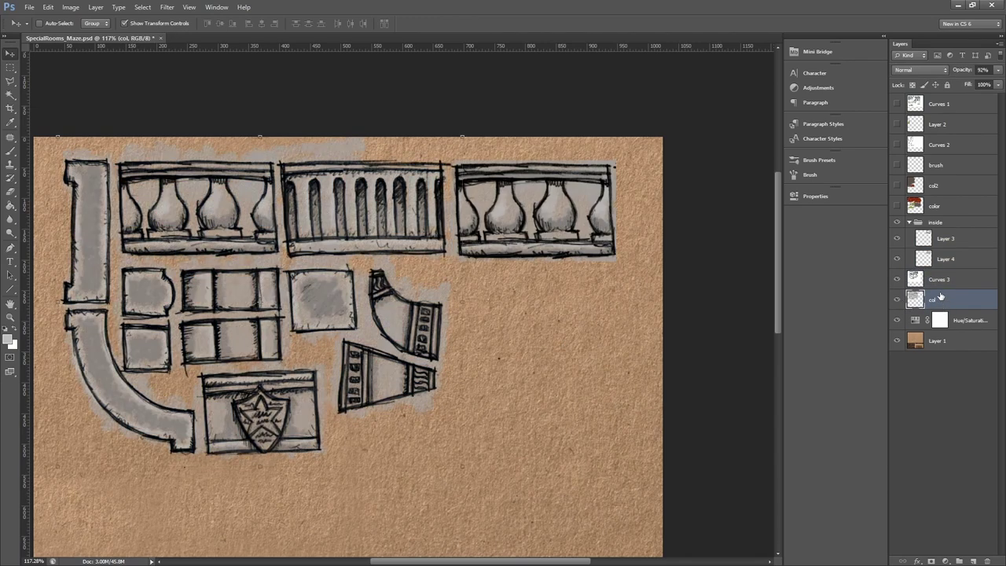
left_click(937, 281)
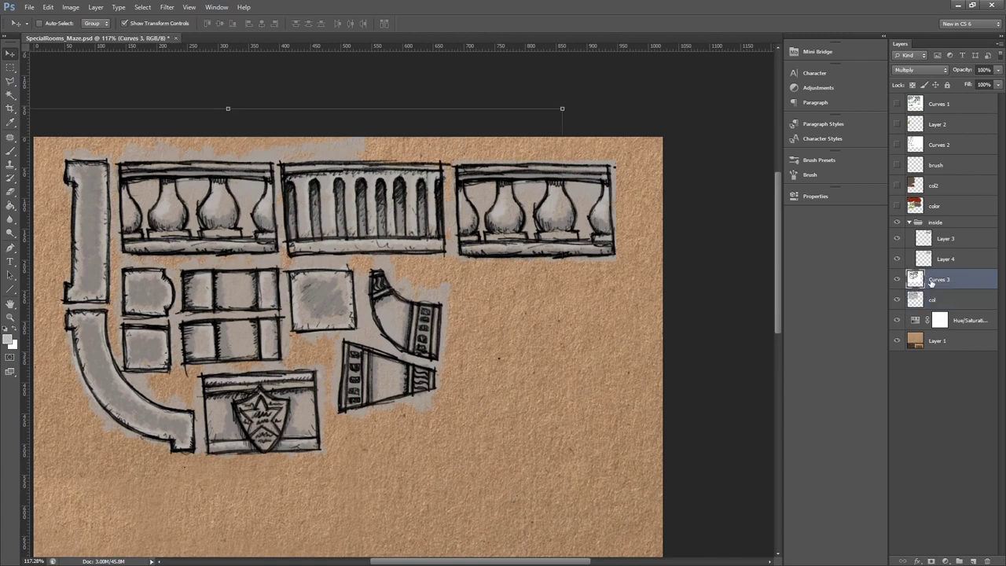
key("m")
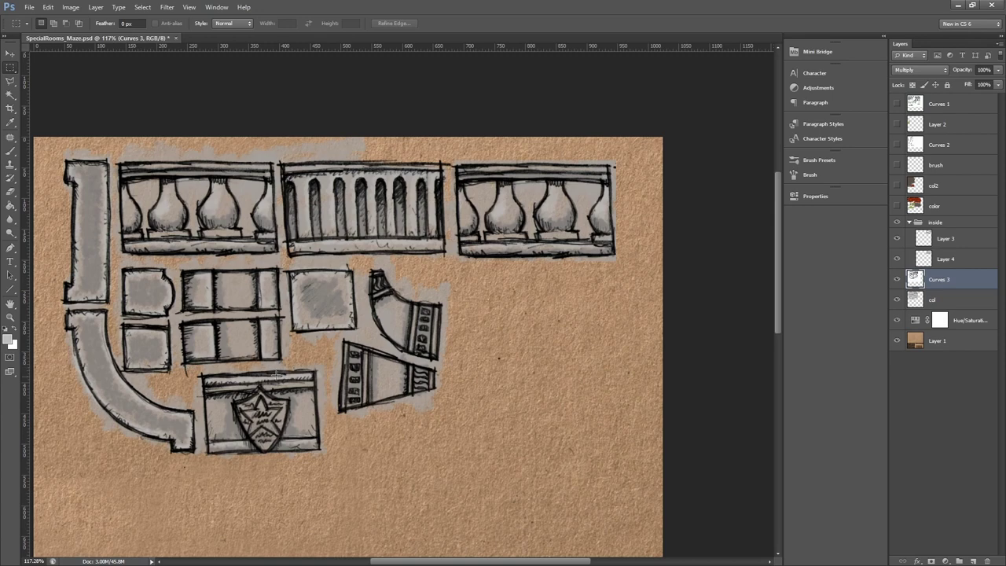
left_click_drag(289, 364, 118, 263)
left_click(214, 366)
Step: Outline the two three-part block pieces with the Polygonal Lasso and copy them from Curves 3 onto a new layer
left_click(10, 81)
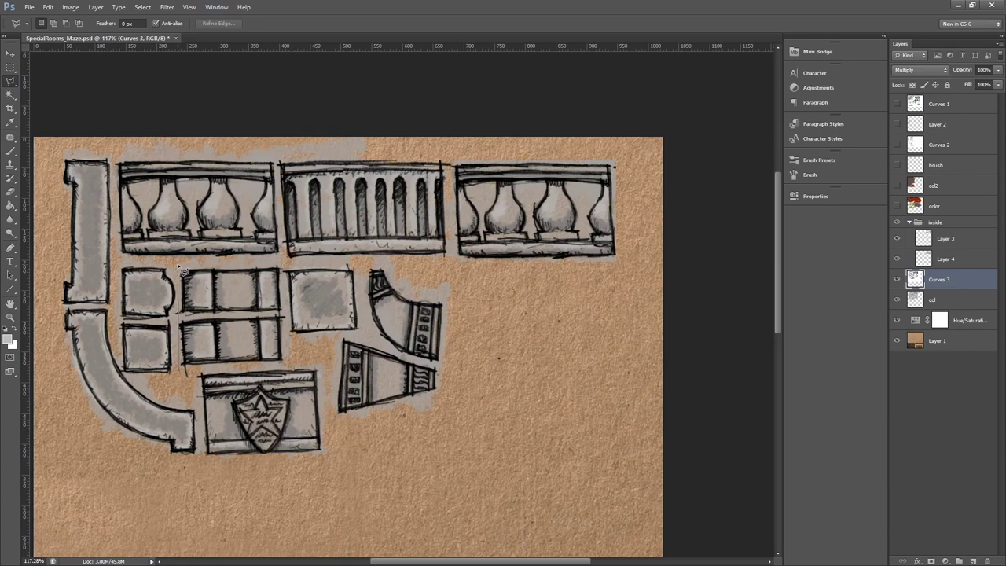
mouse_move(180, 270)
left_mouse_down()
mouse_move(283, 264)
mouse_move(285, 333)
mouse_move(281, 366)
mouse_move(181, 371)
left_mouse_up()
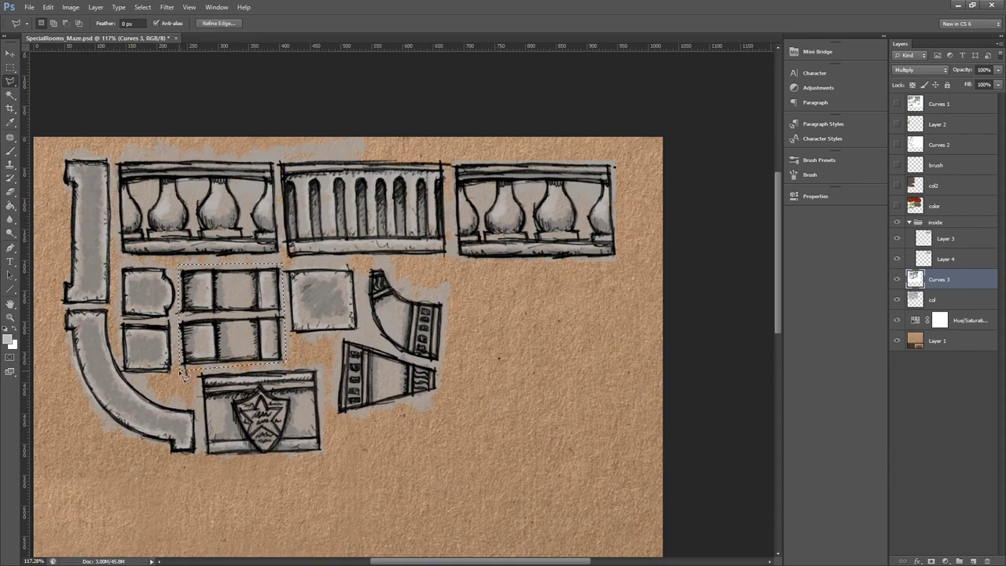
key("v")
right_click(242, 315)
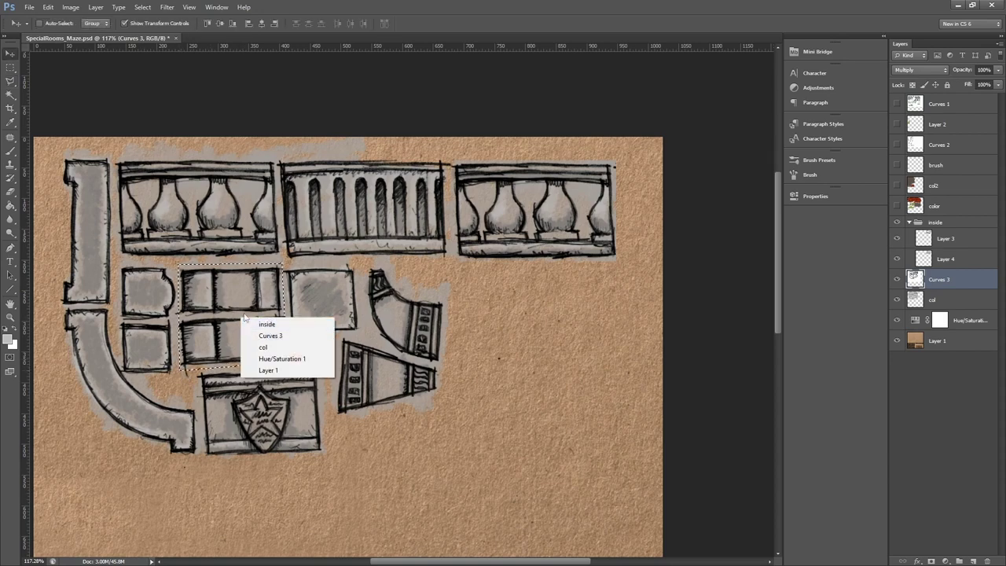
right_click(236, 299)
left_click(406, 422)
key("m")
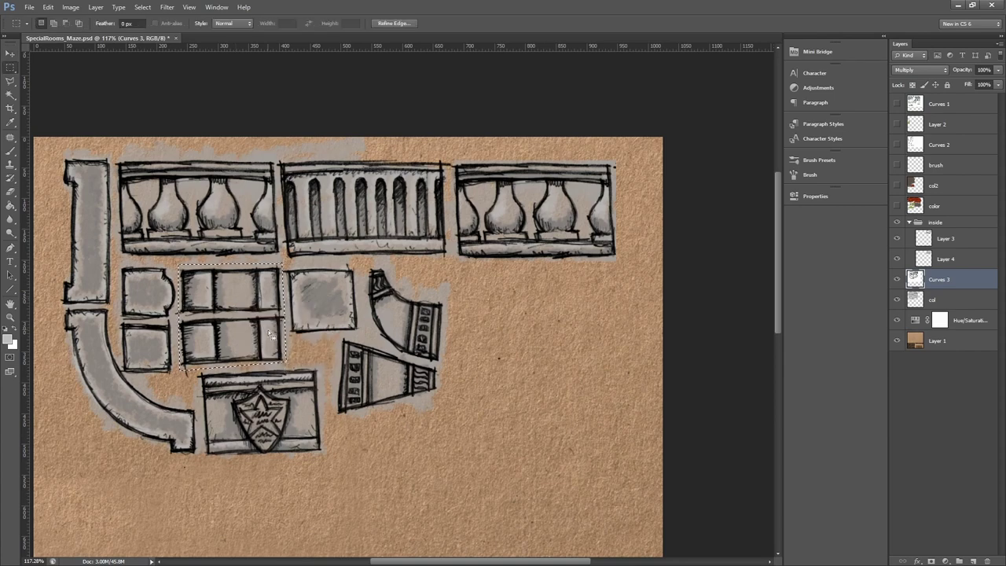
right_click(260, 306)
left_click(313, 391)
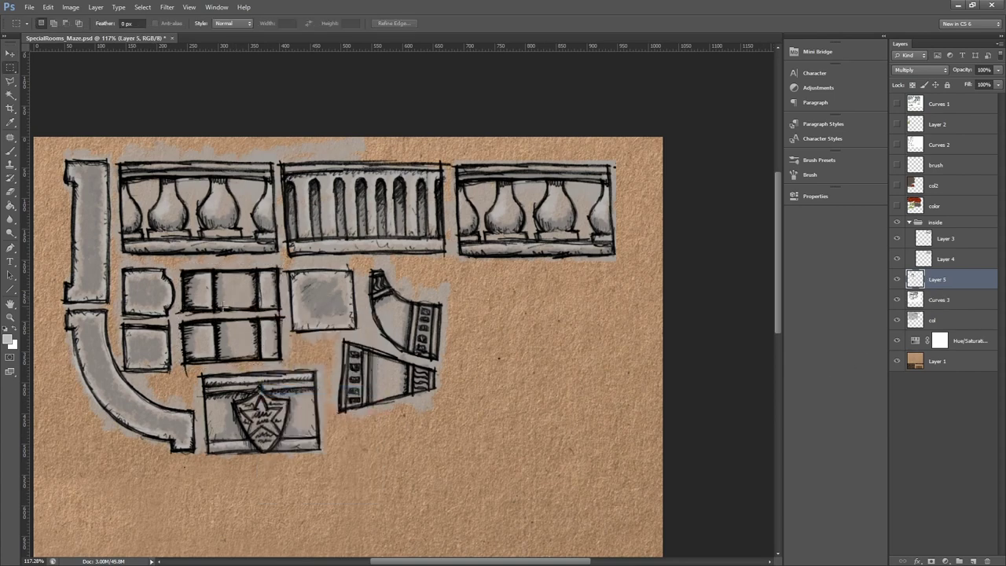
Step: Select the same two block pieces on the col layer with a rectangular marquee and copy them onto a new layer
left_click(953, 299)
left_click(943, 320)
key("v")
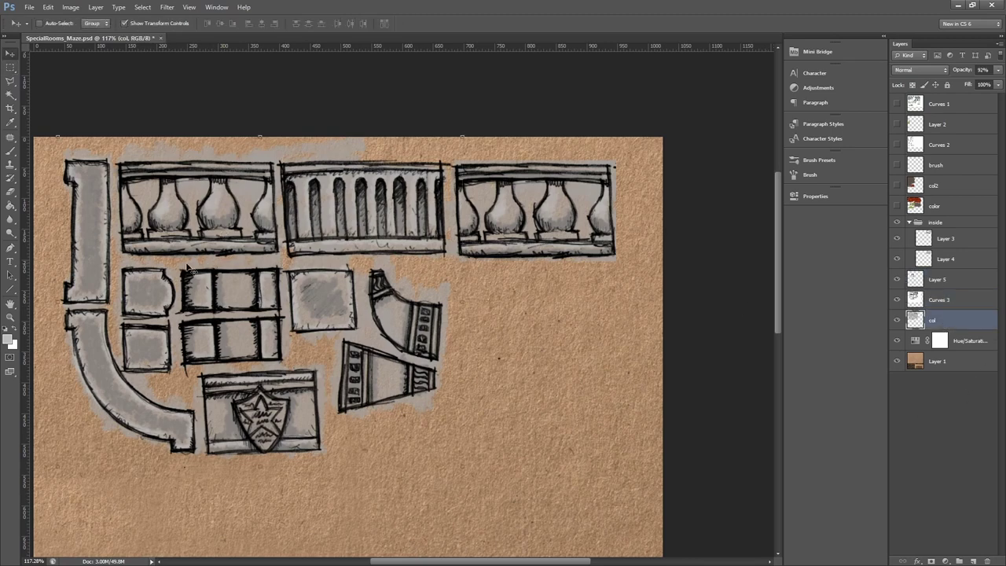
key("m")
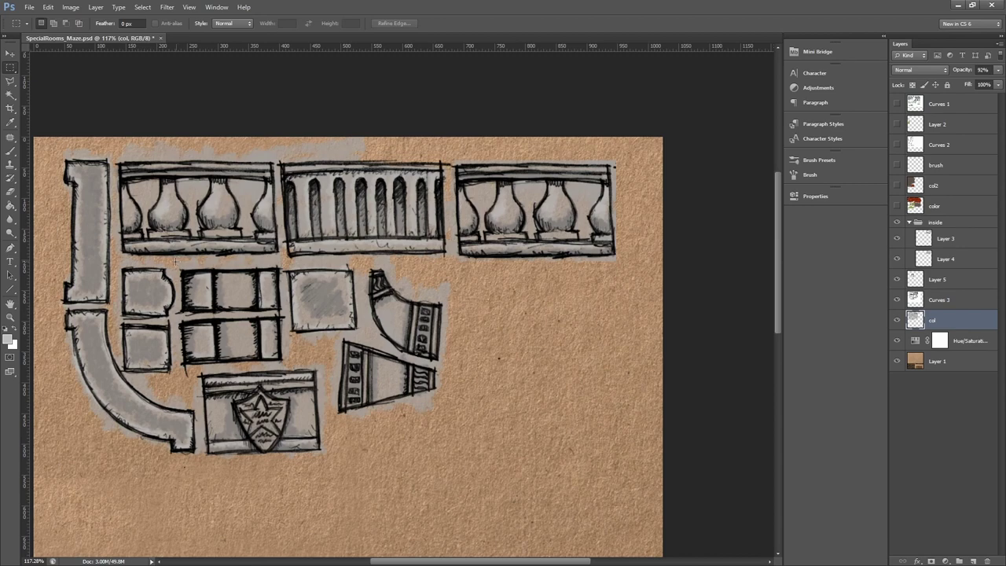
left_click_drag(173, 263, 286, 364)
right_click(240, 300)
left_click(315, 385)
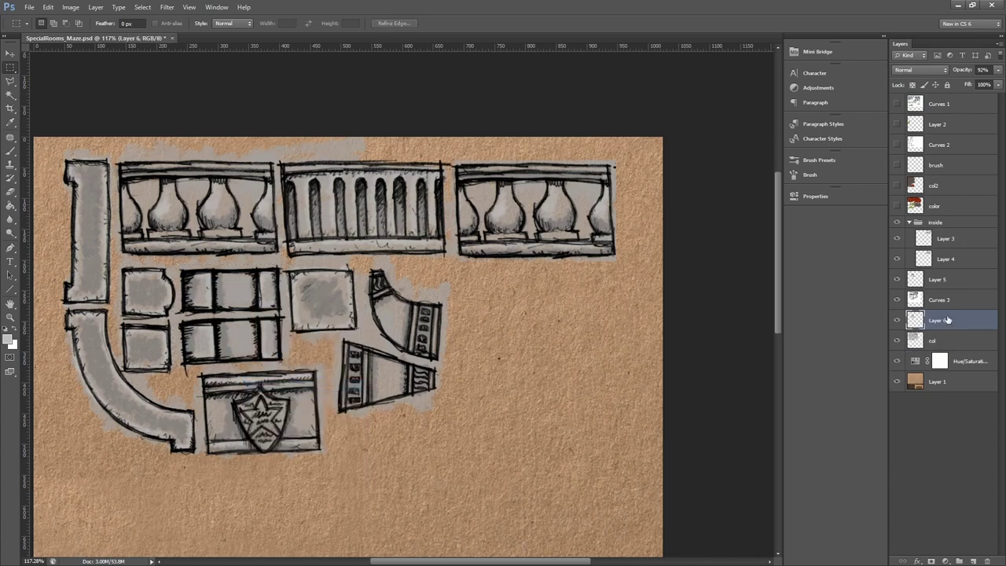
Step: Move the block pieces' line and colour layers together below the copied baluster panel and place both in the inside group
left_click_drag(947, 325, 953, 293)
left_click(944, 280, "shift")
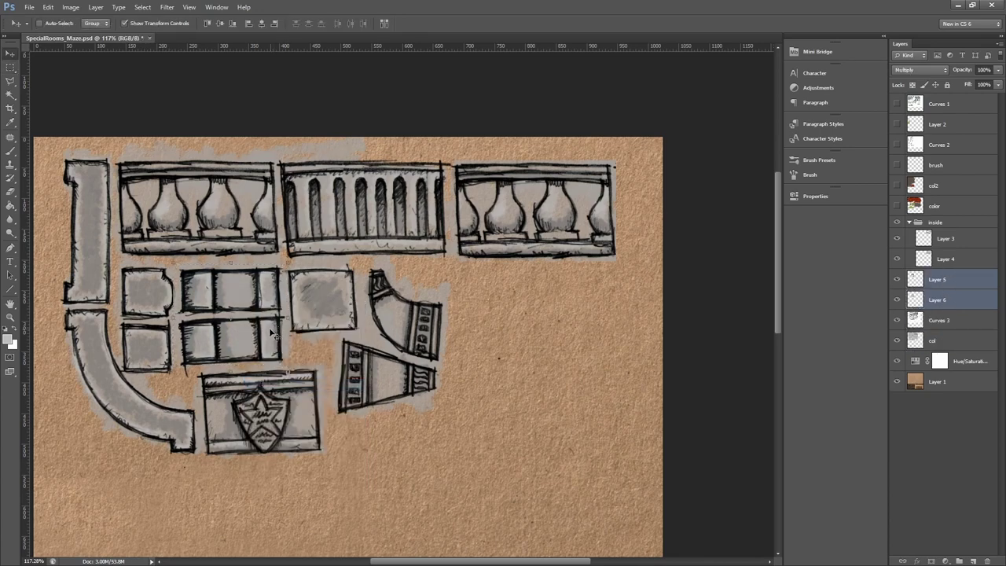
key("v")
left_click_drag(260, 299, 557, 296)
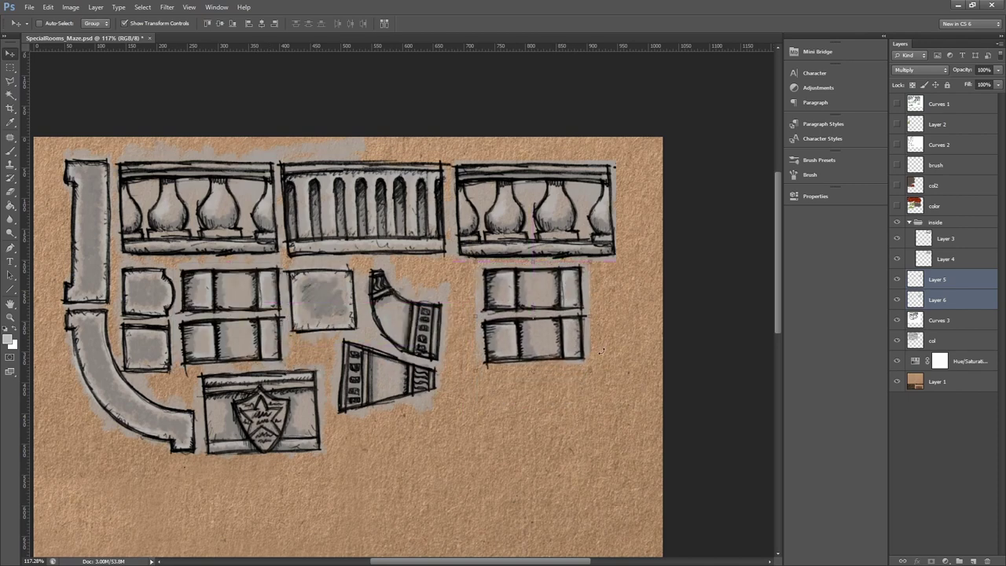
left_click_drag(947, 294, 971, 271)
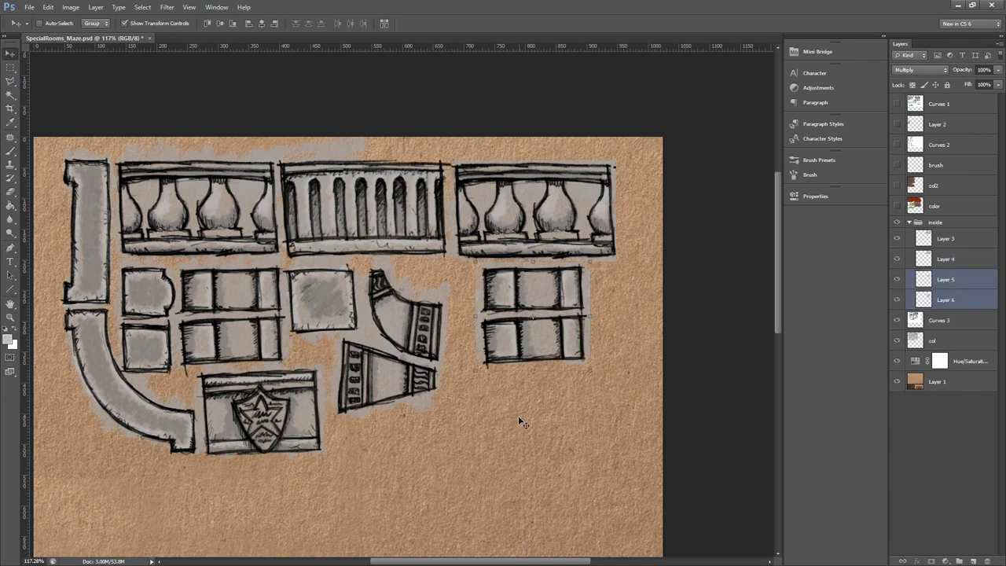
Step: Select the Curves 3 and col layers together and activate the Rectangular Marquee tool
left_click(943, 324)
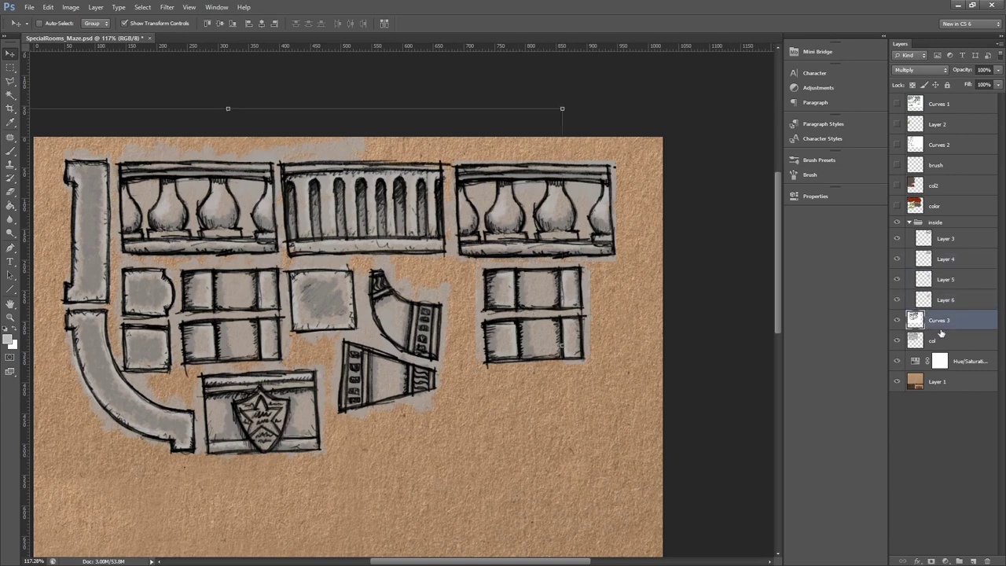
left_click(941, 341, "shift")
key("m")
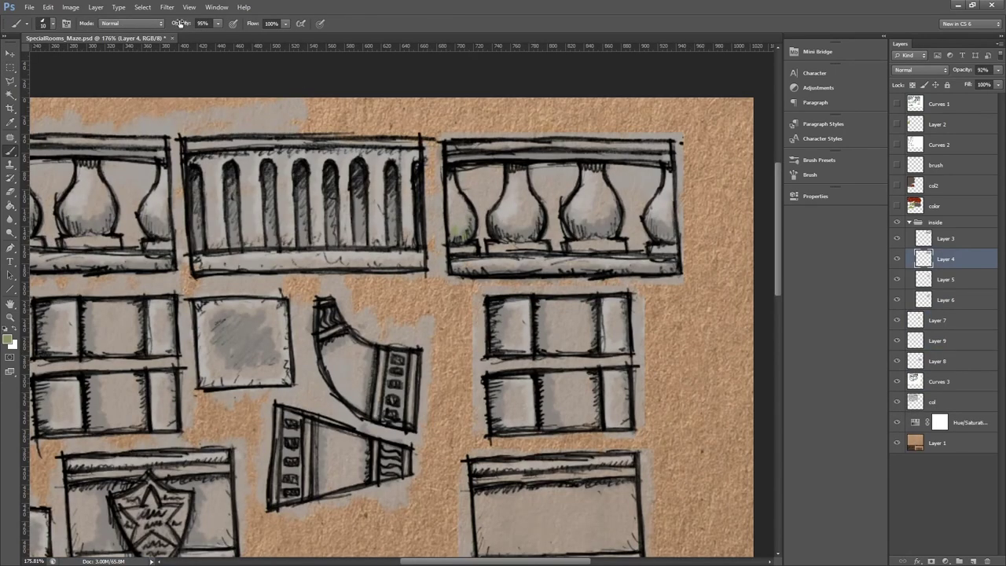
Step: Paint a green tint over the copied panel's balusters and base on Layer 4 with a size 20 brush at 41% opacity
key("5")
key("5")
key("4")
key("1")
left_click(52, 25)
left_click_drag(25, 57, 47, 56)
left_click(517, 250)
mouse_move(479, 259)
left_mouse_down()
mouse_move(458, 259)
mouse_move(565, 258)
mouse_move(582, 207)
mouse_move(602, 230)
mouse_move(610, 187)
mouse_move(594, 250)
mouse_move(604, 246)
left_mouse_up()
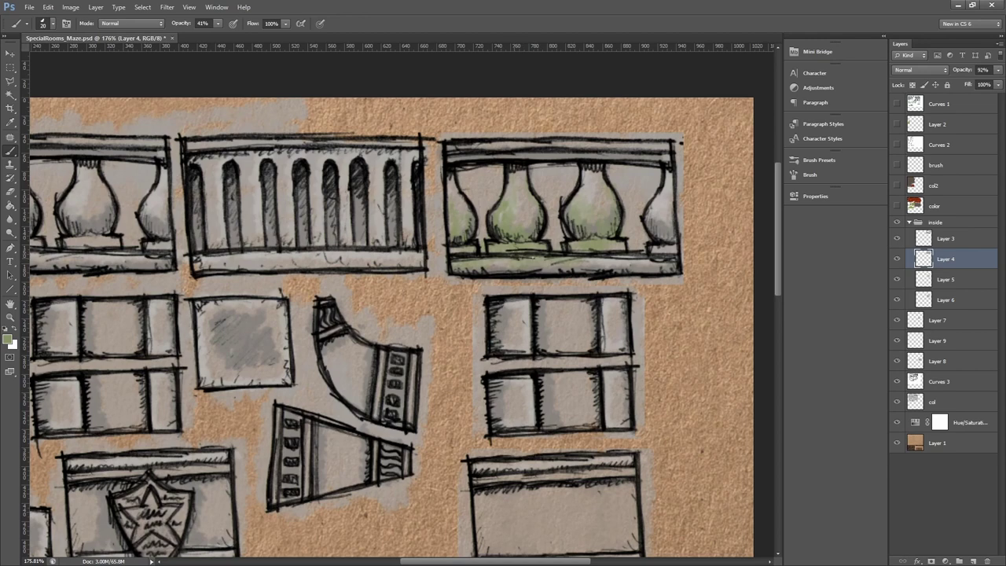
left_click_drag(577, 259, 624, 259)
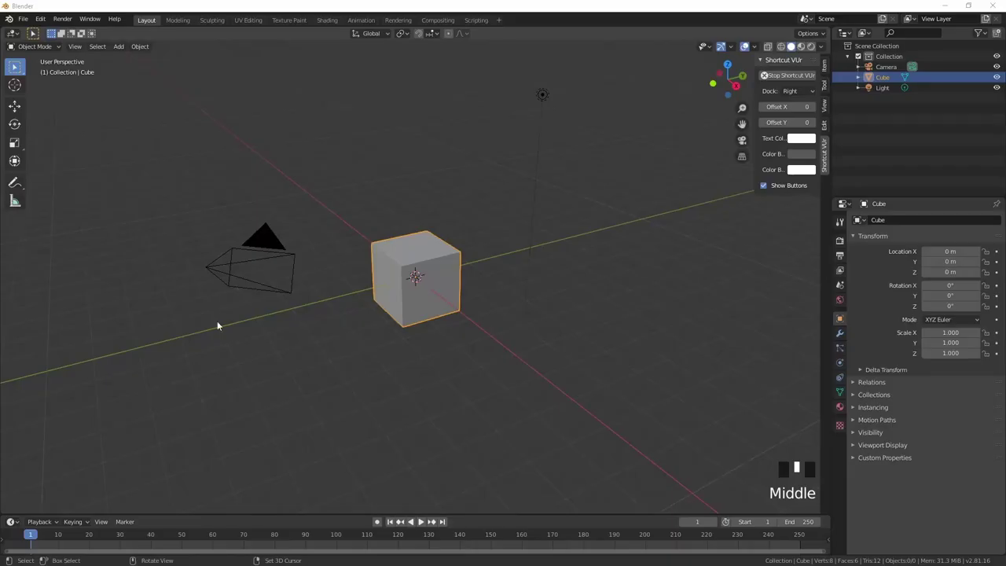
Step: Switch to Blender and delete the default camera, cube and light from the scene
middle_click_drag(218, 326, 184, 280)
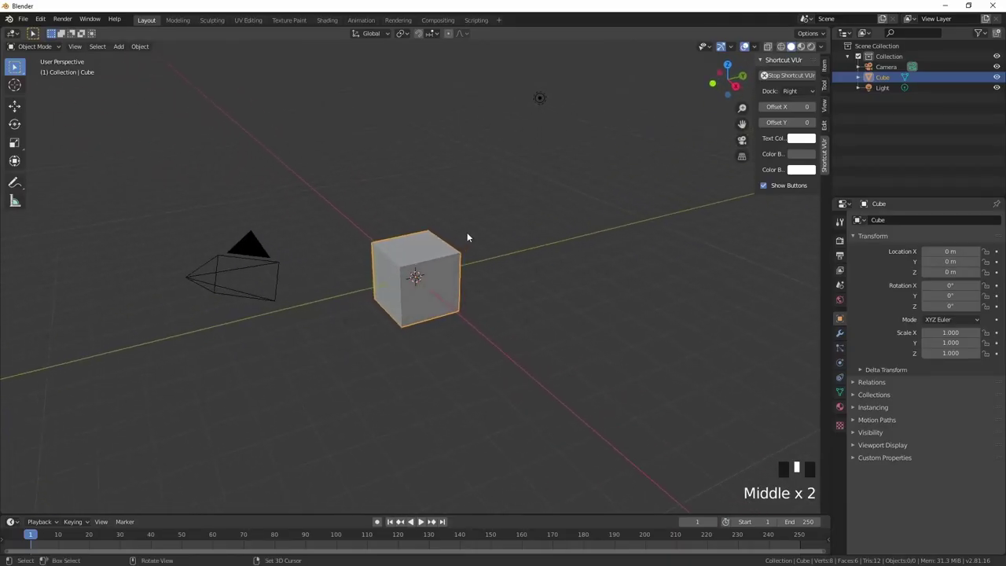
left_click(260, 249)
key("Delete")
left_click(432, 257)
key("Delete")
left_click(539, 99)
key("Delete")
middle_click_drag(435, 185, 443, 198)
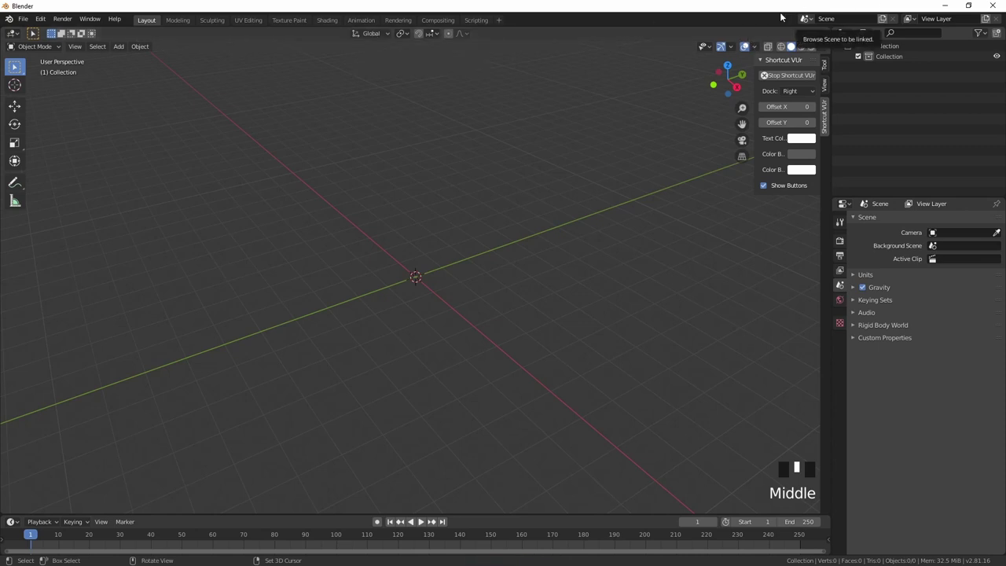
Step: Switch to the UV Editing workspace and set the 3D viewport to a top perspective view
left_click(249, 21)
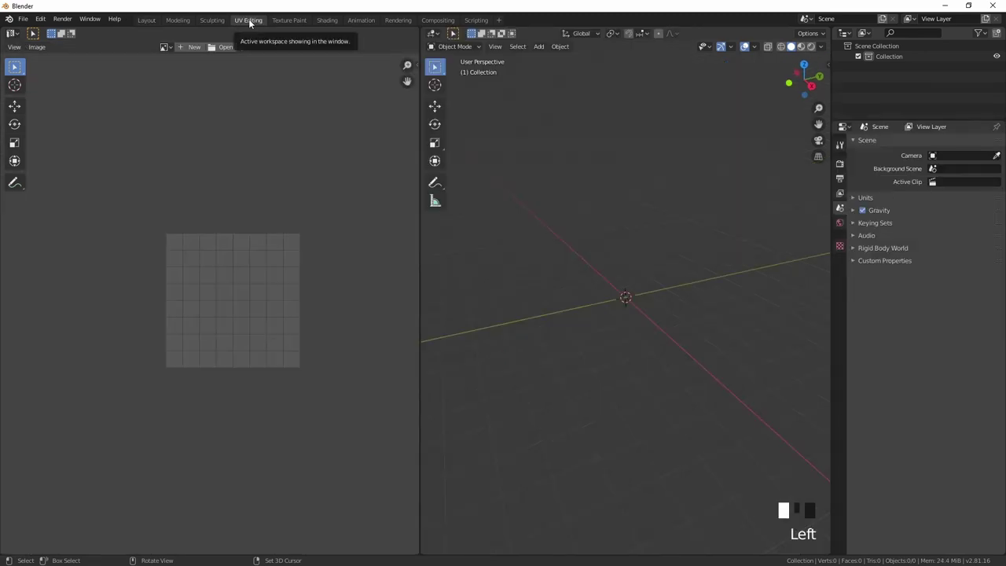
middle_click_drag(629, 301, 674, 307)
key("KP_7")
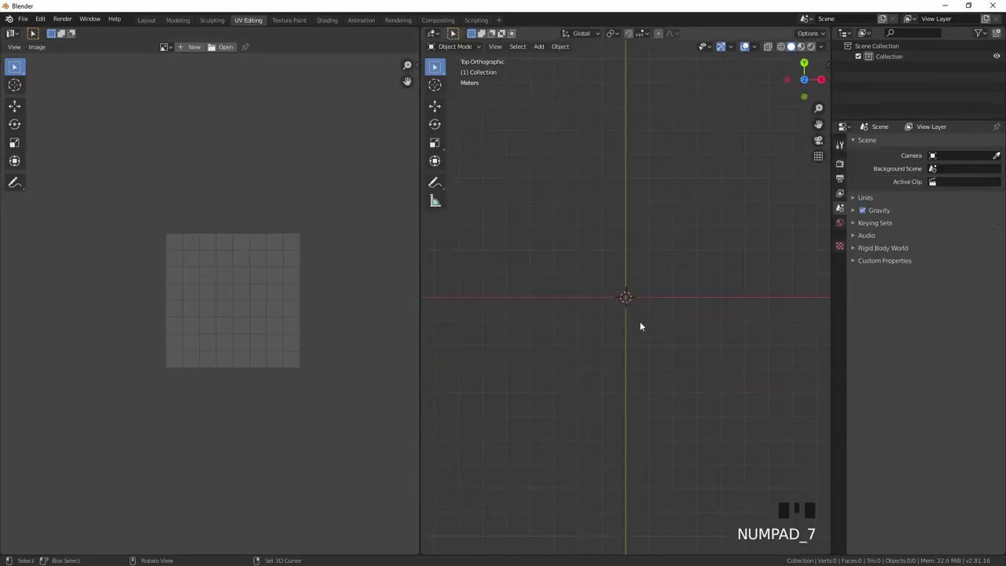
key("KP_5")
Step: Load SpecialRoom_Maze.jpg into the 3D viewport as a background image
key("F3")
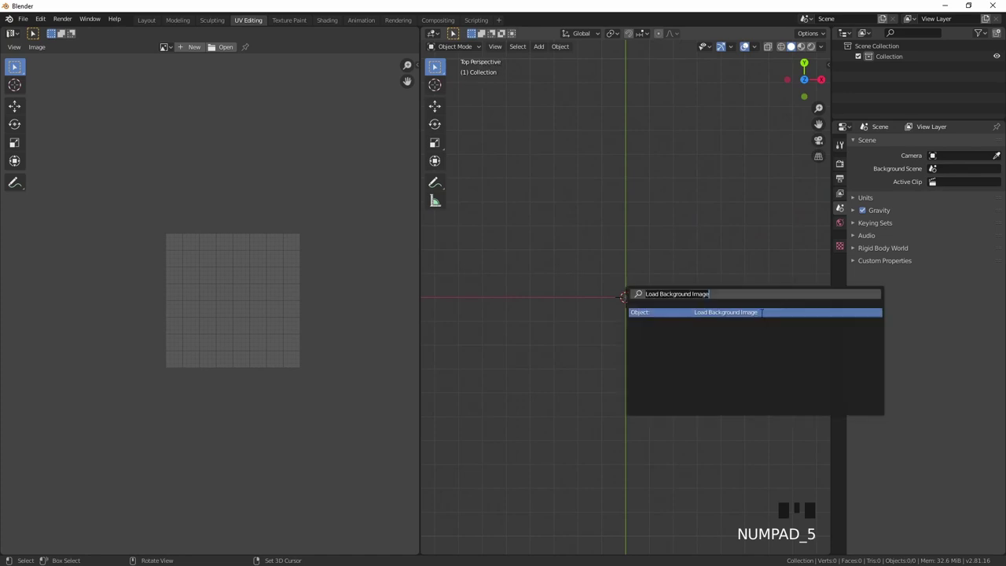
key("space")
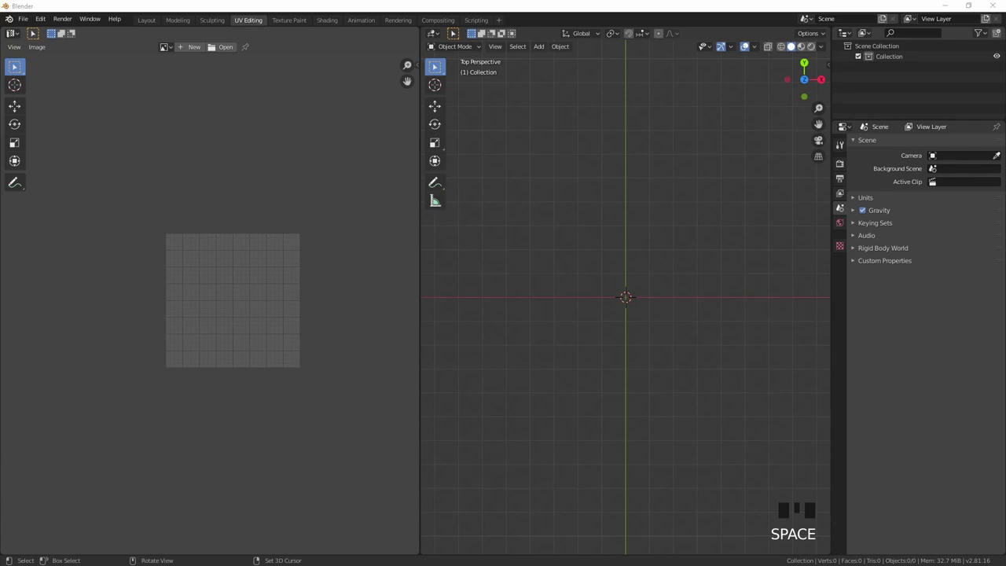
left_click_drag(121, 141, 254, 189)
left_click(205, 237)
left_click(451, 501)
scroll(634, 326, "up", 7)
scroll(636, 322, "down", 3)
scroll(629, 319, "up", 2)
scroll(627, 316, "down", 1)
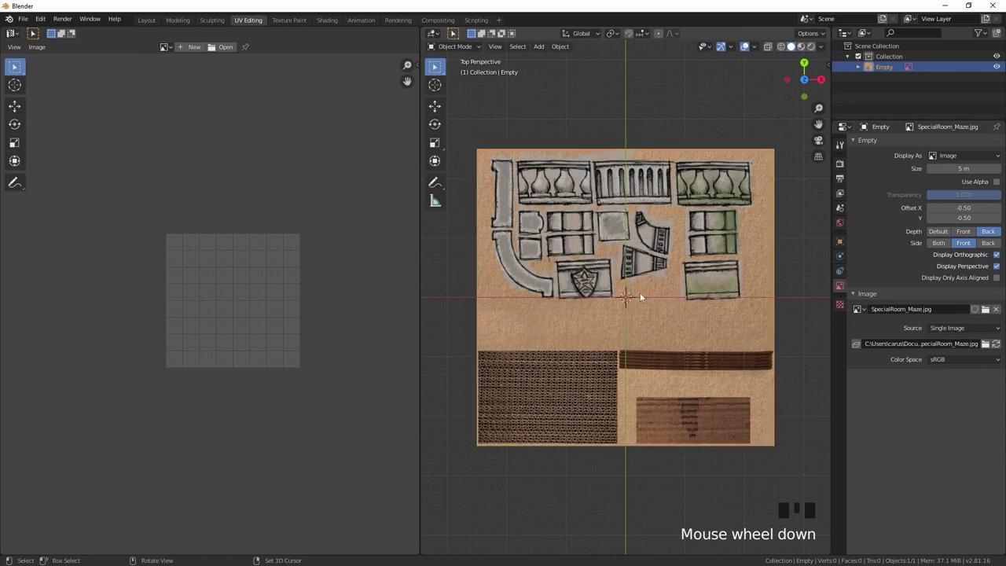
scroll(572, 248, "up", 1)
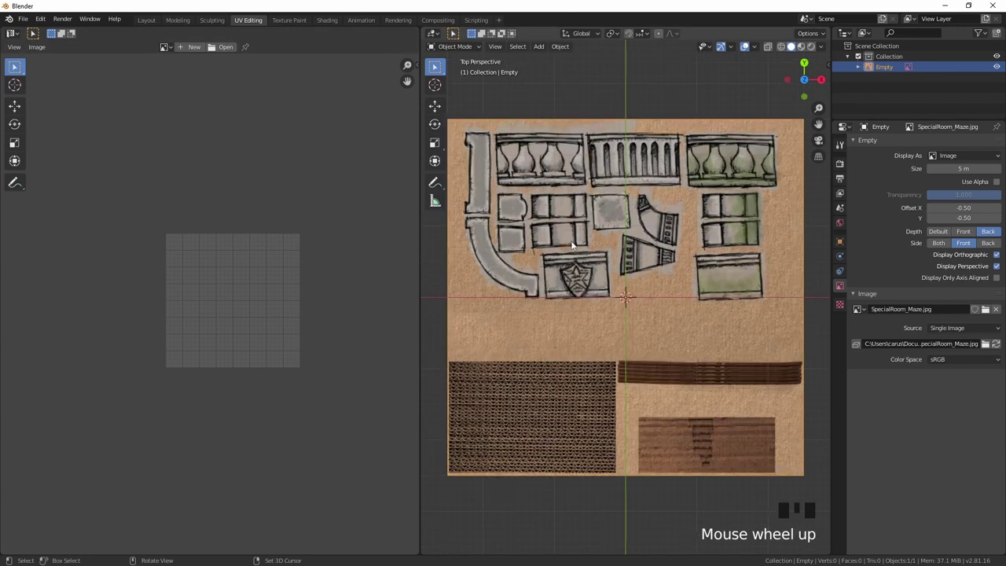
Step: Add a plane mesh to the scene for modelling over the reference image
middle_click(601, 249)
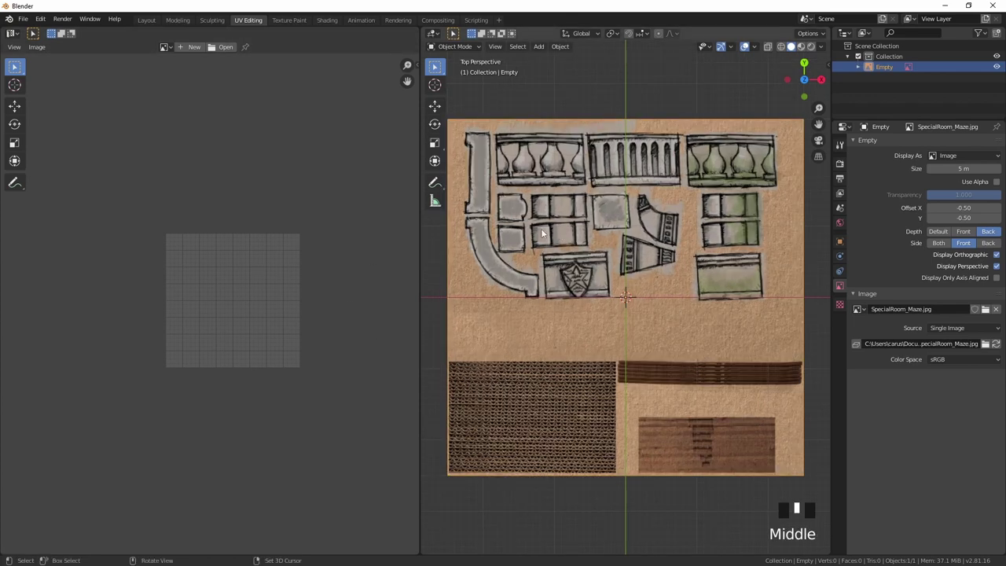
middle_click_drag(542, 233, 598, 247, "shift")
scroll(566, 283, "up", 4)
middle_click_drag(566, 283, 711, 379, "shift")
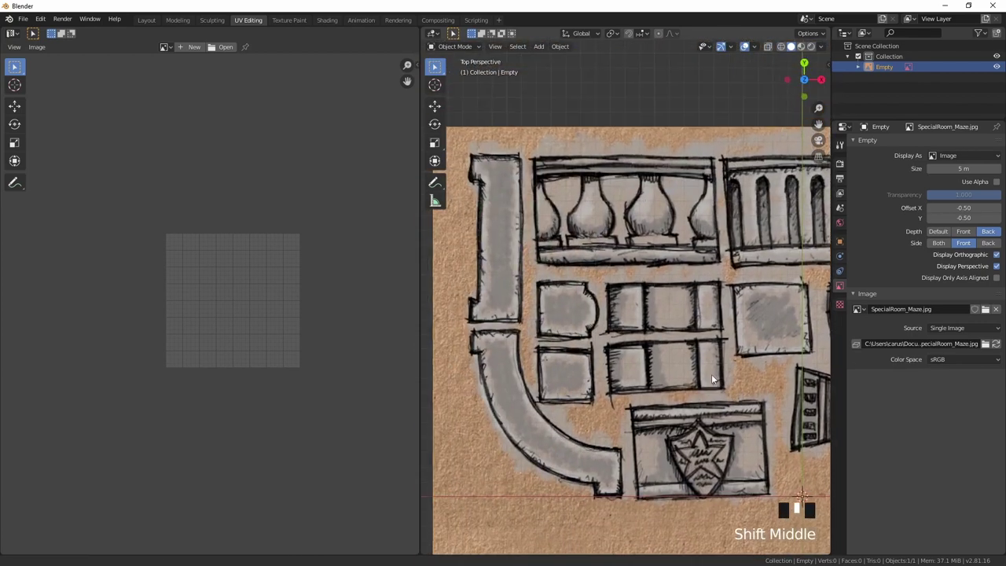
middle_click_drag(515, 250, 538, 277, "shift")
scroll(546, 279, "down", 1)
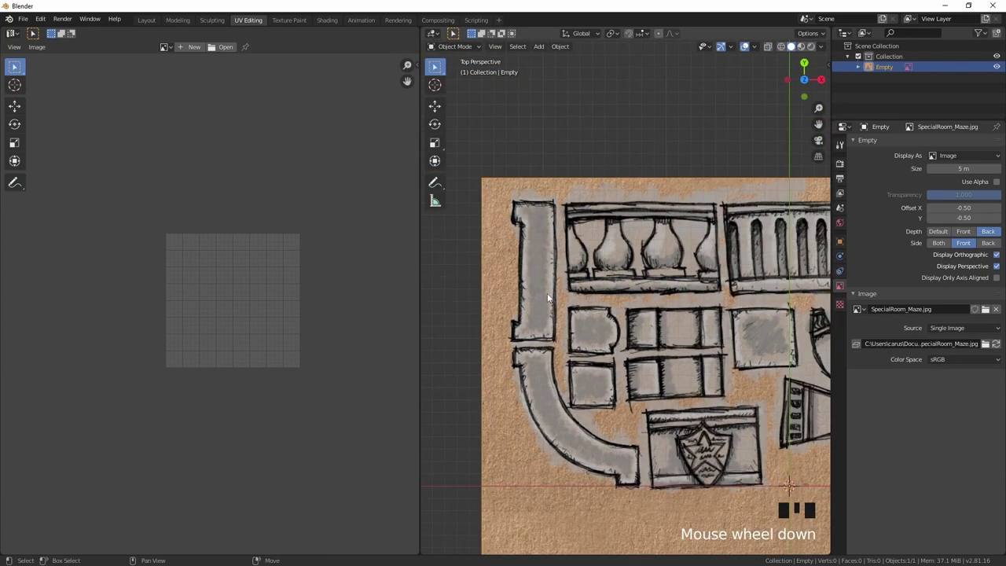
key("shift+a")
mouse_move(548, 295)
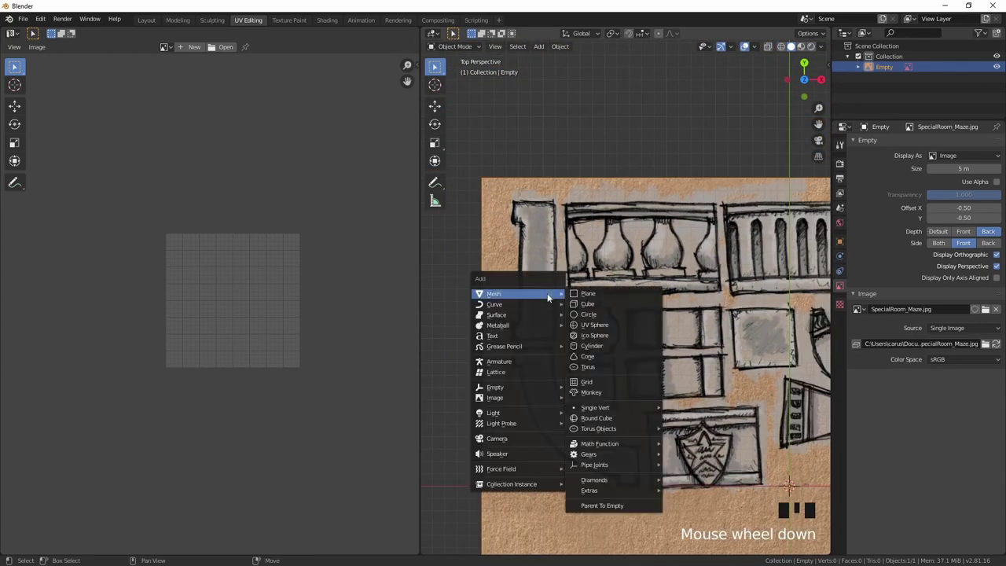
left_click(601, 294)
Step: Move the plane over the straight wall strip in the reference's upper-left corner and scale it down to roughly its width
scroll(660, 287, "down", 3)
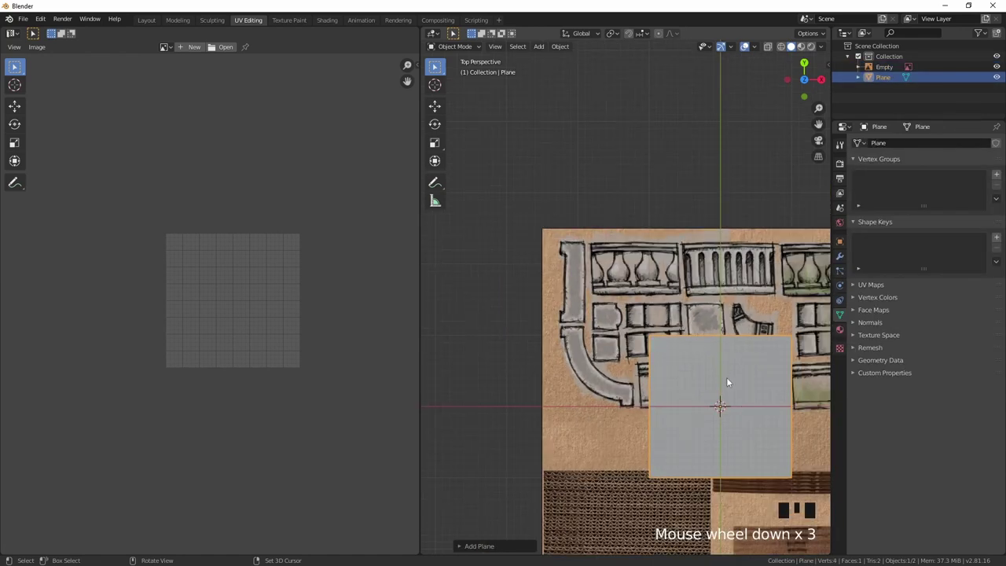
key("g")
left_click(616, 262)
scroll(616, 263, "up", 3)
key("s")
left_click(589, 283)
Step: Edit the plane's mesh and move its corner vertices onto the four corners of the straight strip's main body
key("Tab")
key("ctrl+Tab")
left_click(530, 275)
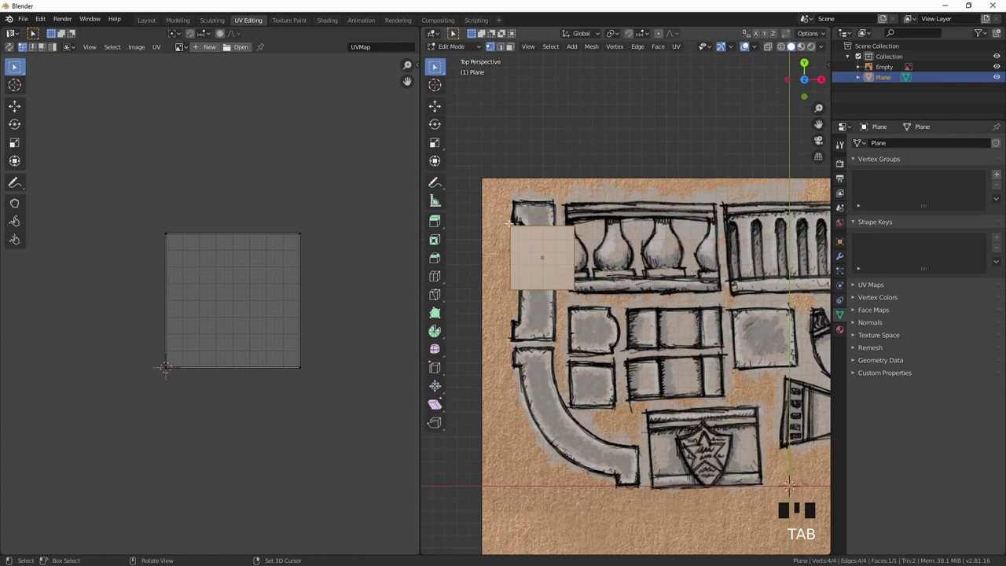
left_click(510, 224)
key("g")
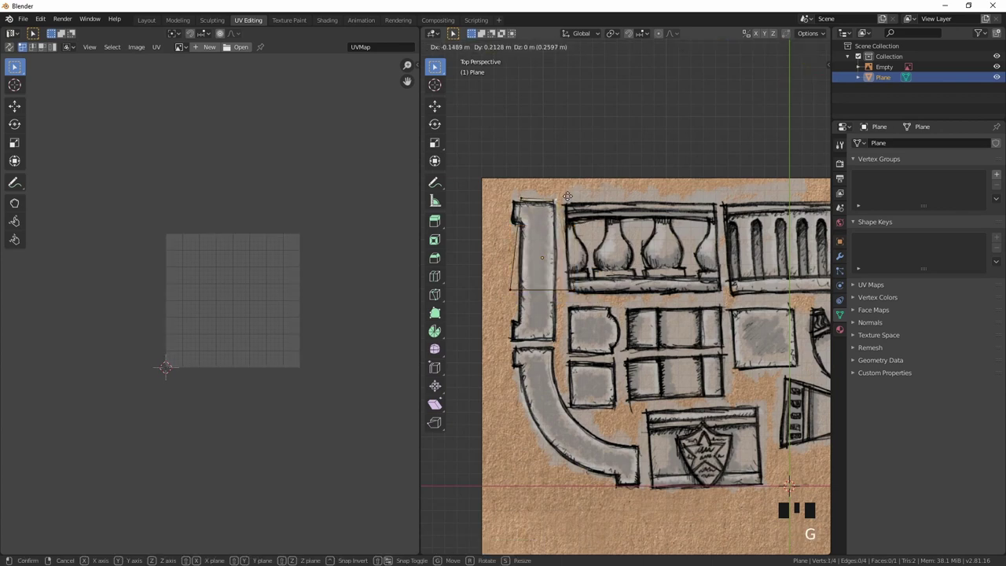
left_click(576, 360)
left_click(505, 296)
key("g")
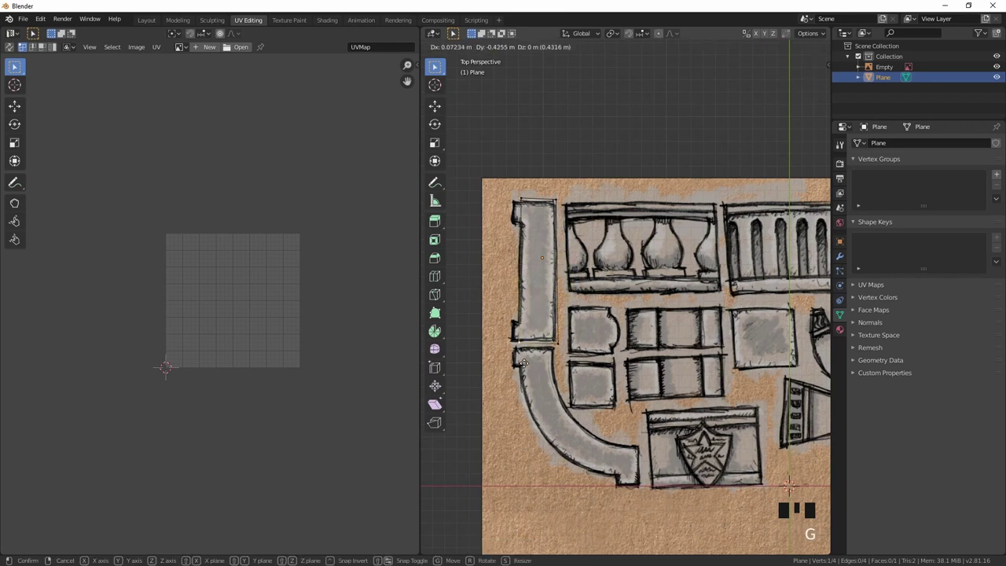
left_click(523, 363)
Step: Fine-tune the plane's lower-right and upper-left corner vertices to follow the strip's sketched outline
scroll(523, 363, "up", 2)
middle_click_drag(524, 364, 674, 377, "shift")
scroll(684, 385, "up", 2)
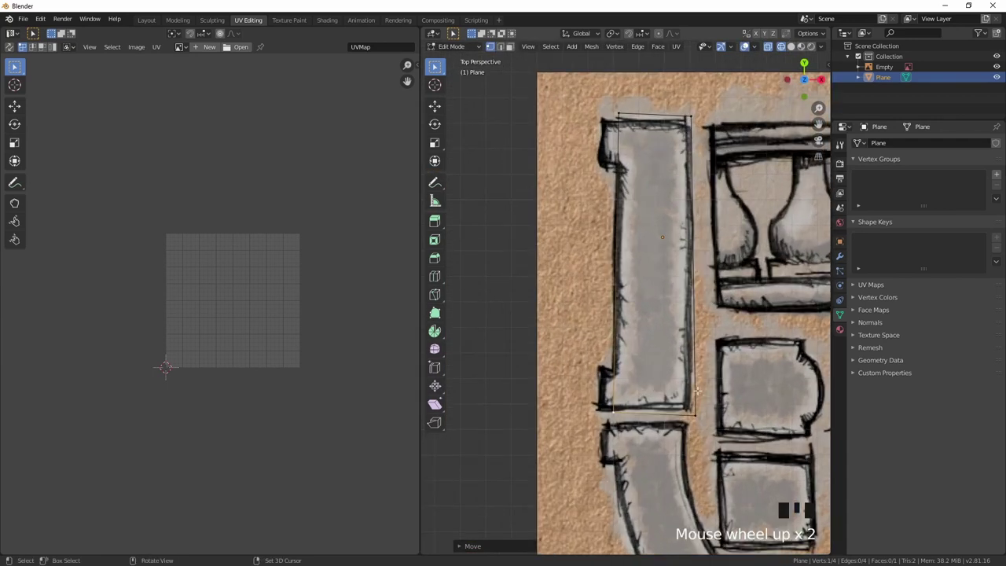
left_click(708, 409)
key("g")
left_click(708, 407)
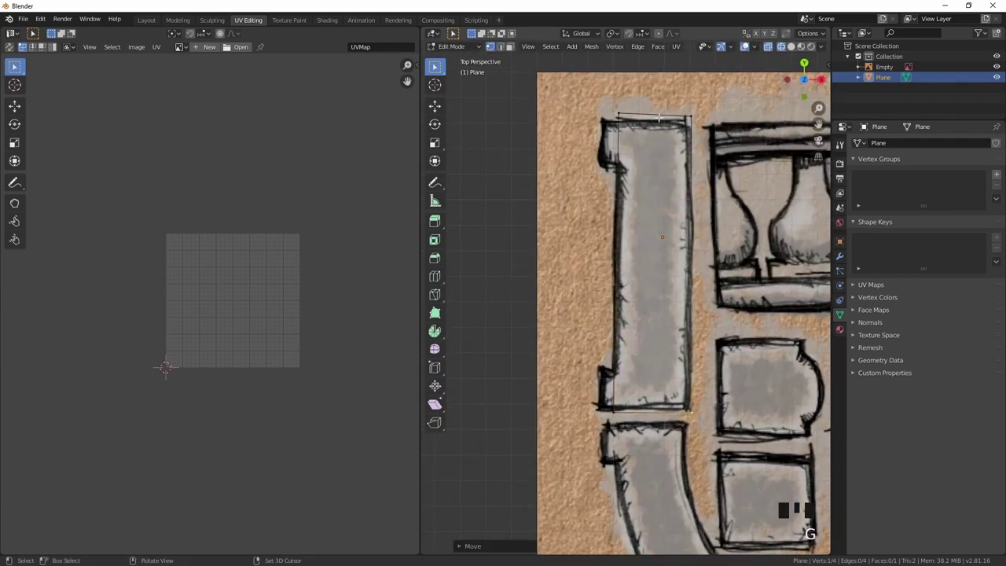
key("g")
left_click(631, 124)
Step: Add two horizontal loop cuts to the plane, level with the inner ends of the strip's upper and lower tabs
key("ctrl+r")
key("ctrl+r")
left_click(694, 272)
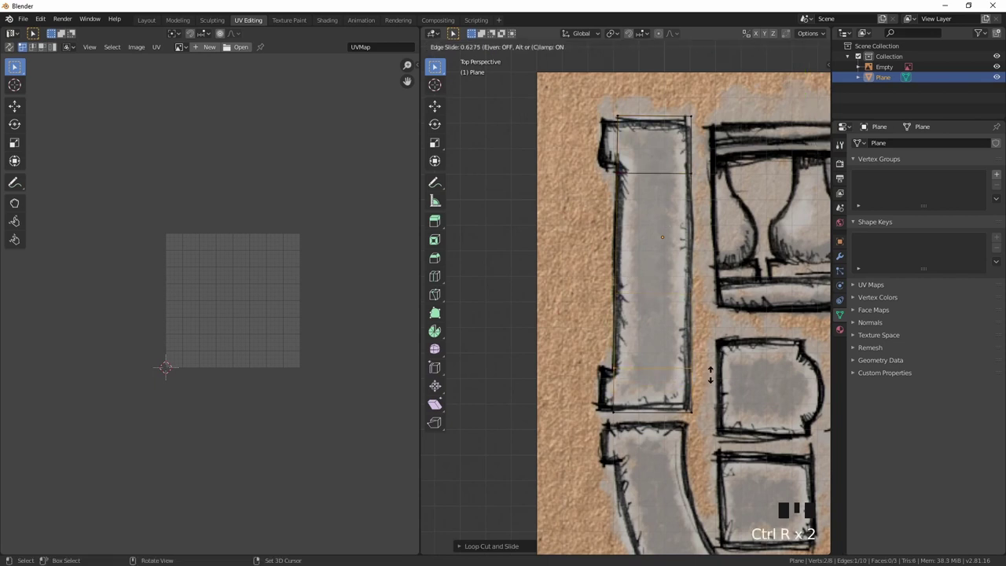
left_click(710, 373)
Step: Extrude the lower and upper left edges of the mesh outward to cover the strip's two protruding tabs
left_click(618, 410, "shift")
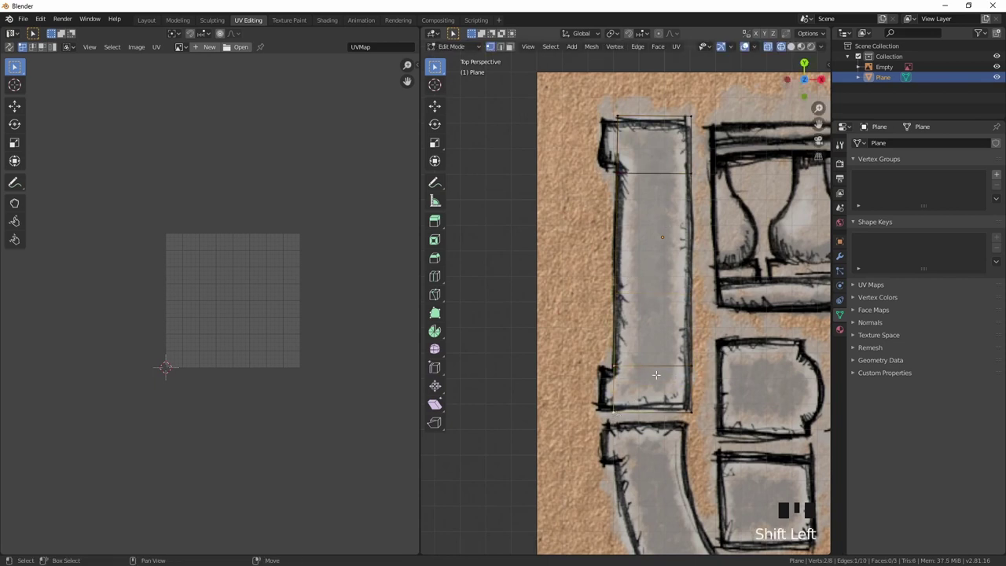
key("e")
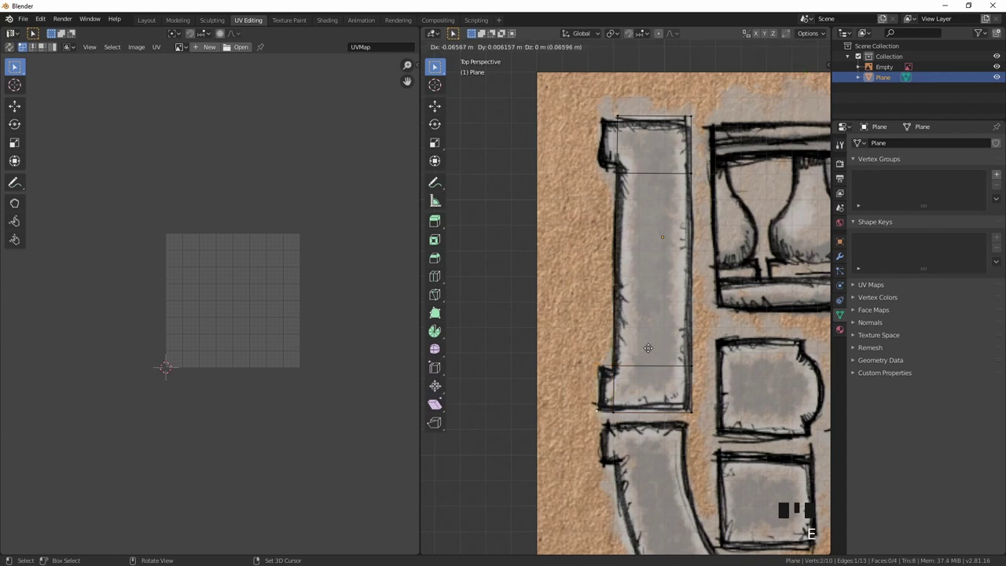
left_click(648, 348)
left_click(618, 174)
left_click(618, 117, "shift")
key("e")
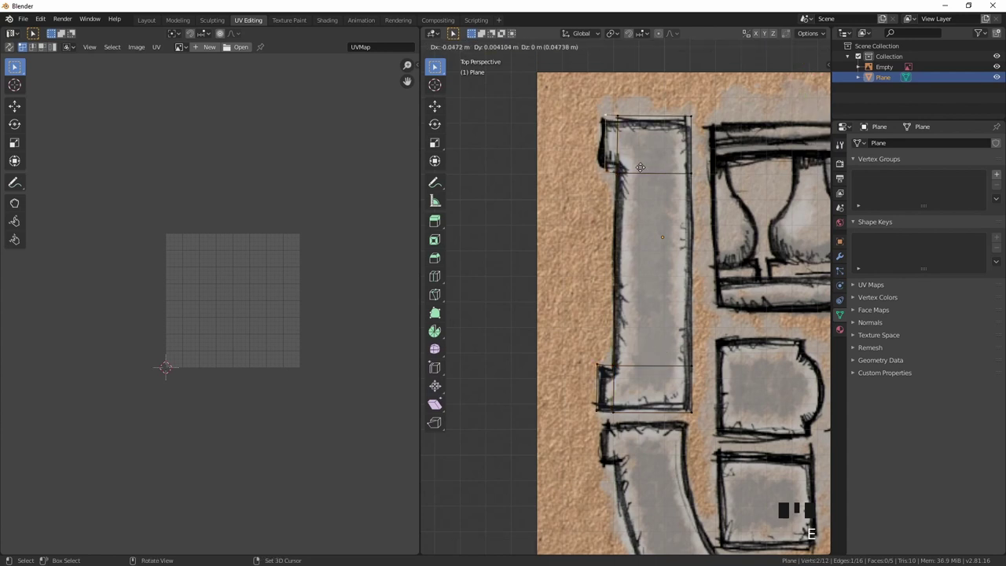
left_click(630, 167)
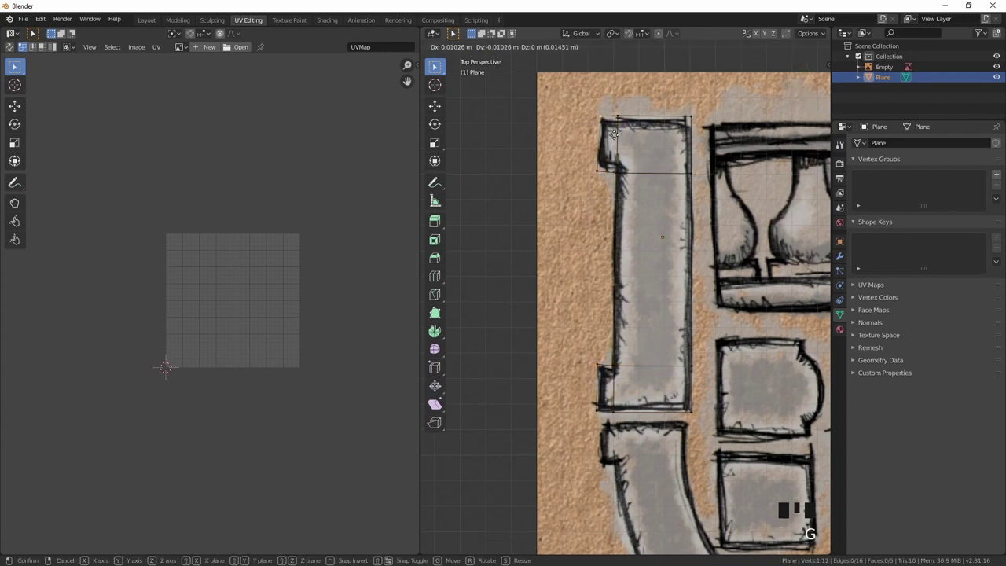
Step: Adjust the outer vertices of the upper and lower tabs to fit the sketched outline
left_click(609, 169)
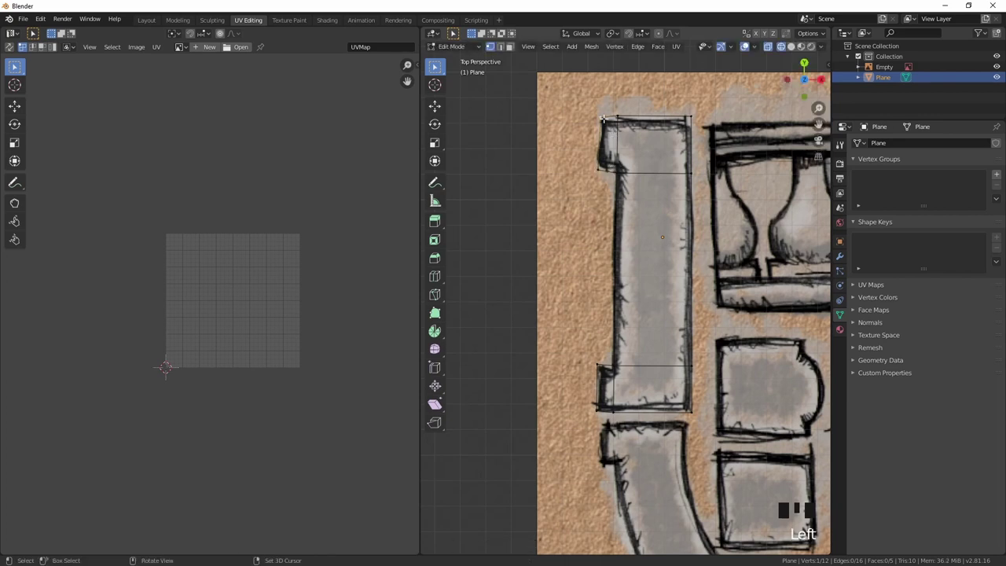
left_click(628, 119)
key("g")
left_click(628, 121)
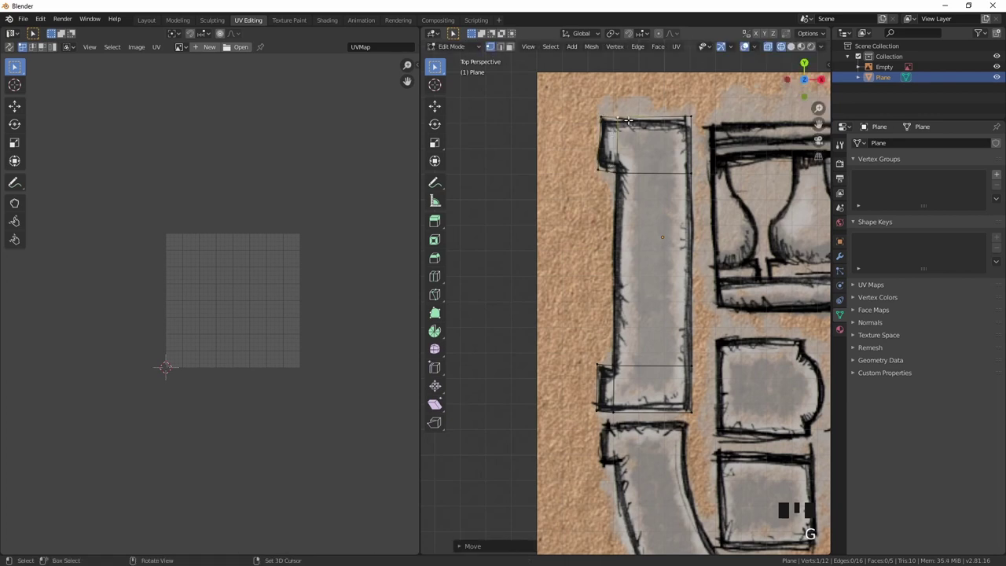
left_click(596, 365)
key("g")
left_click(598, 365)
Step: Select the whole strip mesh and unwrap its UVs
key("a")
key("a")
key("a")
key("u")
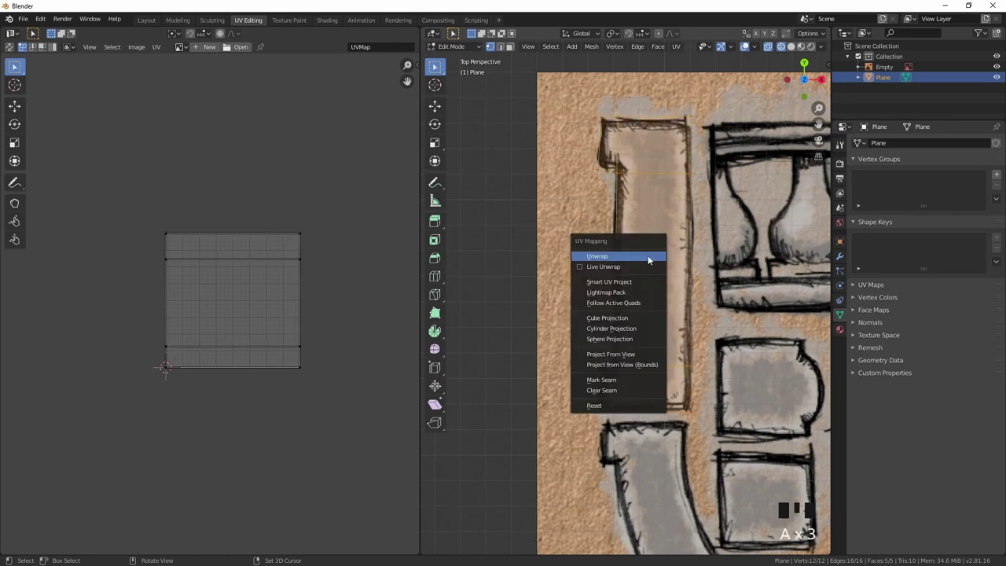
left_click(646, 257)
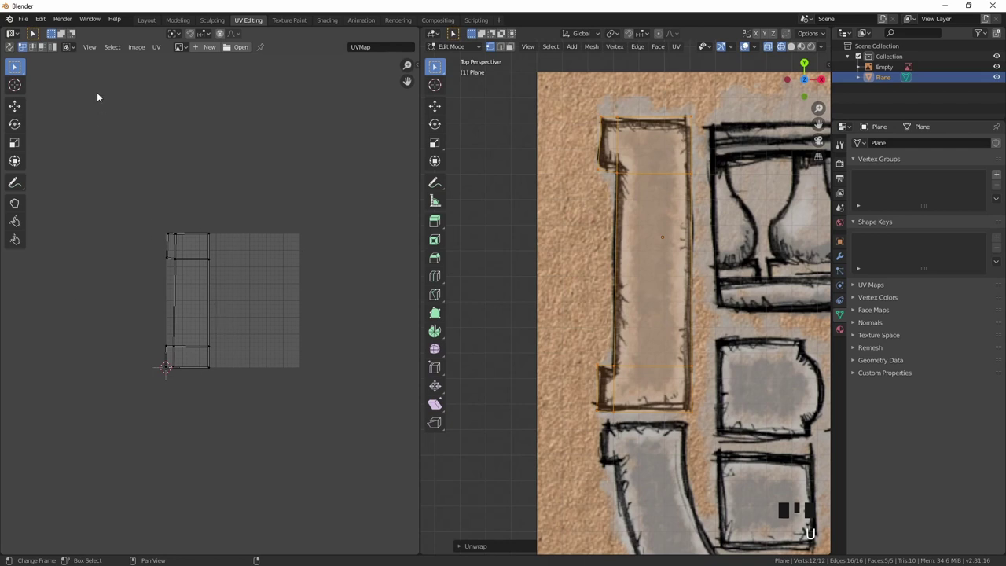
Step: Display SpecialRoom_Maze.jpg behind the unwrapped UVs in the UV editor
scroll(118, 219, "up", 2)
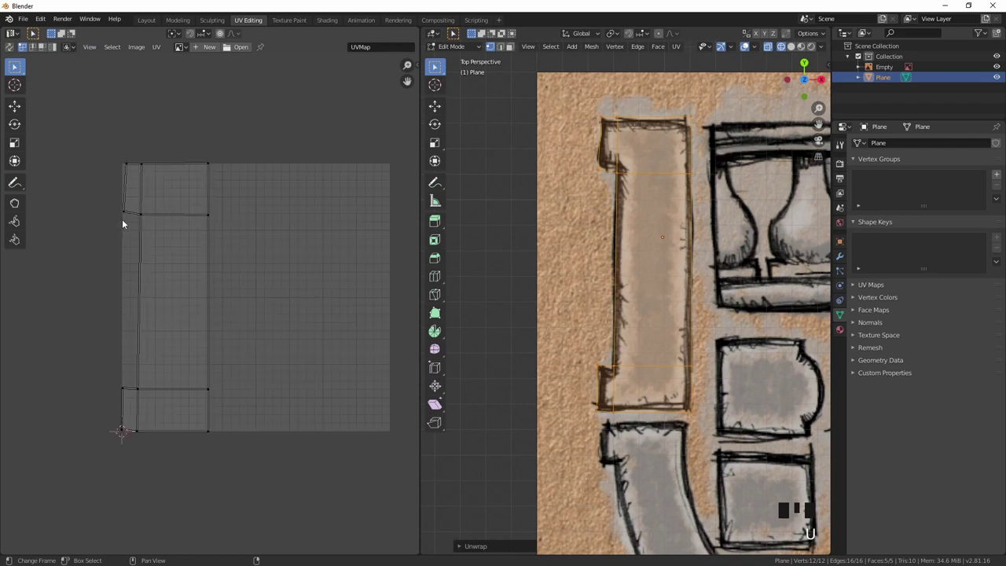
scroll(126, 223, "down", 1)
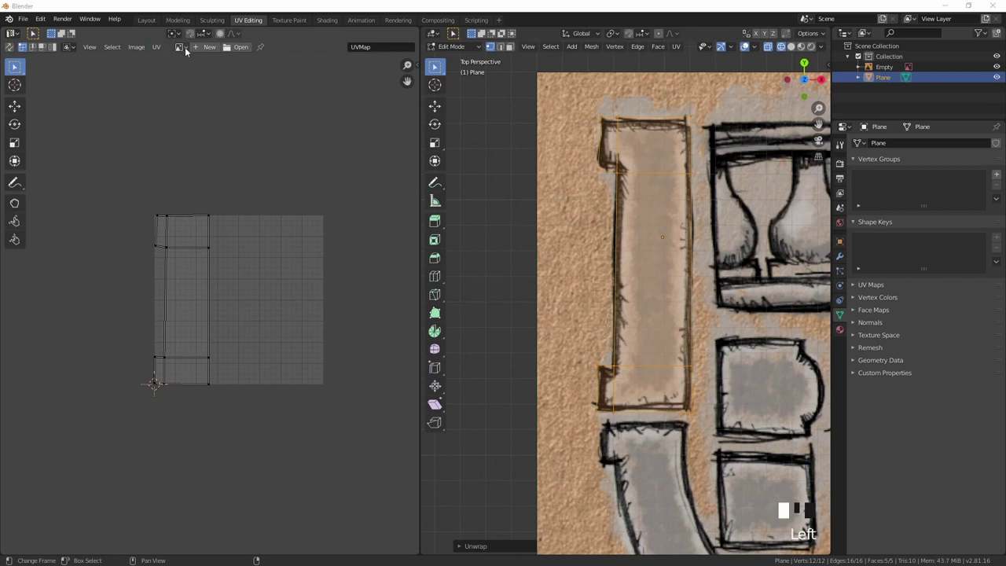
left_click(181, 47)
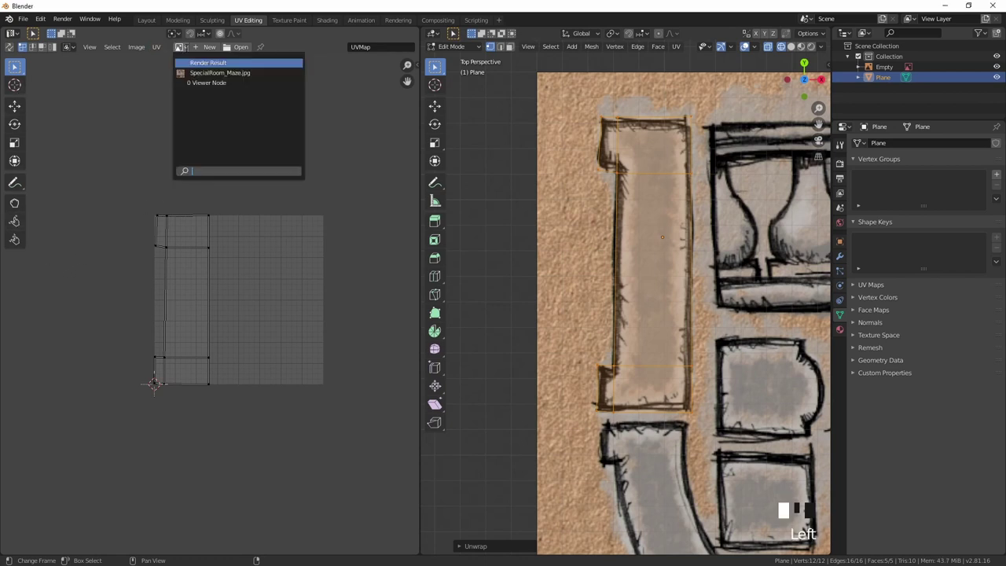
left_click(219, 73)
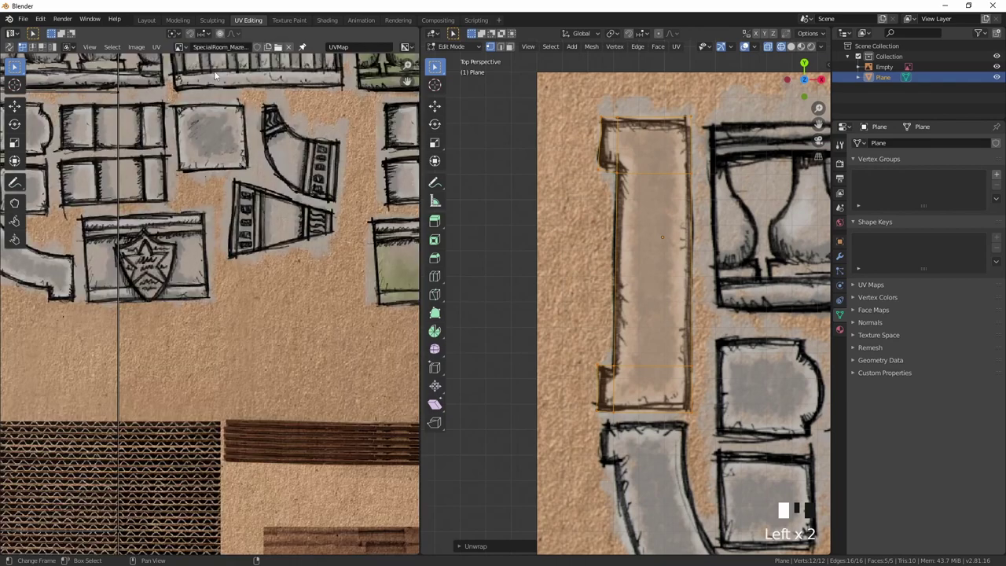
Step: Scale down the strip's UV island and move it onto the straight strip in the texture image
scroll(195, 286, "down", 4)
scroll(195, 286, "up", 6)
key("s")
left_click(138, 301)
key("g")
left_click(119, 145)
Step: Refine the UV island's scale and position until it matches the straight strip's outline and tabs in the texture
middle_click_drag(145, 155, 303, 209)
scroll(291, 212, "up", 2)
key("s")
left_click(322, 235)
key("g")
left_click(312, 228)
key("s")
left_click(326, 240)
key("g")
left_click(327, 238)
key("s")
left_click(328, 239)
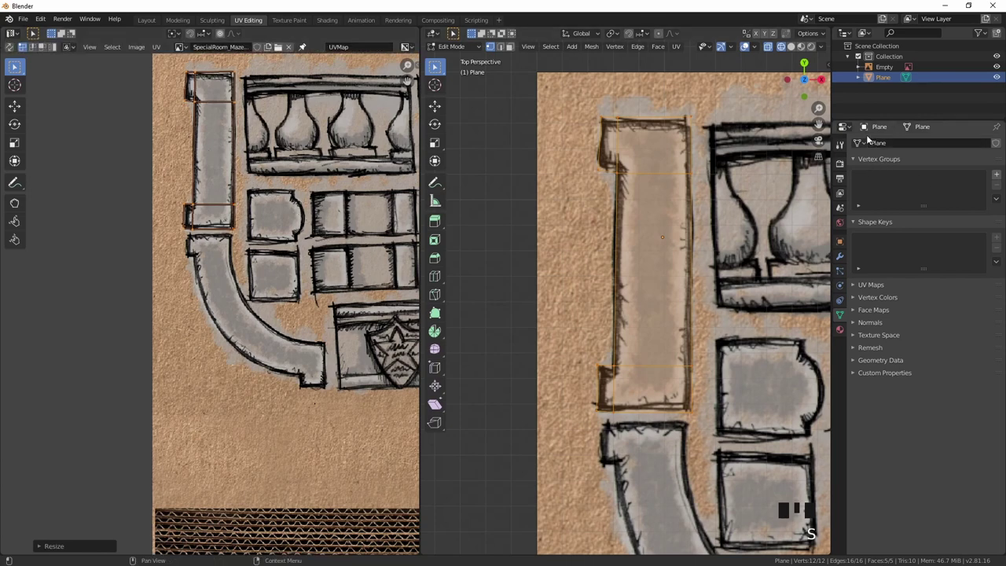
Step: Create a new material for the plane and name it Paper_Fountain_Maze
left_click(840, 330)
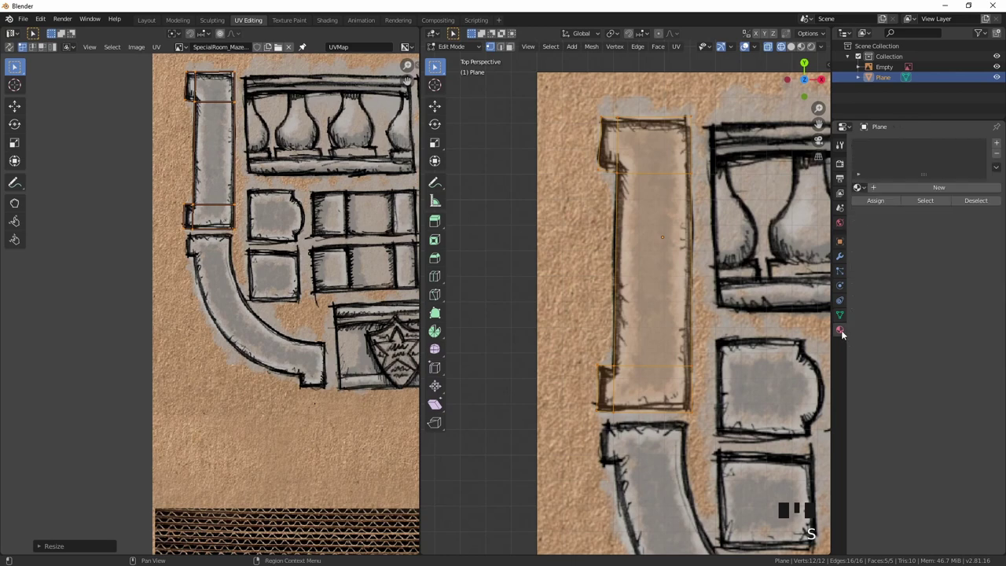
left_click(874, 188)
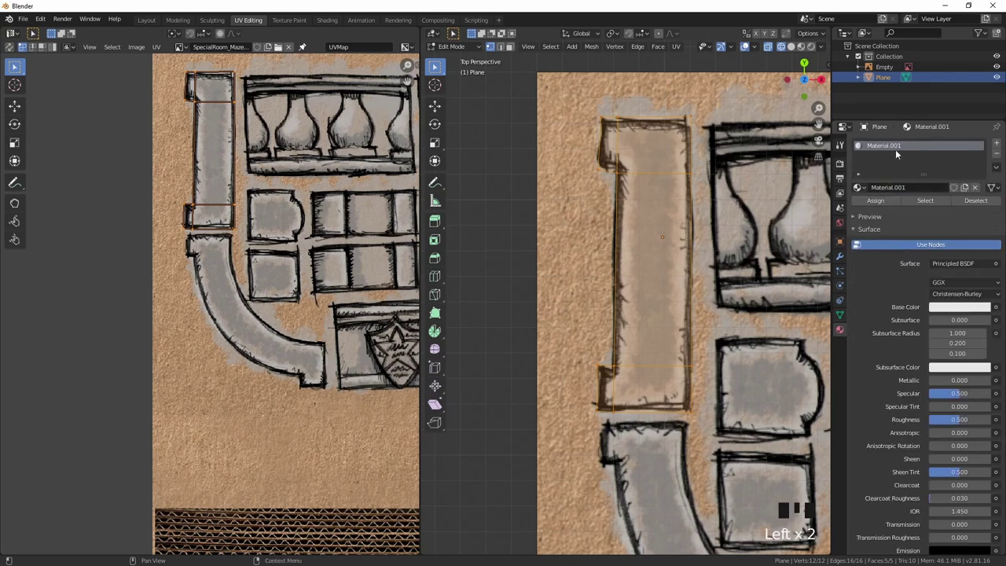
double_click(904, 187)
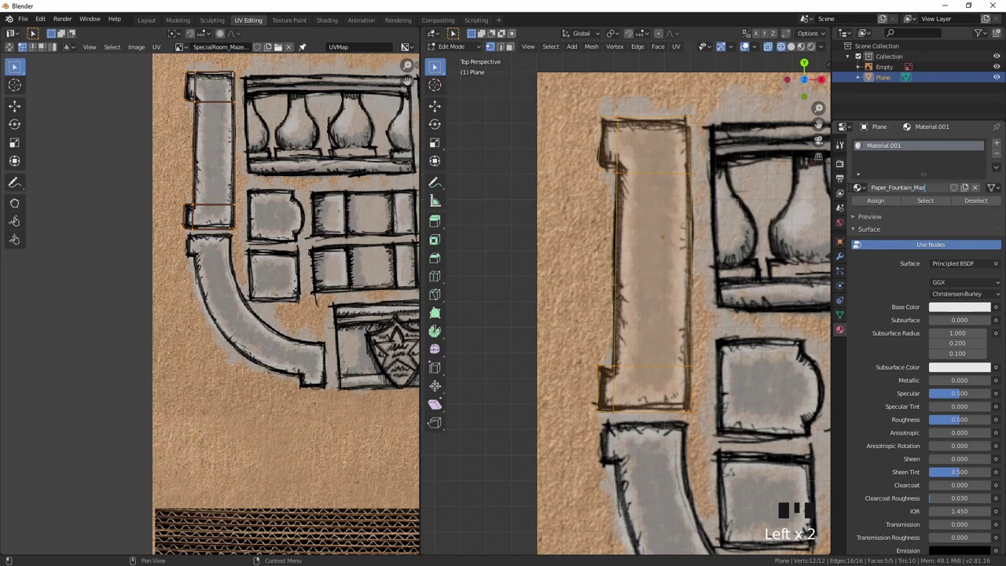
key("Return")
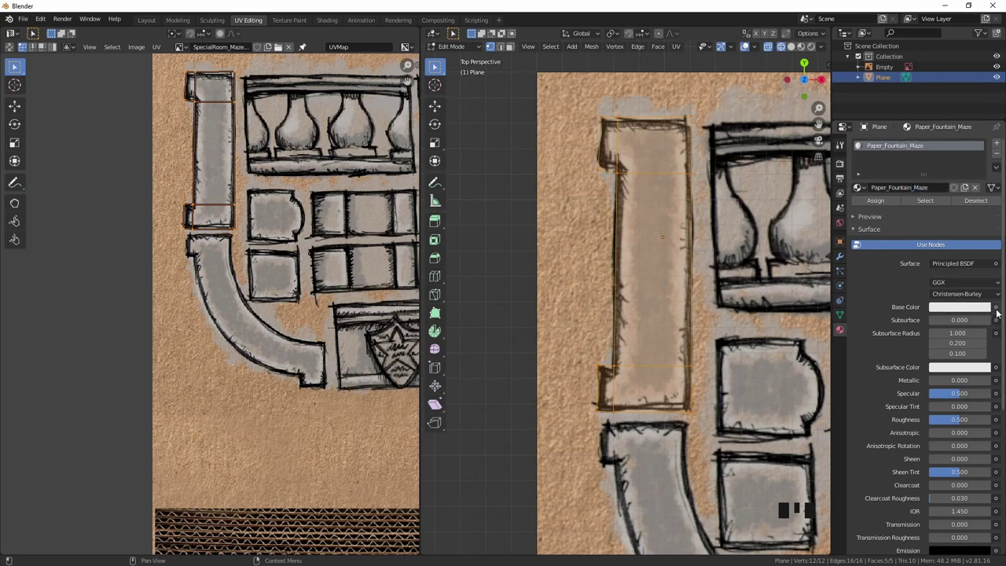
Step: Connect an Image Texture using SpecialRoom_Maze.jpg to the material's Base Color
right_click(787, 349)
left_click(787, 349)
left_click(996, 306)
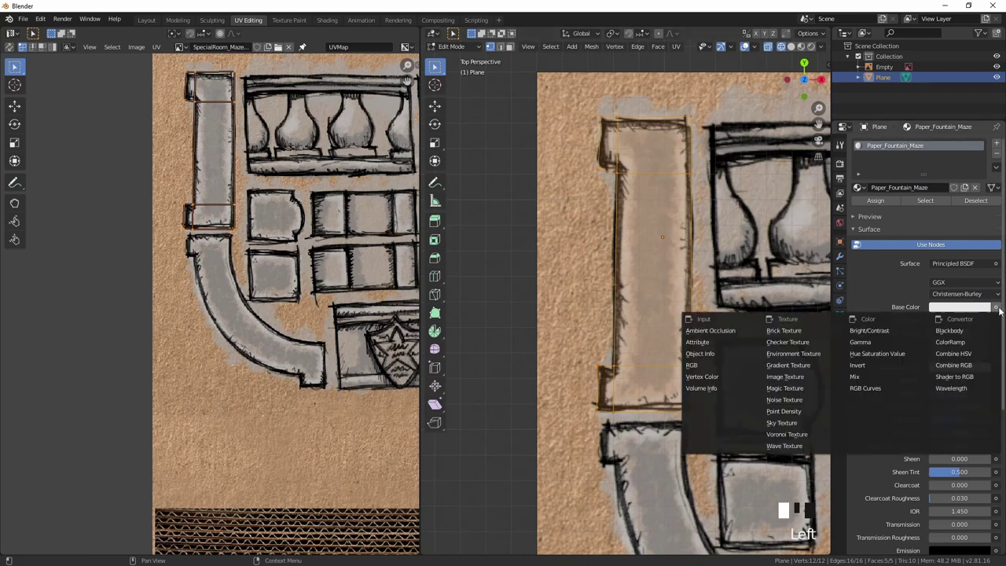
left_click(789, 380)
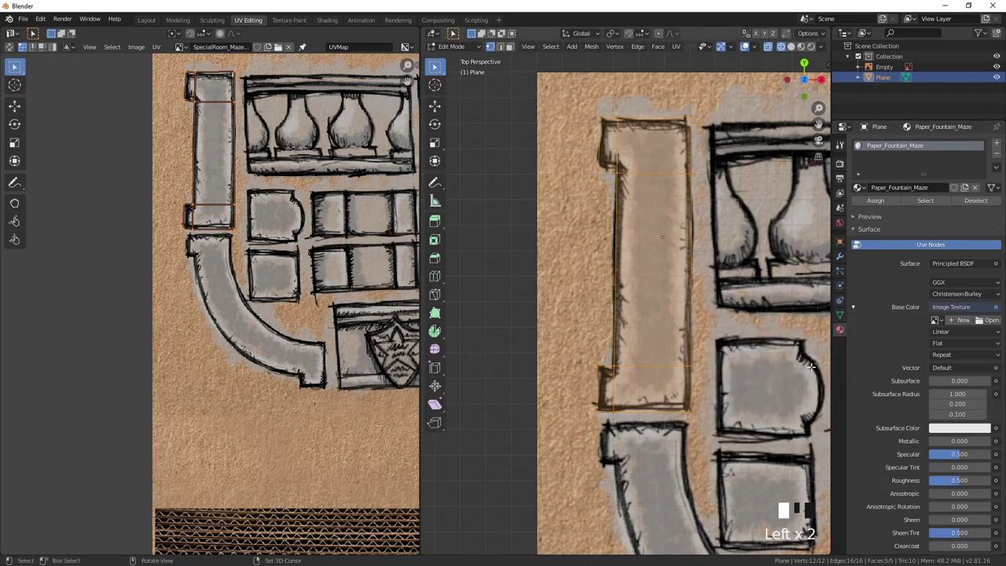
left_click(938, 321)
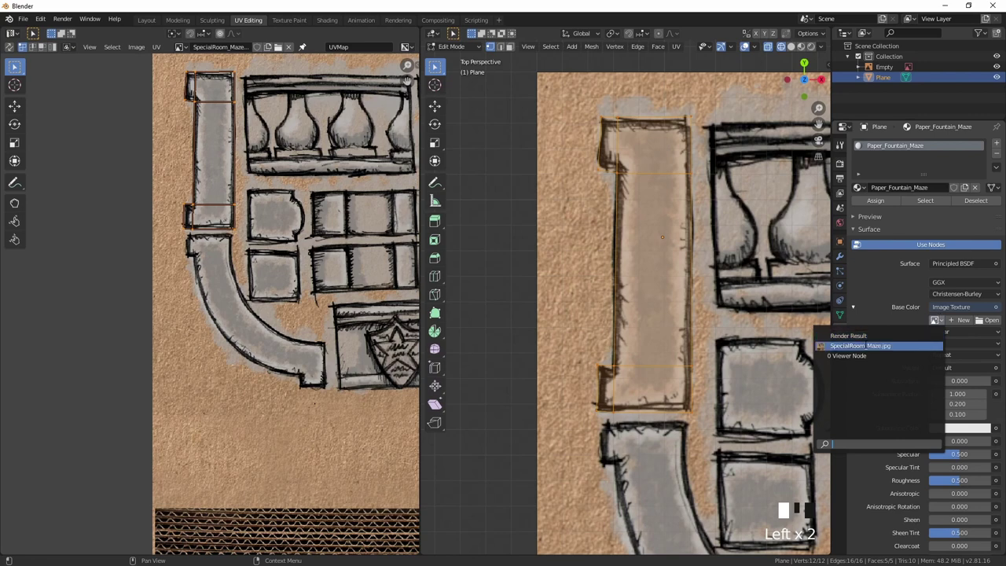
left_click(867, 346)
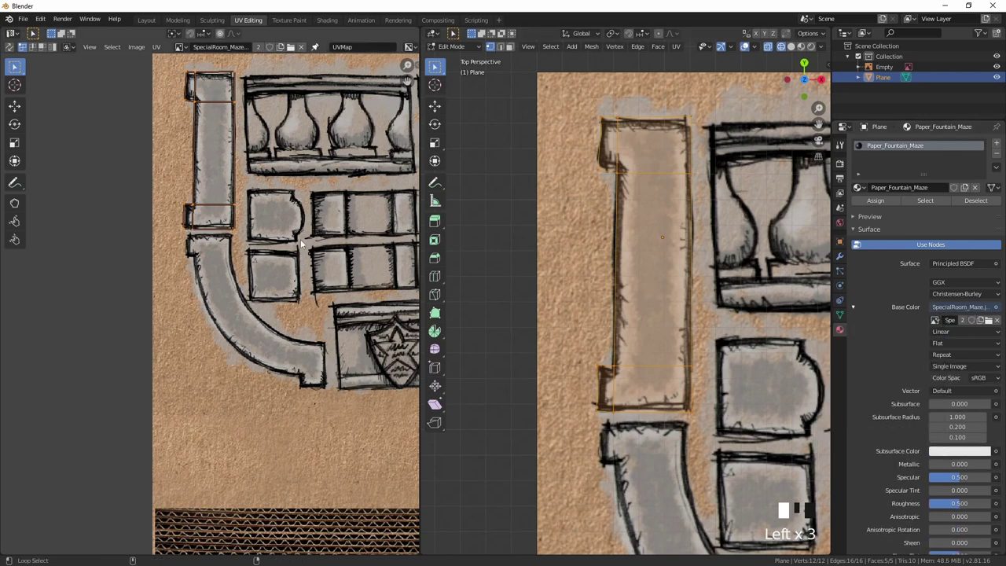
Step: Switch the 3D viewport to Material Preview shading and check the textured strip from an angle
middle_click_drag(268, 206, 240, 244)
key("alt+z")
key("alt+z")
key("alt+z")
key("alt+z")
middle_click_drag(731, 291, 739, 304)
key("alt+z")
key("alt+z")
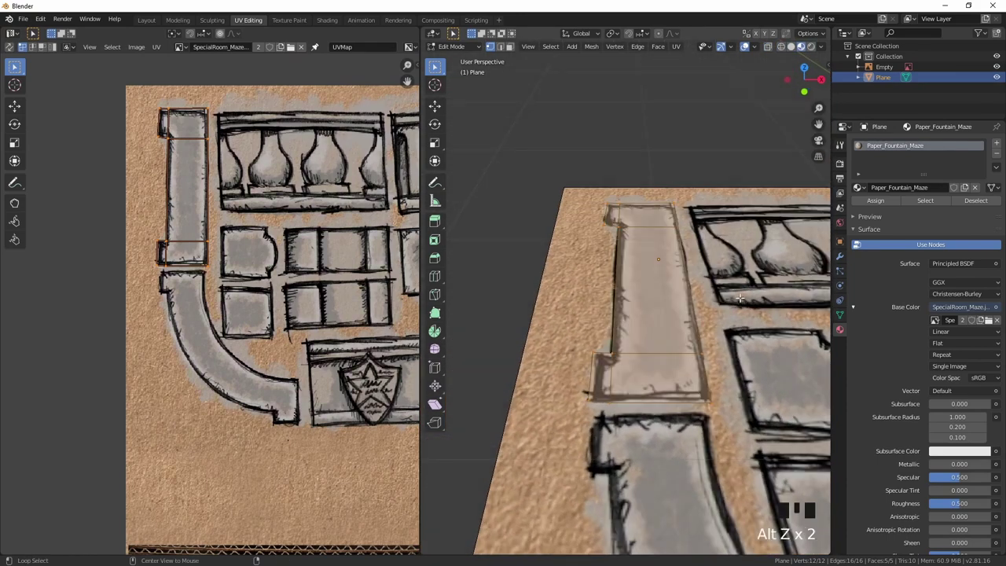
Step: Set the 3D viewport to a top orthographic view and return the plane to Object Mode
key("KP_7")
scroll(739, 299, "down", 5)
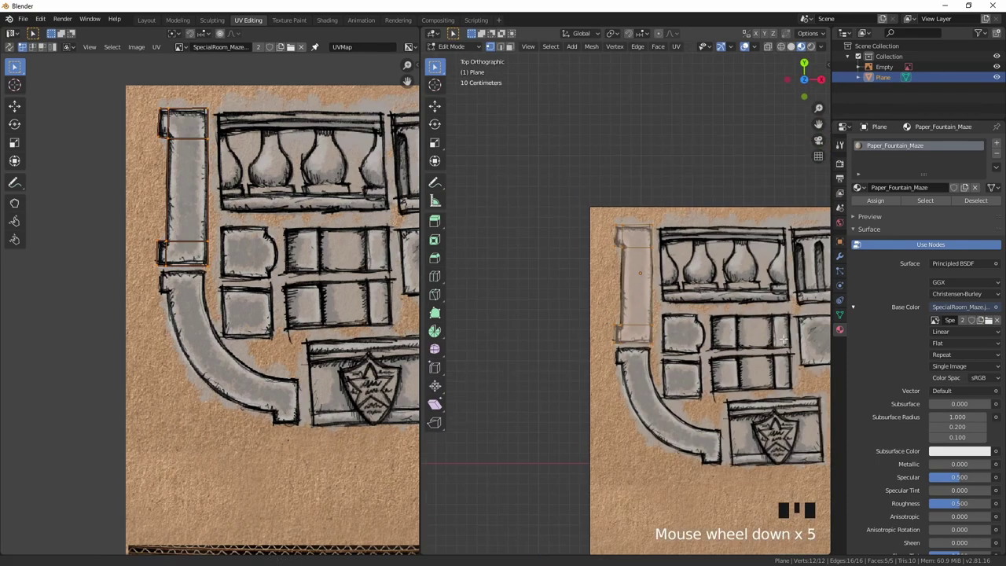
middle_click_drag(766, 346, 676, 305, "shift")
key("Tab")
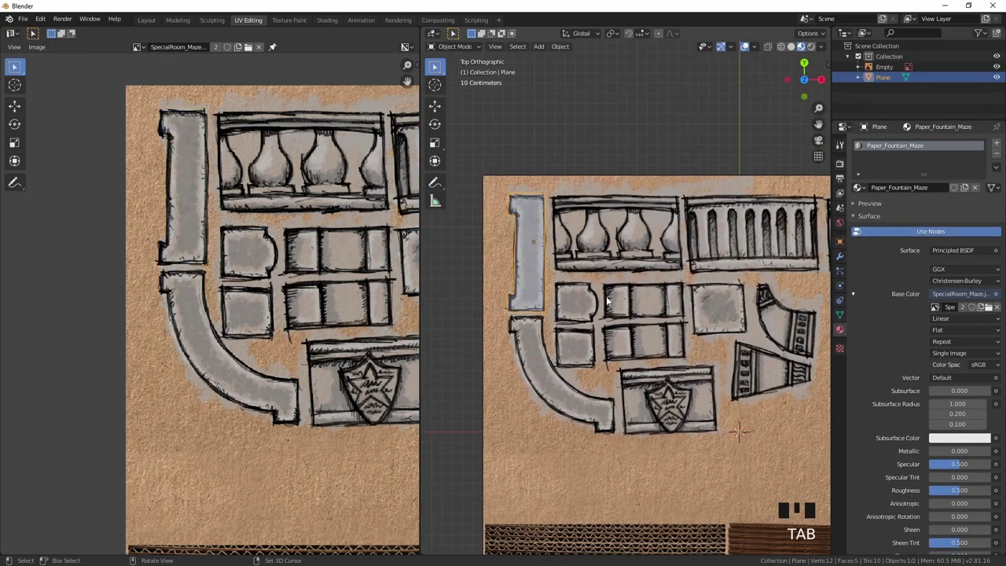
Step: Move the textured strip off the reference sheet into the empty area beyond its upper edge
key("g")
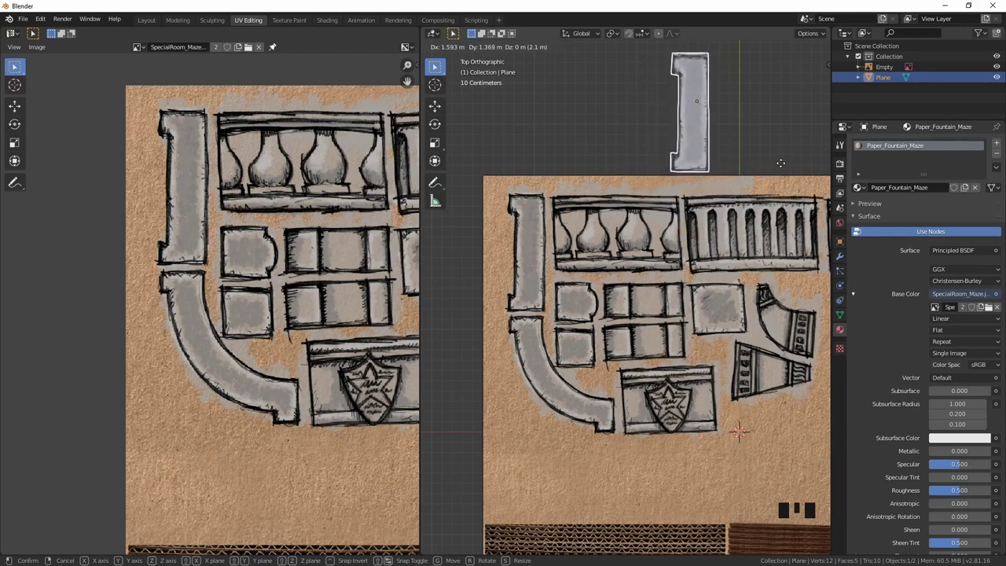
left_click(725, 151)
middle_click_drag(726, 151, 652, 237, "shift")
scroll(679, 285, "up", 3)
middle_click_drag(681, 291, 670, 349, "shift")
scroll(586, 304, "up", 2)
key("KP_7")
scroll(517, 341, "down", 8)
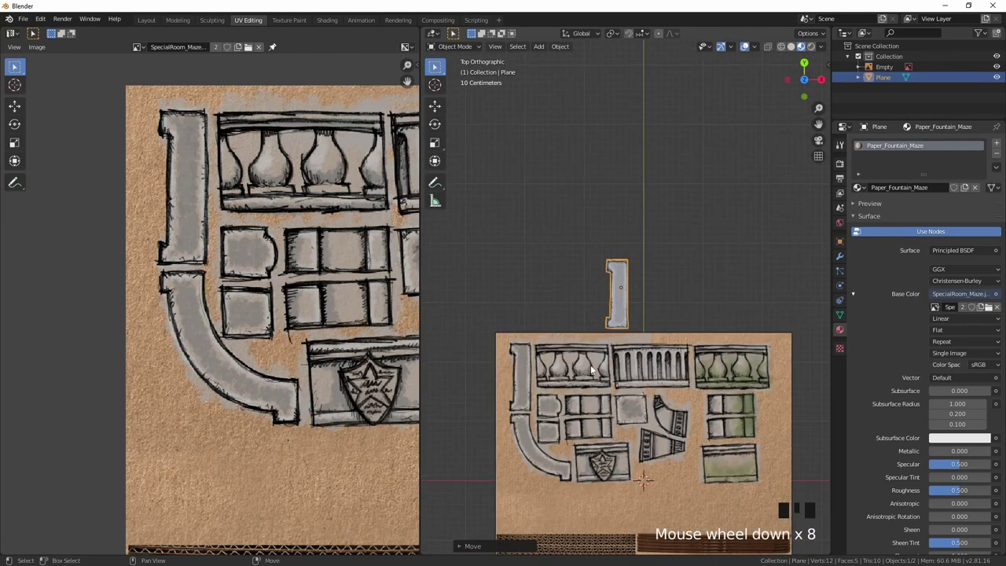
middle_click_drag(587, 370, 596, 326, "shift")
key("g")
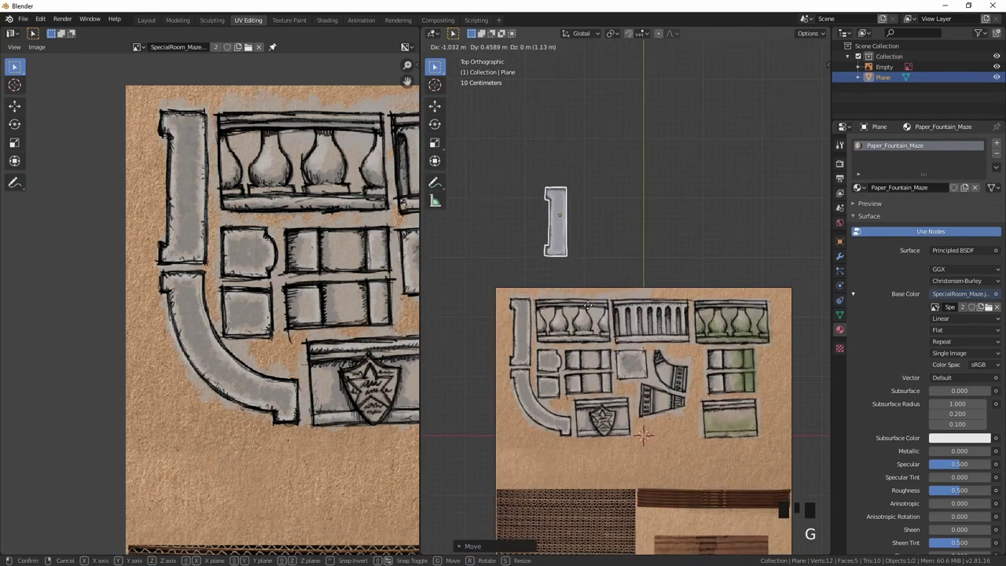
left_click(572, 301)
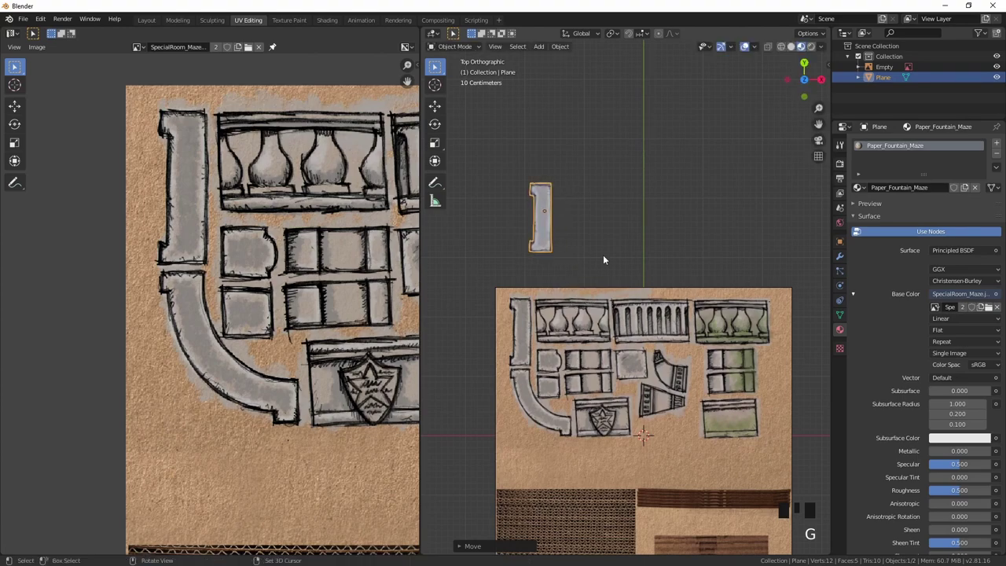
Step: Add a Solidify modifier to the strip
middle_click_drag(610, 254, 676, 402)
scroll(586, 228, "up", 5)
scroll(672, 337, "up", 3)
middle_click_drag(672, 337, 658, 312)
key("KP_5")
mouse_move(635, 348)
middle_mouse_down()
mouse_move(553, 355)
mouse_move(638, 368)
middle_mouse_up()
left_click(839, 257)
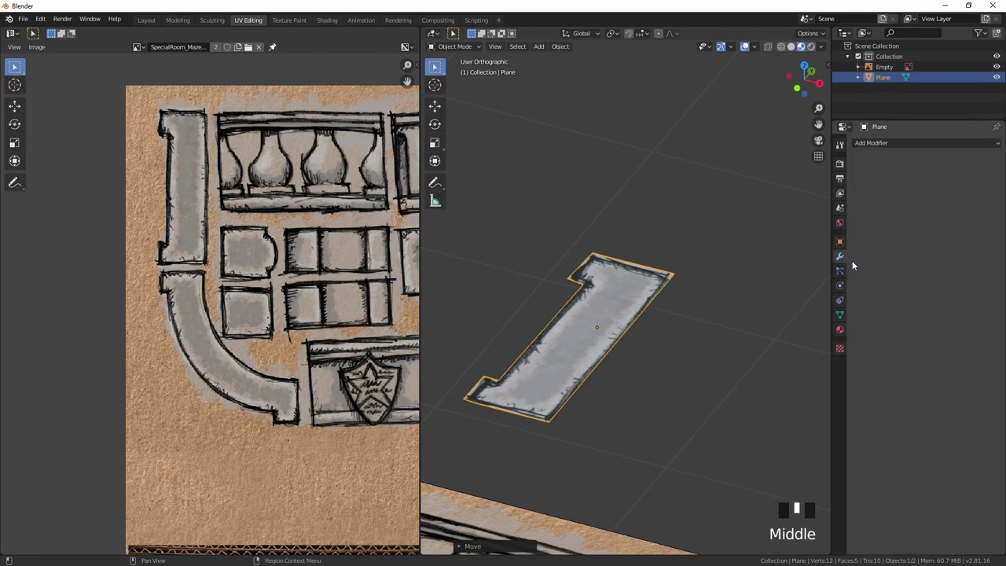
left_click(878, 142)
left_click(794, 306)
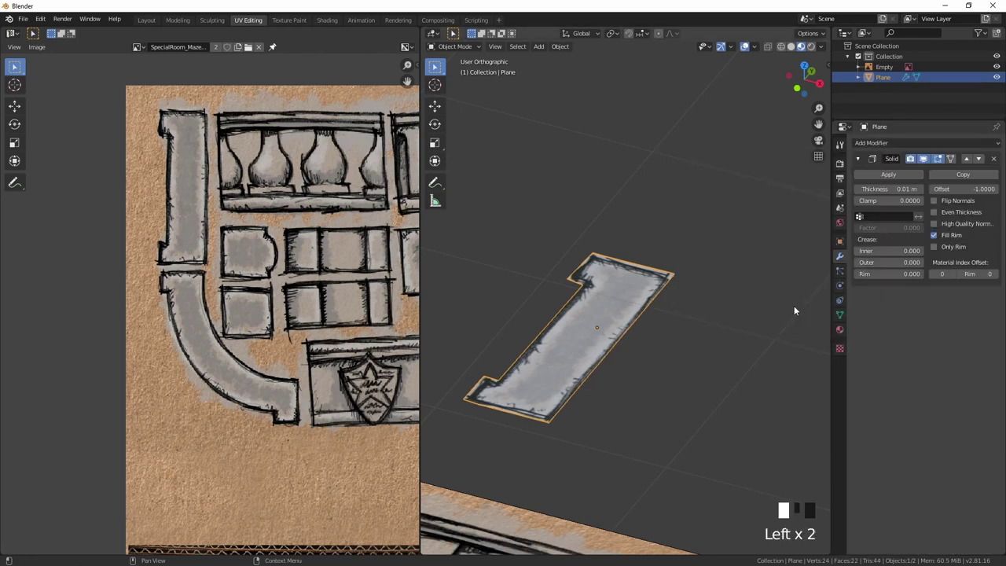
Step: Set the Solidify thickness to 0.14 m and apply the modifier
middle_click_drag(655, 341, 617, 342)
scroll(651, 375, "up", 4)
scroll(666, 390, "down", 3)
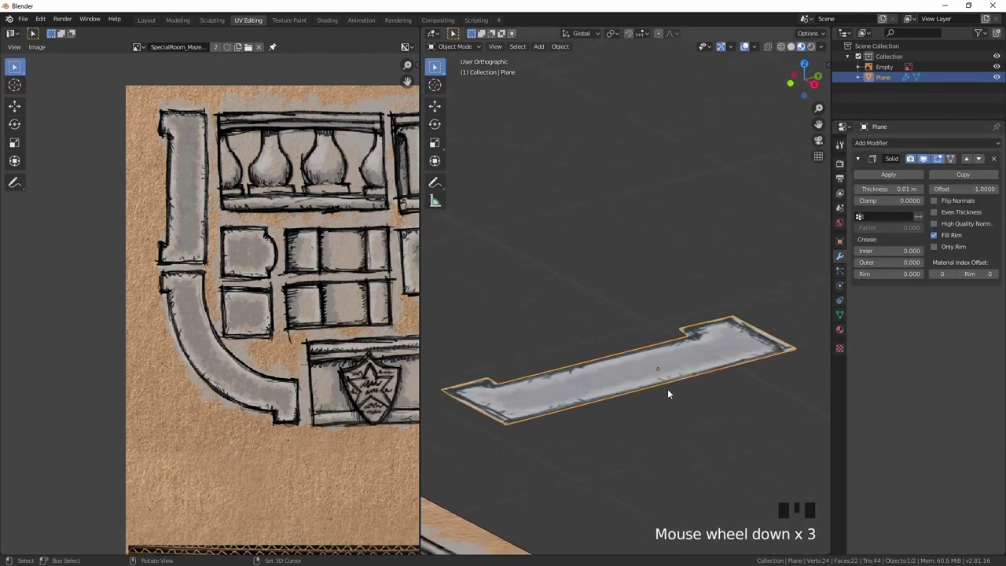
middle_click_drag(667, 390, 653, 370)
mouse_move(882, 189)
left_mouse_down()
mouse_move(912, 189)
mouse_move(891, 188)
left_mouse_up()
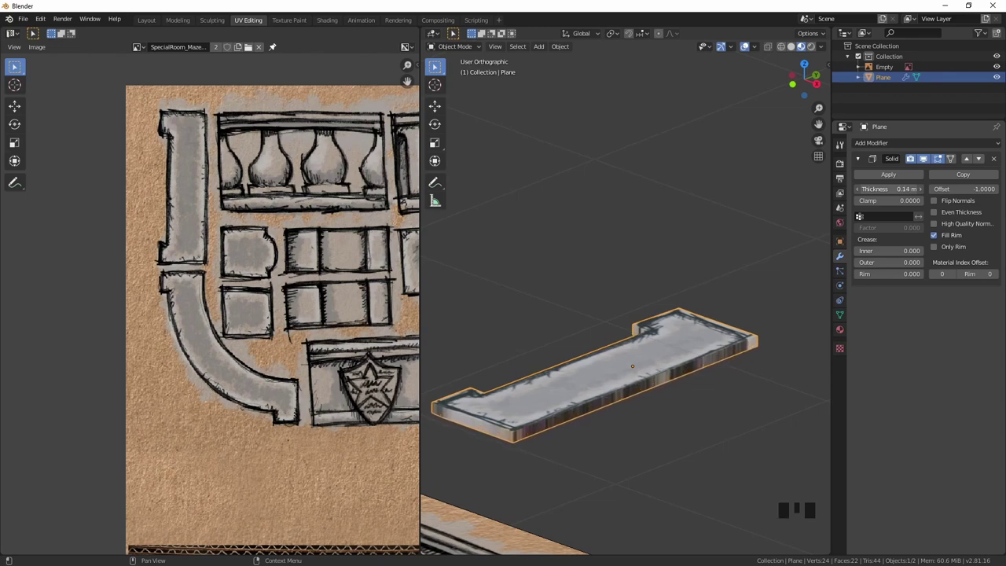
left_click(888, 174)
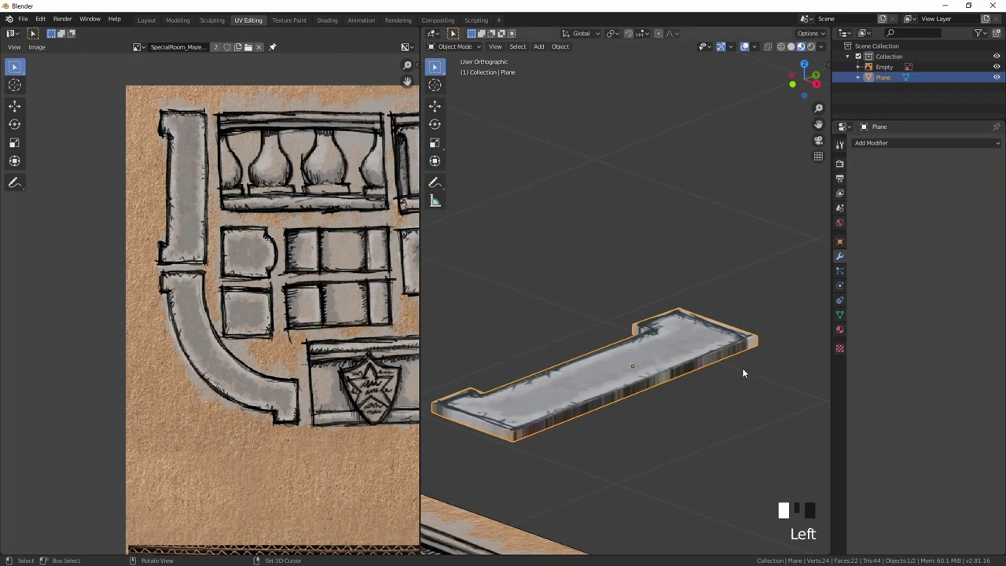
Step: Select the strip's faces along both long sides in Edit Mode and unwrap them
key("Tab")
key("ctrl+Tab")
left_click(595, 415)
left_click(557, 424)
left_click(706, 377, "shift")
left_click(707, 383, "shift")
middle_click_drag(708, 383, 731, 446)
left_click(614, 477, "shift")
left_click(599, 425, "shift")
middle_click_drag(599, 425, 566, 430)
key("u")
left_click(543, 404)
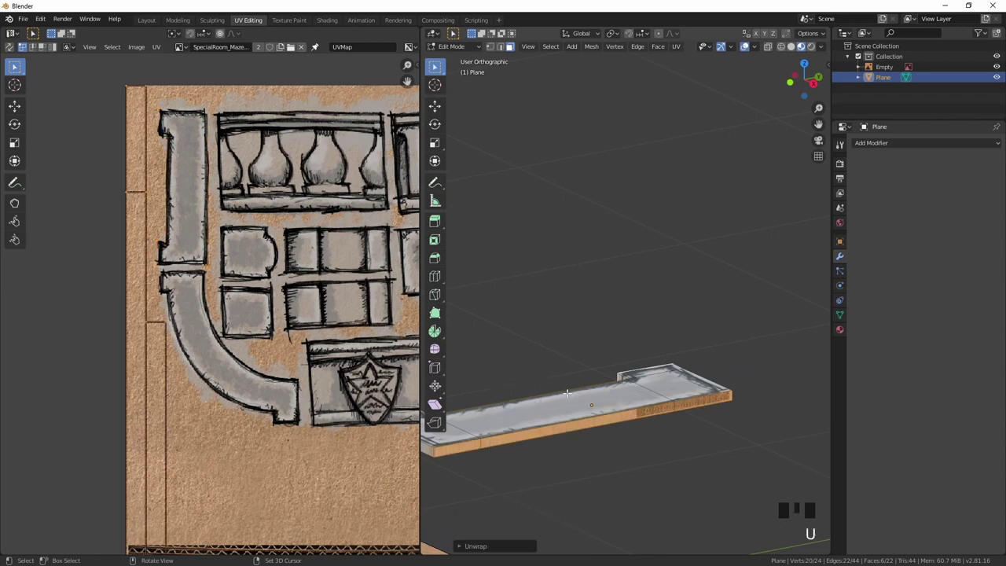
Step: Scale down the long-side UVs, rotate them 90 degrees and move them onto the corrugated cardboard texture
scroll(542, 404, "down", 5)
scroll(305, 320, "down", 5)
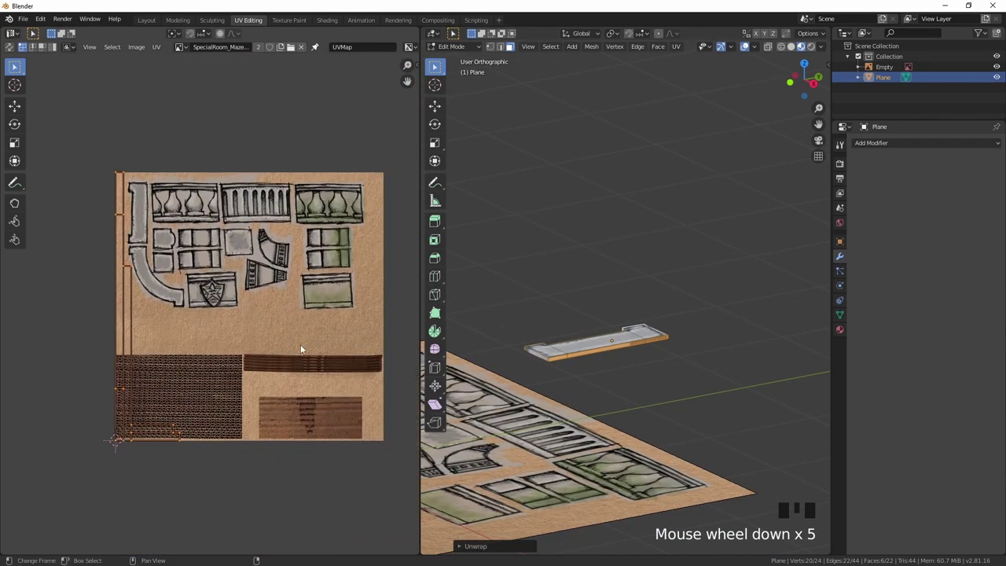
key("s")
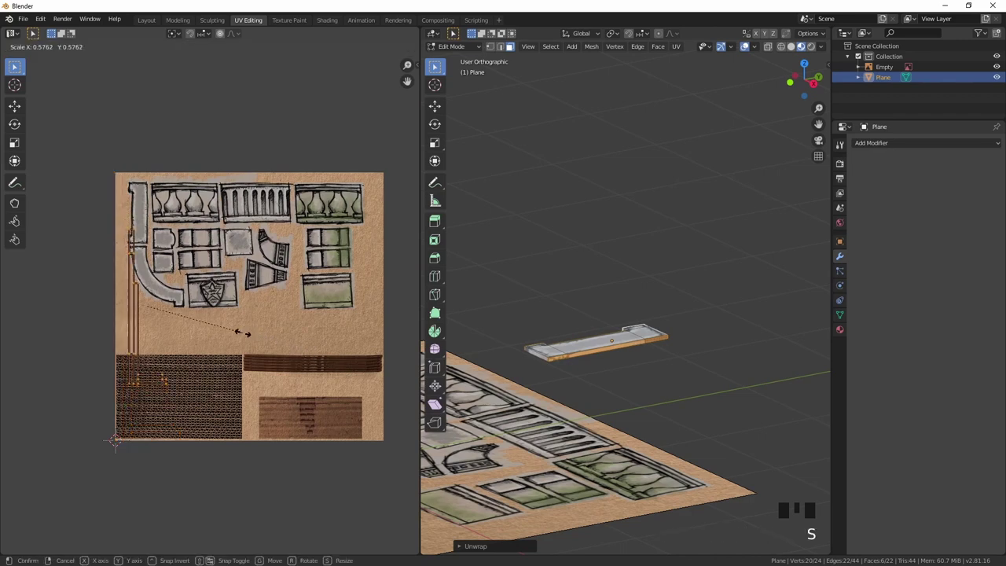
left_click(238, 333)
middle_click_drag(692, 346, 755, 315)
scroll(265, 341, "up", 2)
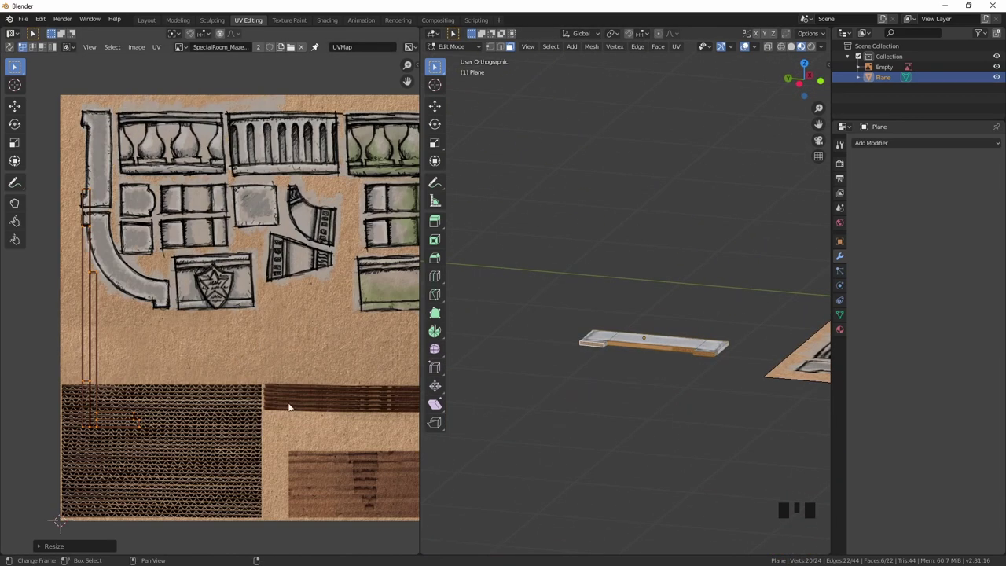
key("s")
left_click(216, 355)
type("r90")
left_click(215, 354)
key("g")
left_click(234, 473)
scroll(235, 464, "up", 6)
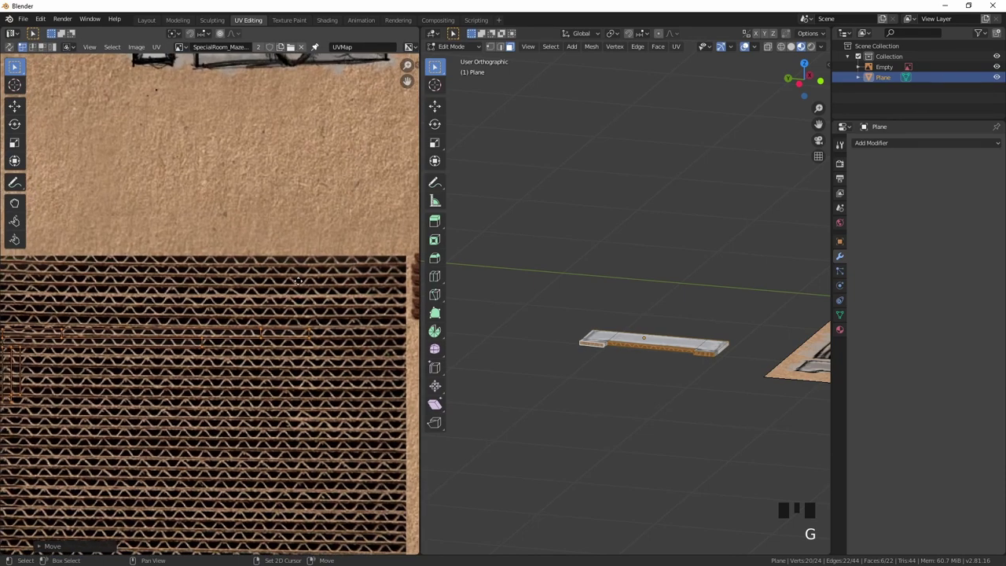
Step: Fine-tune the rotation, scale and position of the long-side UVs to follow the cardboard's horizontal corrugation
middle_click_drag(299, 281, 367, 293)
key("g")
left_click(365, 407)
key("r")
left_click(365, 409)
key("s")
left_click(376, 418)
key("g")
left_click(384, 422)
scroll(311, 392, "down", 1)
middle_click_drag(283, 389, 253, 396)
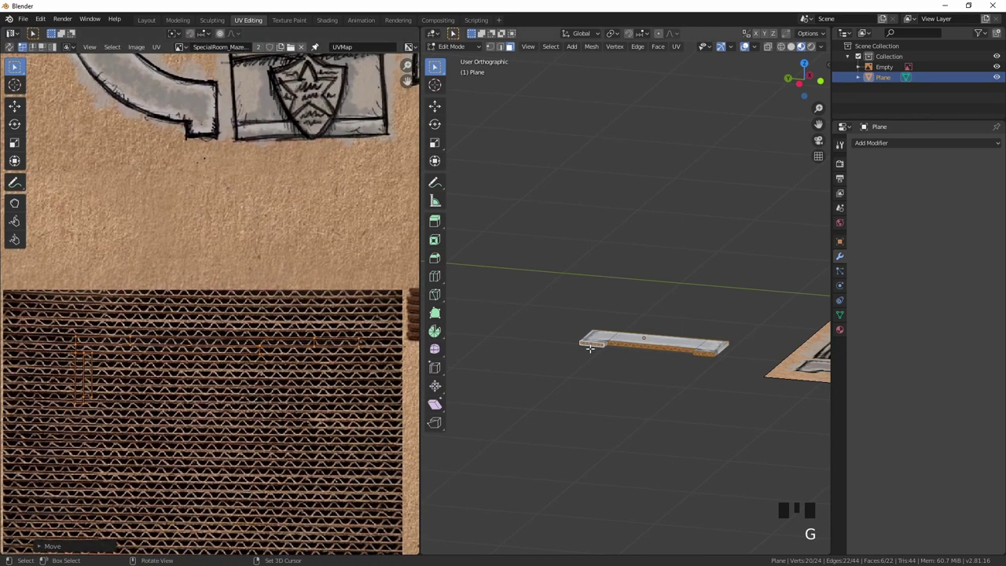
Step: Rotate the UVs of the two protruding blocks' side faces and place them along the corrugation rows
left_click(592, 342)
left_click(707, 352, "shift")
key("r")
left_click(174, 384)
key("g")
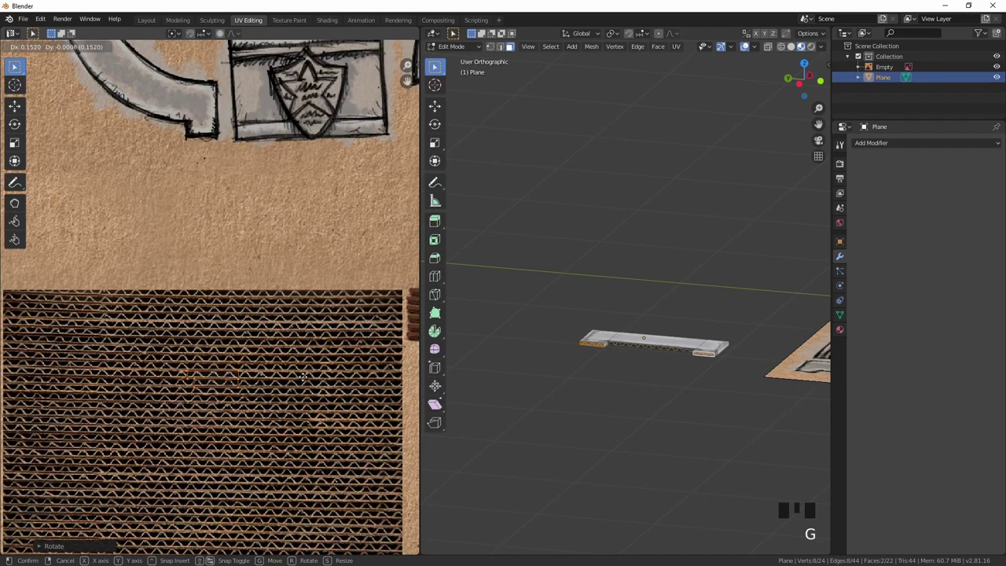
left_click(236, 416)
scroll(240, 424, "up", 1)
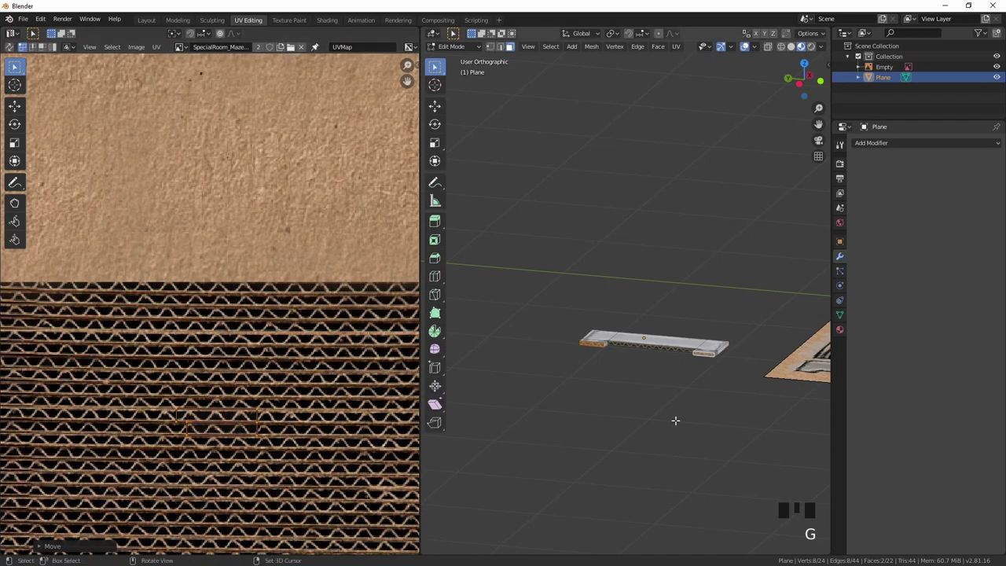
Step: Select the strip's remaining end and inner notch faces and unwrap them
scroll(681, 417, "up", 6)
middle_click_drag(684, 417, 533, 450)
key("Tab")
key("Tab")
middle_click_drag(535, 363, 631, 407)
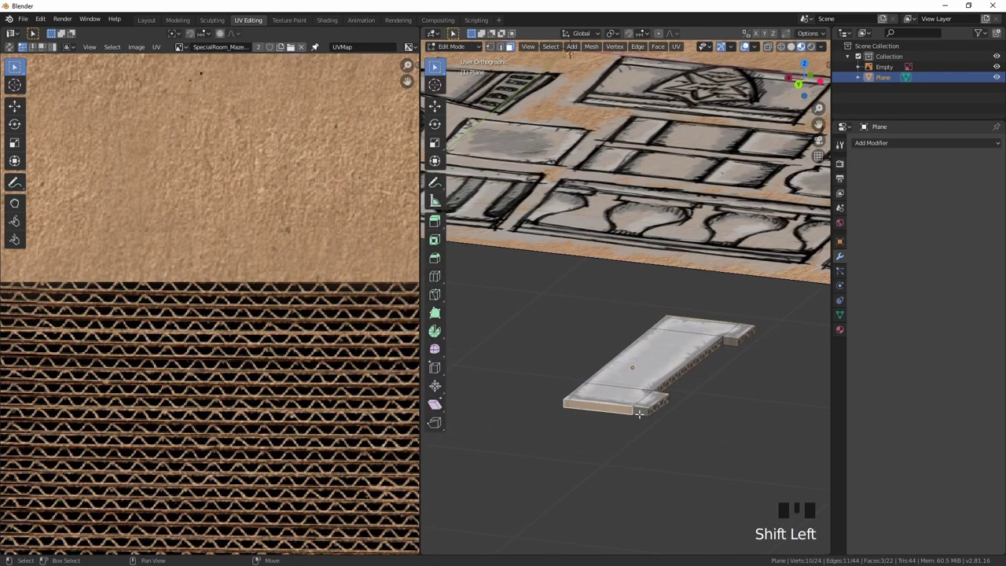
middle_click_drag(730, 343, 567, 373)
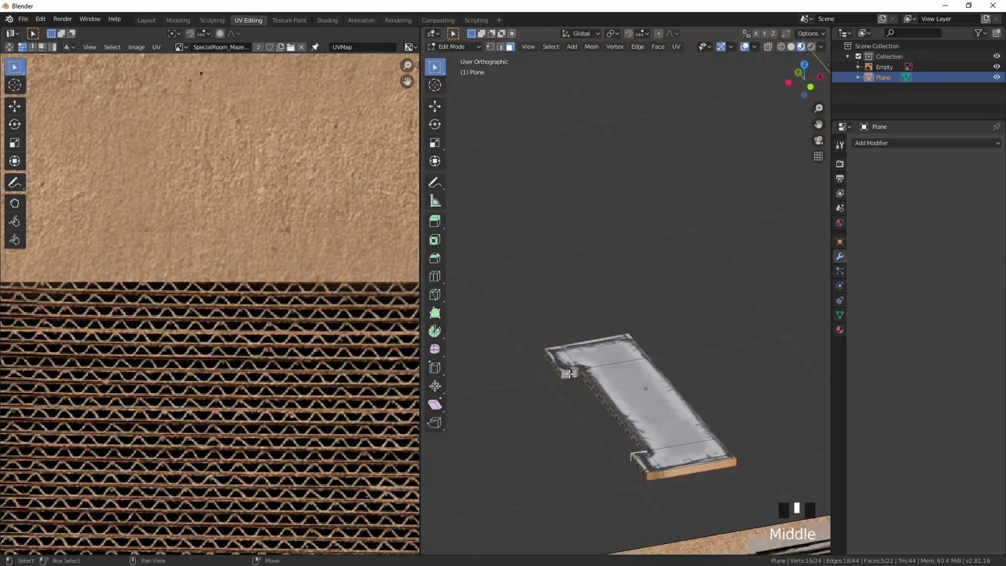
key("u")
left_click(615, 327)
scroll(299, 336, "down", 5)
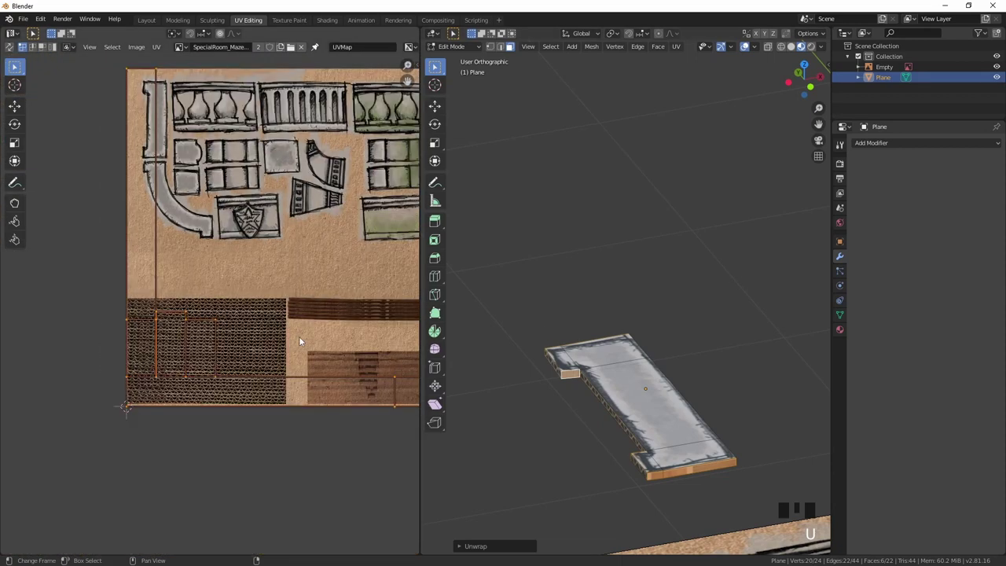
Step: Shrink the newly unwrapped end-face UVs and shift them toward the dark brown layered cardboard strip
key("s")
left_click(330, 320)
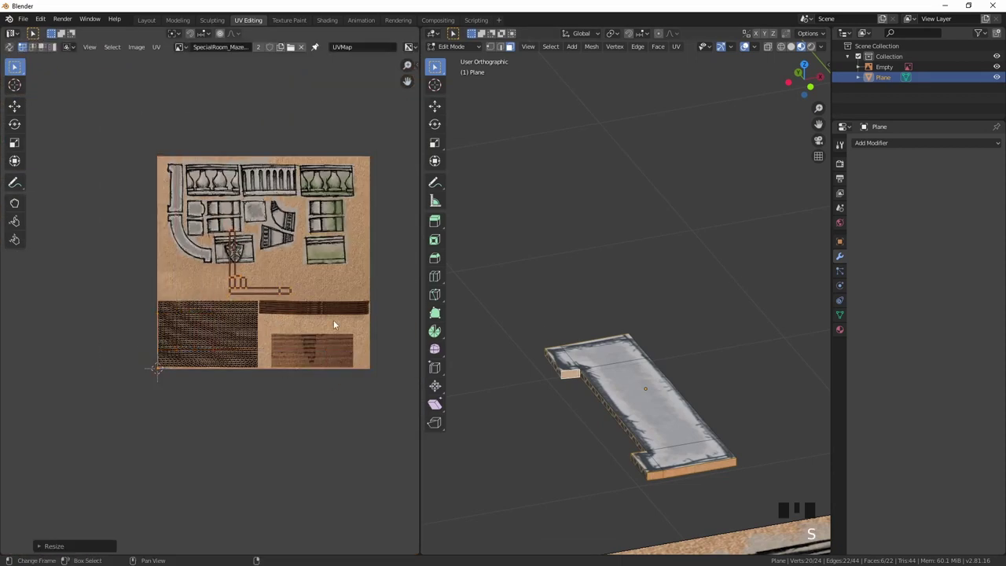
key("g")
left_click(319, 345)
scroll(319, 346, "up", 4)
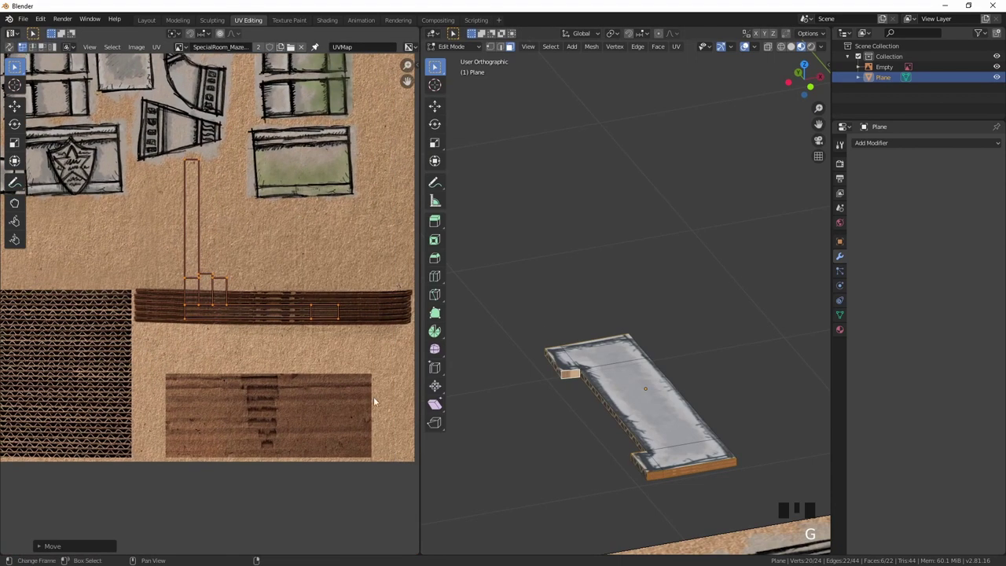
Step: Scale the end-face UVs down further and adjust their position over the dark layered cardboard strip
key("s")
left_click(297, 330)
key("g")
left_click(235, 360)
key("s")
left_click(297, 382)
key("r")
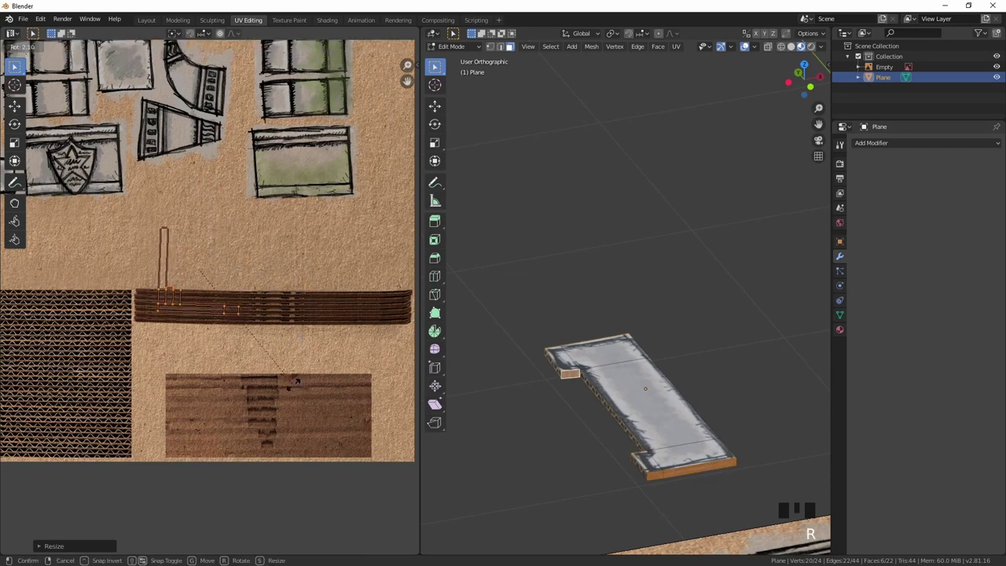
left_click(298, 382)
key("g")
left_click(313, 383)
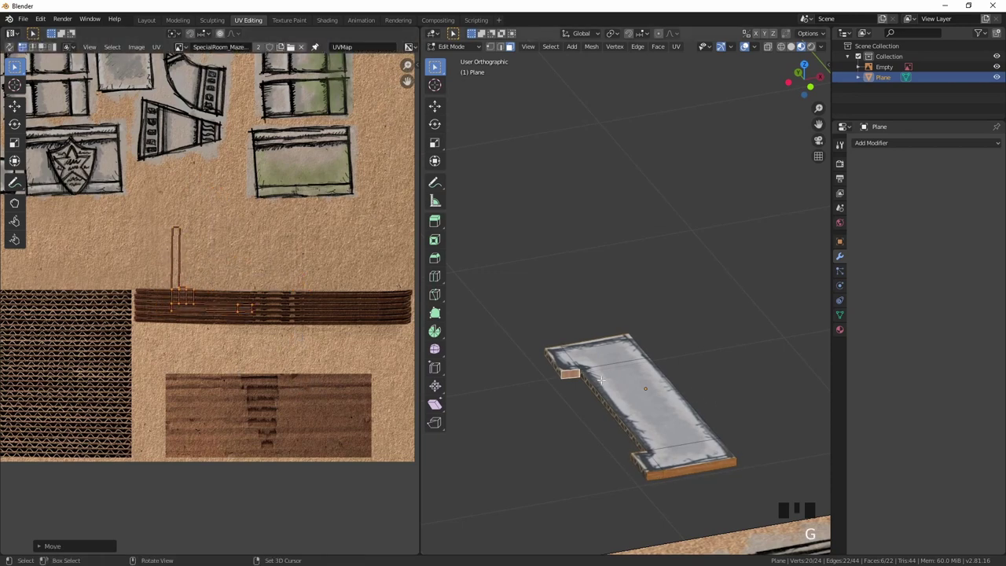
Step: Rotate the UVs of the two inner notch faces and place them inside the dark layered cardboard strip
left_click(570, 375)
middle_click_drag(577, 420, 695, 416)
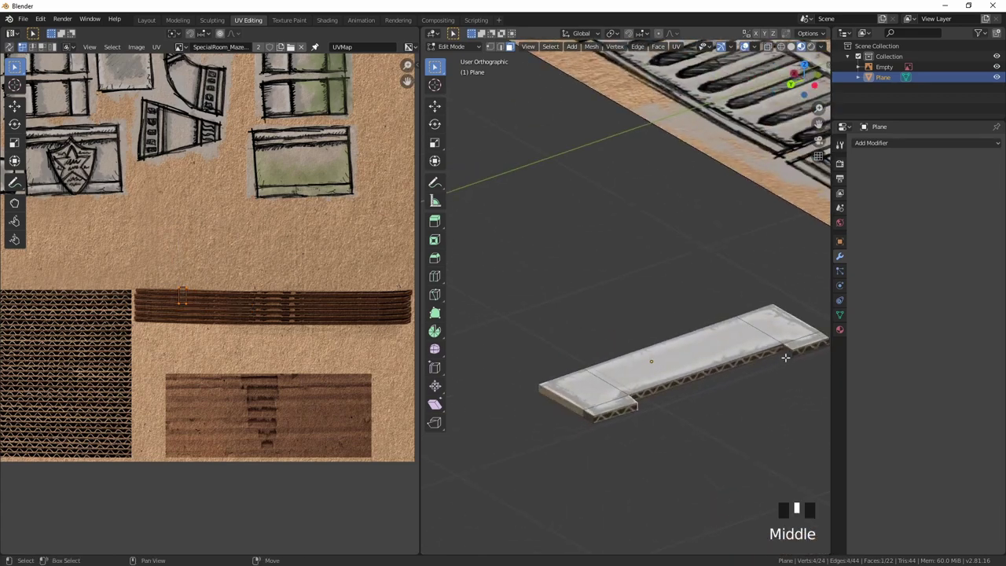
key("r")
left_click(257, 345)
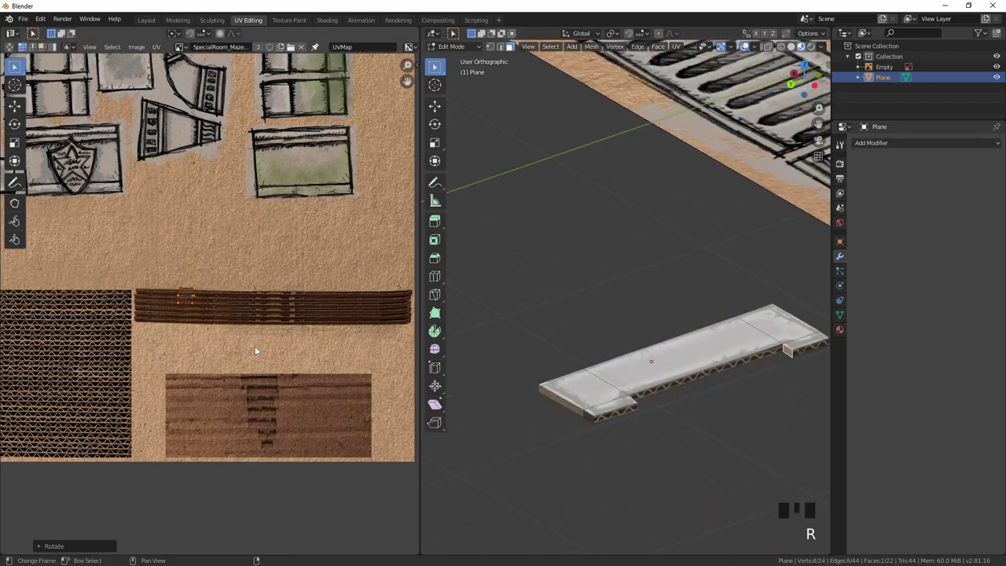
key("g")
left_click(299, 361)
Step: Rotate and fit the UVs of the strip's remaining end faces within the dark layered texture, and return to Object Mode
middle_click_drag(734, 338, 577, 330)
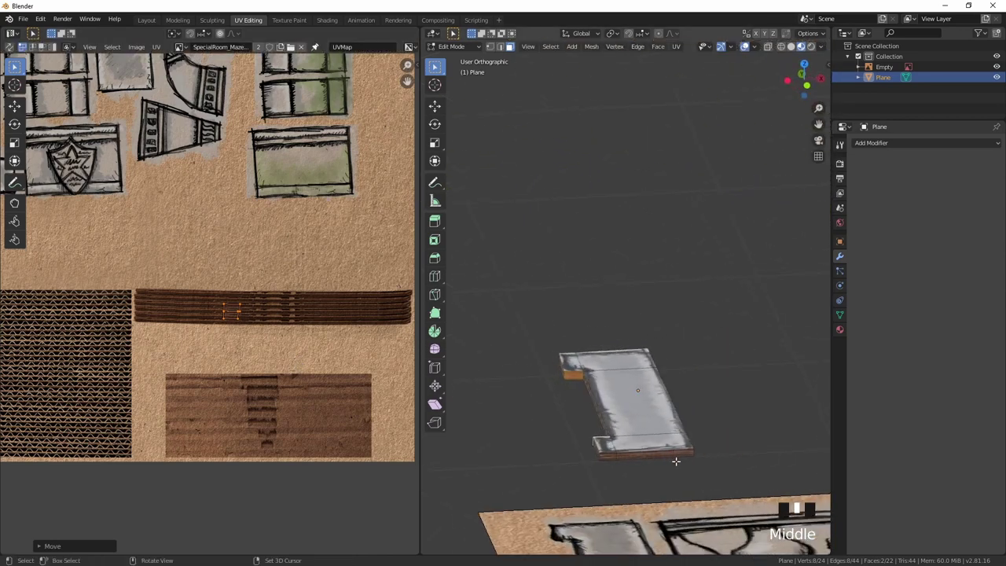
middle_click_drag(695, 456, 505, 432)
left_click(662, 409)
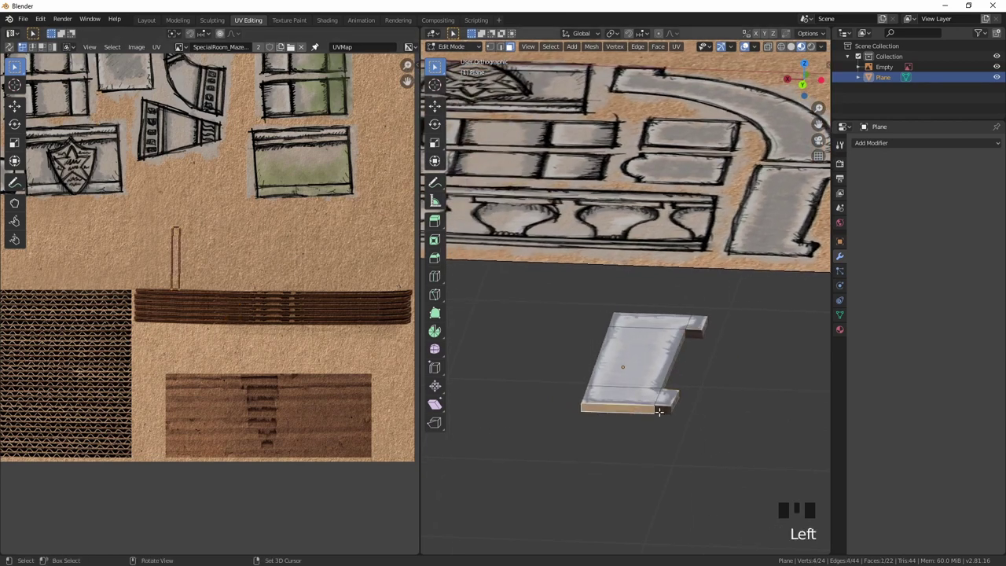
key("r")
left_click(218, 303)
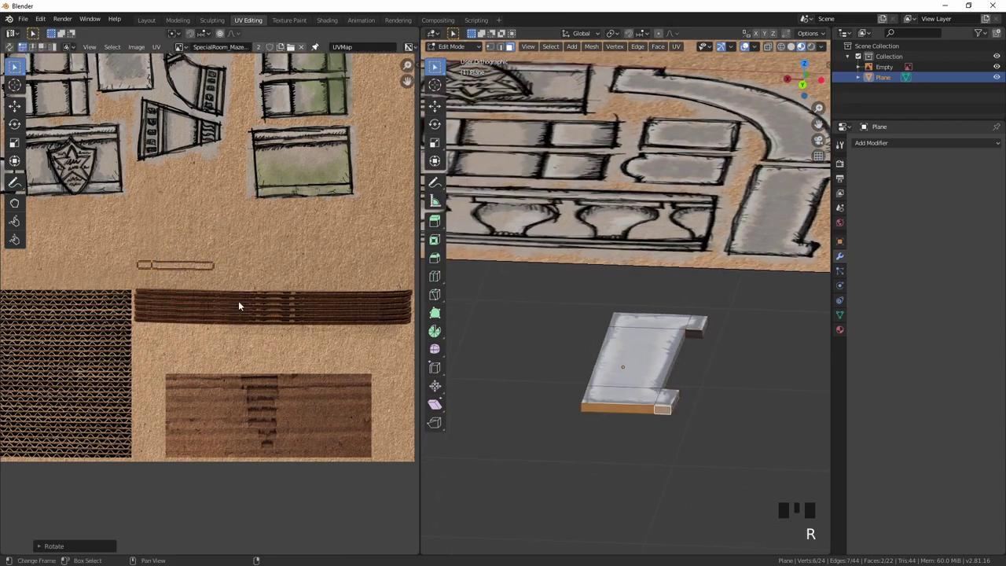
key("g")
left_click(380, 362)
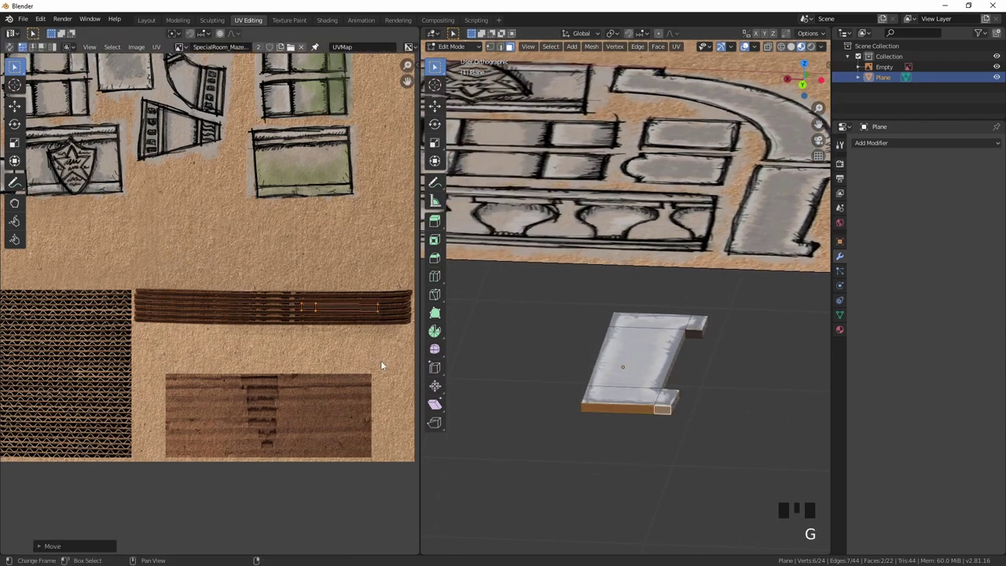
key("g")
key("s")
left_click(372, 356)
key("Tab")
Step: Examine the textured, thickened strip from several angles beside the reference sheet
middle_click_drag(658, 337, 566, 363)
scroll(561, 367, "down", 4)
middle_click_drag(618, 395, 643, 448)
scroll(636, 342, "up", 7)
scroll(622, 456, "up", 1)
scroll(618, 427, "down", 13)
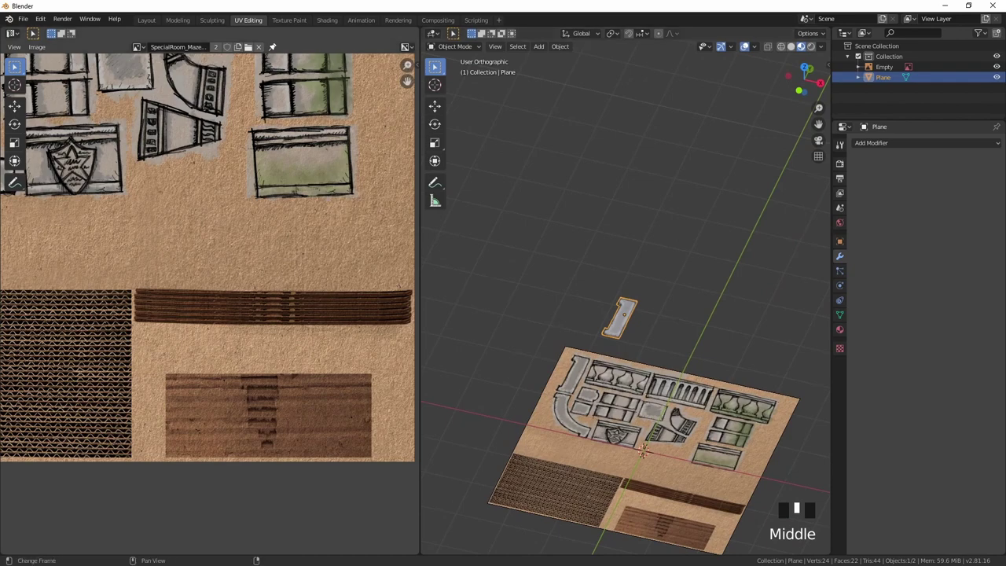
middle_click_drag(552, 226, 560, 237)
Step: Return to the top view and rename the strip object TopWall1
key("KP_7")
scroll(582, 244, "down", 3)
middle_click_drag(621, 307, 614, 234, "shift")
scroll(207, 301, "down", 3)
middle_click_drag(207, 301, 250, 437)
scroll(614, 234, "up", 6)
middle_click_drag(605, 251, 660, 299, "shift")
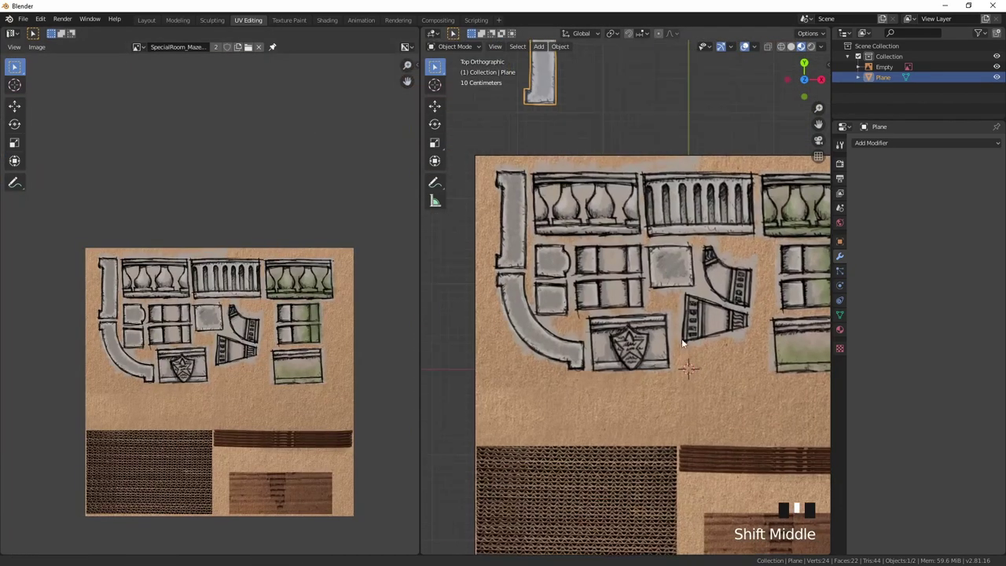
double_click(879, 78)
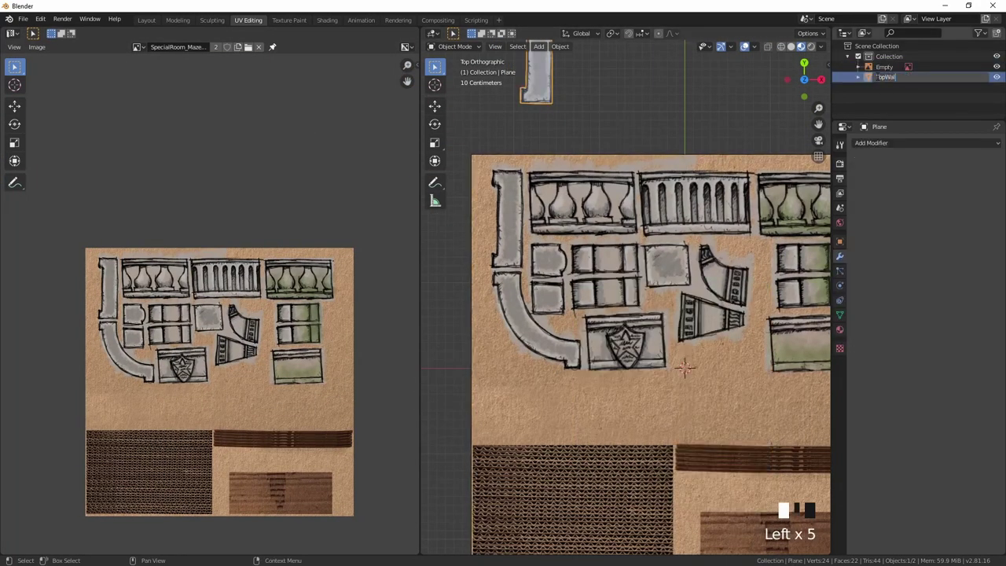
middle_click(616, 299)
Step: Add a new plane, scale it down and move it to the curved wall piece on the reference sheet
key("shift+a")
left_click(656, 310)
key("s")
key("g")
scroll(598, 338, "up", 4)
Step: Move the new plane's vertices to trace the lower end of the curved wall piece in wireframe shading
key("Tab")
key("ctrl+Tab")
left_click(655, 317)
key("z")
left_click(674, 309)
key("g")
left_click(674, 400)
scroll(708, 398, "up", 2)
key("g")
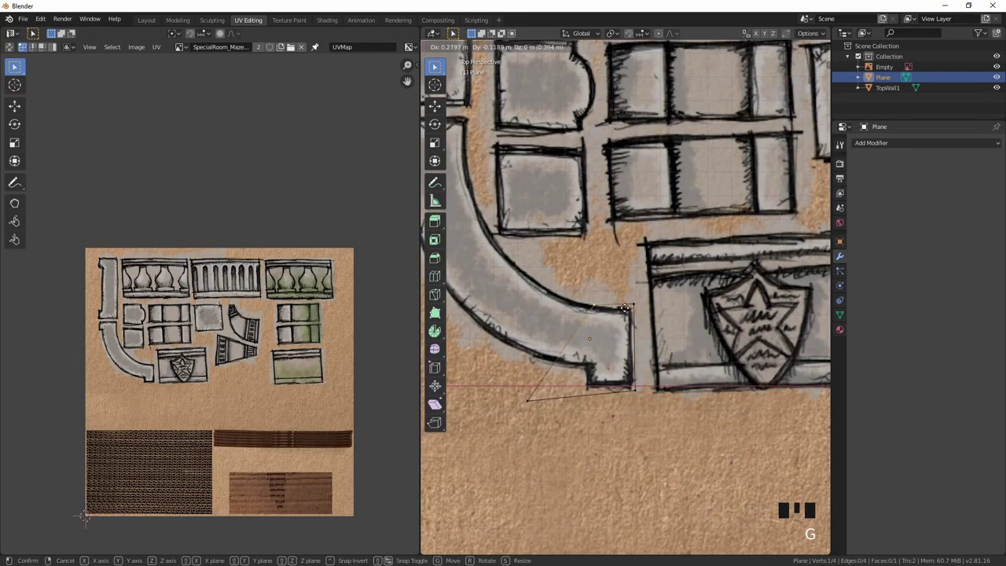
key("g")
left_click(623, 391)
scroll(636, 314, "down", 2)
key("KP_7")
scroll(582, 331, "up", 2)
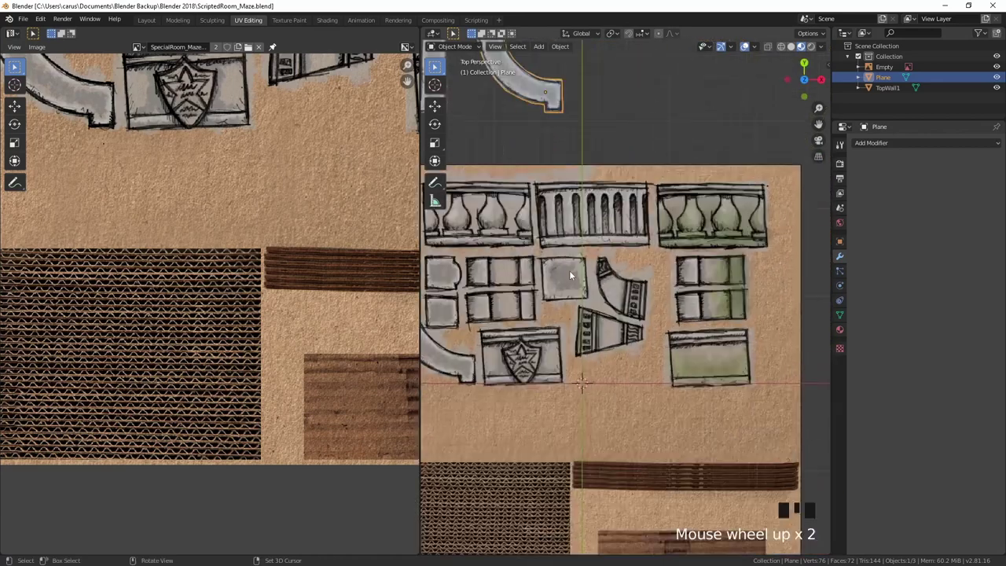
Step: Add a new plane, scale it down and move it over the first balustrade drawing on the reference sheet
key("Tab")
key("Tab")
key("shift+a")
left_click(622, 295)
key("s")
key("g")
Step: Move the new plane's corner vertices in vertex select mode to fit the outline of the first balustrade drawing
key("Tab")
key("ctrl+Tab")
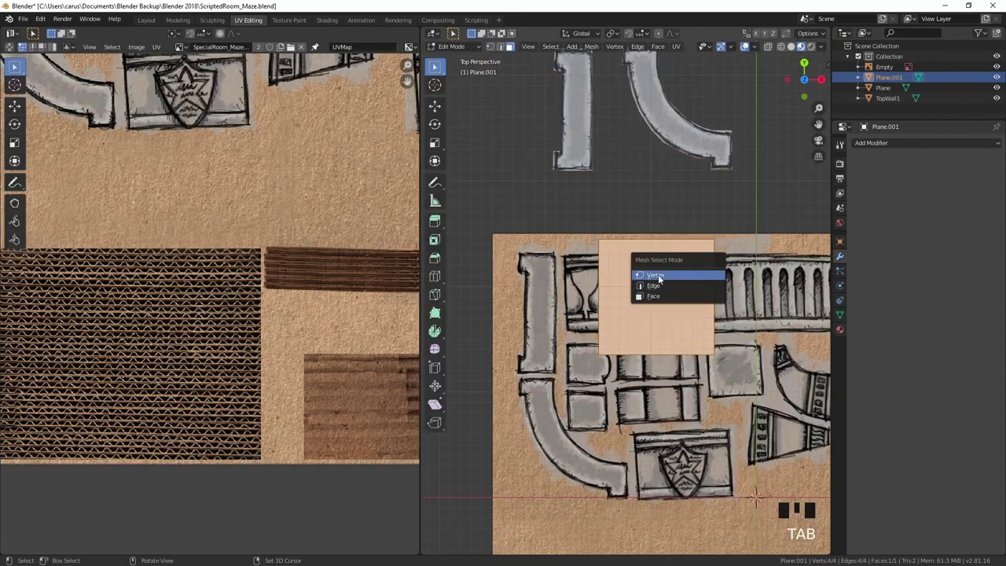
left_click(654, 275)
key("g")
left_click(617, 290)
left_click(713, 240)
key("g")
left_click(698, 256)
scroll(676, 290, "up", 2)
left_click(586, 381)
key("g")
left_click(538, 347)
left_click(730, 237)
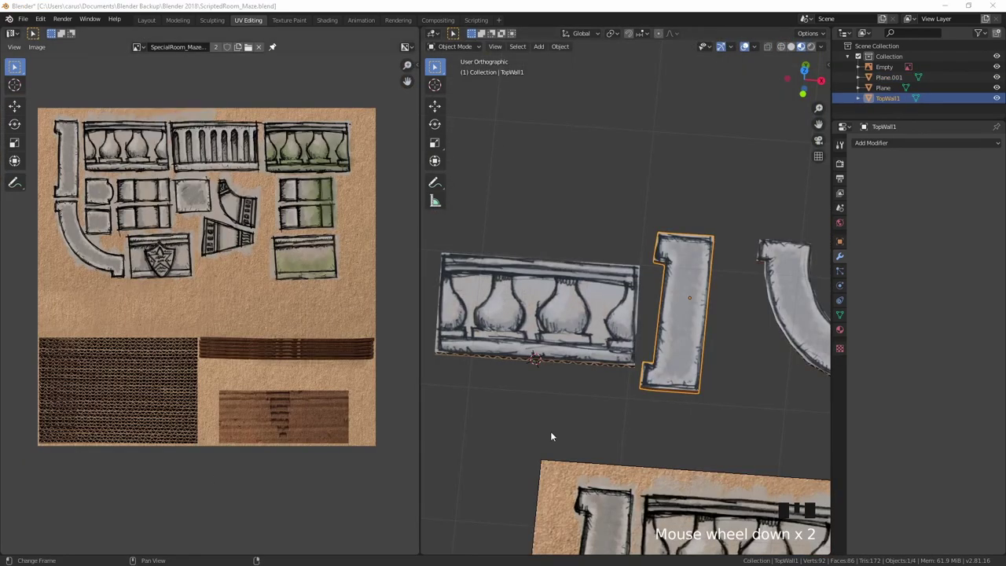
Step: Select the three back faces of the balustrade panel and move their UVs toward the green balustrade drawing
scroll(590, 370, "down", 6)
scroll(590, 370, "up", 6)
middle_click_drag(597, 370, 600, 307)
left_click(601, 308)
middle_click_drag(621, 366, 605, 303)
key("Tab")
left_click(603, 303)
left_click(635, 379, "shift")
left_click(637, 427, "shift")
scroll(240, 306, "up", 5)
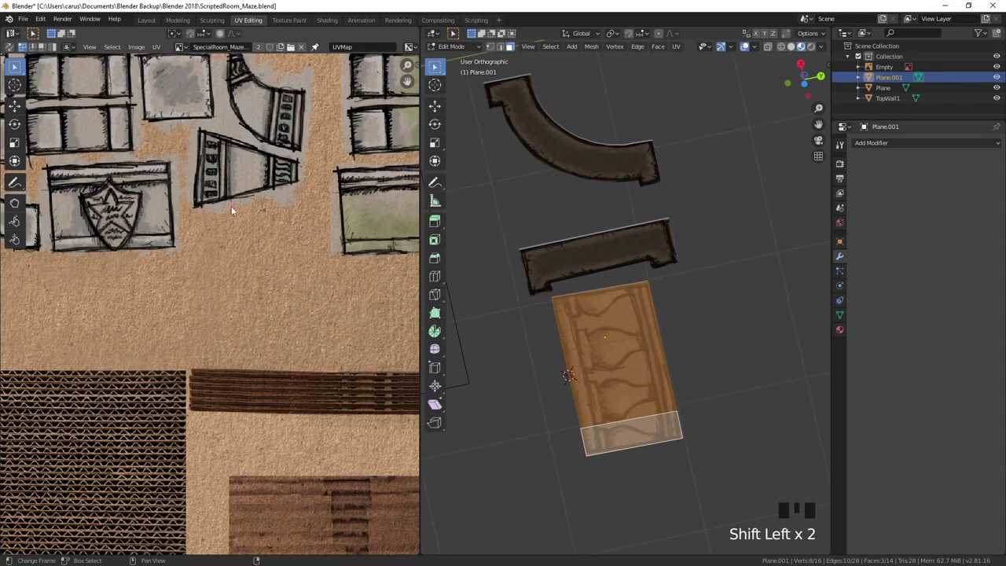
scroll(260, 334, "down", 6)
key("g")
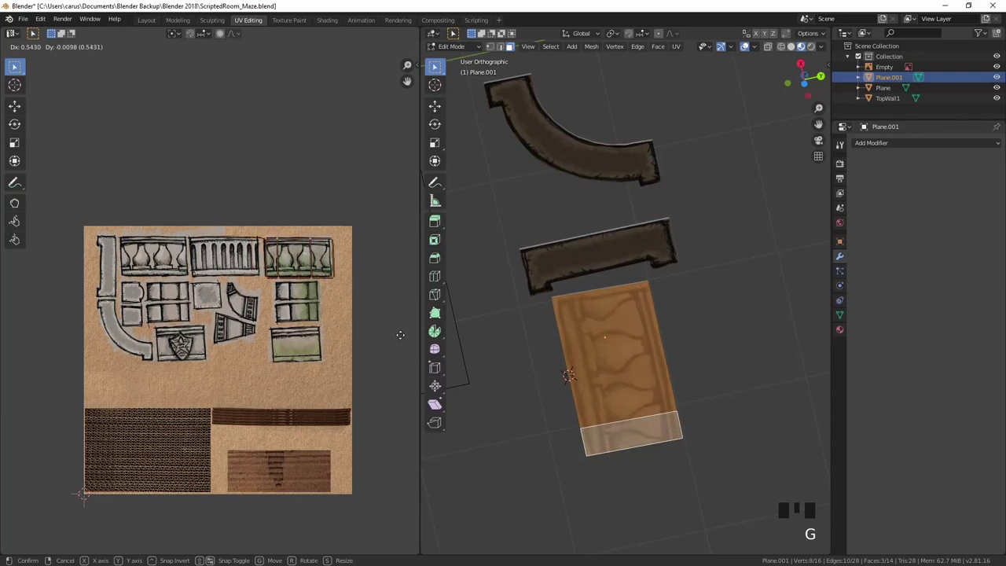
left_click(404, 333)
Step: Fine-position the back faces' UVs so they line up with the green balustrade drawing
scroll(368, 297, "up", 3)
middle_click_drag(389, 305, 222, 335)
key("g")
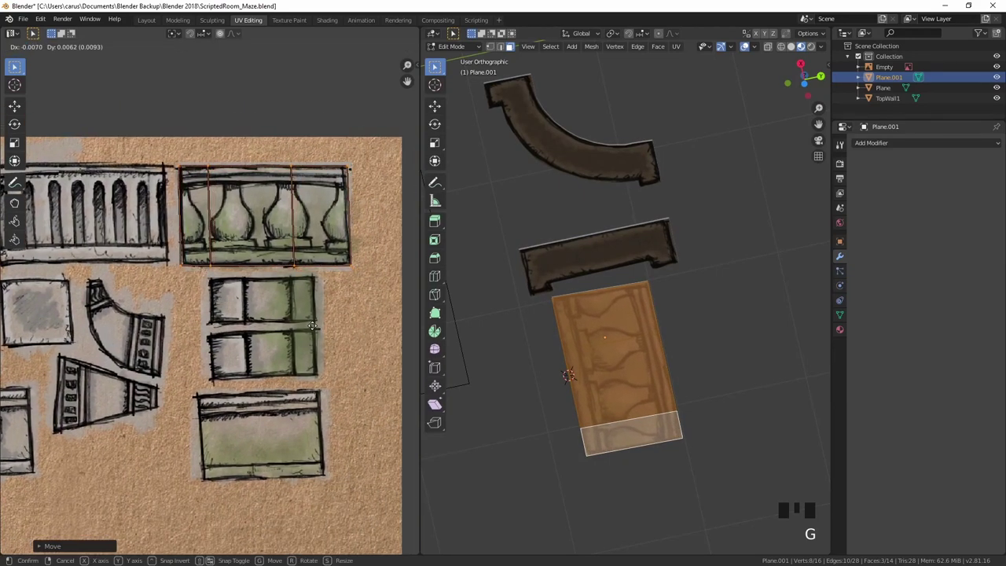
left_click(312, 325)
Step: Try to snap the 3D cursor to the selected balustrade panel through the operator search
key("Tab")
mouse_move(599, 322)
middle_mouse_down()
mouse_move(681, 466)
mouse_move(658, 473)
mouse_move(606, 443)
mouse_move(603, 296)
mouse_move(608, 314)
middle_mouse_up()
scroll(609, 319, "up", 3)
key("F3")
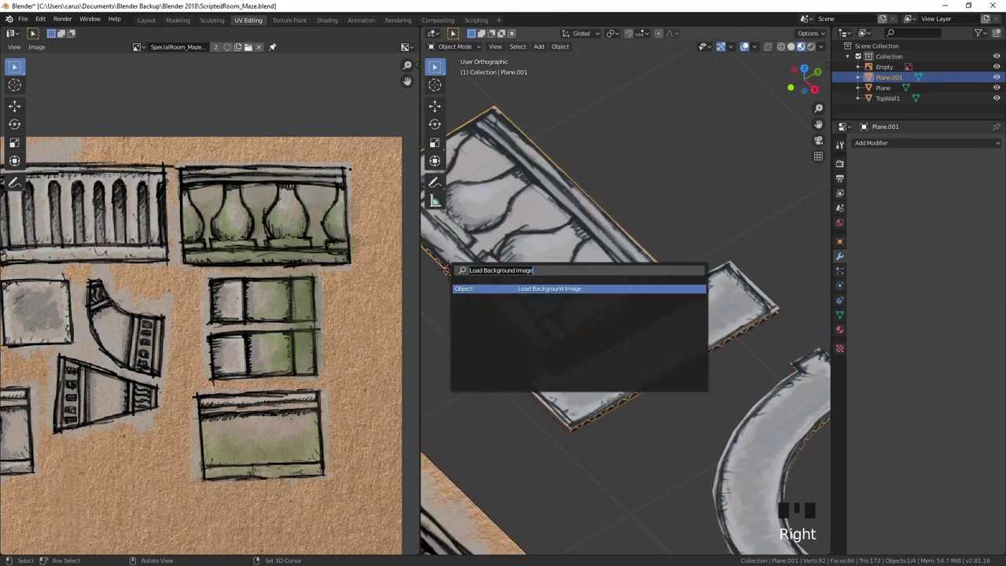
type("snap")
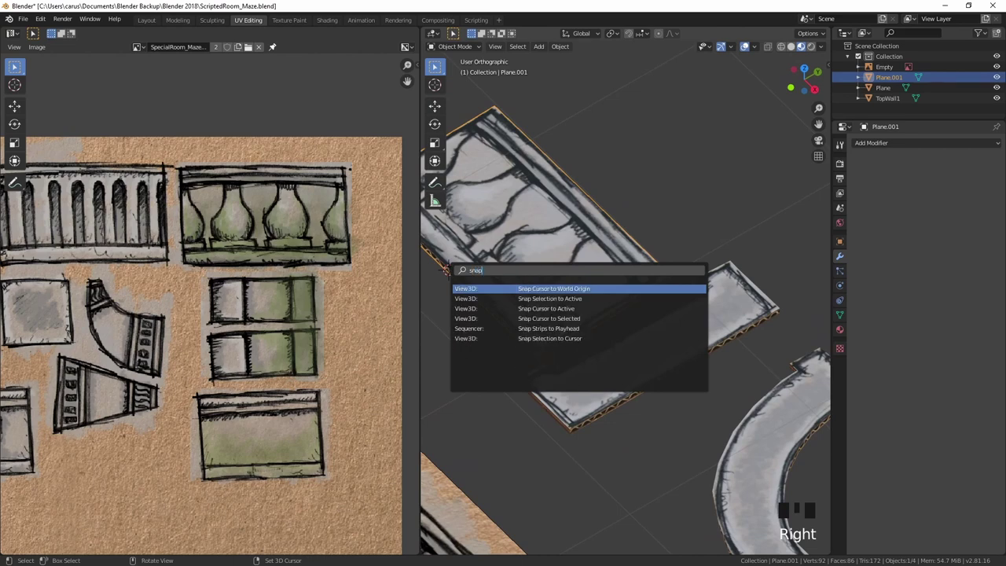
key("Down")
key("Down")
key("Down")
key("Down")
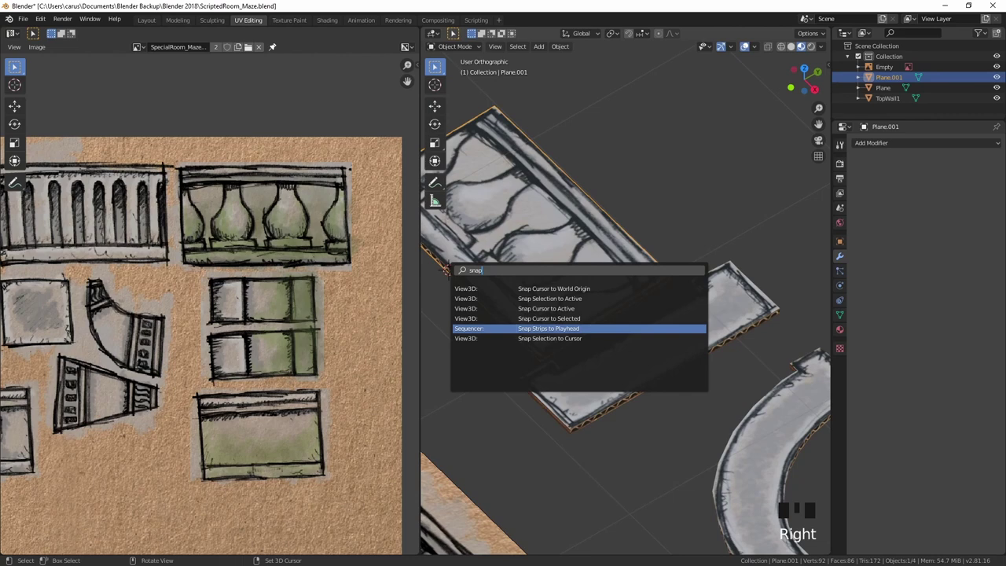
key("Up")
key("Return")
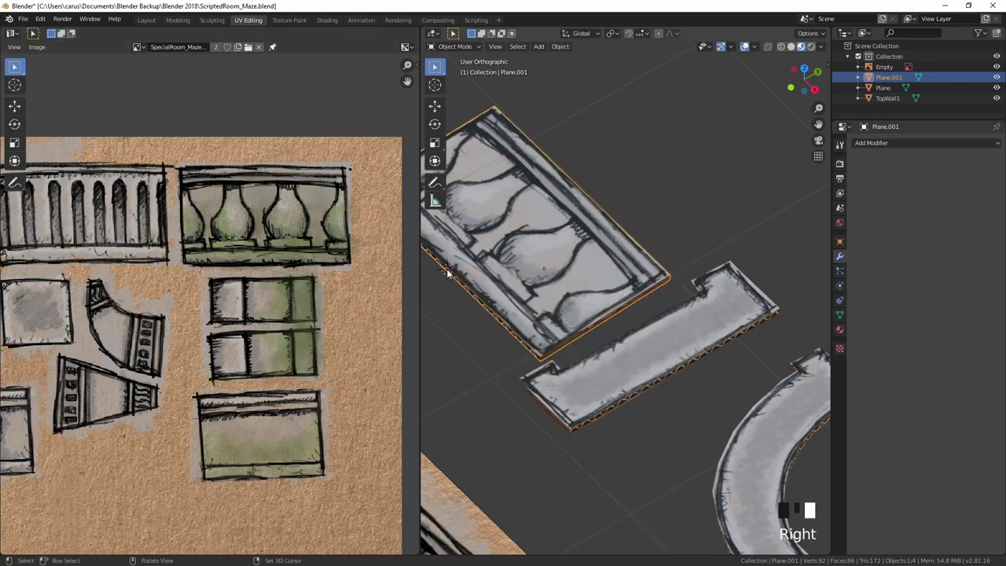
Step: Run Snap Cursor to Selected to place the 3D cursor on the balustrade panel
key("F3")
type("snap")
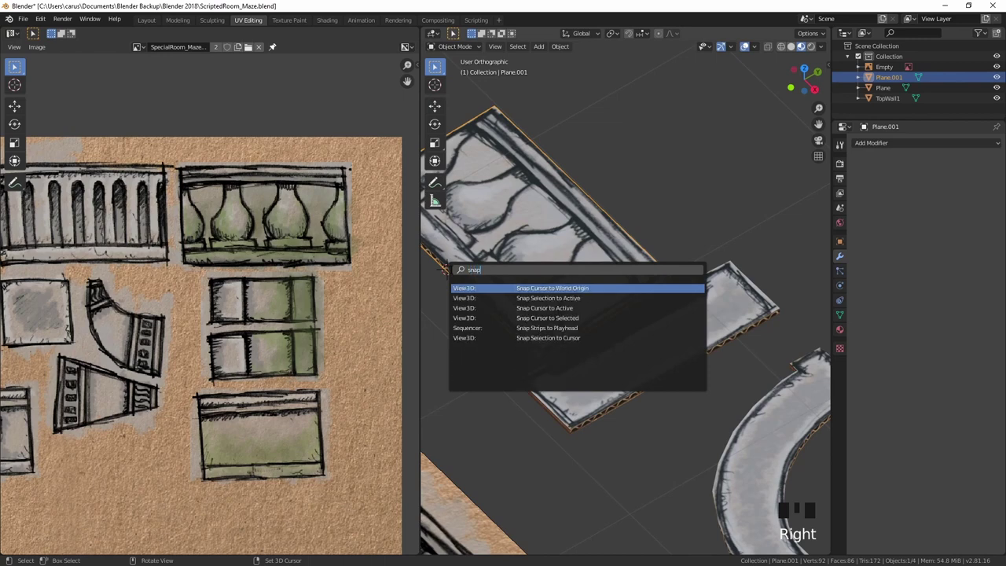
key("Down")
key("Down")
key("Down")
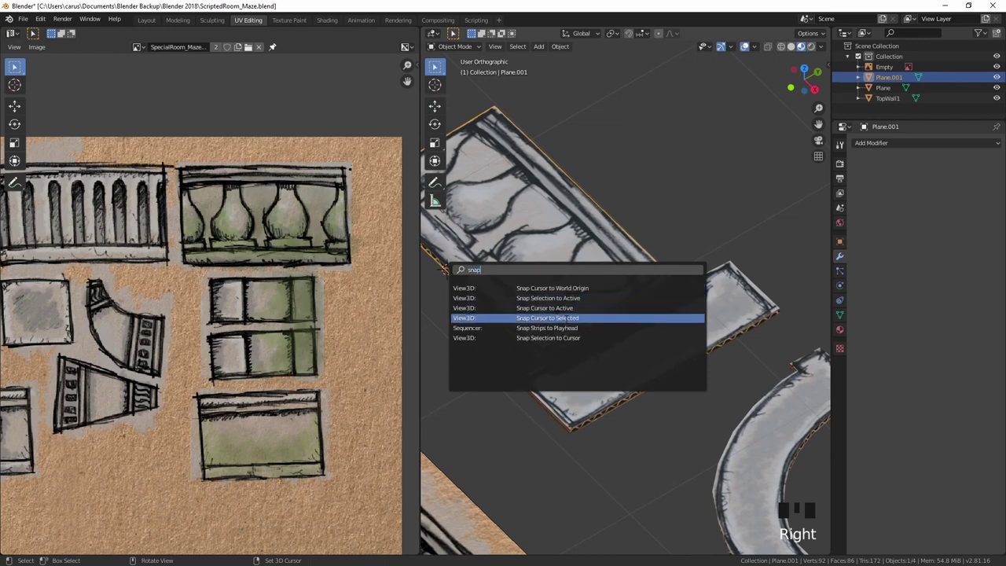
left_click(565, 318)
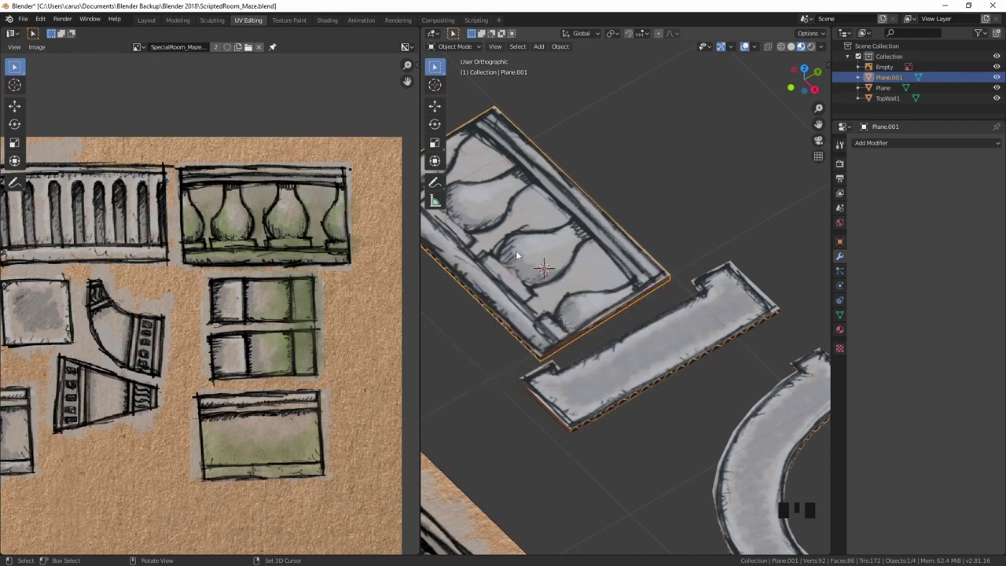
Step: Rotate the balustrade panel 90° about X, followed by another 180° about X
key("r")
type("x")
type("90")
key("Return")
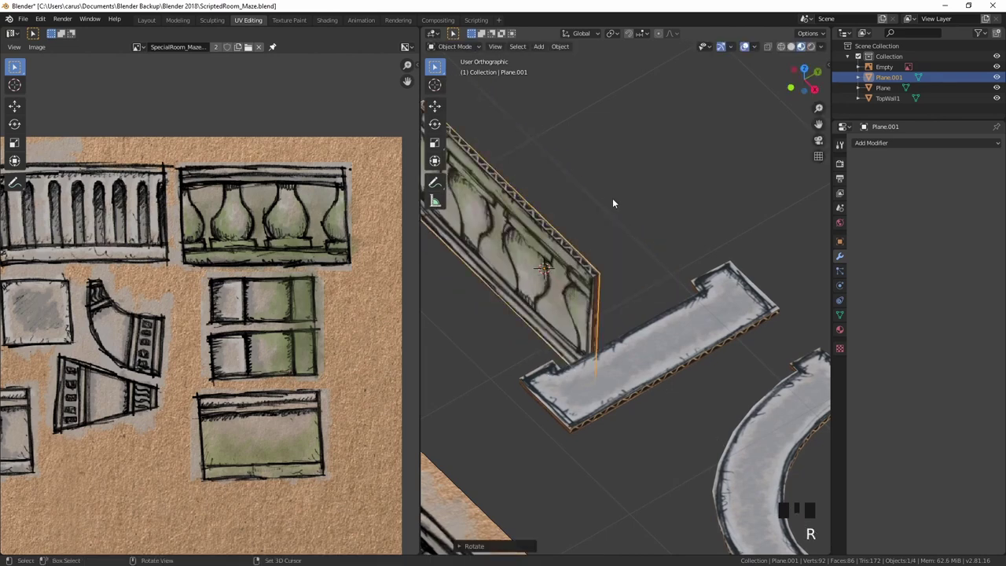
type("rx180")
key("Return")
Step: In front view, move the balustrade panel up so that its lower edge stands on the ground line
scroll(613, 202, "down", 2)
middle_click_drag(542, 236, 597, 275)
scroll(587, 297, "up", 3)
key("KP_1")
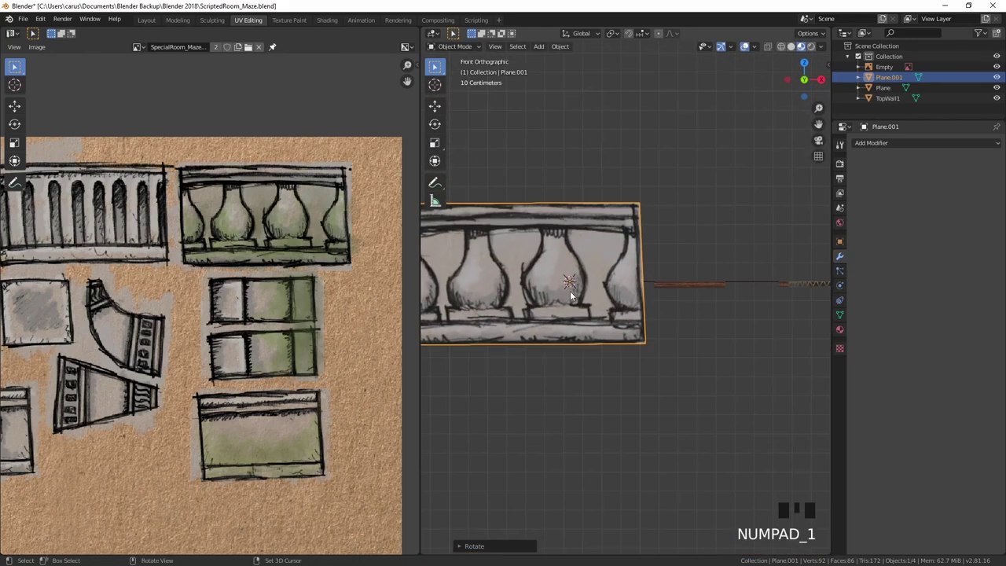
scroll(570, 291, "down", 2)
key("g")
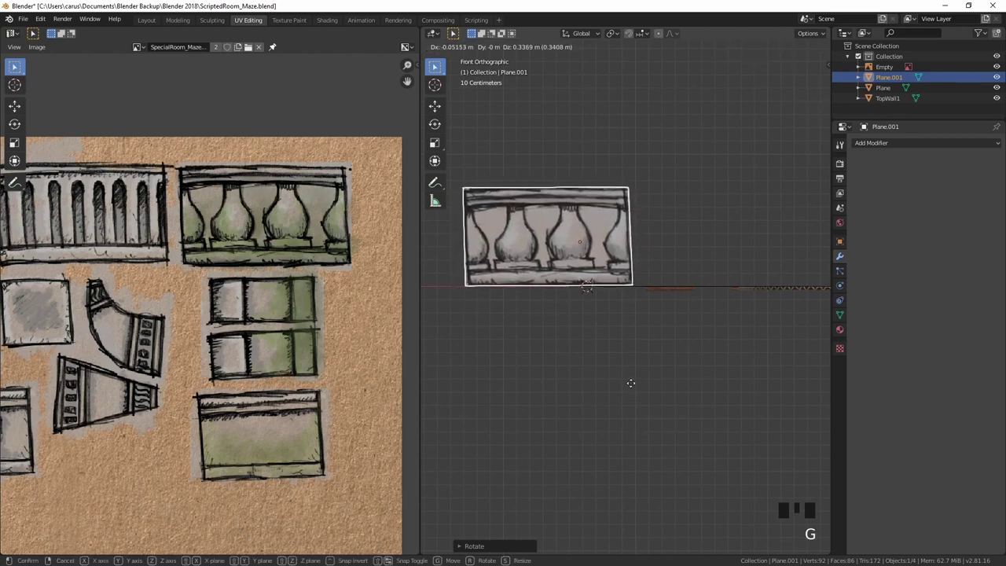
left_click(630, 382)
Step: Select the TopWall1 strip and orbit to an angled orthographic view of it
left_click(671, 284)
middle_click_drag(673, 279, 636, 334)
right_click(650, 324)
key("KP_5")
key("r")
key("z")
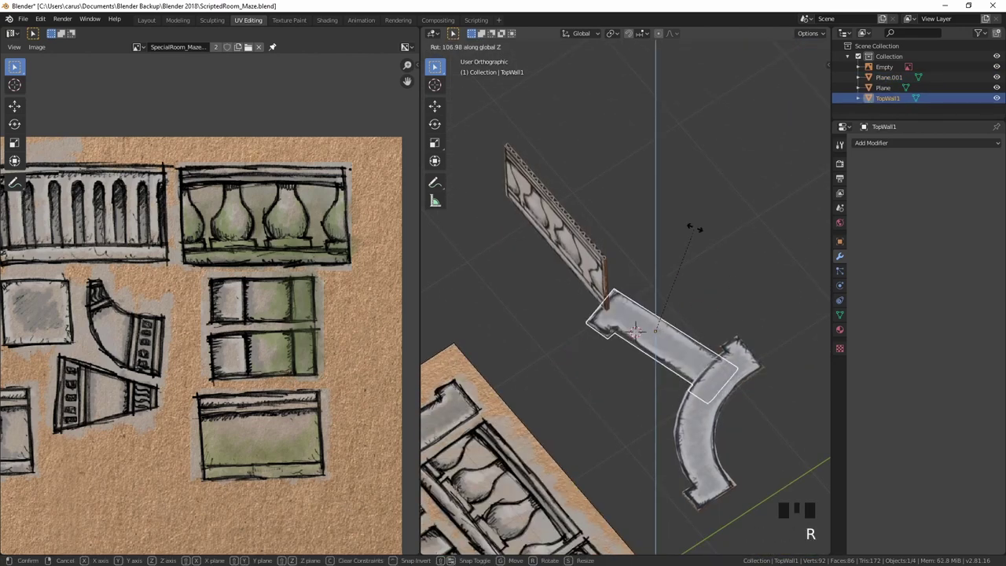
type("-90")
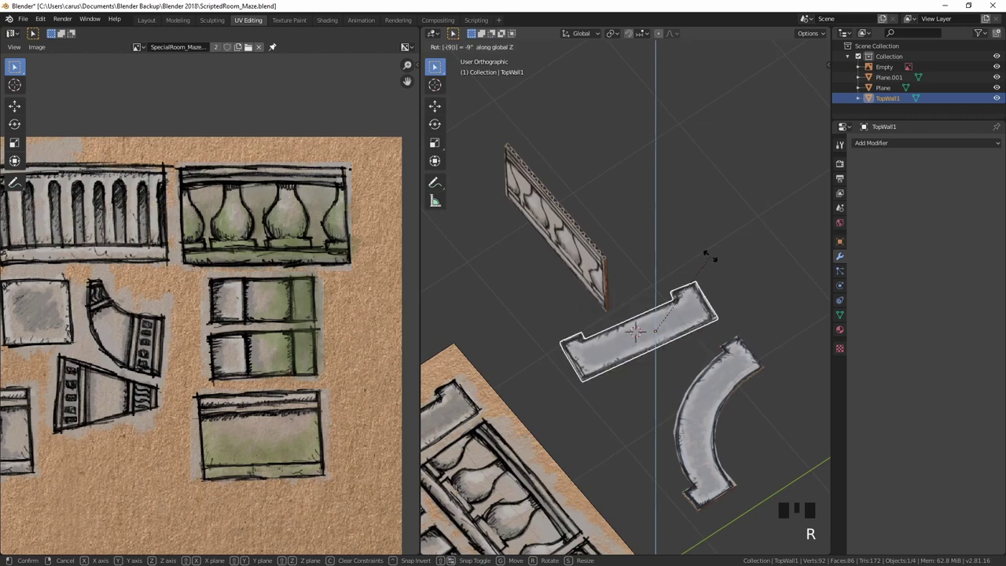
right_click(711, 256)
type("r")
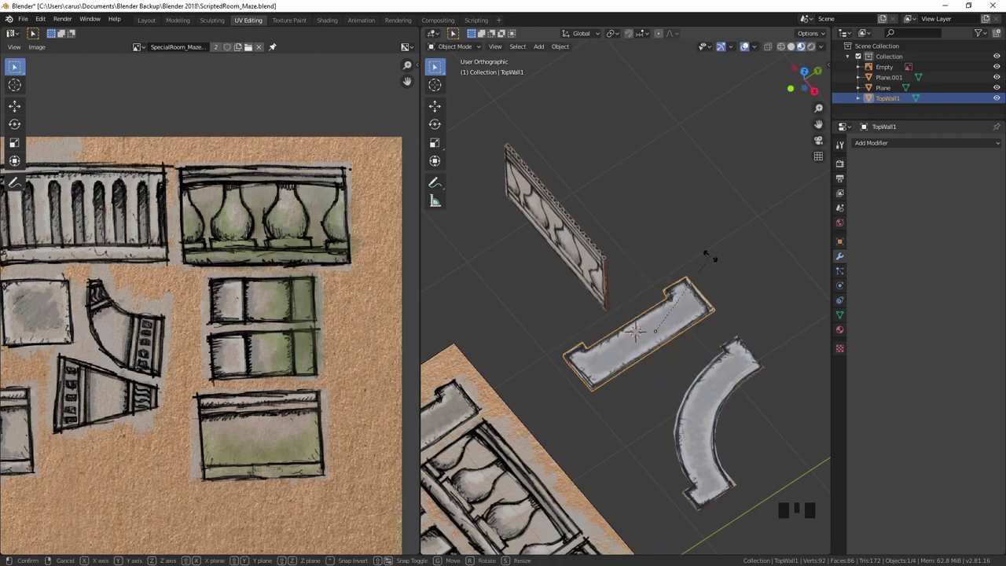
type("90")
right_click(711, 256)
key("r")
key("z")
key("9")
key("0")
key("Escape")
Step: Rotate TopWall1 90° about Z and move it in front view onto the upper edge of the balustrade panel
key("r")
key("z")
key("9")
key("0")
key("Return")
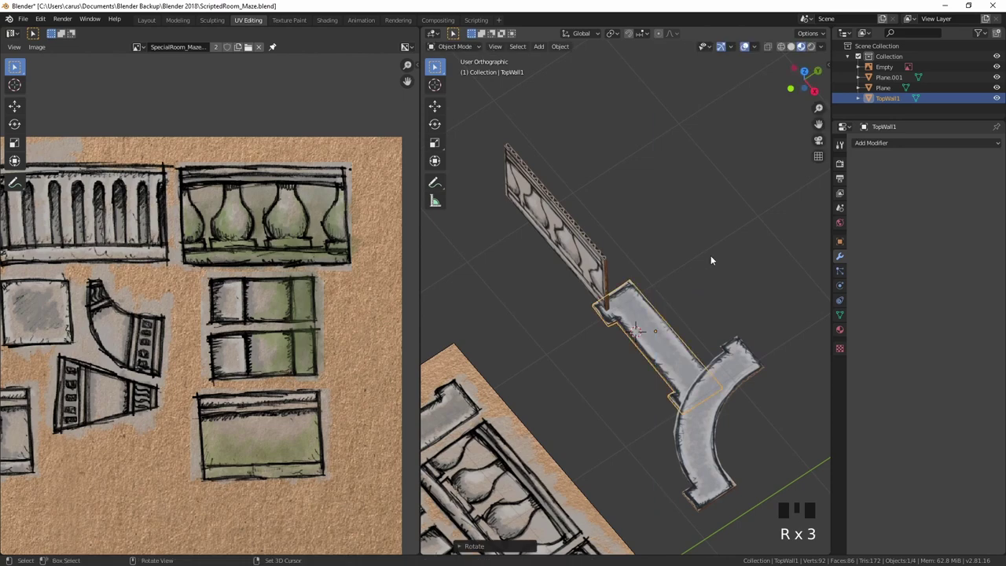
key("KP_1")
key("g")
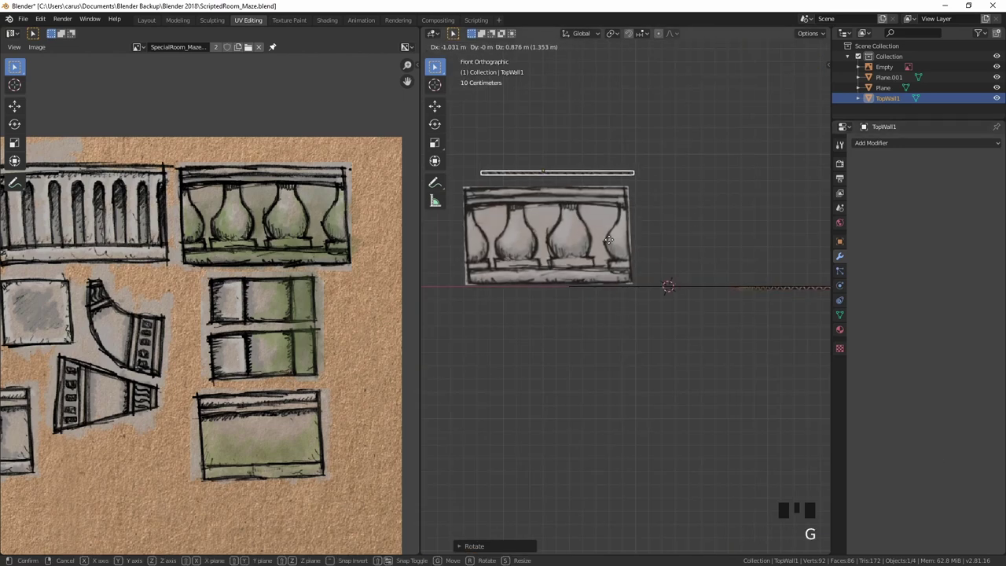
left_click(599, 250)
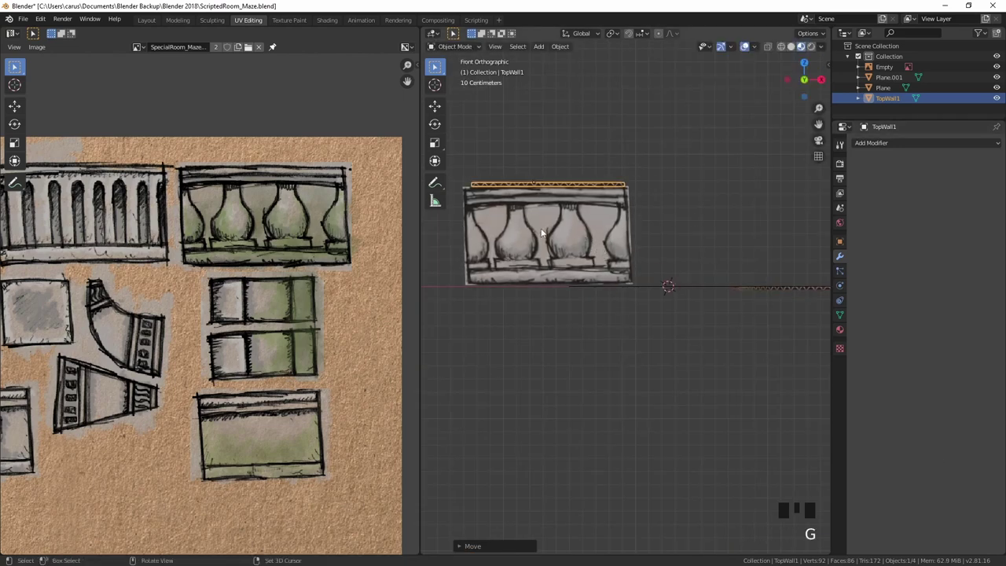
Step: Scale the balustrade panel down to about 0.87 and lower it back onto the ground line
left_click(541, 232)
key("s")
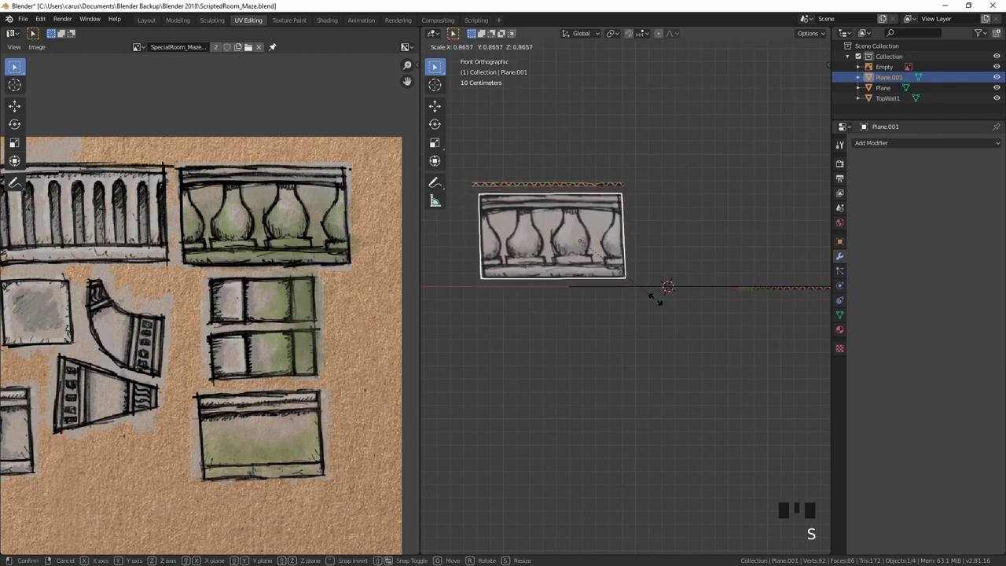
left_click(656, 297)
key("g")
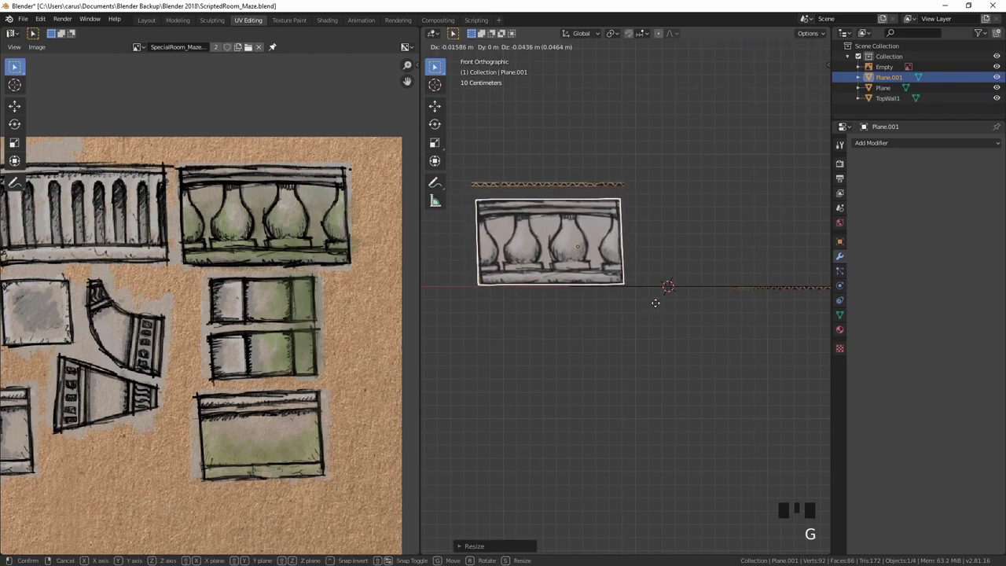
left_click(574, 224)
Step: Lower the TopWall1 strip by about 0.07 m so it rests on the scaled balustrade panel
left_click(562, 186)
key("g")
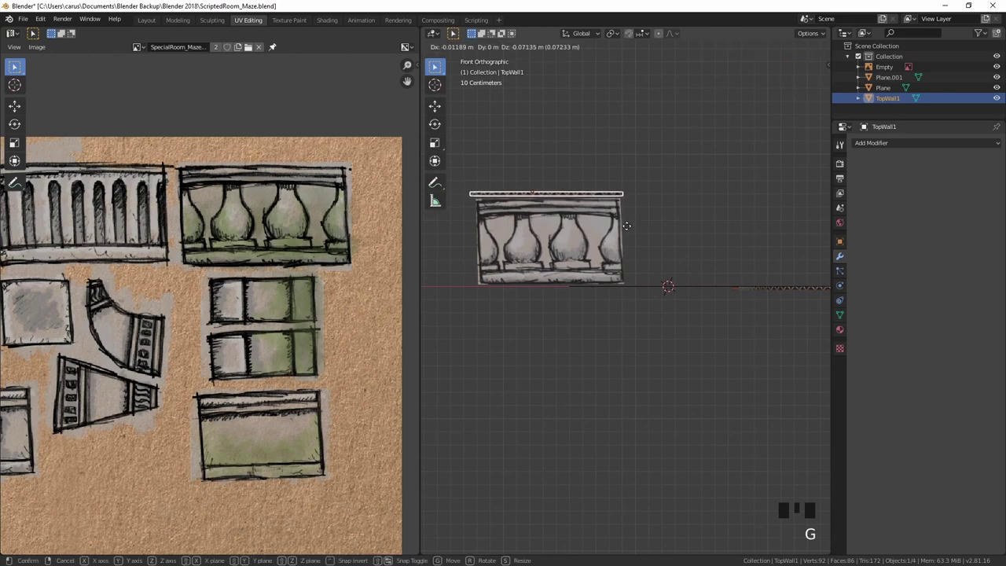
left_click(628, 227)
Step: Select the balustrade panel and move it along Y so it sits beneath the TopWall1 strip
middle_click_drag(628, 227, 572, 237)
scroll(570, 242, "up", 2)
scroll(570, 242, "up", 1)
left_click(604, 248)
scroll(604, 249, "down", 6)
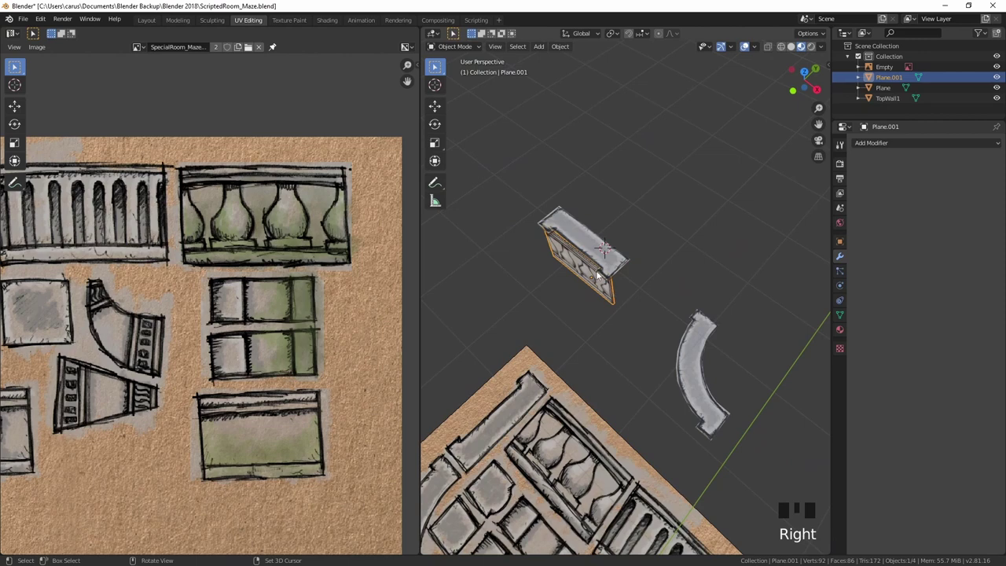
mouse_move(628, 290)
middle_mouse_down()
mouse_move(619, 287)
mouse_move(637, 294)
middle_mouse_up()
key("g")
key("y")
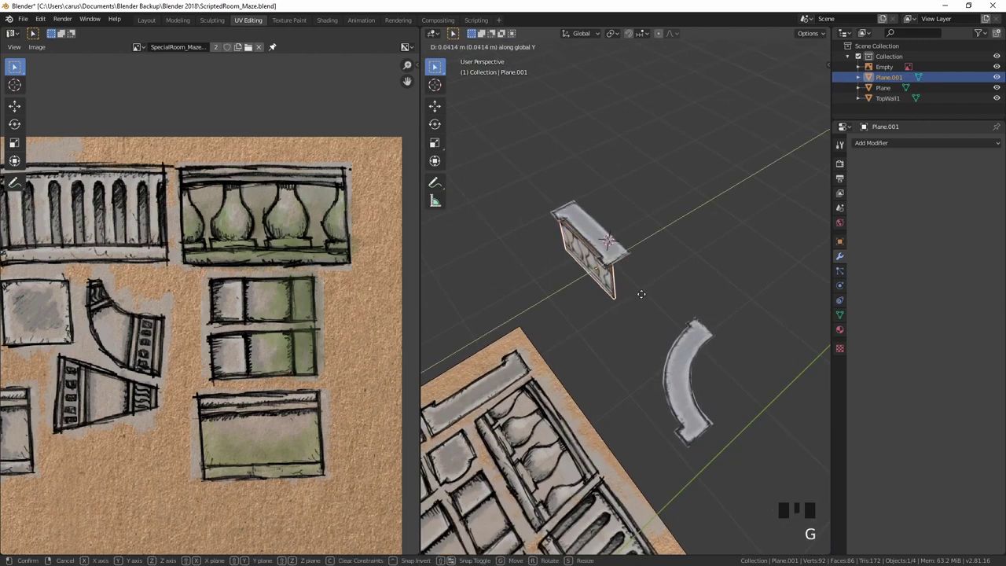
left_click(643, 293)
scroll(615, 262, "up", 3)
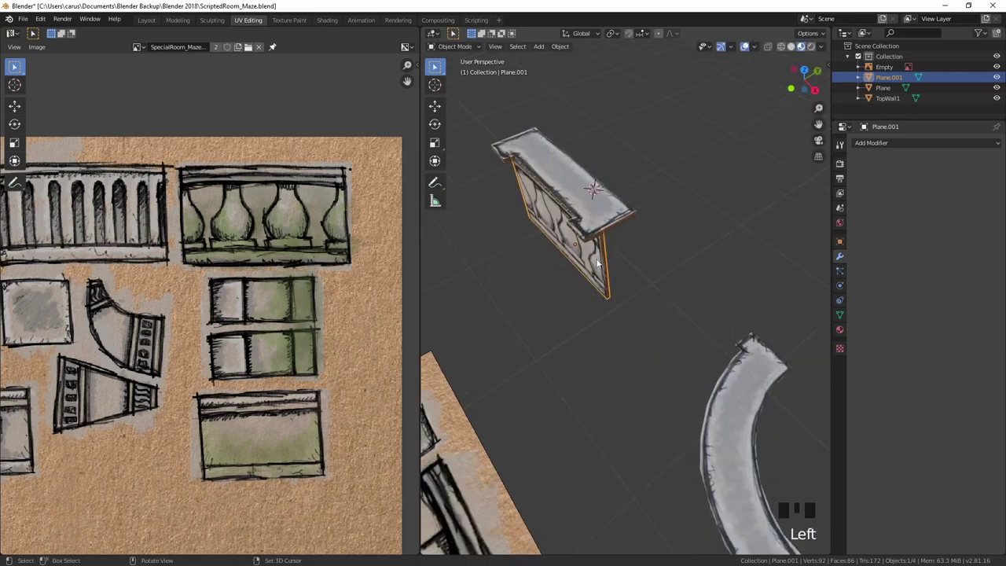
Step: Duplicate the balustrade panel and shift the copy along Y to the opposite side beneath TopWall1
key("shift+d")
key("x")
key("y")
left_click(649, 250)
middle_click_drag(649, 250, 712, 208)
key("KP_5")
scroll(628, 254, "down", 2)
middle_click_drag(629, 253, 546, 268)
scroll(589, 282, "up", 3)
Step: Select the front and back middle faces of the original balustrade panel and move them about 0.01 m along Y
left_click(560, 260)
key("Tab")
key("ctrl+Tab")
left_click(533, 240)
left_click(605, 245)
middle_click_drag(605, 245, 577, 227)
left_click(621, 223, "shift")
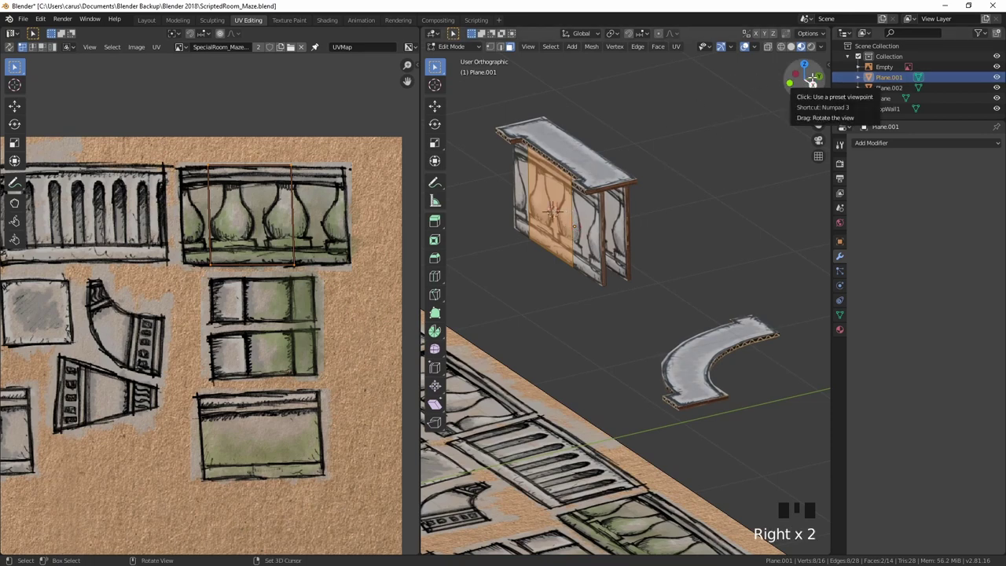
left_click(818, 77)
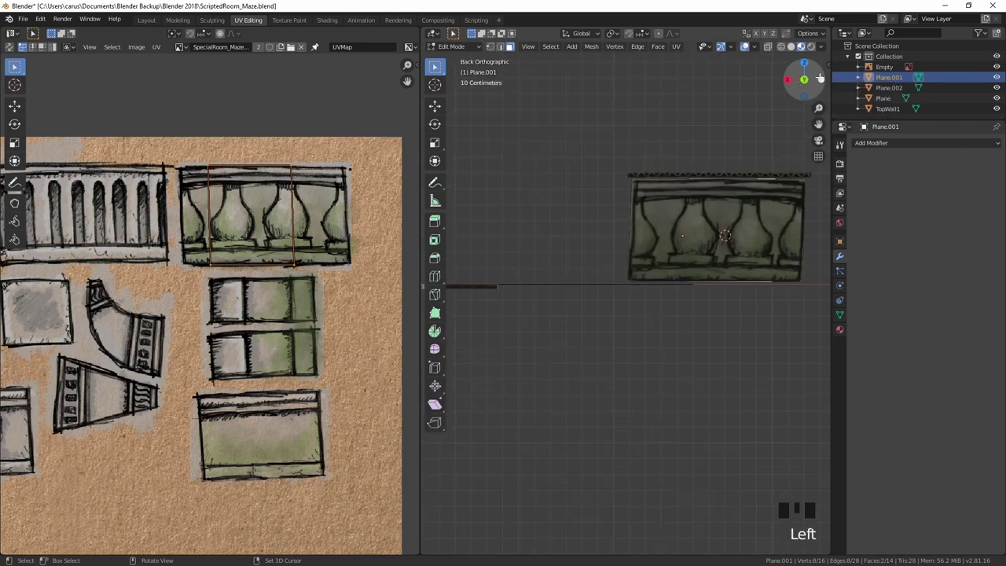
left_click(800, 78)
middle_click_drag(702, 175, 626, 228)
scroll(625, 229, "down", 2)
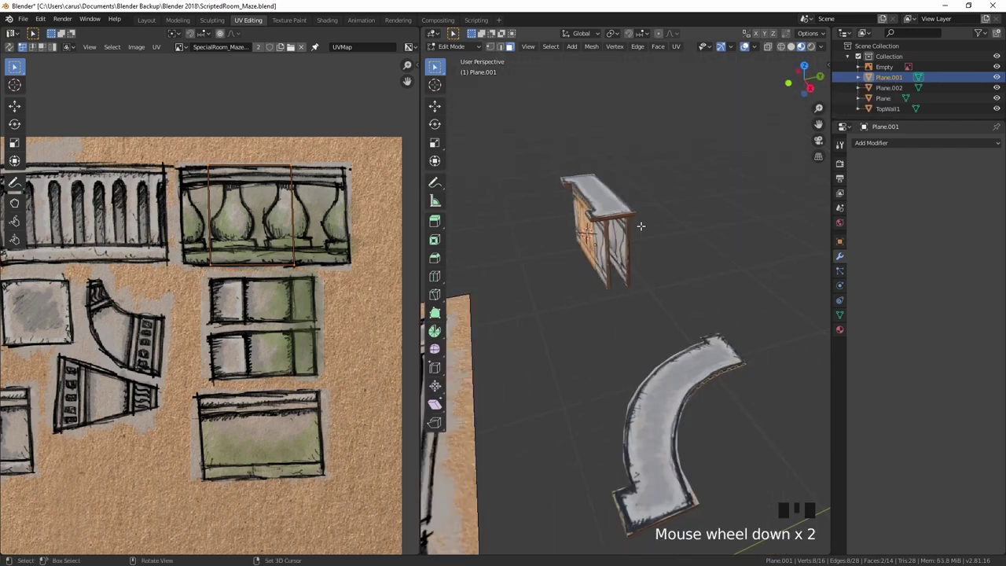
key("g")
key("y")
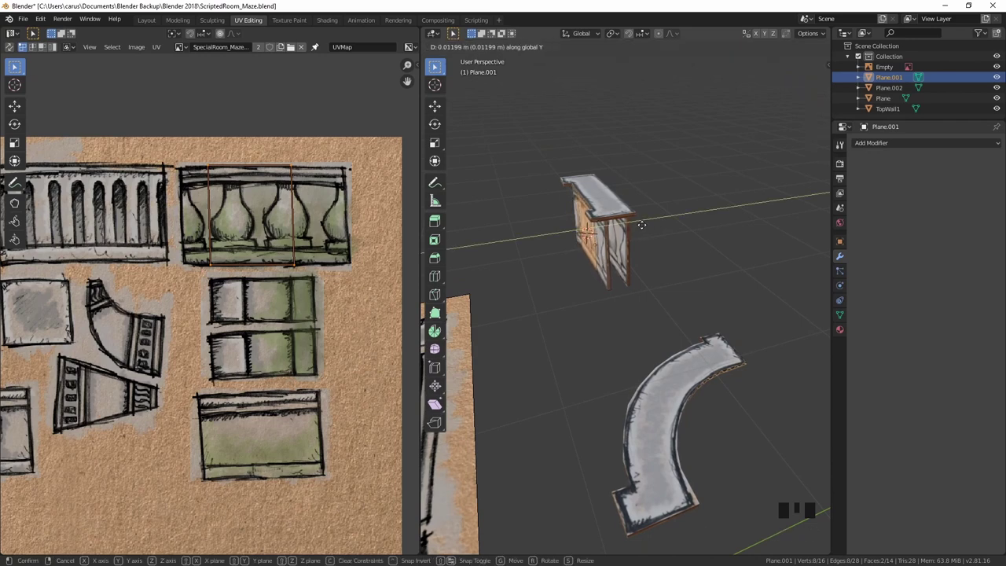
left_click(641, 225)
Step: In Edit Mode, move the selected faces of the duplicate balustrade panel along Y
middle_click_drag(642, 225, 581, 221)
scroll(664, 223, "down", 1)
scroll(664, 223, "up", 1)
key("Tab")
left_click(620, 225)
key("Tab")
middle_click_drag(672, 198, 619, 225)
key("g")
key("y")
left_click(638, 240)
key("Tab")
Step: Examine the assembled balustrade segment from several angles and distances
scroll(621, 217, "down", 4)
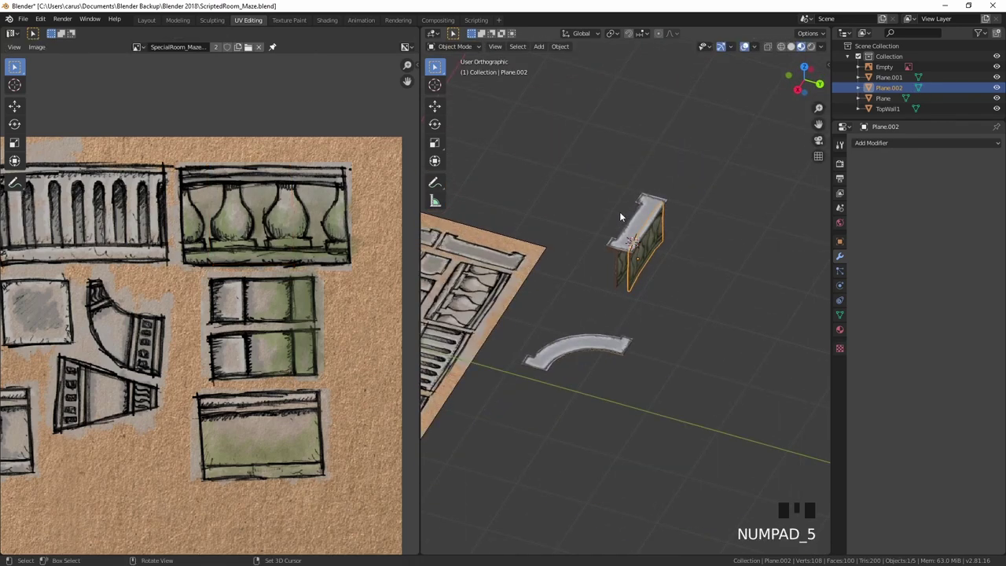
scroll(620, 213, "up", 4)
middle_click_drag(611, 224, 651, 288)
scroll(665, 213, "down", 2)
scroll(662, 329, "up", 4, "shift")
scroll(622, 243, "up", 4)
scroll(635, 236, "down", 4)
middle_click_drag(635, 236, 719, 273, "shift")
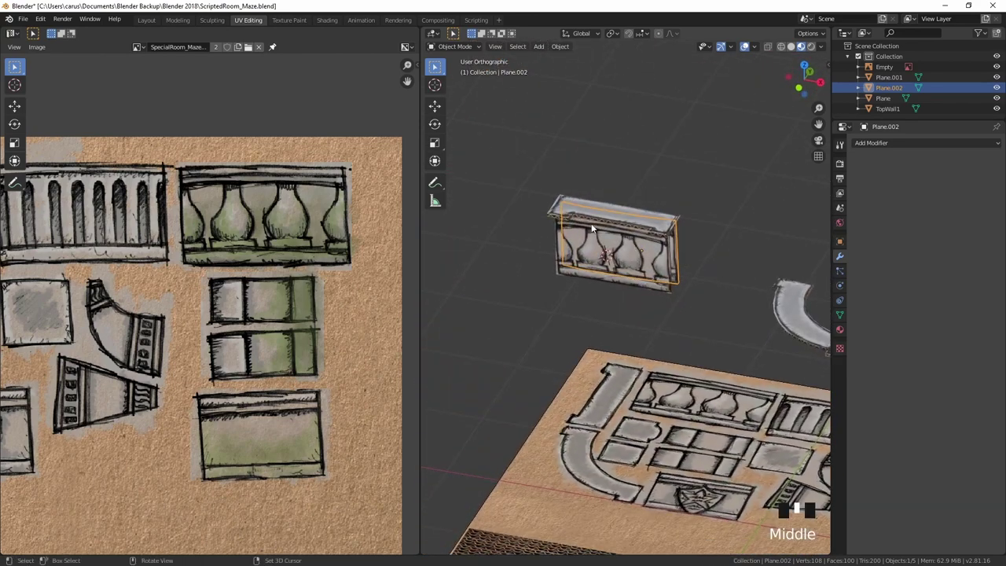
Step: Raise the curved wall-top piece to TopWall1's height and move it so its notched end meets the end of TopWall1
key("shift+a")
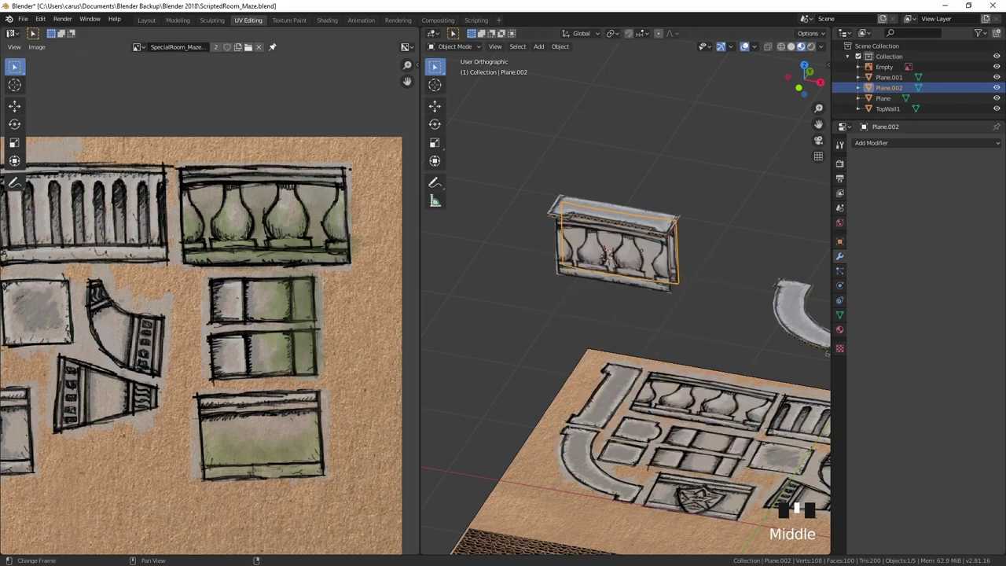
middle_click_drag(547, 300, 597, 304)
left_click(792, 338)
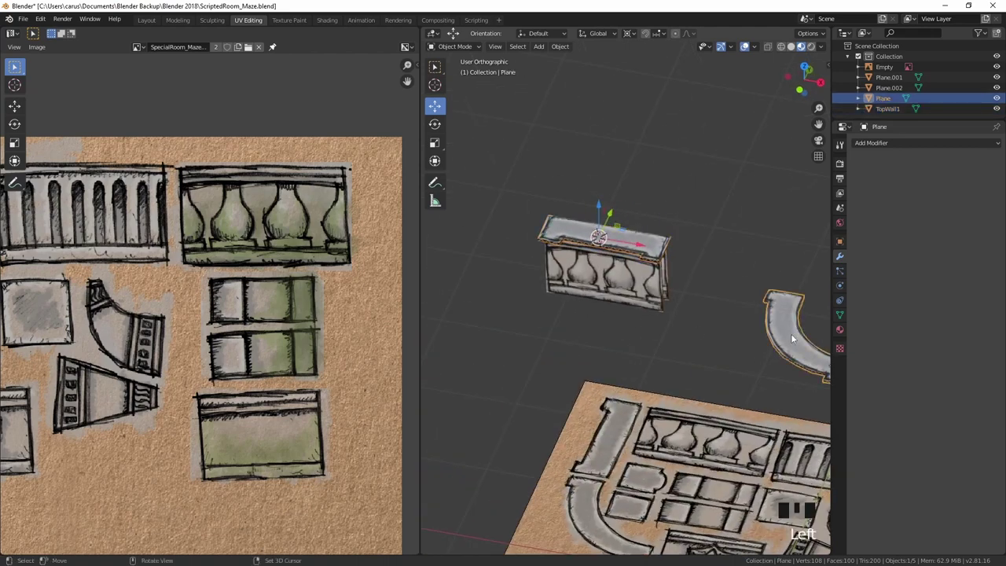
key("KP_1")
scroll(791, 334, "down", 4)
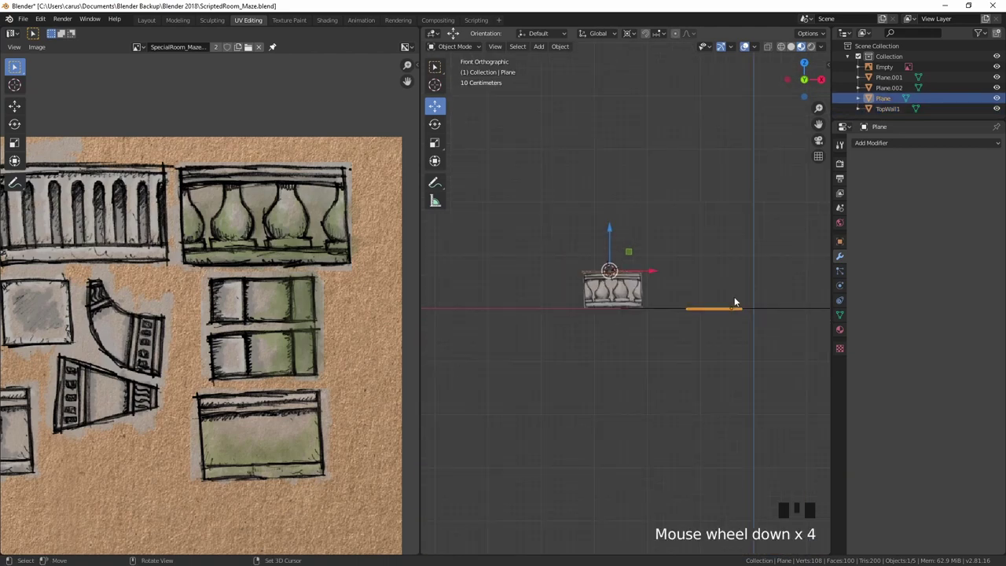
key("g")
left_click(573, 294)
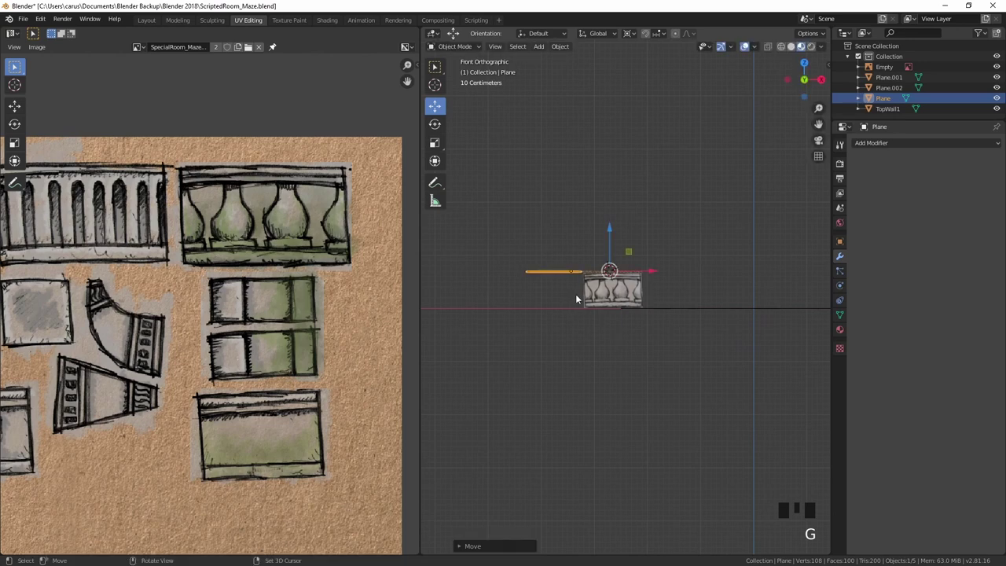
key("KP_7")
scroll(566, 299, "up", 4)
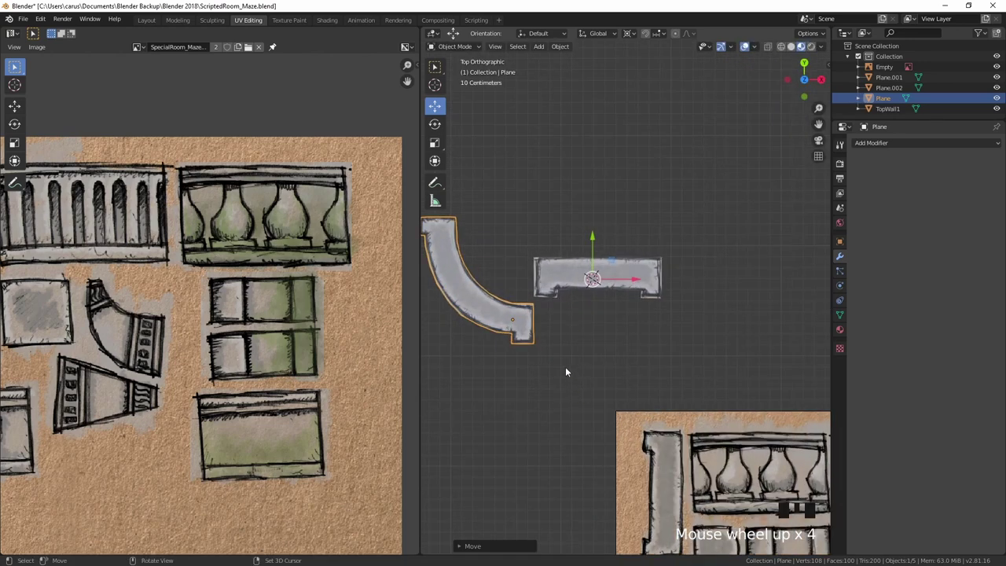
key("g")
left_click(563, 324)
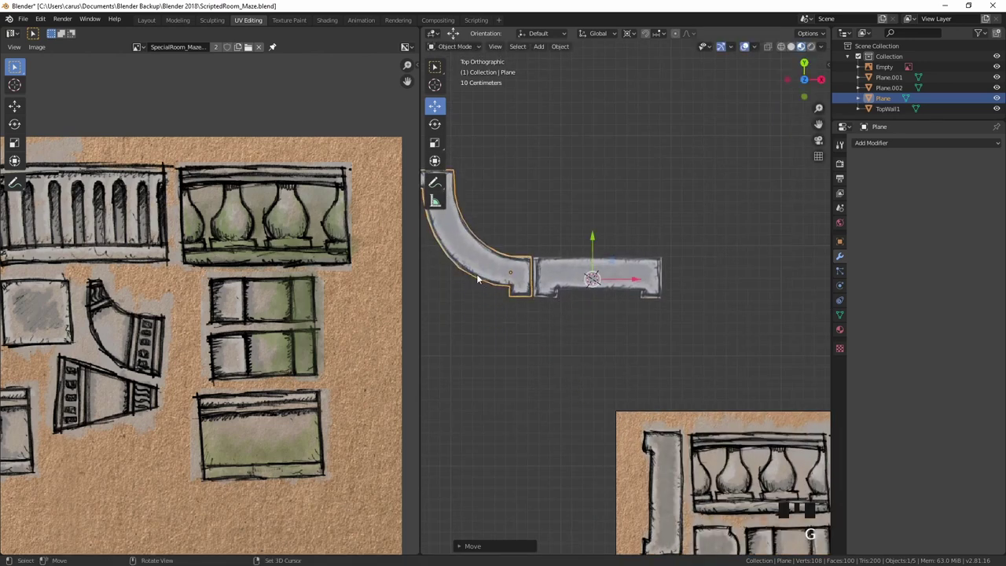
Step: Place the 3D cursor at the base of the balustrade segment beneath TopWall1
middle_click_drag(477, 275, 648, 334, "shift")
key("KP_5")
left_click(650, 332)
key("KP_3")
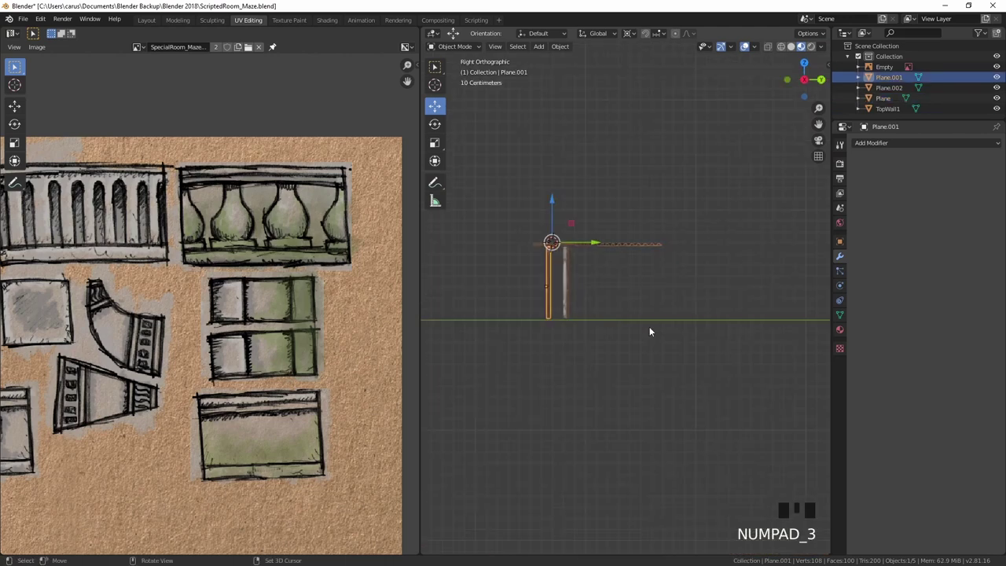
key("KP_1")
middle_click_drag(649, 331, 633, 360)
right_click(640, 315)
key("KP_1")
scroll(638, 358, "down", 2)
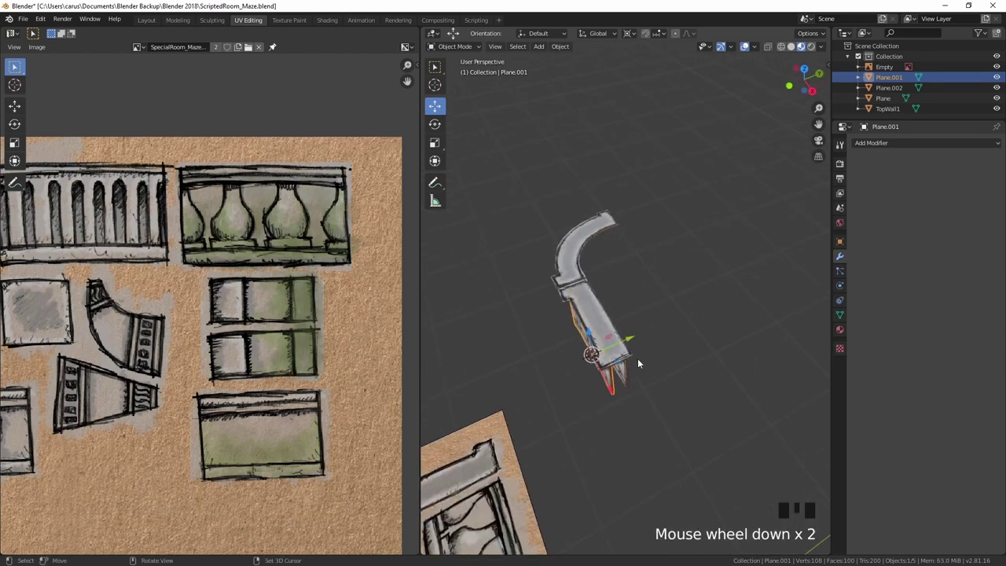
Step: Add a Plain Axes empty at the 3D cursor and rename it StraightWall1
key("KP_5")
key("shift+a")
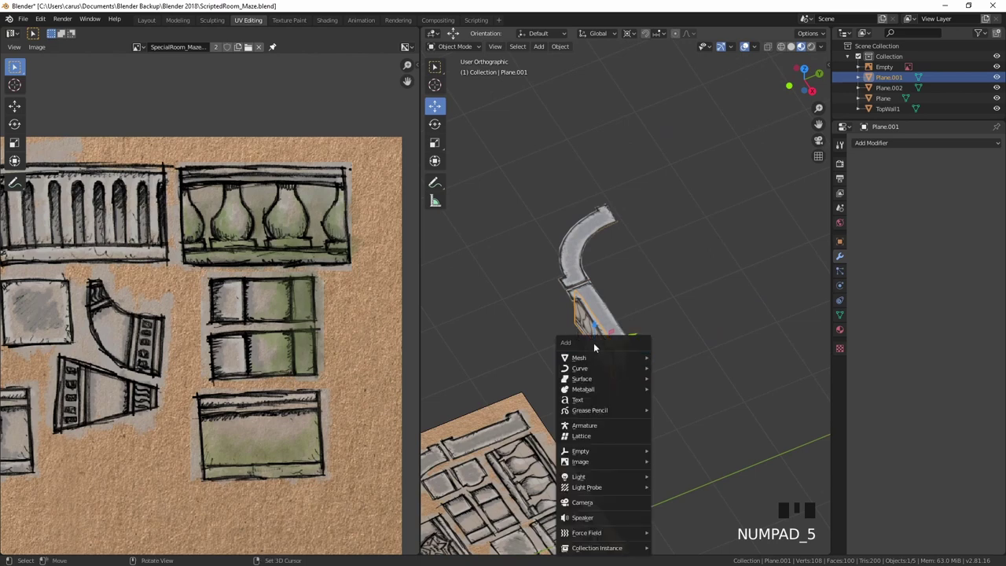
mouse_move(609, 452)
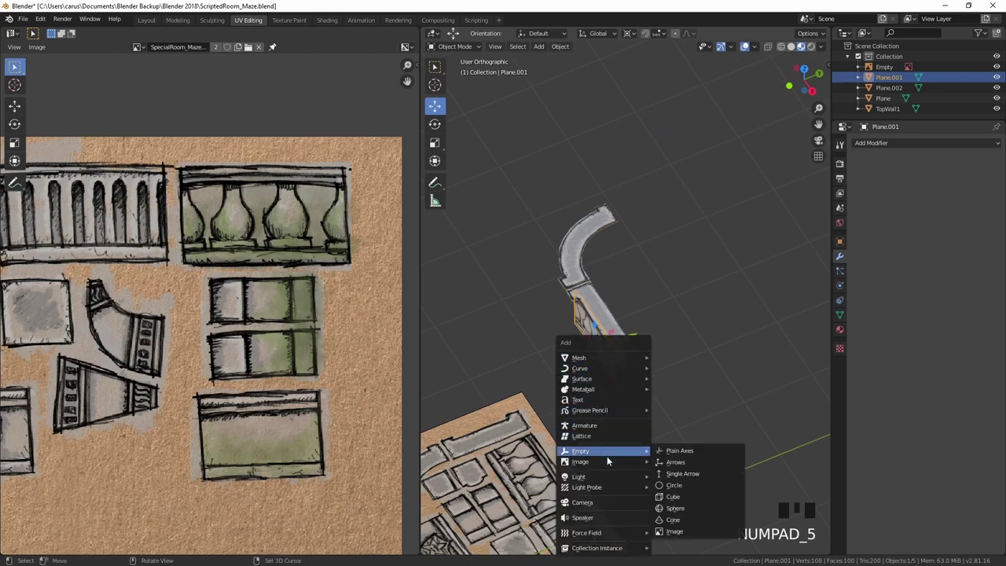
left_click(670, 454)
left_click(890, 67)
double_click(890, 66)
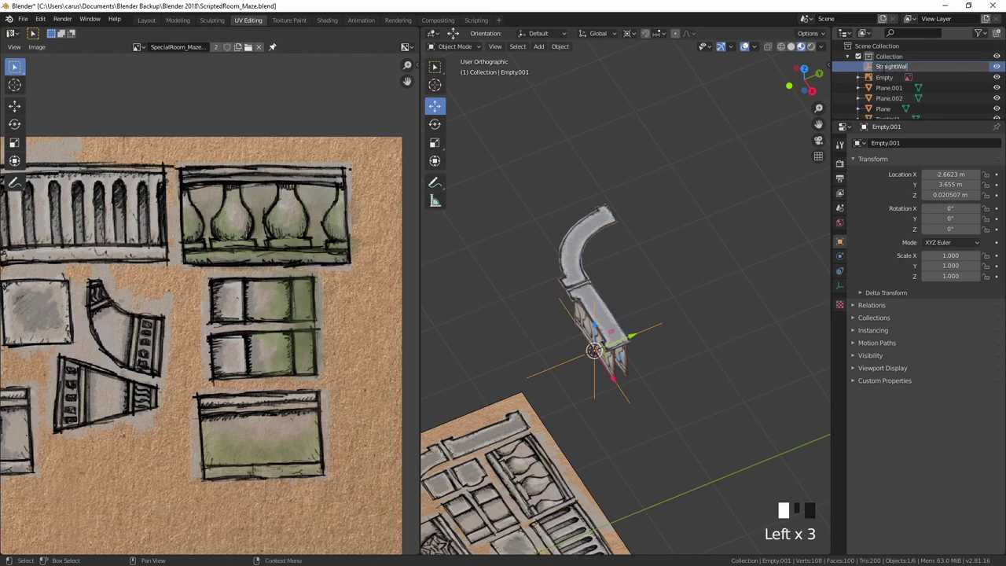
type("StraightWall1")
key("Return")
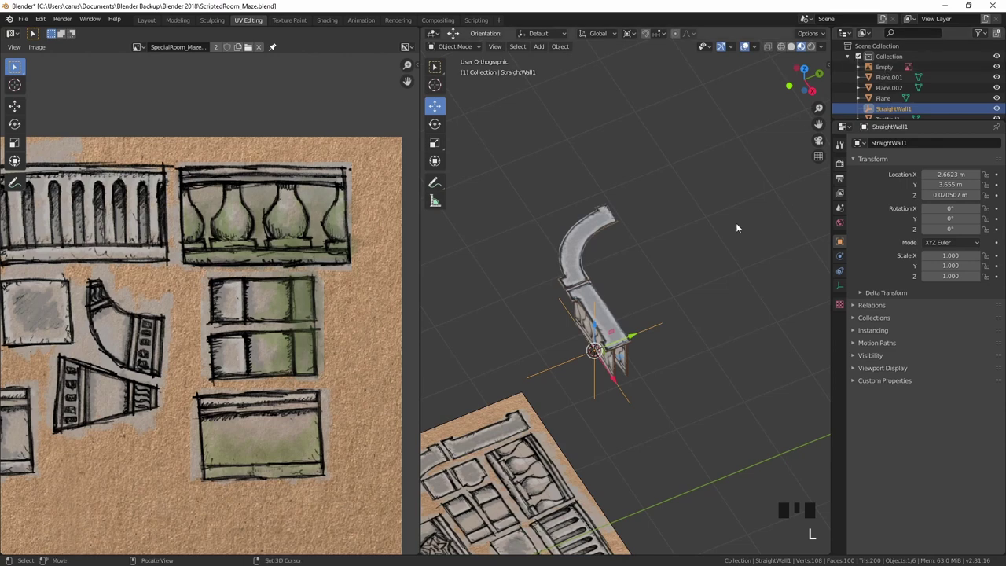
Step: Select both balustrade panels and TopWall1 and shift them together slightly along Y over the StraightWall1 empty
scroll(626, 334, "up", 2)
middle_click_drag(625, 334, 639, 323)
left_click(595, 348)
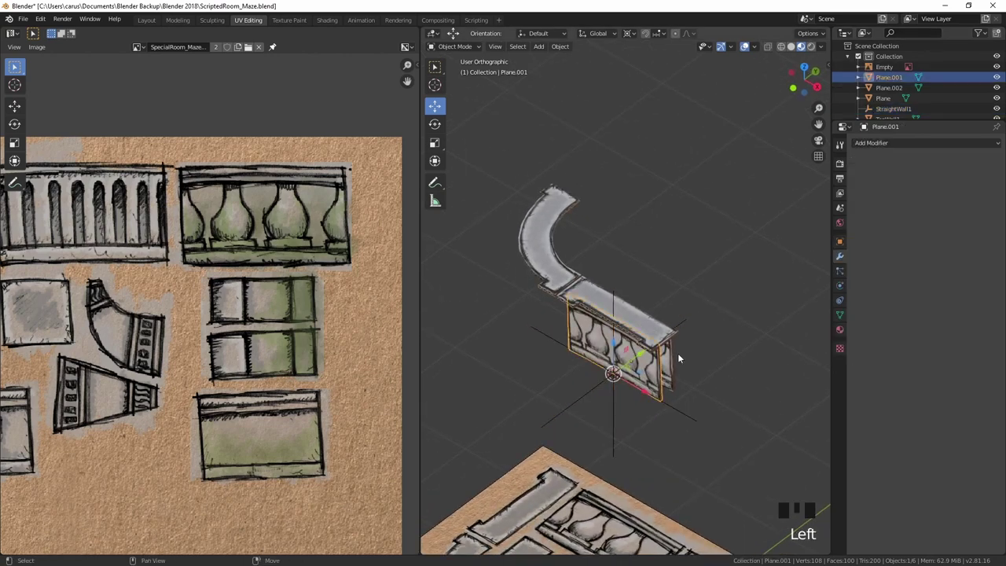
left_click(638, 318, "shift")
left_click(637, 314, "shift")
right_click(688, 321)
middle_click_drag(688, 321, 622, 345)
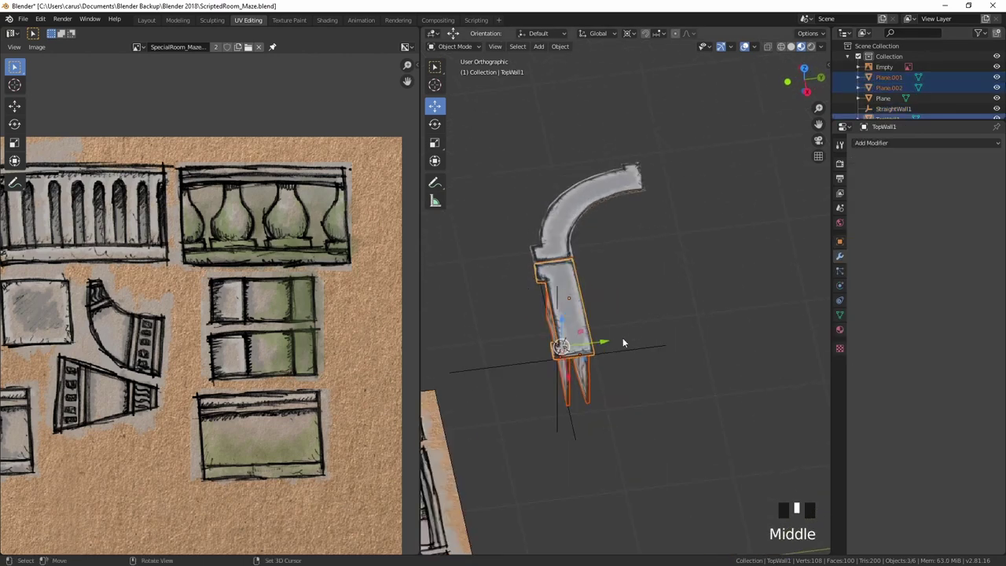
left_click_drag(622, 344, 592, 344)
Step: Parent the two balustrade panels and TopWall1 to the StraightWall1 empty with the Object option
left_click(570, 420, "shift")
key("ctrl+p")
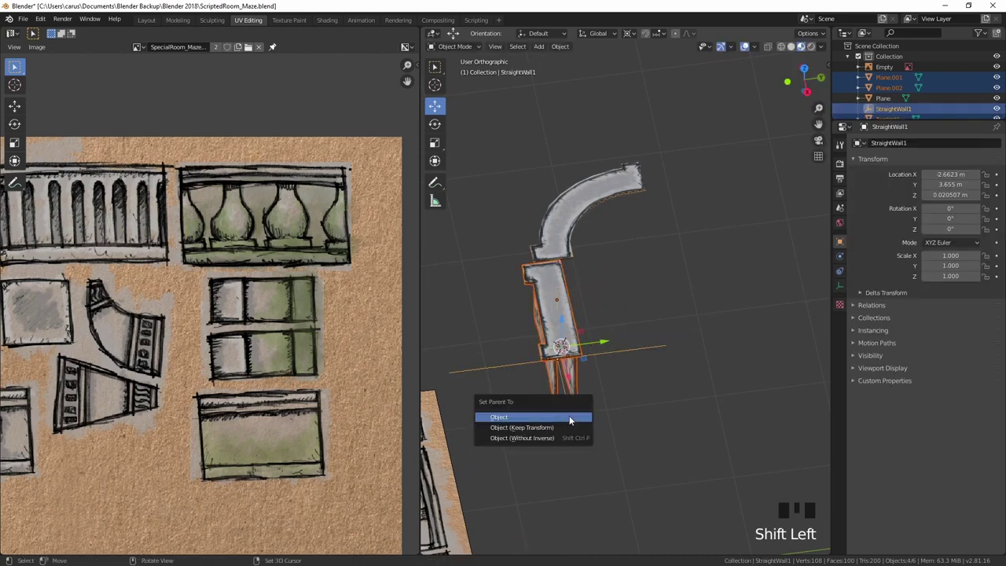
left_click(570, 419)
left_click(659, 351)
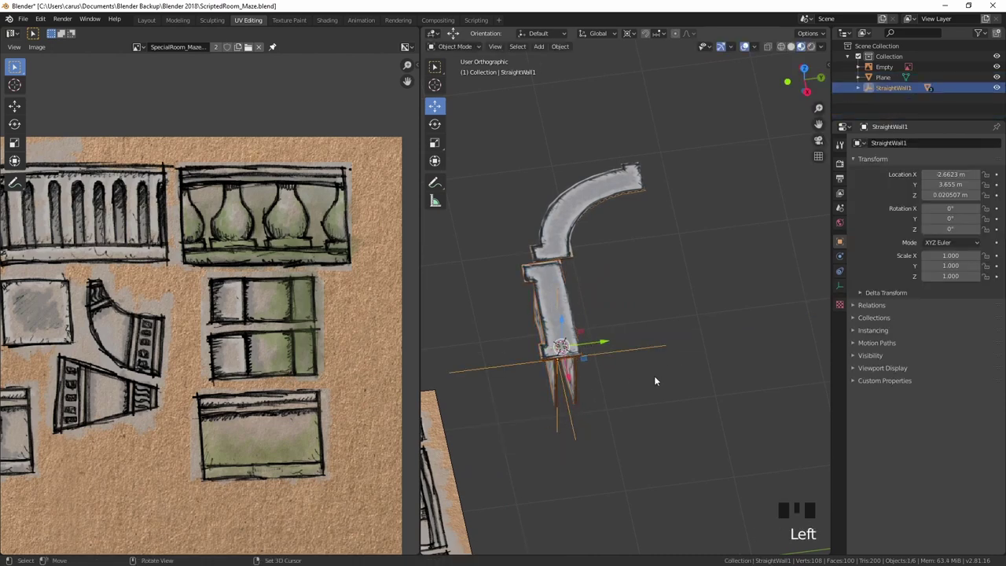
key("g")
right_click(650, 389)
Step: Deselect the wall objects and add a Bezier curve near the curved wall-top piece in top view
middle_click_drag(651, 390, 552, 311)
left_click(579, 284)
right_click(562, 313, "shift")
left_click_drag(602, 296, 586, 301)
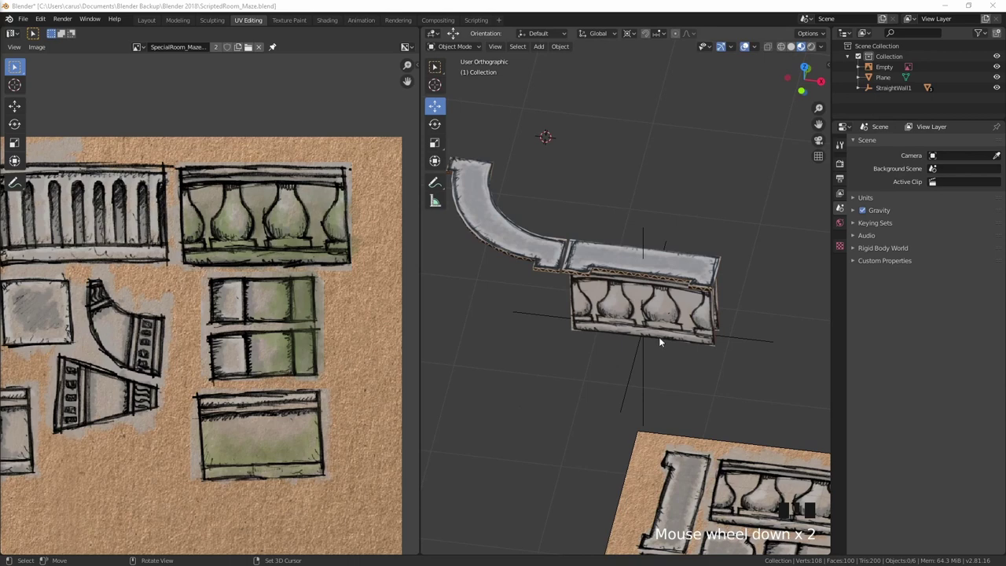
middle_click_drag(660, 341, 676, 354)
key("KP_7")
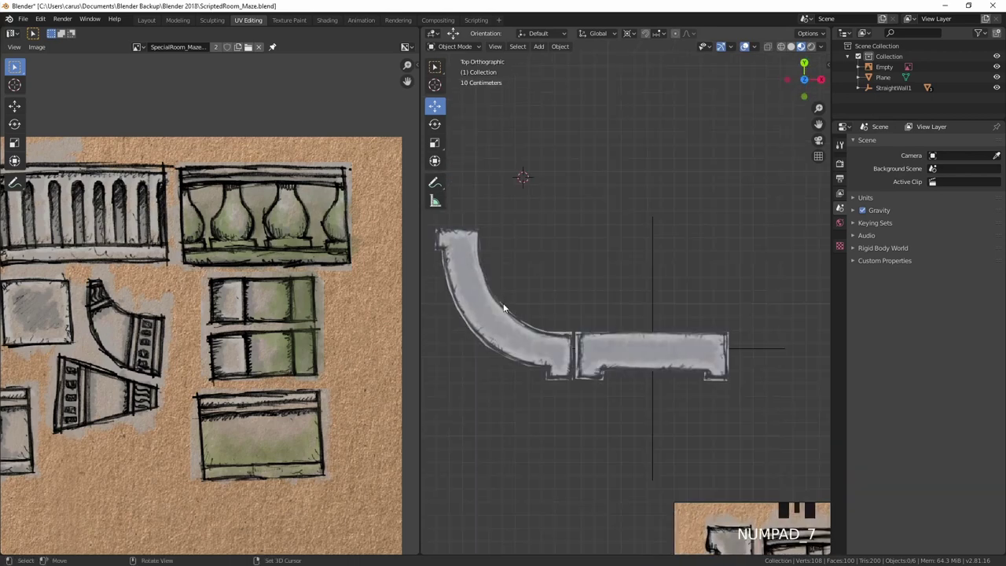
scroll(503, 297, "down", 2)
key("shift+a")
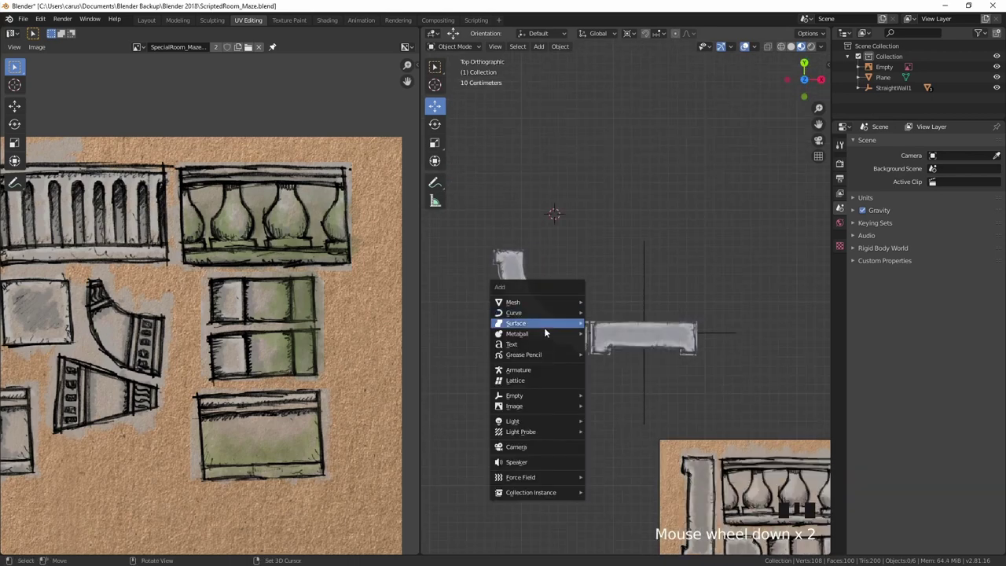
mouse_move(546, 313)
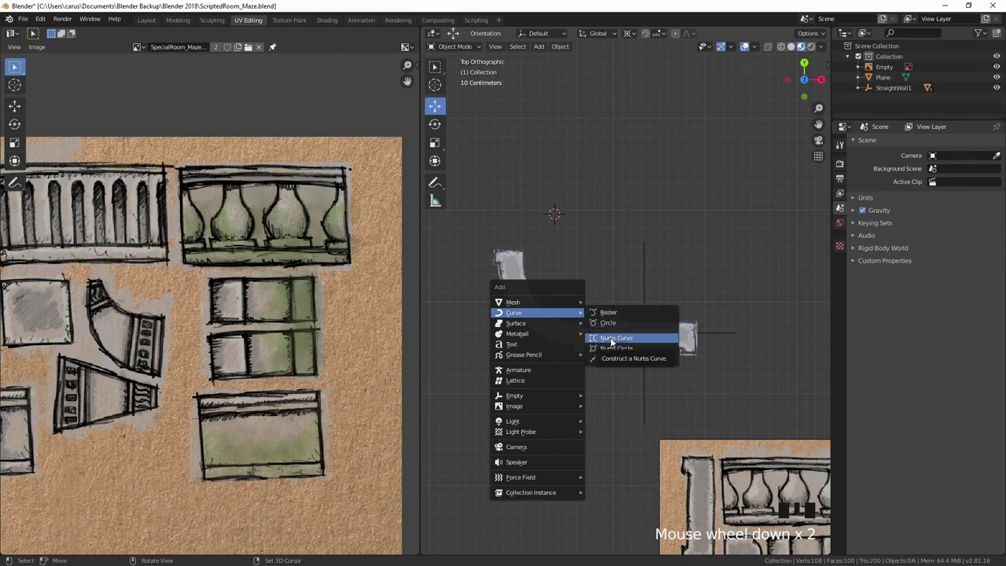
left_click(611, 311)
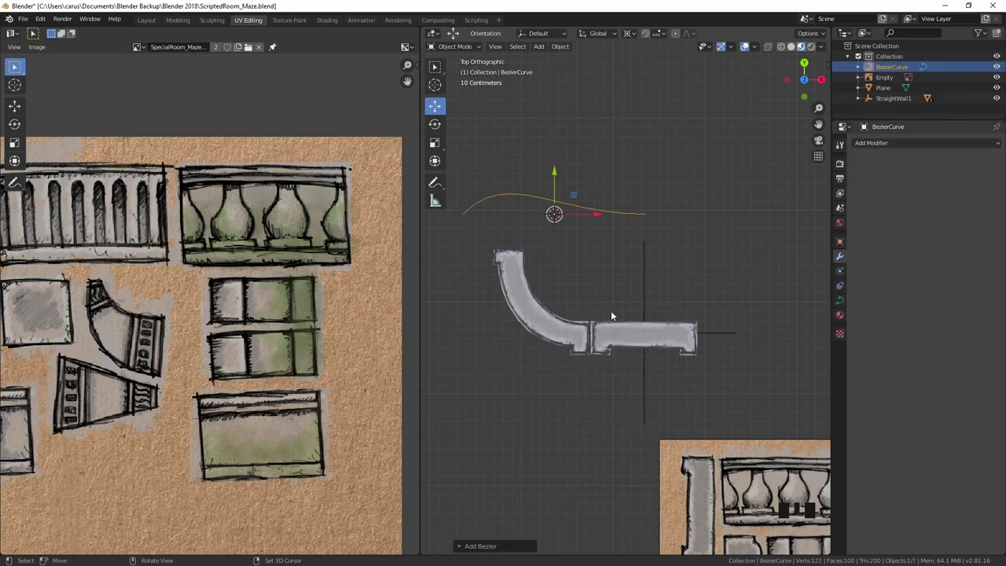
Step: Rotate the Bezier curve and move it alongside the outer edge of the curved wall-top piece
key("r")
left_click(558, 182)
key("g")
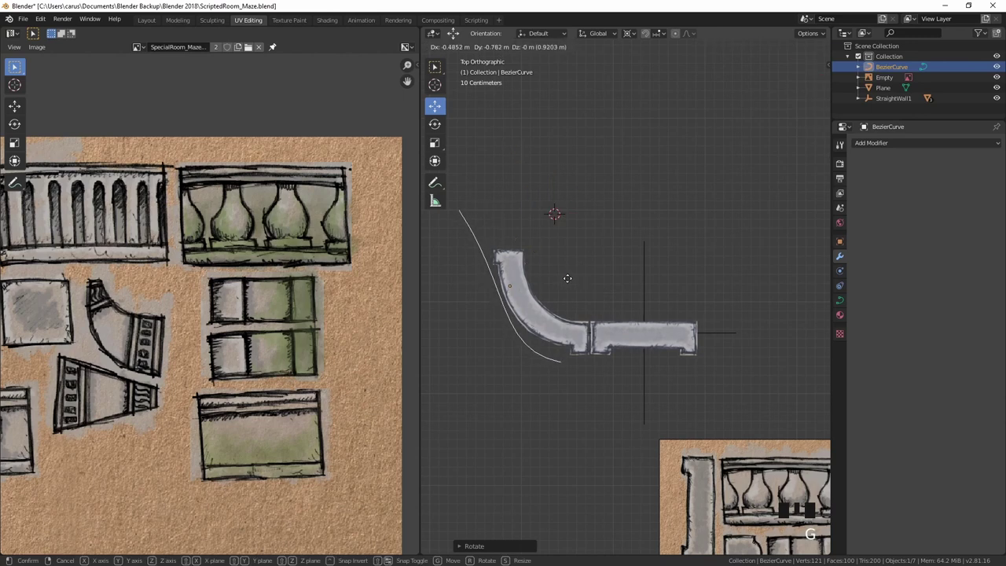
left_click(510, 295)
Step: In Edit Mode, rotate the curve's upper control point nearly vertical and move it onto the curved piece's free end
key("Tab")
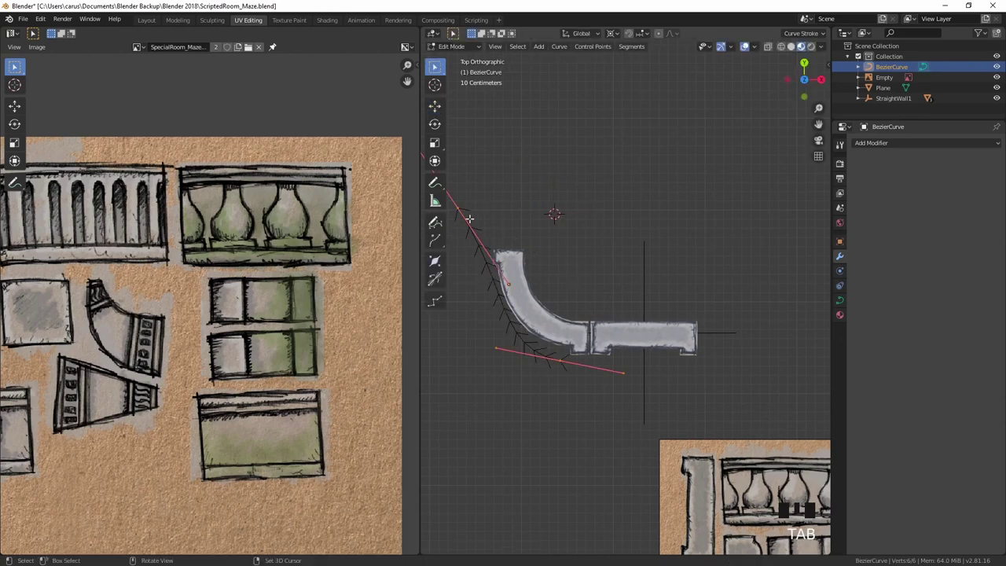
key("g")
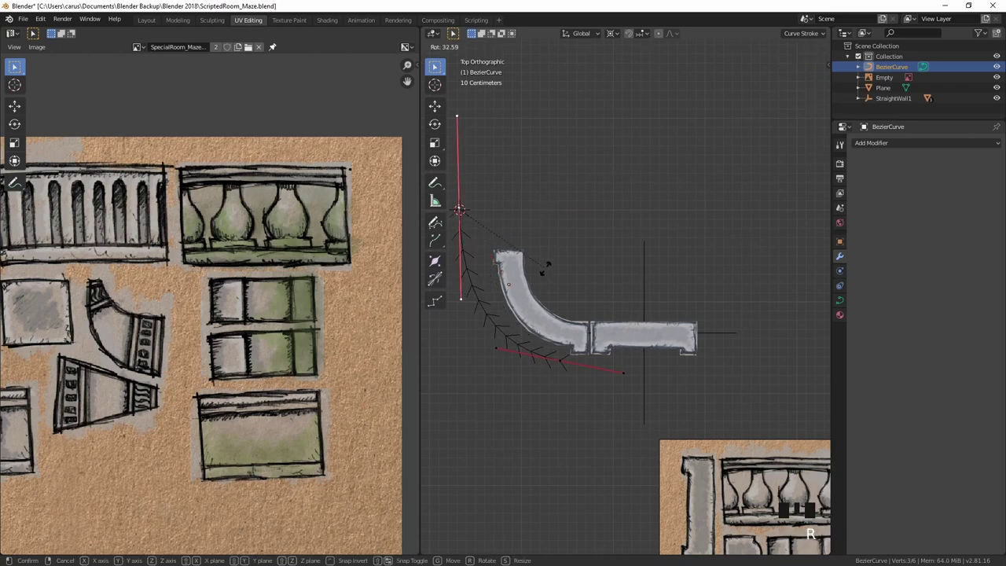
left_click(524, 281)
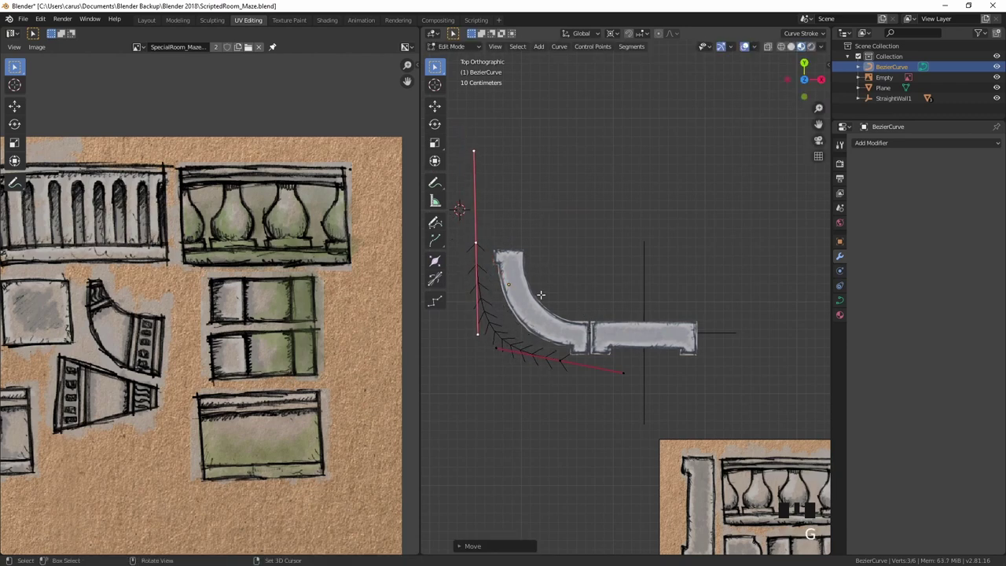
left_click(477, 243)
key("r")
left_click(539, 274)
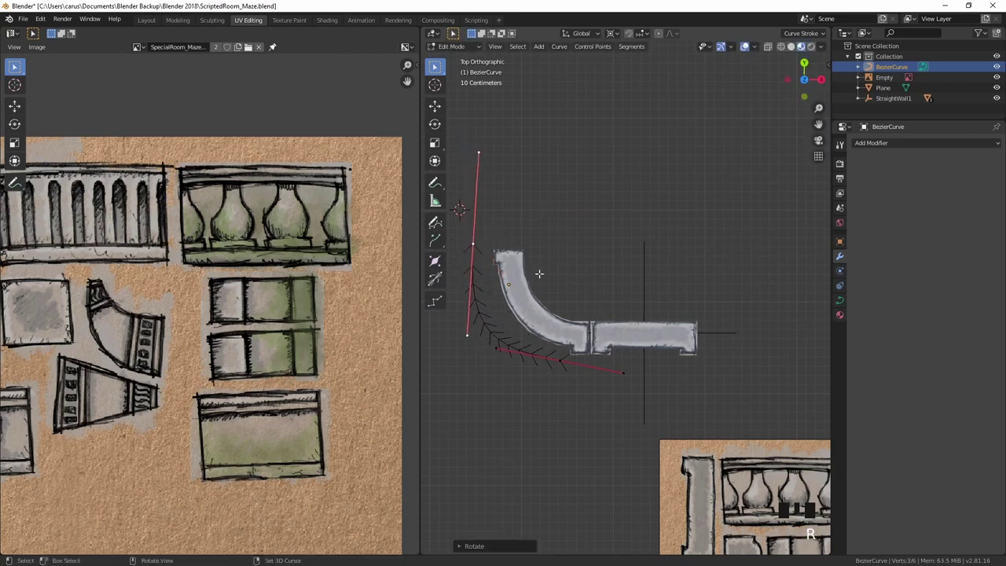
key("g")
left_click(549, 309)
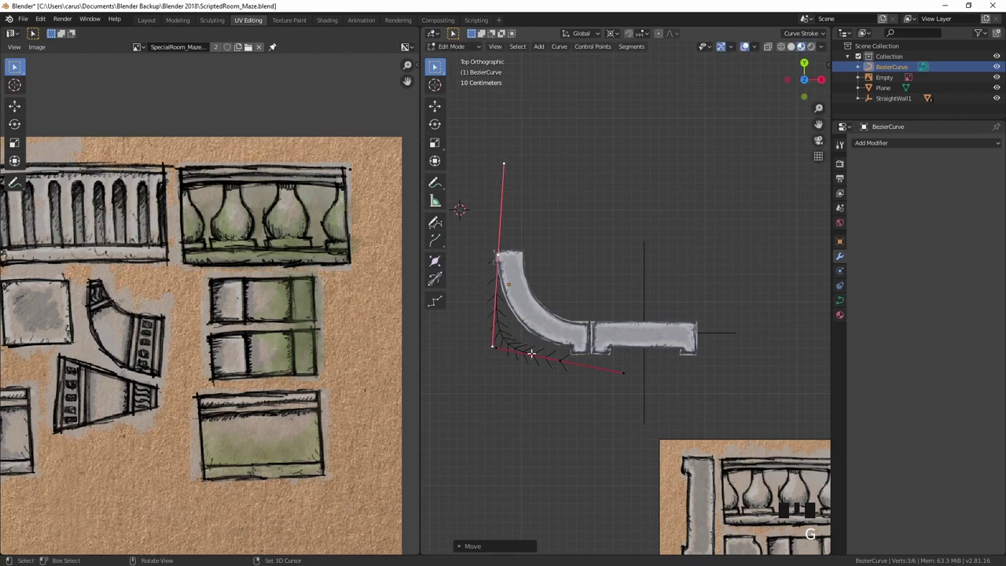
Step: Move the curve's other control point to the end beside TopWall1, scale its handles to about 0.4 and rotate them level
key("g")
left_click(589, 352)
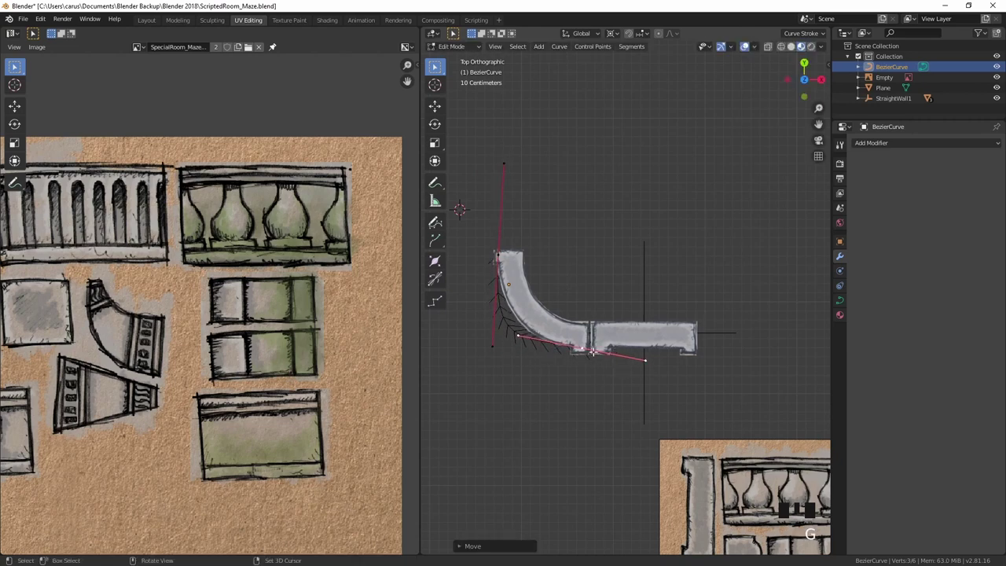
key("s")
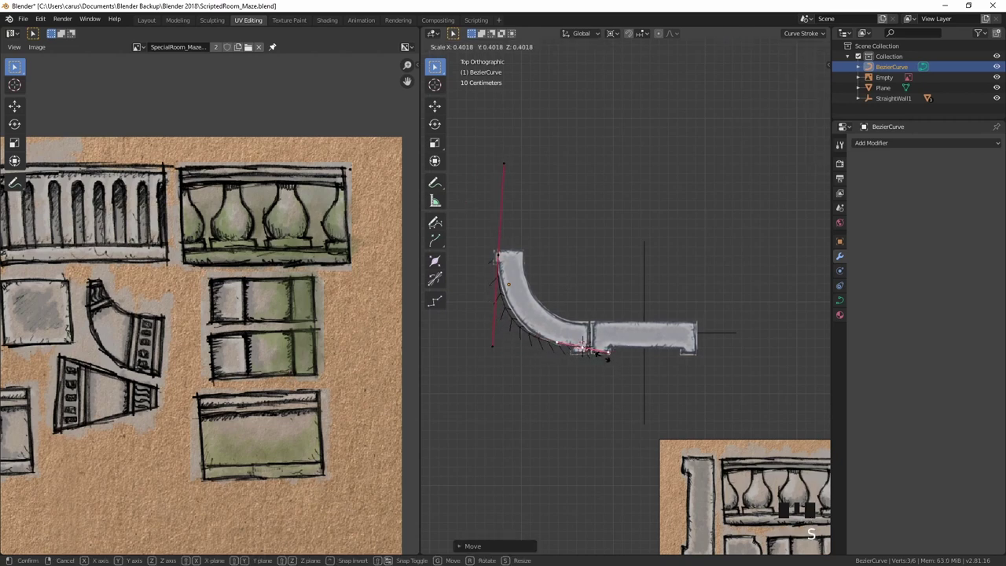
left_click(612, 355)
key("r")
left_click(634, 366)
key("g")
left_click(628, 371)
Step: Rescale the handles of the control point at the curved piece's free end and finish editing the curve
left_click(496, 255)
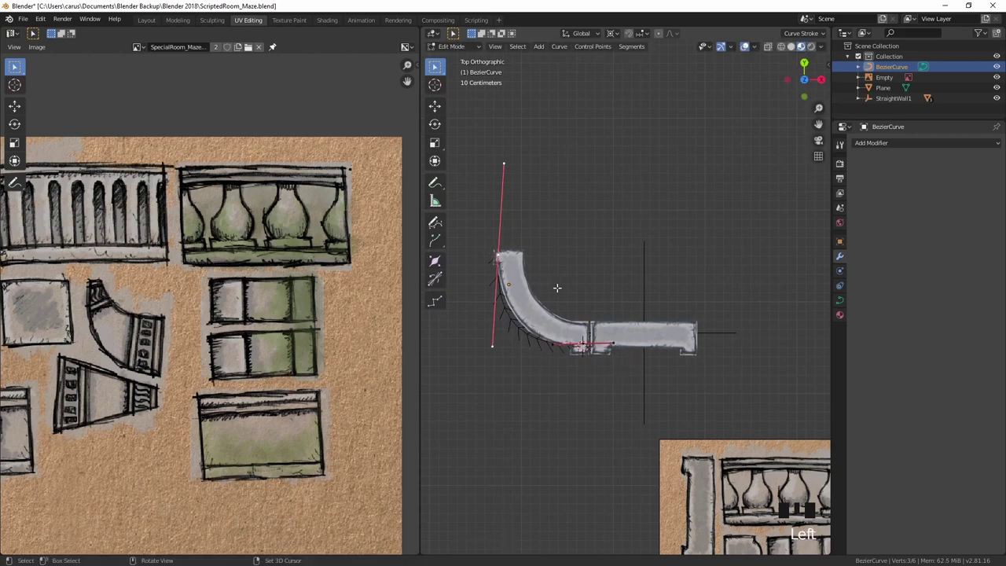
key("s")
right_click(550, 285)
key("s")
left_click(551, 284)
middle_click_drag(550, 283, 613, 241)
key("KP_7")
key("KP_5")
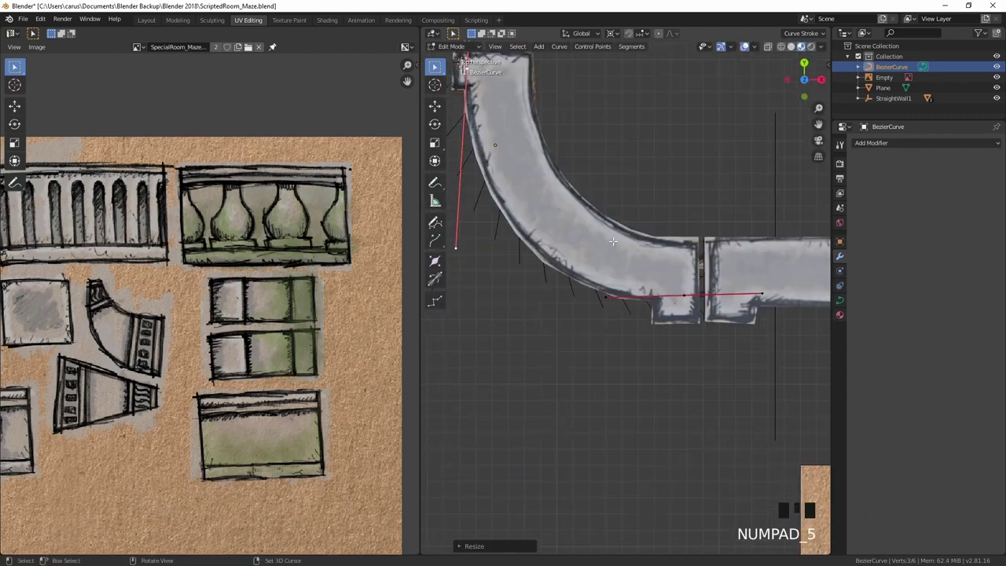
scroll(613, 241, "down", 9)
scroll(634, 314, "up", 7)
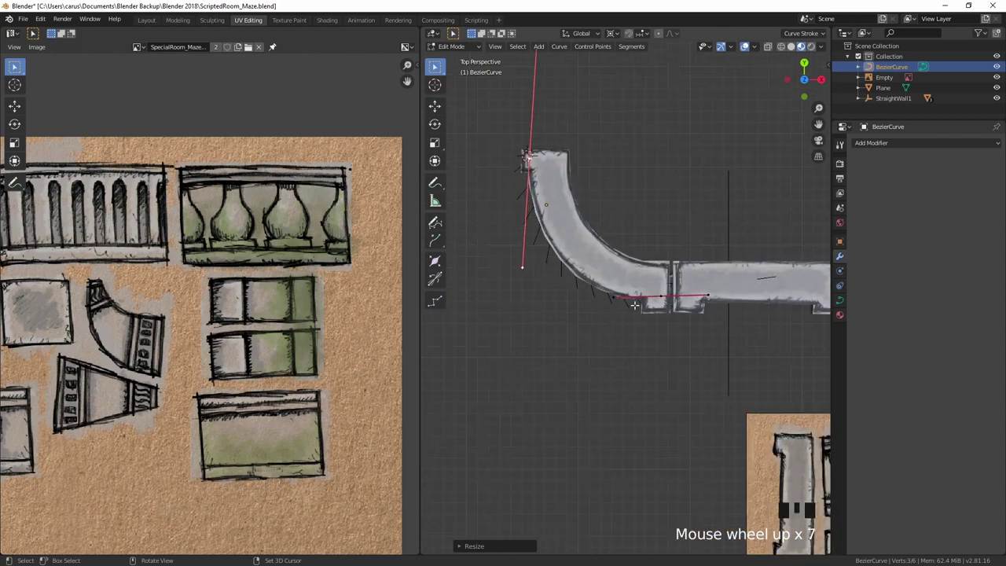
scroll(635, 314, "up", 1)
middle_click_drag(634, 314, 662, 315, "shift")
key("Tab")
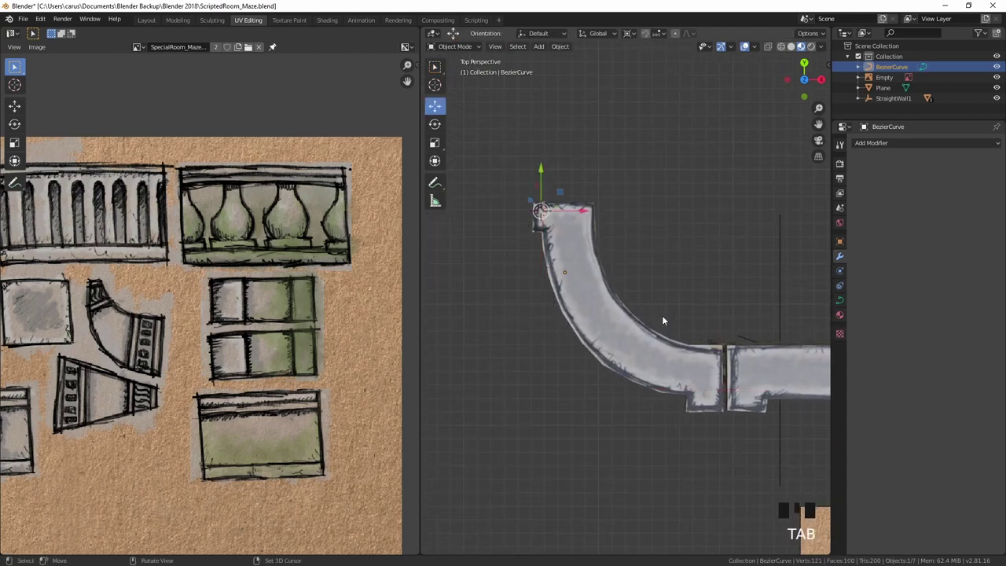
Step: Shift the Bezier curve slightly, place the 3D cursor on the curved top piece's outer edge and scale the curve about it
key("g")
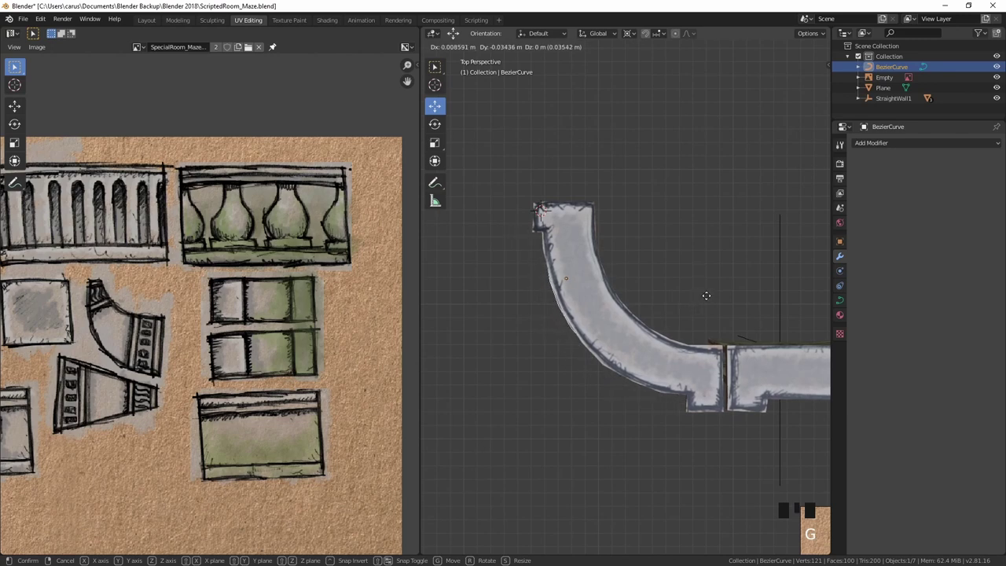
left_click(706, 296)
right_click(587, 342, "shift")
key("s")
left_click(718, 324)
Step: Alternately move and scale the Bezier curve until it follows the outer edge of the curved top piece
key("g")
left_click(701, 336)
key("s")
left_click(705, 333)
key("g")
left_click(710, 329)
key("s")
left_click(716, 330)
key("g")
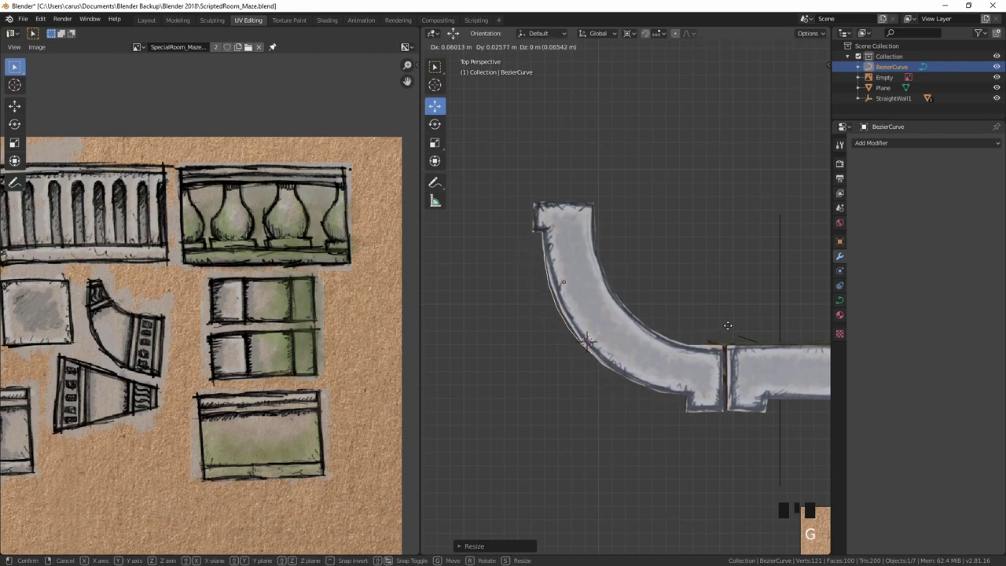
left_click(727, 329)
Step: From the orthographic top view, move the Bezier curve outward from the curved top piece and adjust its scale slightly
middle_click_drag(653, 336, 638, 229)
left_click_drag(589, 153, 589, 154)
middle_click_drag(611, 160, 641, 255)
key("KP_7")
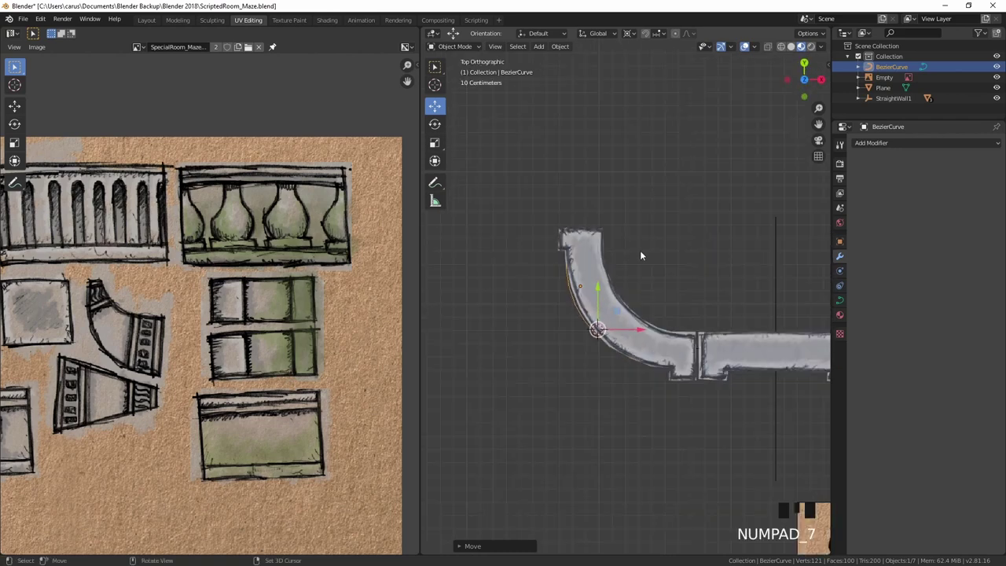
key("g")
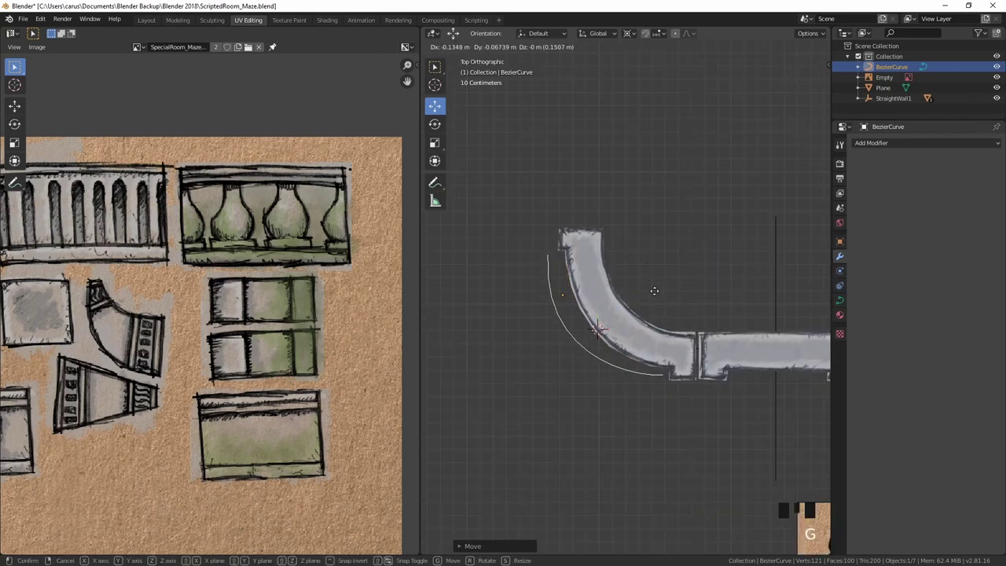
left_click(655, 292)
key("s")
left_click(638, 343)
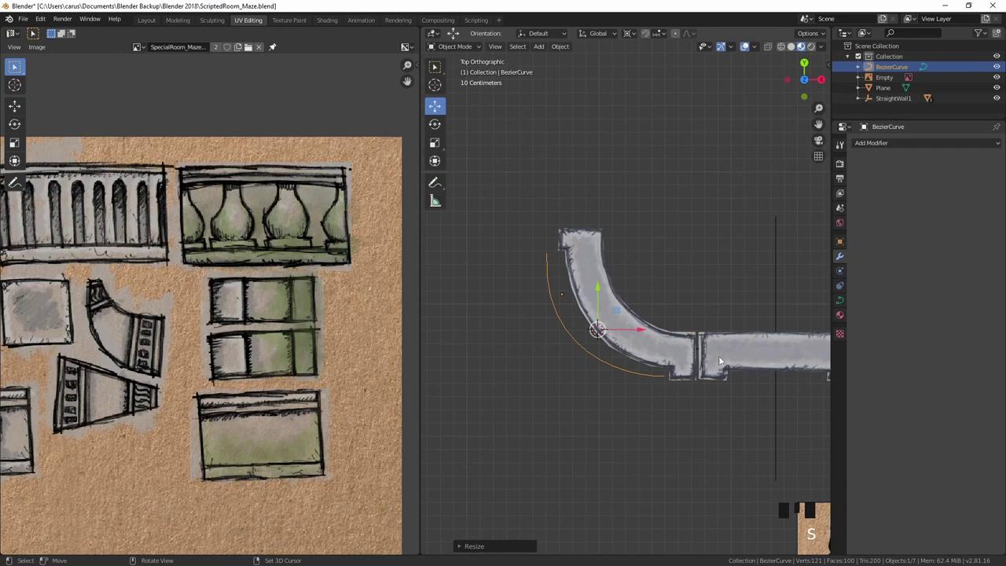
Step: Duplicate the baluster panel, move the copy along the X axis past the curved top piece and clear its parent
middle_click_drag(724, 356, 753, 285)
left_click(752, 285)
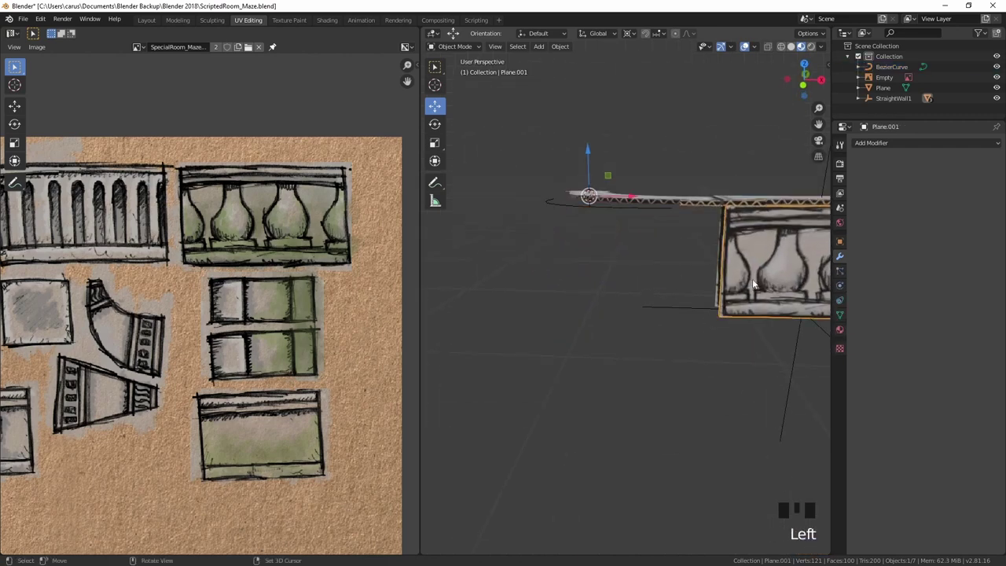
key("KP_5")
scroll(753, 278, "down", 2)
key("shift+d")
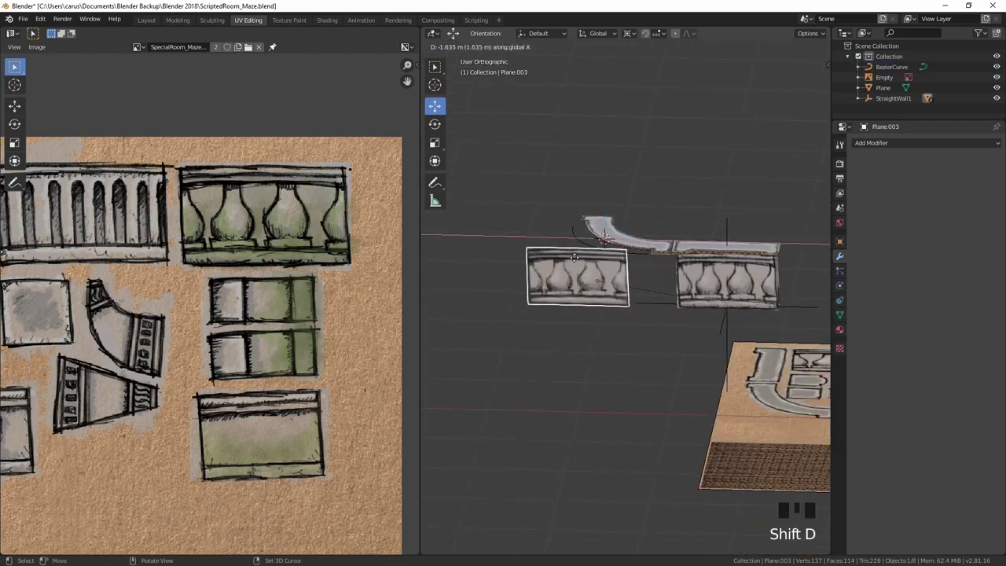
left_click(556, 261)
key("alt+p")
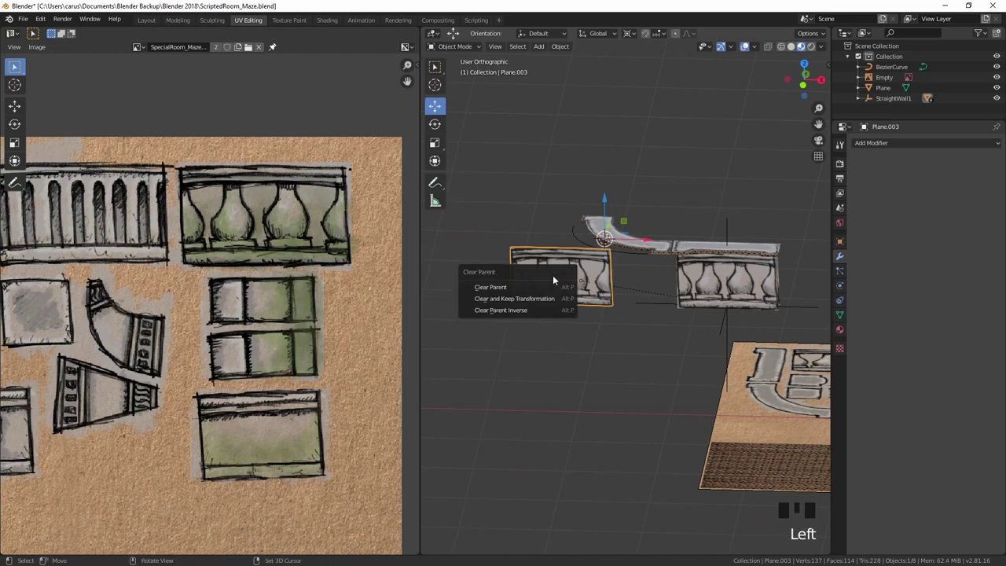
left_click(544, 285)
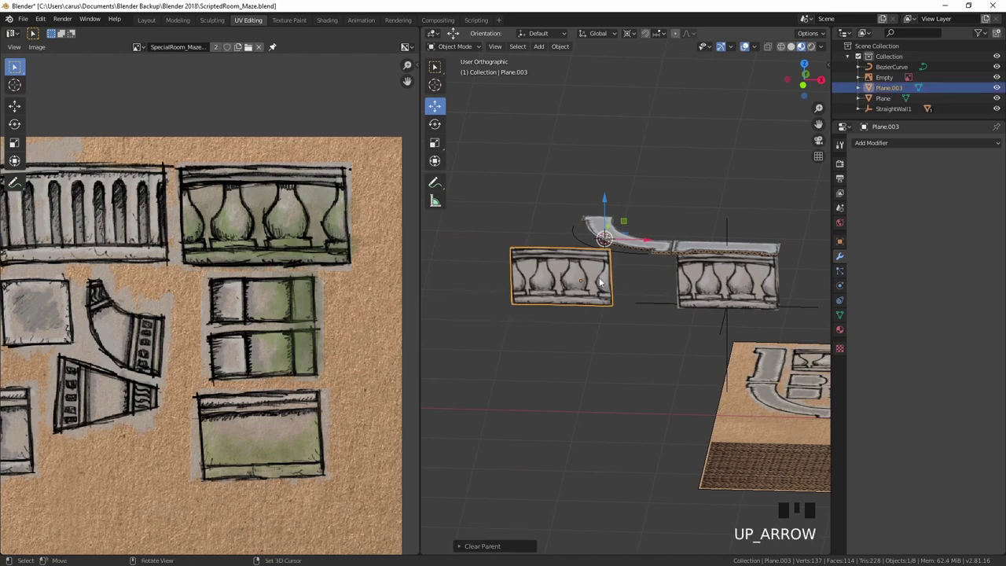
Step: In Edit Mode, select the duplicated panel's front faces and add five vertical loop cuts through its middle section
key("Tab")
left_click(548, 269, "shift")
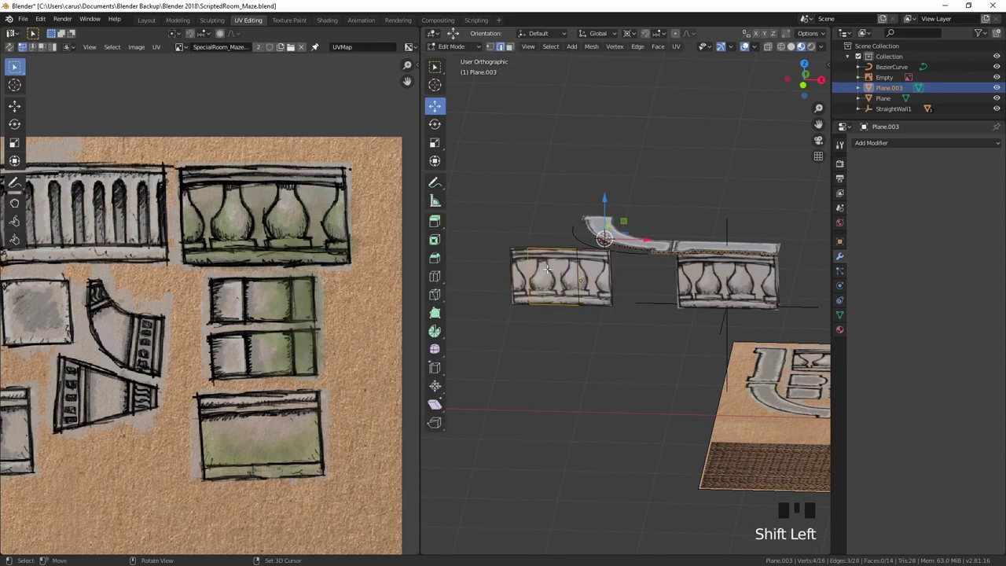
key("ctrl+Tab")
left_click(530, 271)
left_click(521, 275)
left_click(555, 275, "shift")
left_click(597, 275, "shift")
key("ctrl+r")
scroll(553, 262, "up", 3)
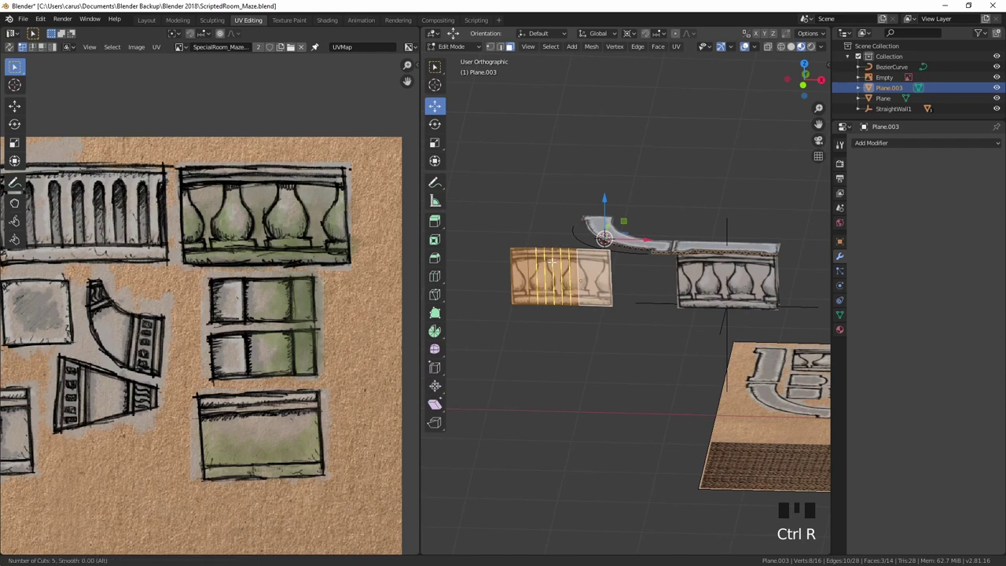
left_click(552, 263)
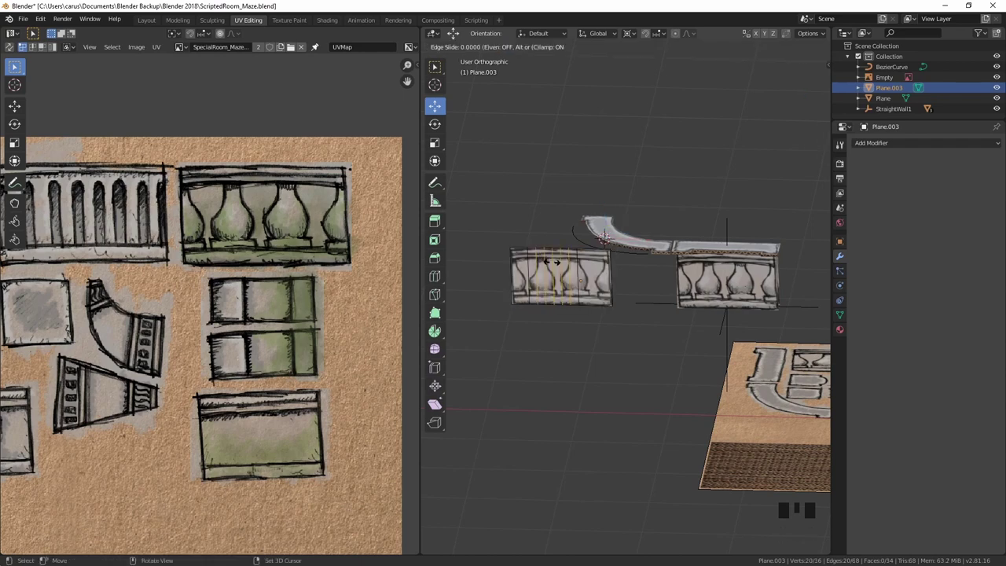
Step: Add three vertical loop cuts to the panel's section nearest the straight wall and one to its opposite end section
key("ctrl+r")
scroll(593, 250, "up", 1)
left_click(593, 250)
left_click(592, 250)
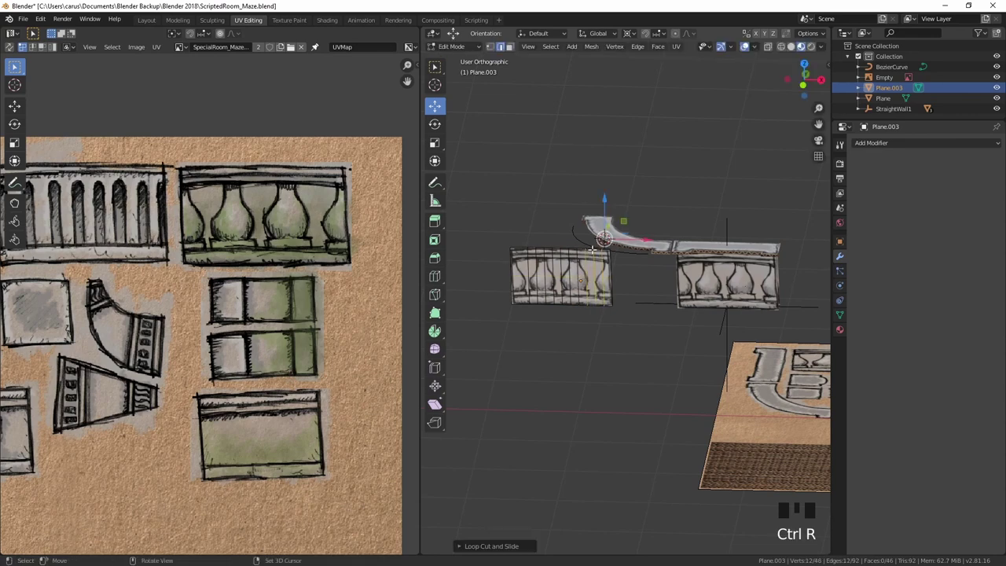
left_click(525, 262)
key("ctrl+r")
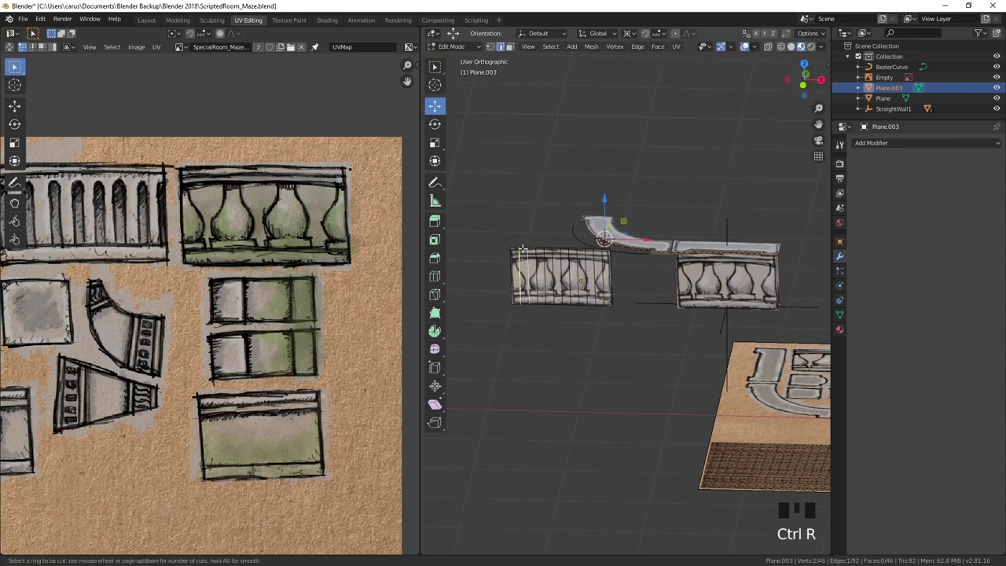
left_click(522, 249)
Step: Select the panel's whole mesh, move it closer to the Bezier curve in top view and leave Edit Mode
middle_click_drag(592, 260, 576, 303)
key("a")
key("a")
key("a")
key("KP_7")
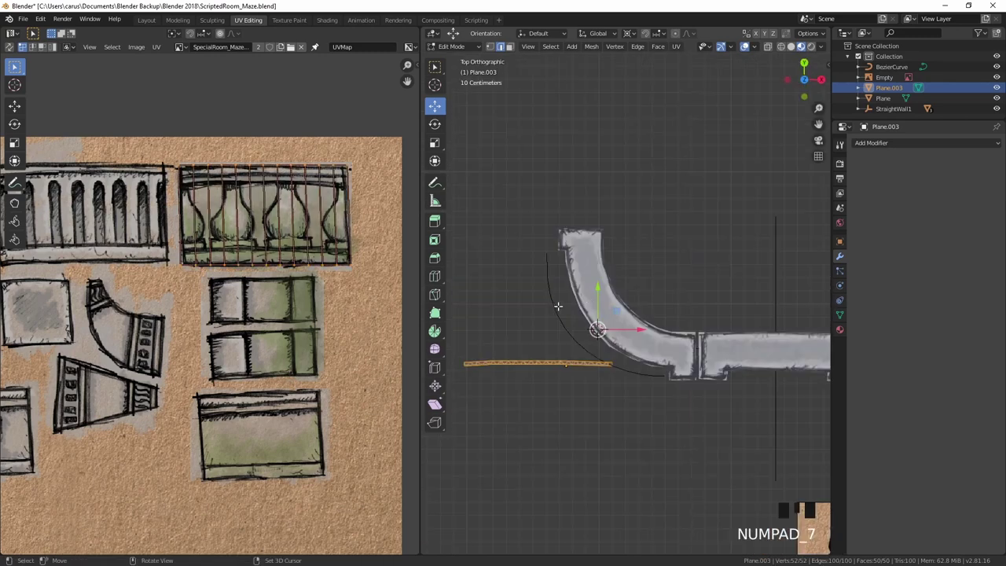
key("g")
left_click(654, 299)
right_click(582, 347)
key("g")
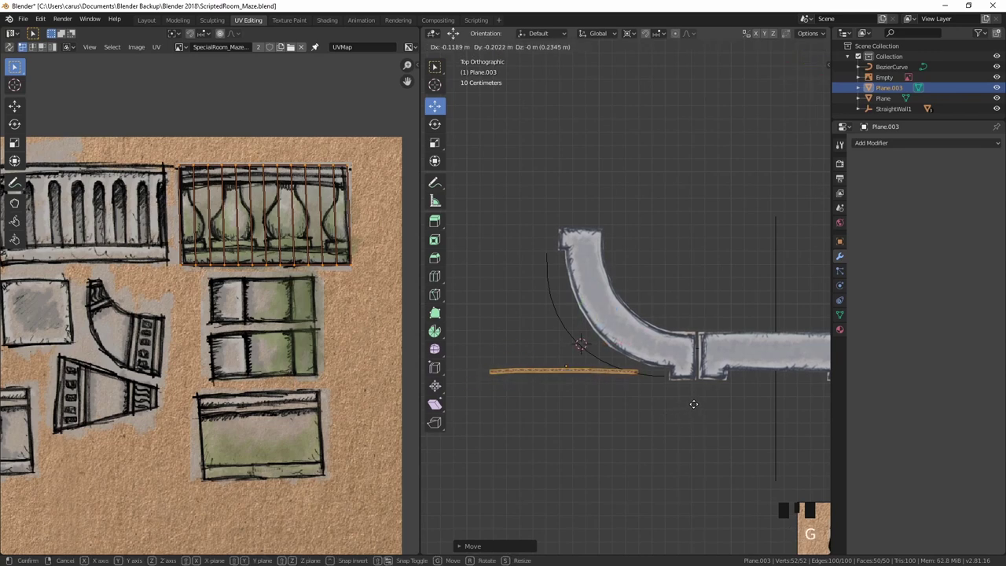
left_click(695, 403)
key("Tab")
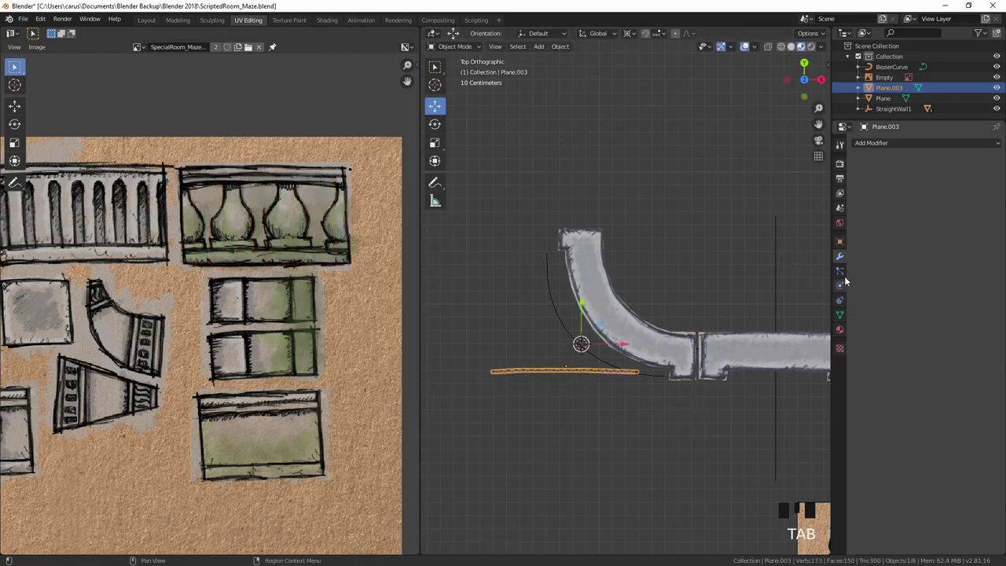
Step: Add a Curve modifier to the duplicated panel with BezierCurve as its object
left_click(885, 144)
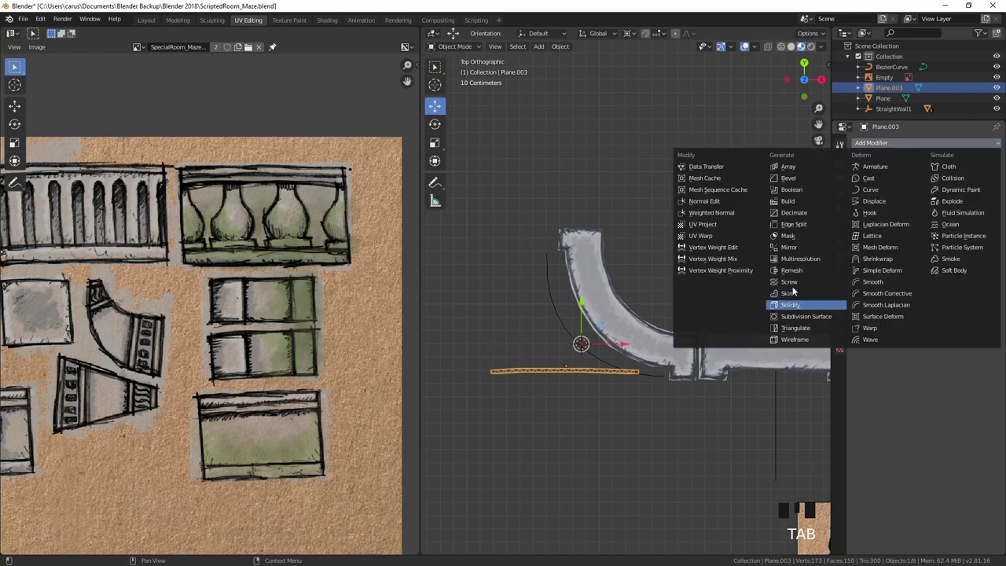
left_click(871, 189)
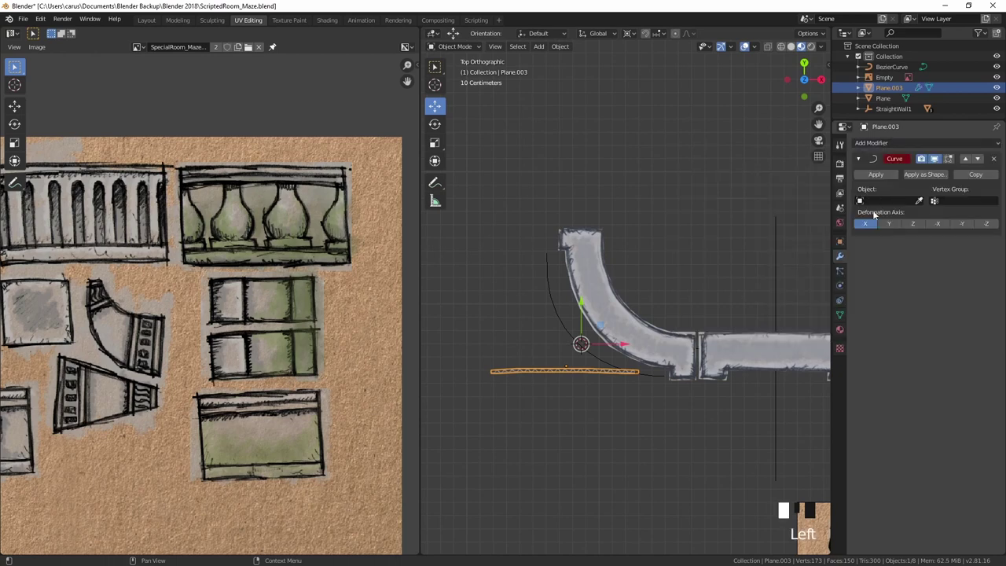
left_click(890, 200)
left_click(880, 218)
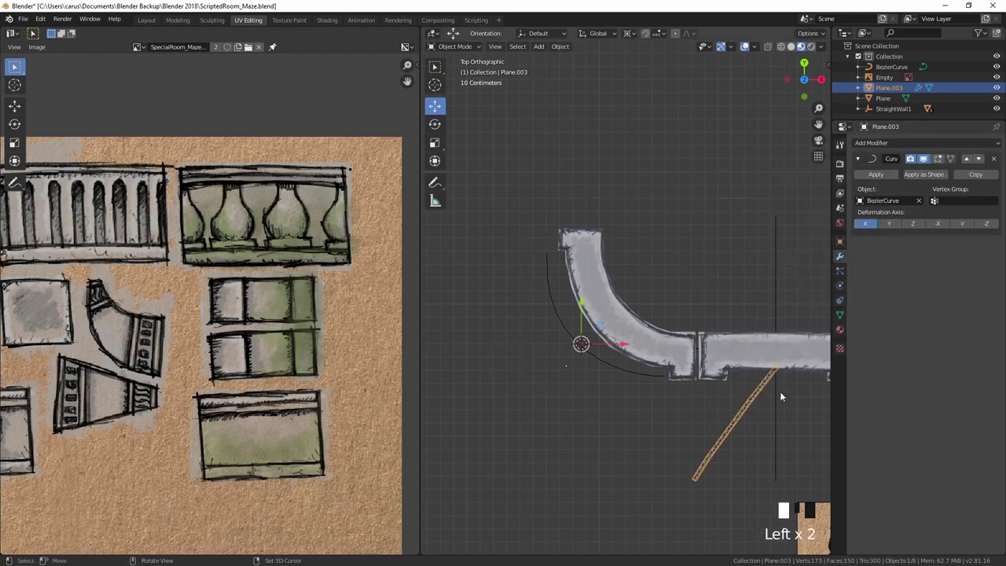
Step: Move the deformed panel so its bent shape lies close to the Bezier curve
key("g")
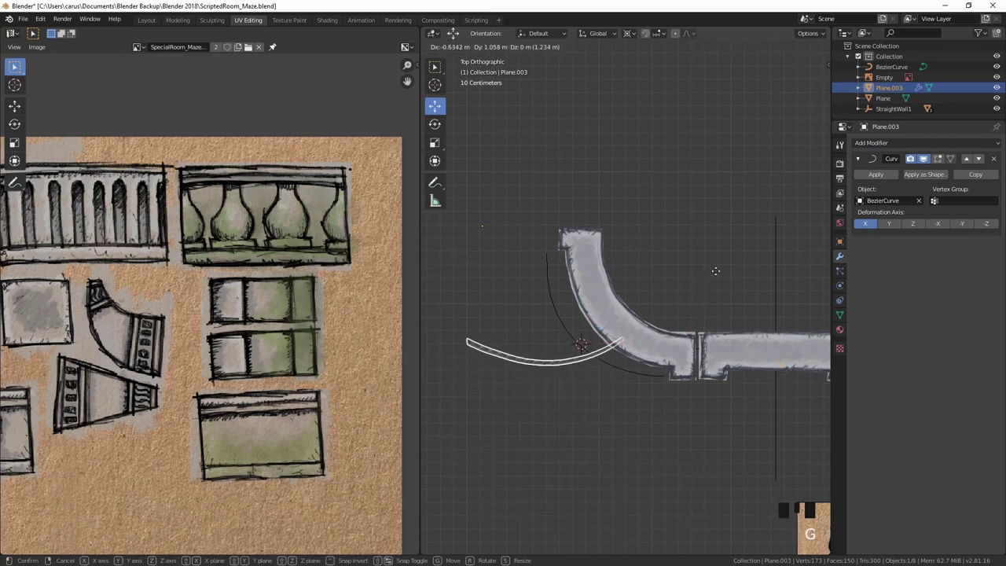
right_click(728, 278)
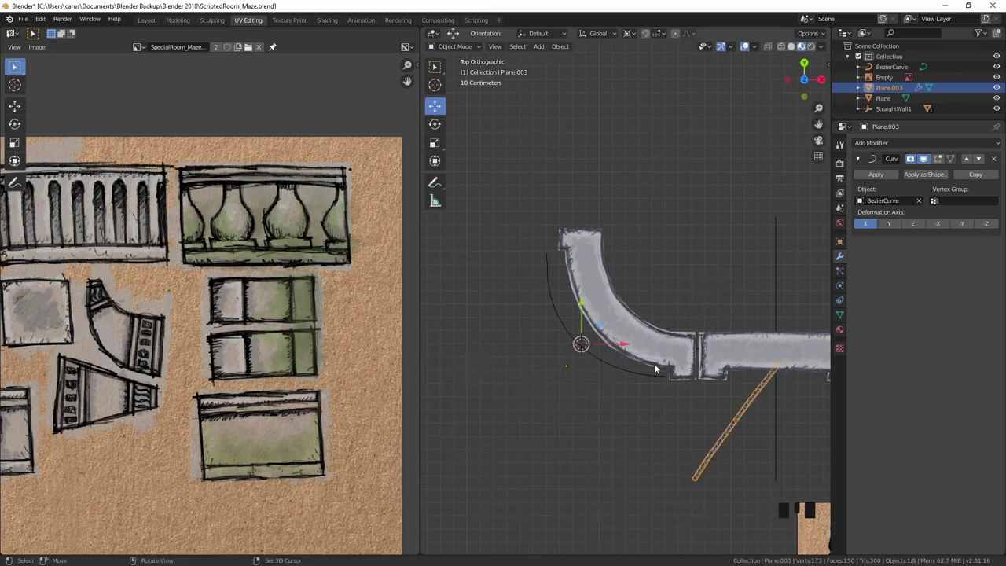
key("g")
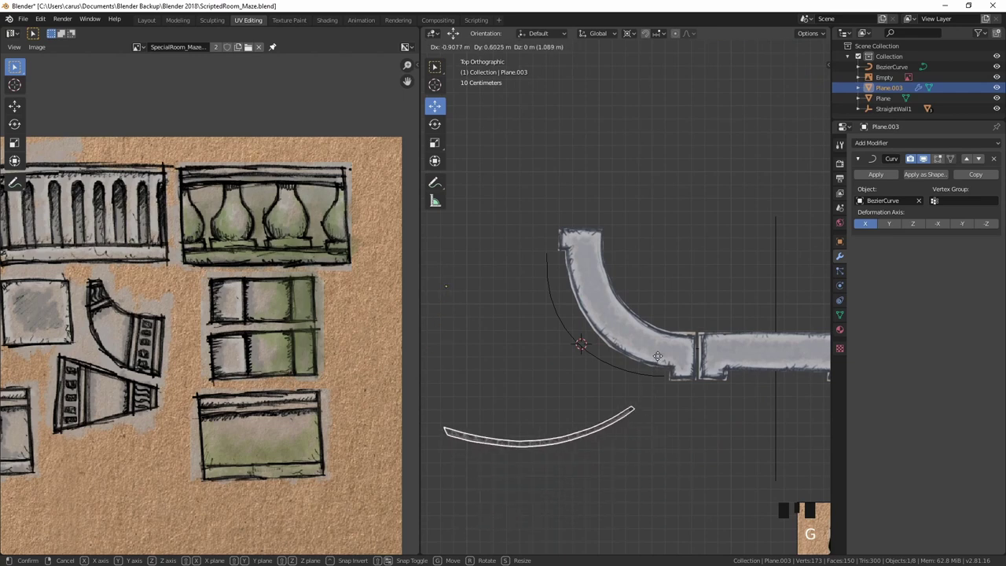
left_click(633, 330)
right_click(539, 383, "shift")
key("r")
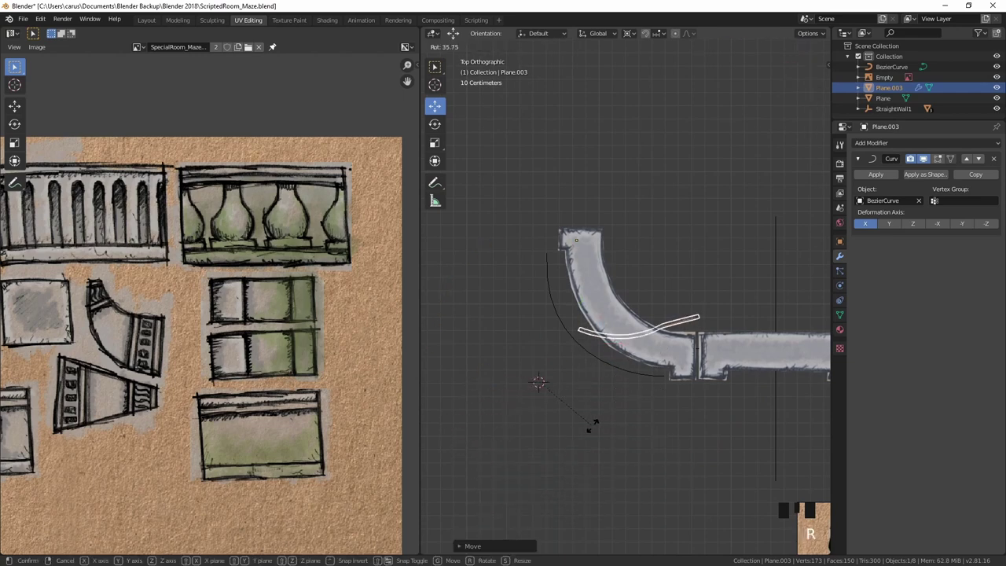
left_click(632, 373)
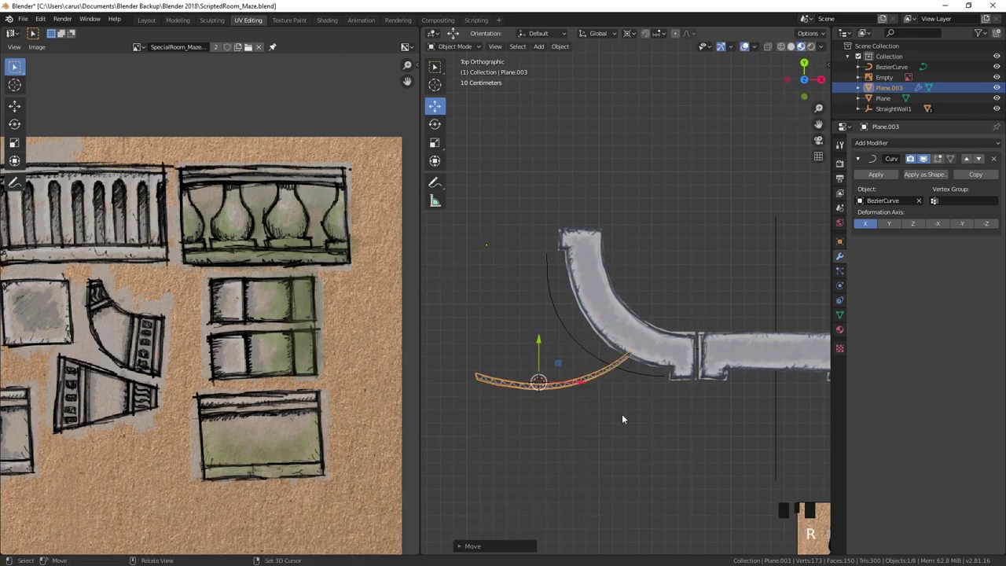
middle_click_drag(617, 431, 571, 393)
scroll(568, 384, "down", 2)
key("KP_7")
key("r")
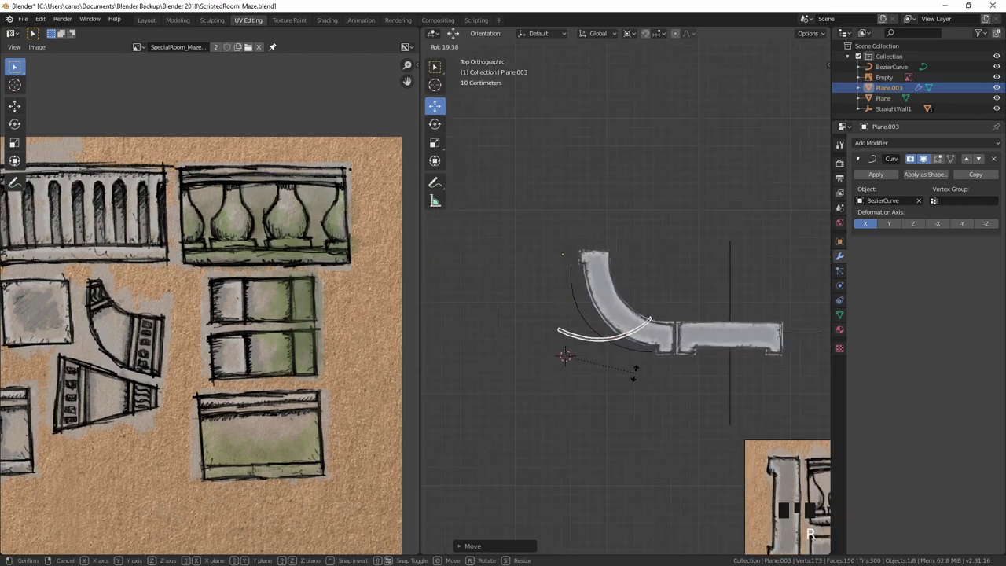
right_click(595, 362)
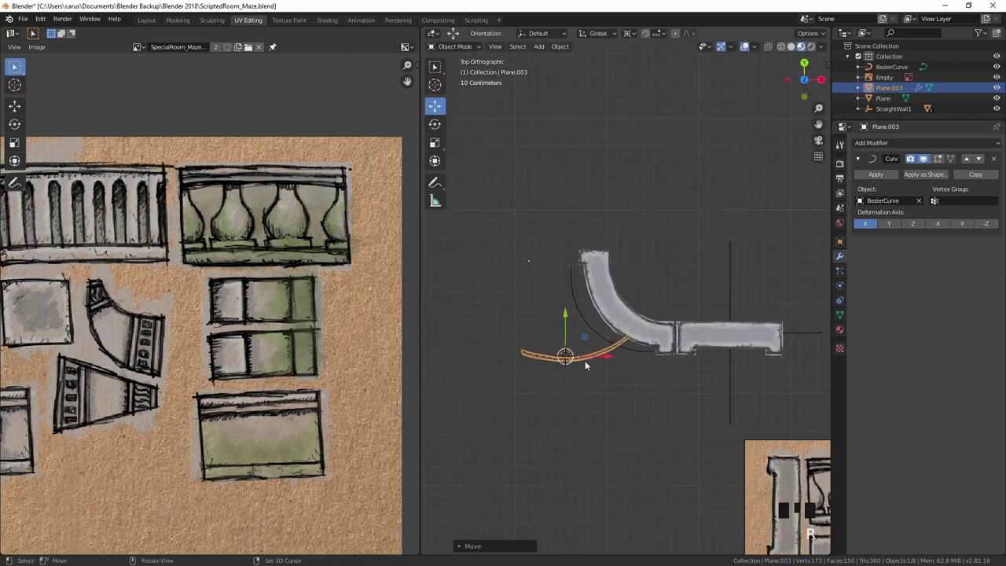
Step: Clear the curve object from the panel's Curve modifier and snap the 3D cursor to the selected panel
left_click(919, 201)
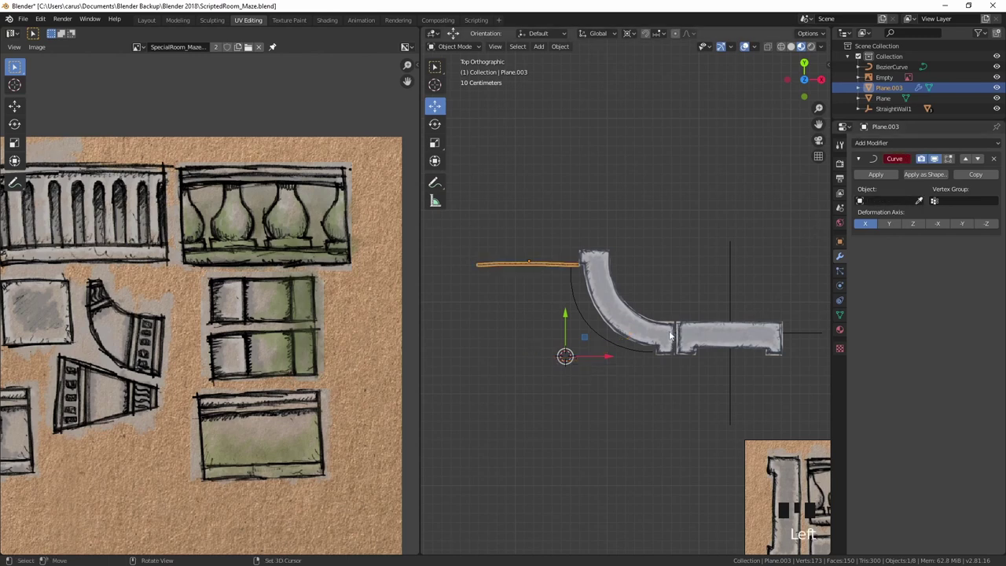
right_click(531, 264)
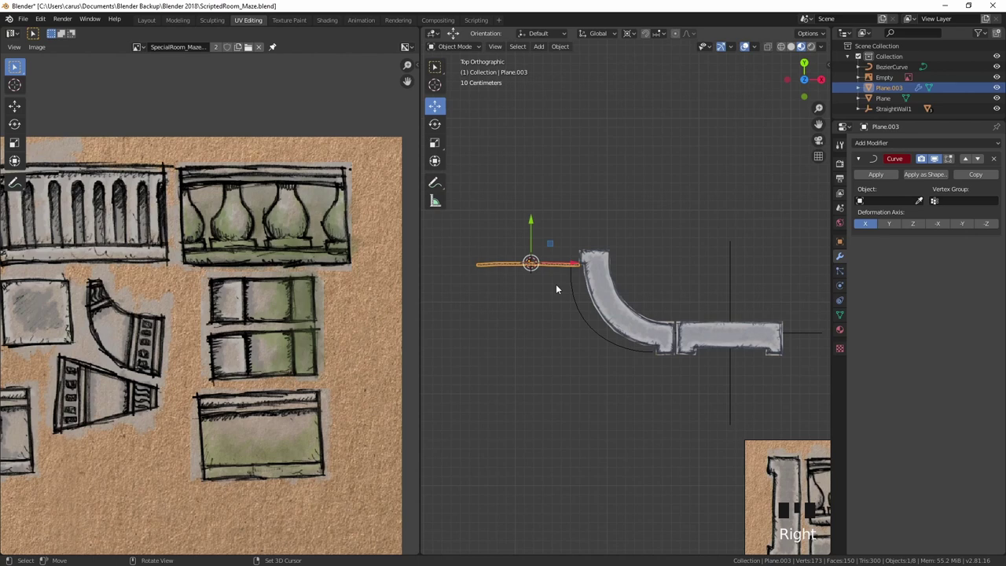
key("F3")
type("sna")
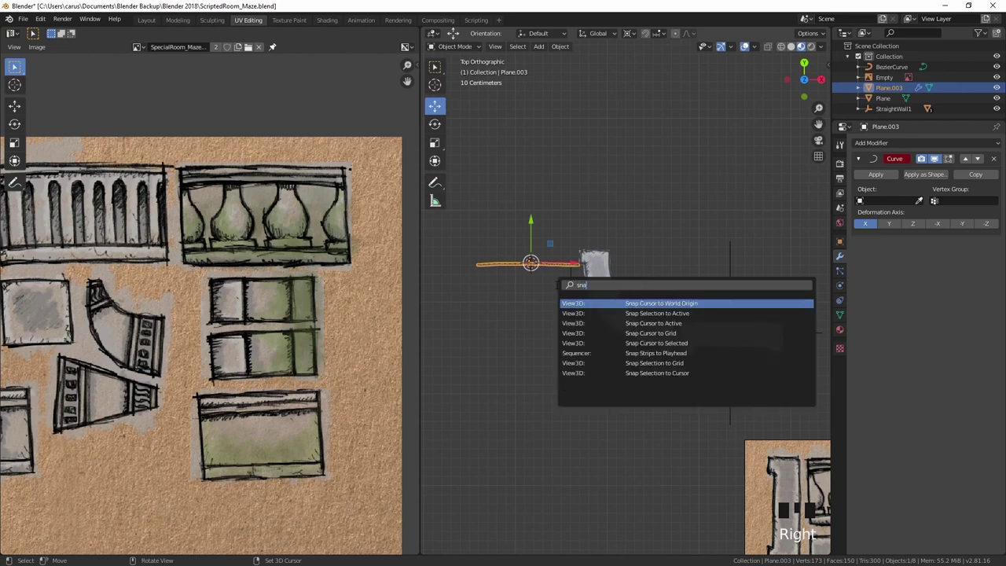
key("Return")
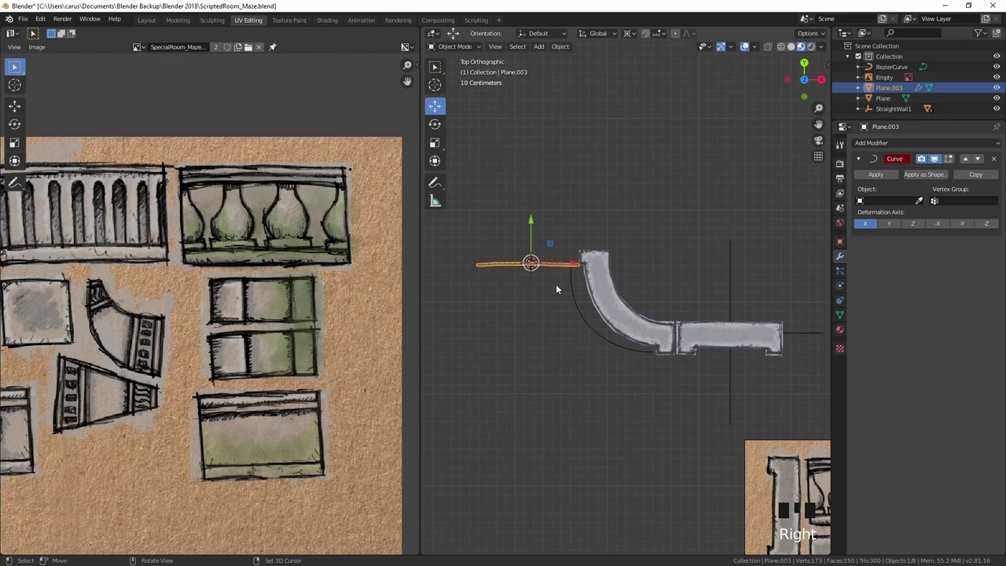
key("F3")
type("snap")
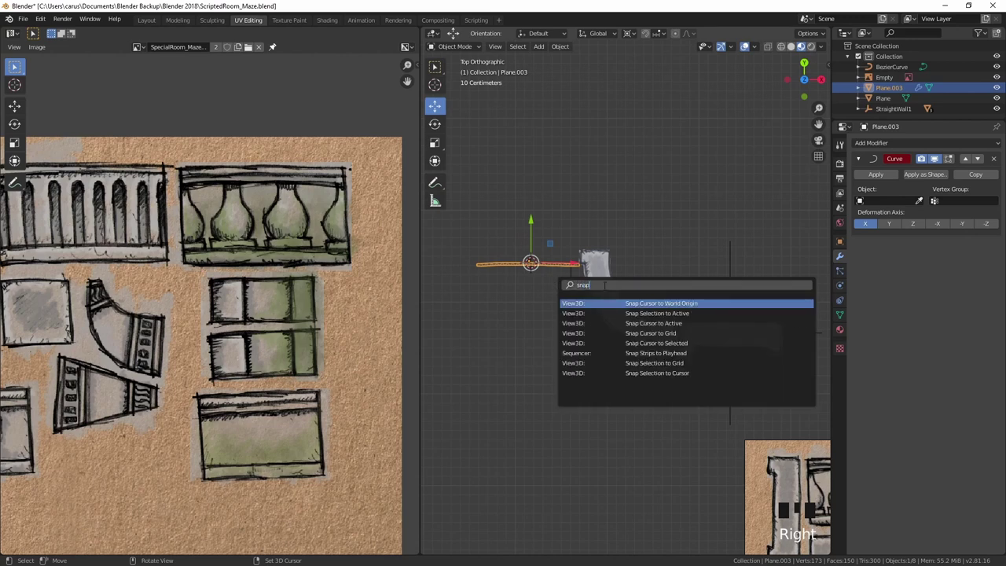
left_click(652, 344)
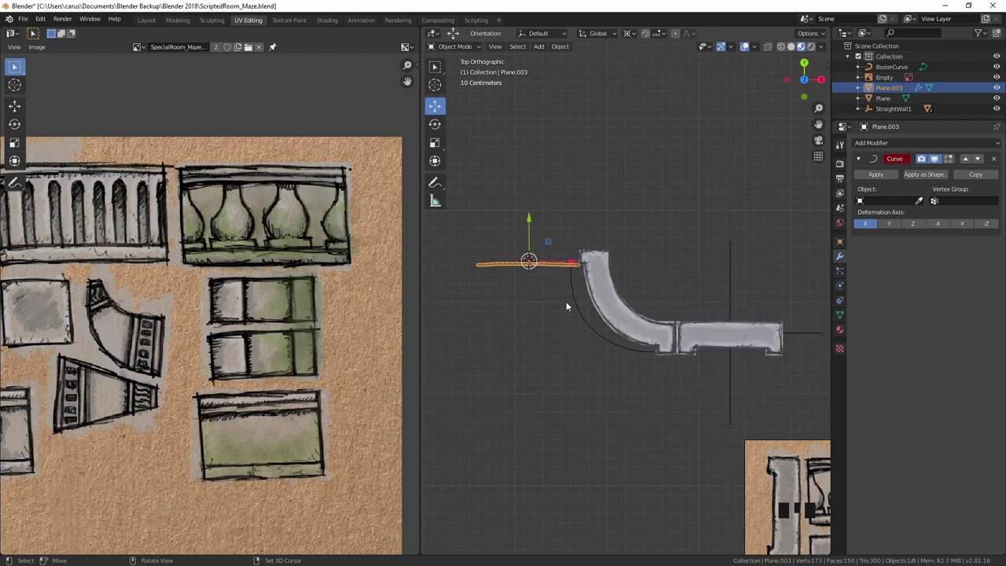
Step: Snap the 3D cursor to the selected panel, rotate the panel about 60° in top view, and move it below the Bezier curve's upper end
key("F3")
key("Return")
key("space")
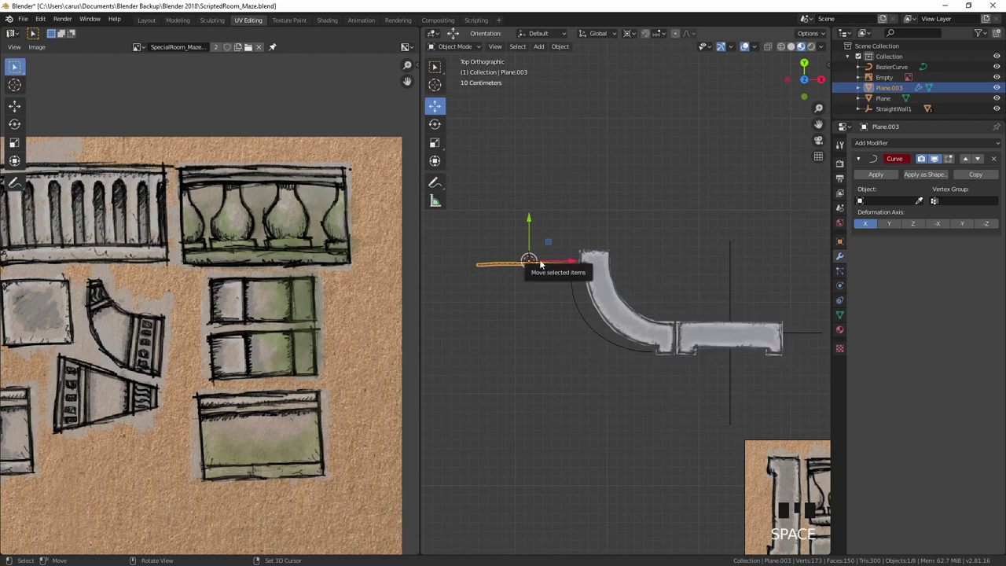
key("r")
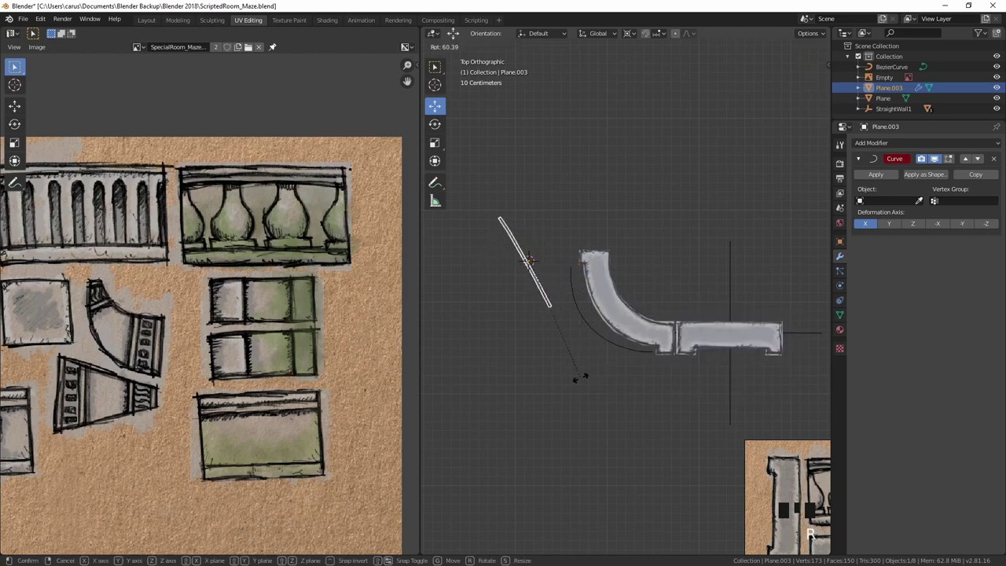
left_click(605, 338)
key("g")
left_click(631, 408)
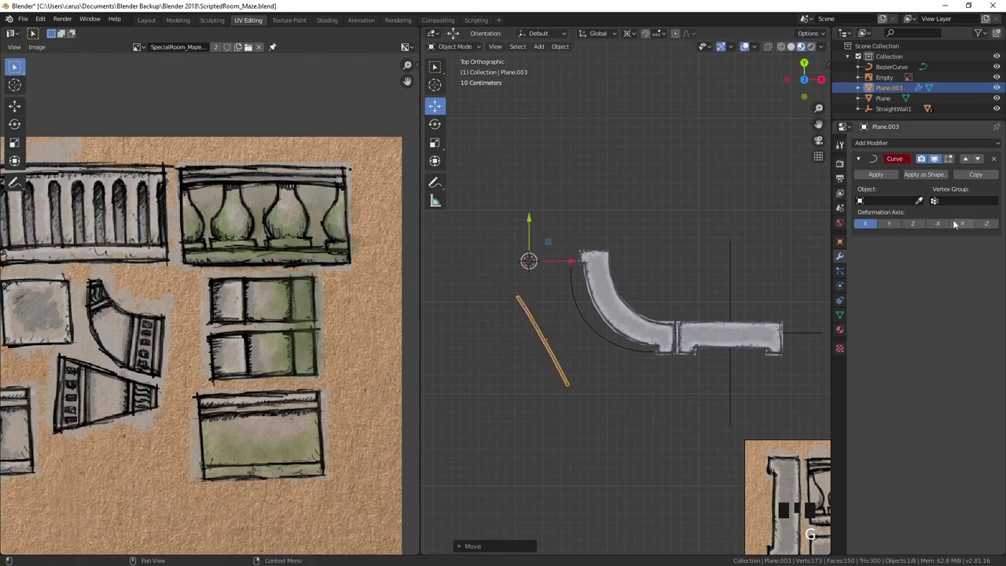
Step: Set BezierCurve as the Curve modifier's object again and move the bent panel until its arc runs parallel outside the curve
left_click(900, 201)
left_click(870, 215)
key("g")
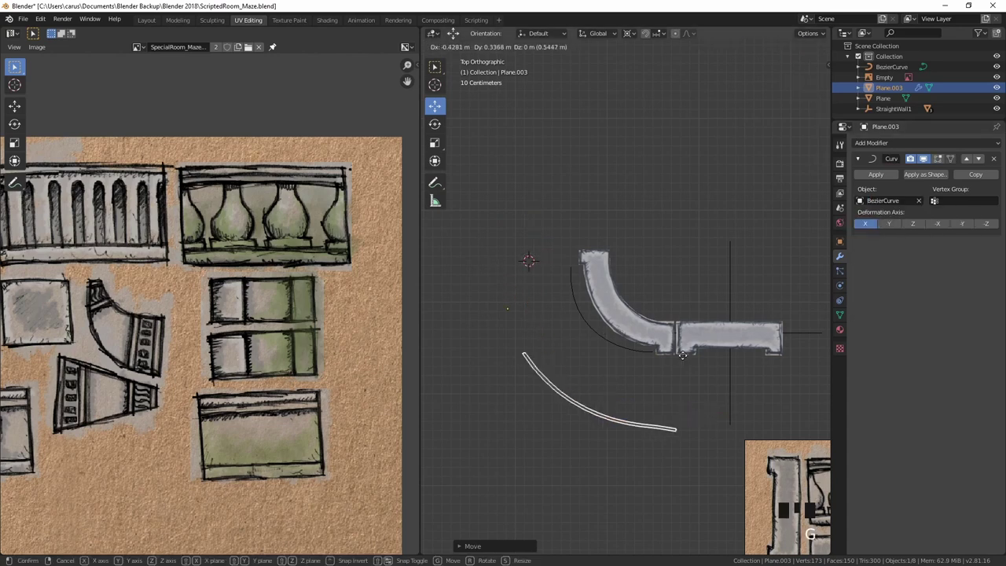
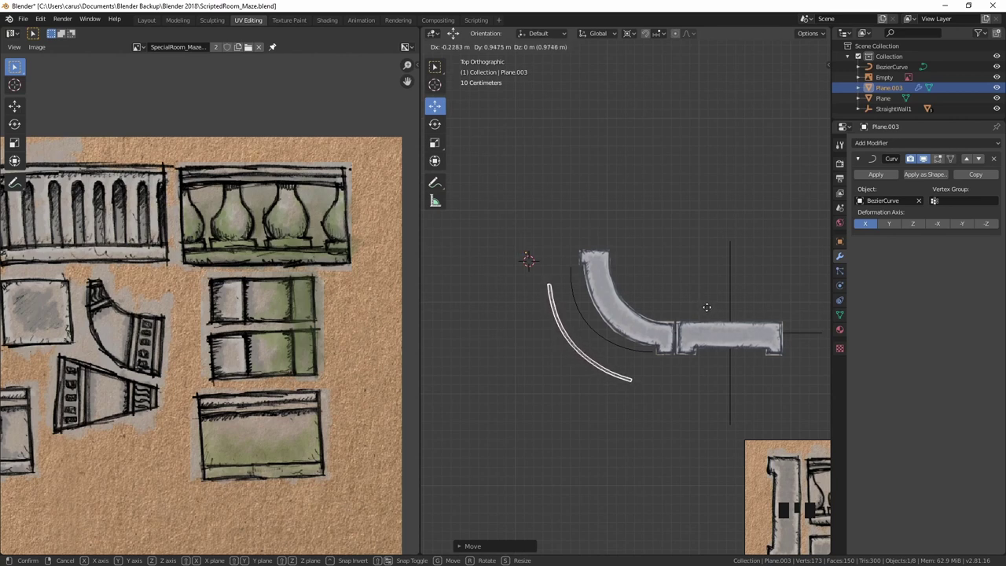
left_click(706, 306)
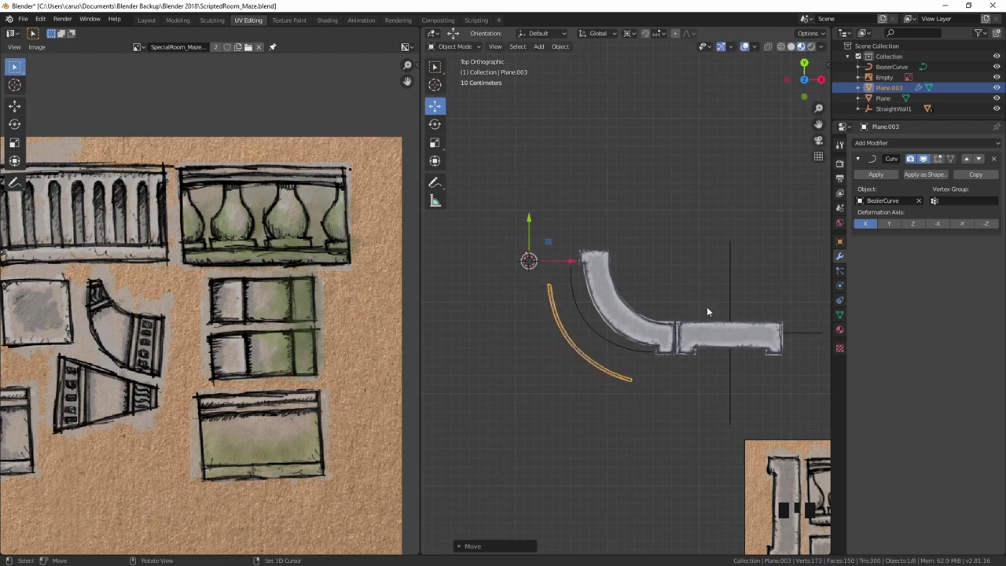
Step: Apply the Curve modifier and move the bent panel against the outer edge of the curved wall top
left_click(875, 176)
key("g")
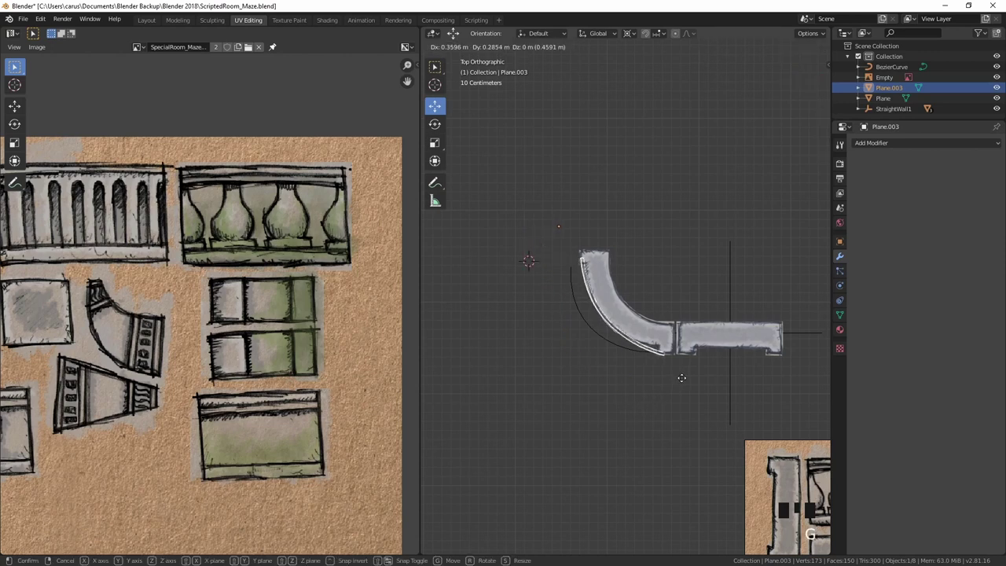
left_click(625, 326)
scroll(611, 313, "up", 3)
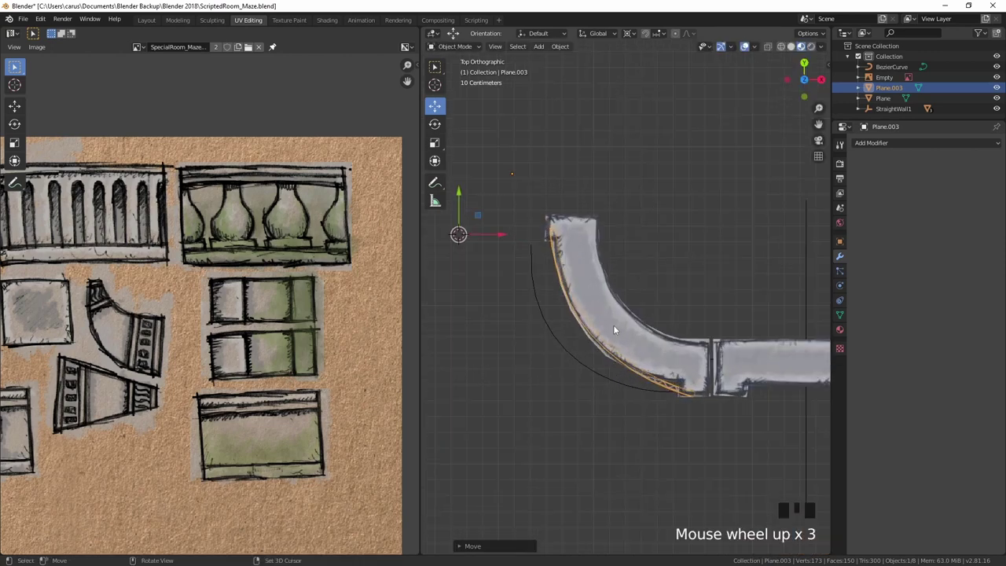
Step: Place the 3D cursor at the inner edge of the curved wall top, enable proportional editing, and try moving the panel
right_click(617, 321)
right_click(620, 309)
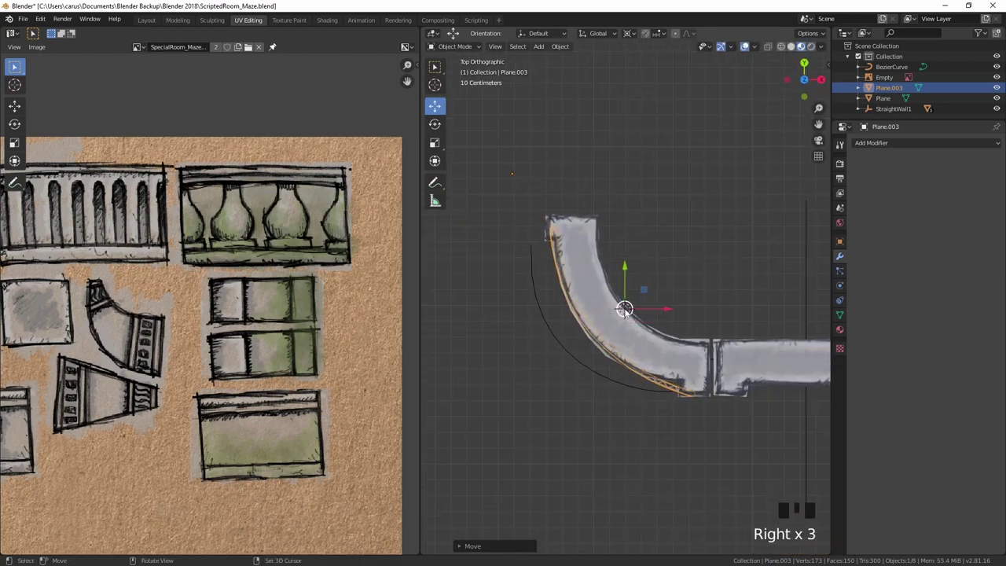
left_click(629, 34)
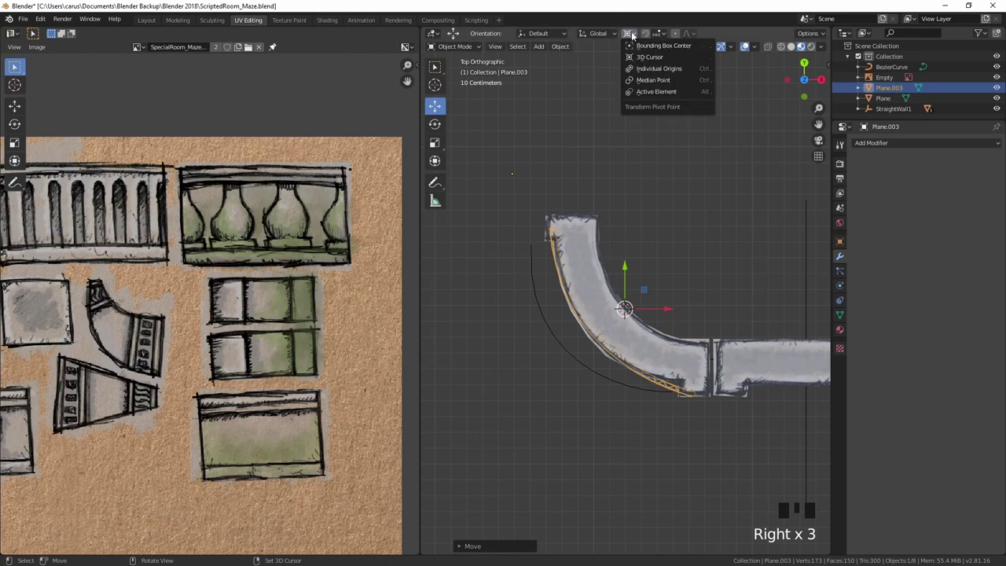
left_click(632, 36)
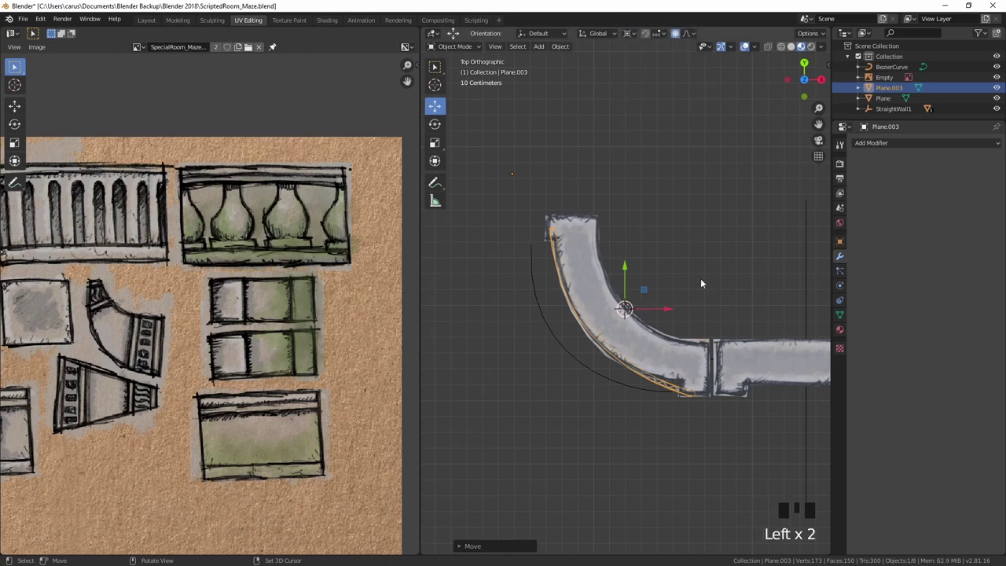
key("g")
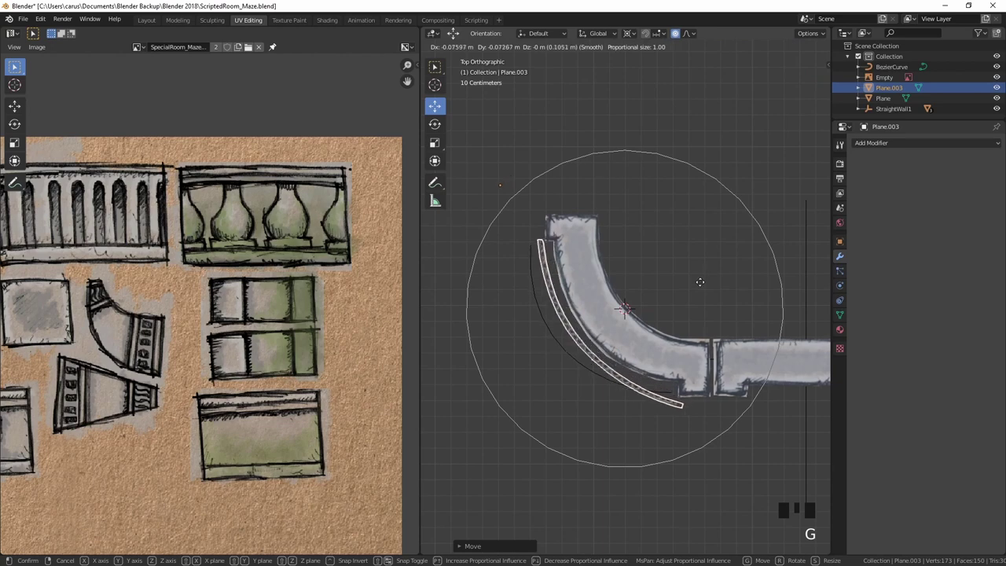
left_click(703, 286)
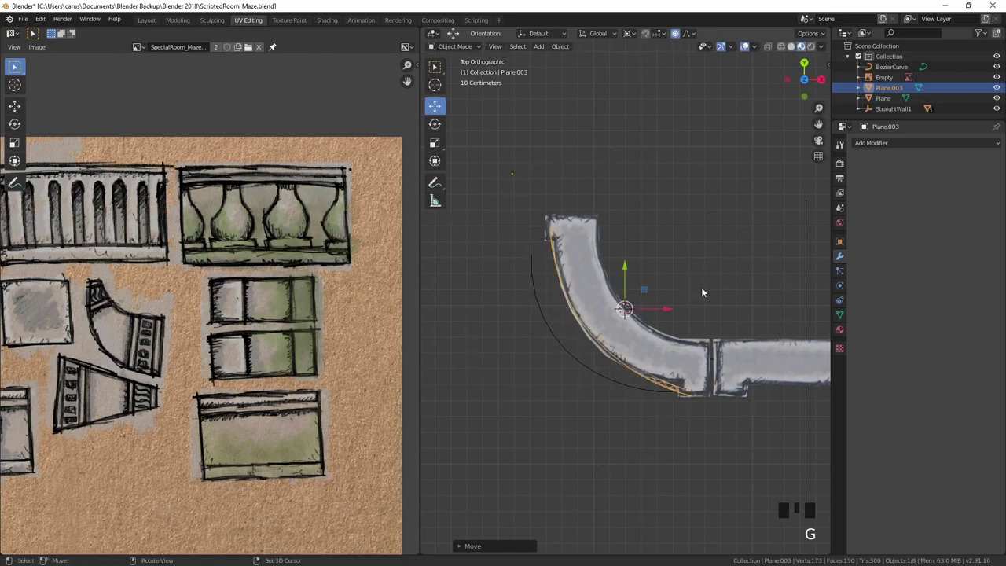
Step: Reduce the proportional influence size to 0.26 and move the panel just outside the curved wall top's outer edge
key("g")
scroll(720, 289, "up", 12)
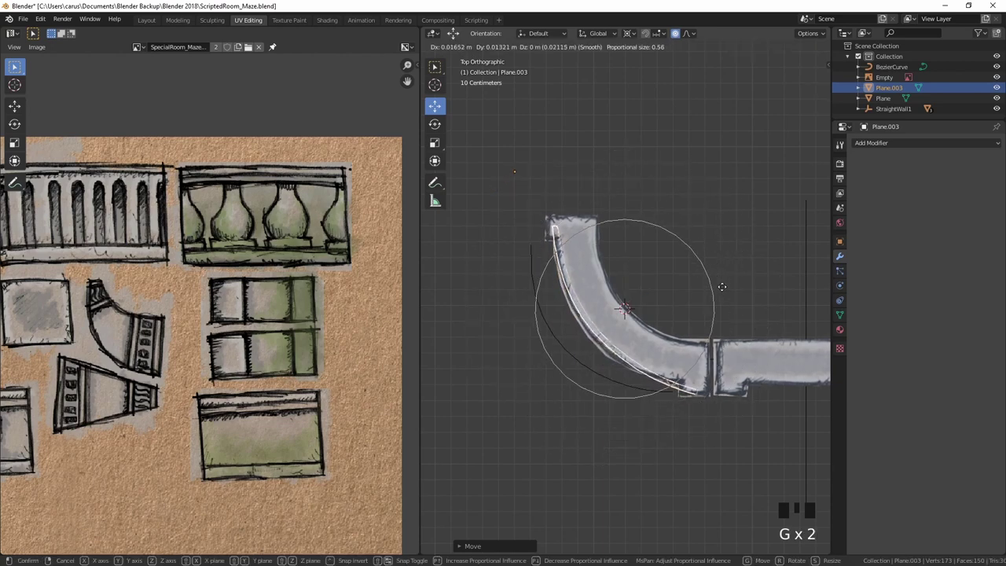
scroll(721, 286, "up", 4)
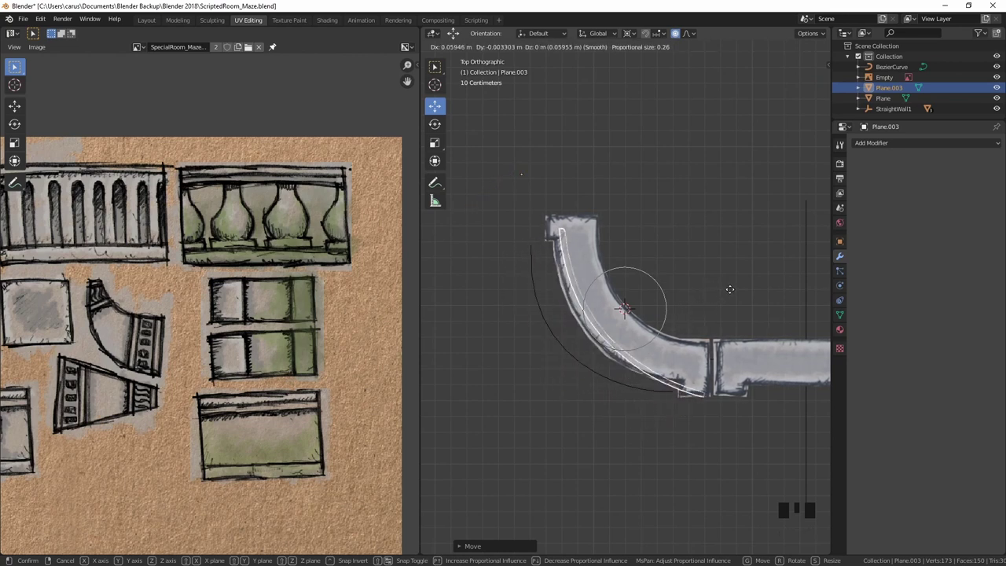
left_click(715, 301)
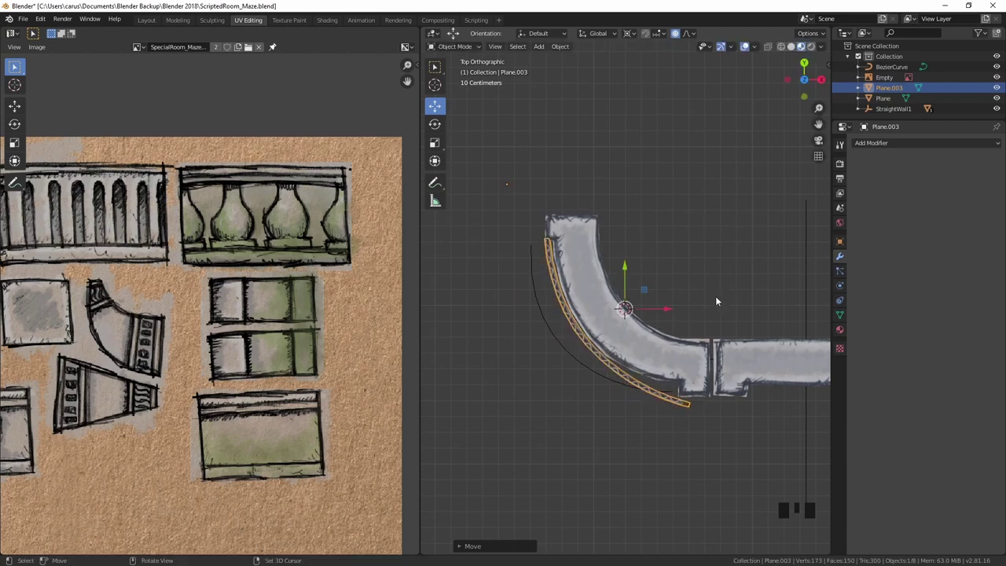
Step: Enter Edit Mode, switch to face selection, and select the panel's end face nearest the straight wall, ending in top view
middle_click_drag(661, 361, 657, 325)
key("Tab")
left_click(657, 325)
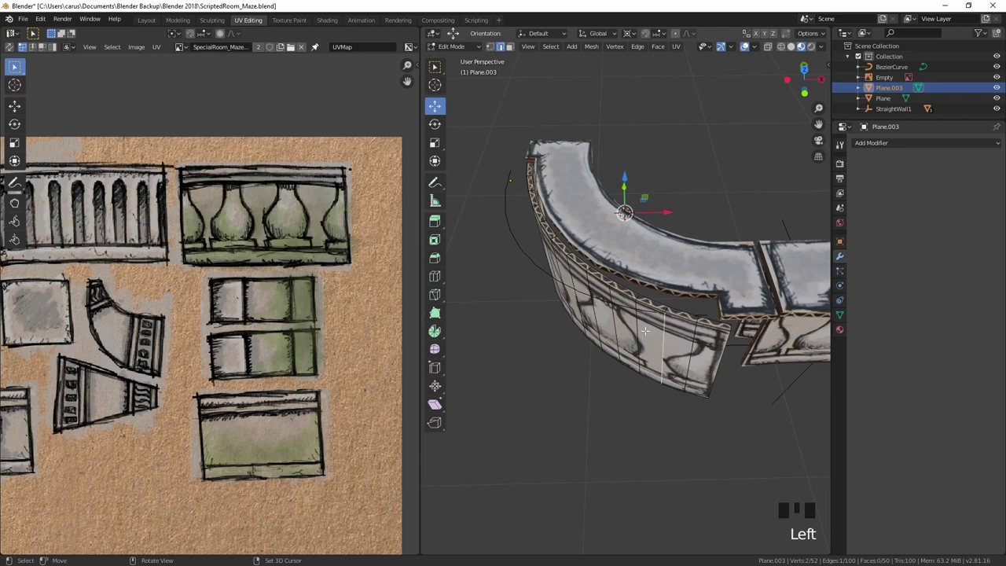
key("ctrl+Tab")
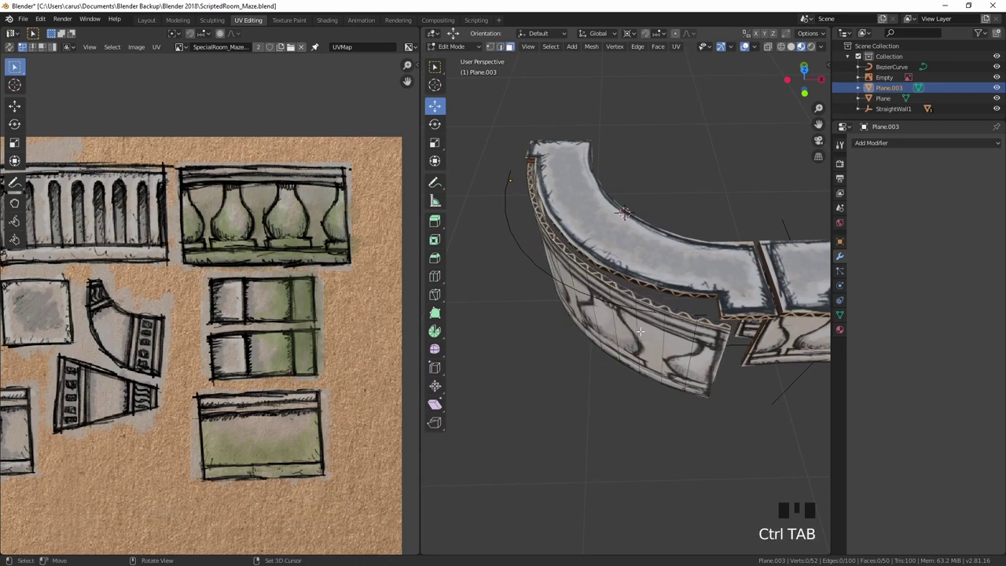
left_click(641, 331)
key("KP_7")
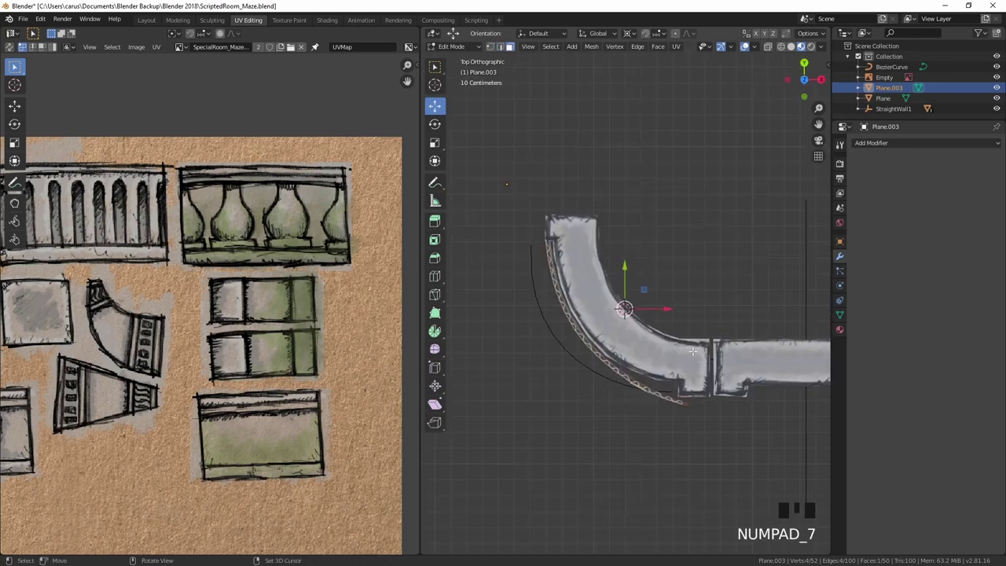
Step: Turn on proportional editing for the mesh, raise its influence size to 0.42, and try rotating and moving the end face
right_click(667, 340)
key("r")
left_click(734, 350)
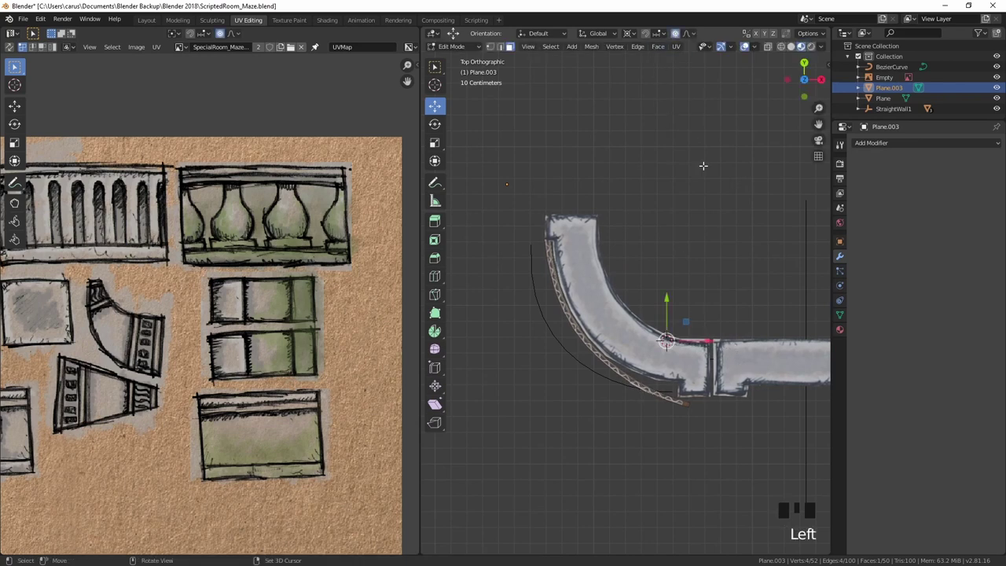
key("g")
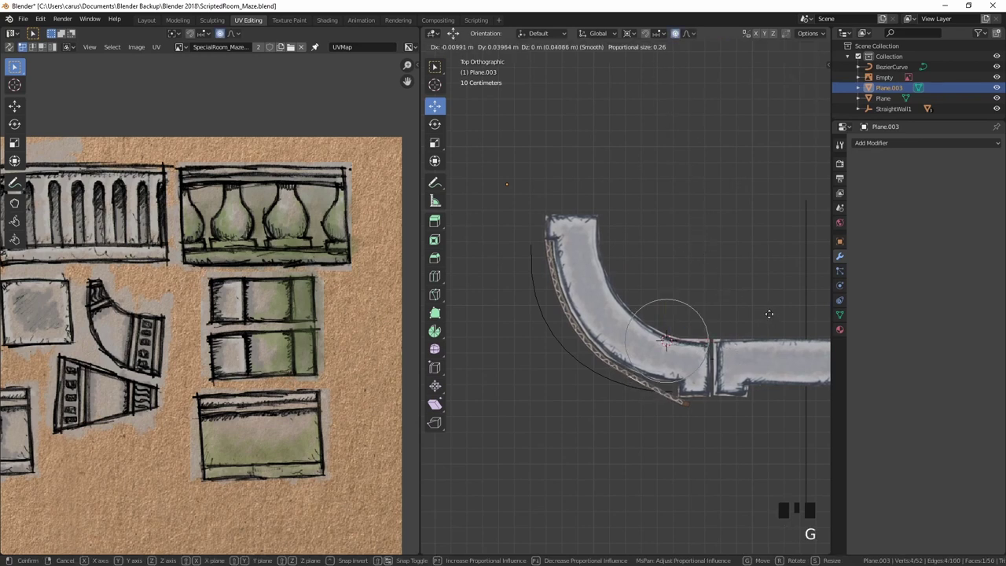
scroll(772, 322, "down", 5)
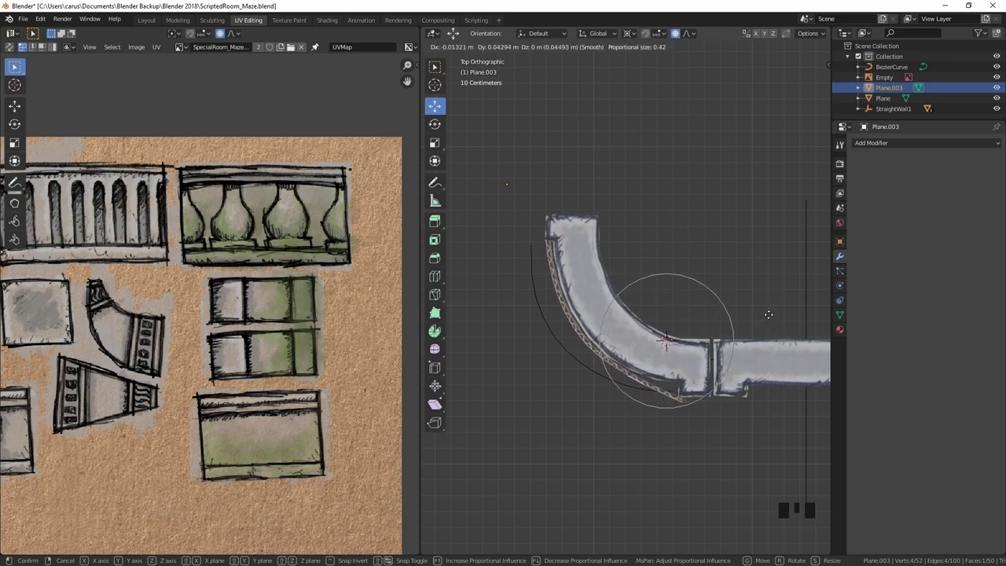
left_click(773, 316)
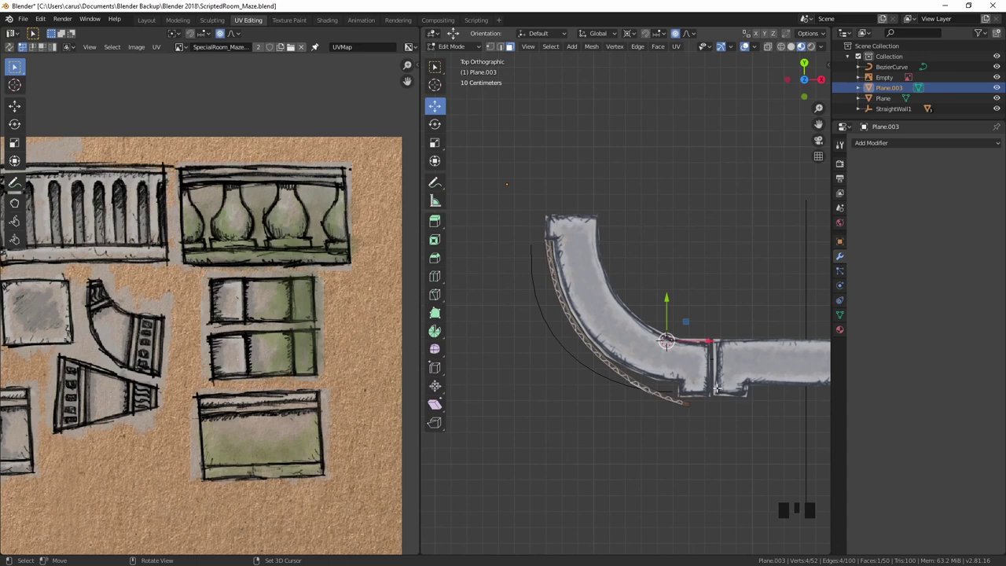
right_click(719, 322)
key("r")
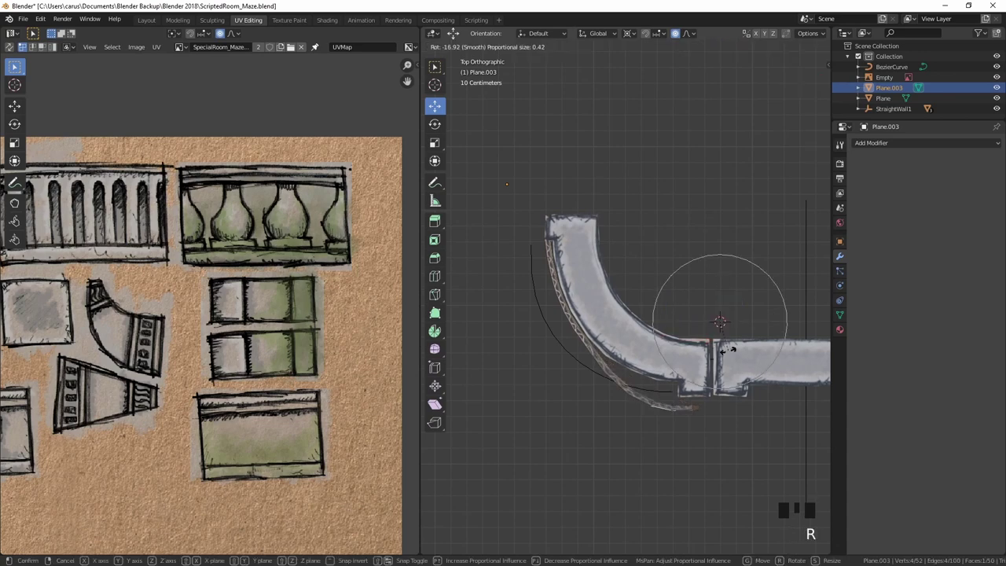
left_click(727, 345)
Step: Place the 3D cursor inside the curved wall top, rotate the end face about -8° around it, and move the face closer to the top
right_click(651, 348)
key("r")
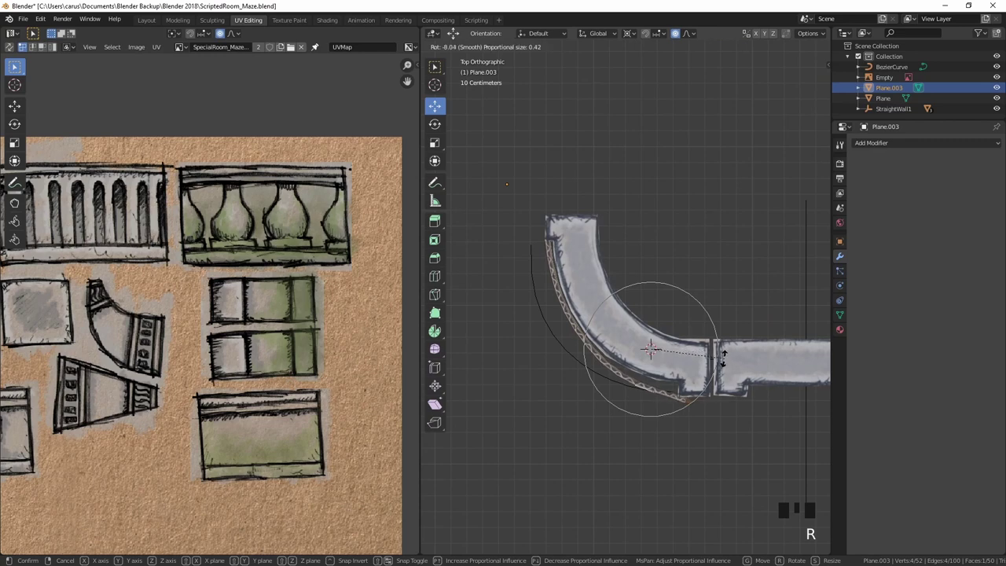
left_click(719, 358)
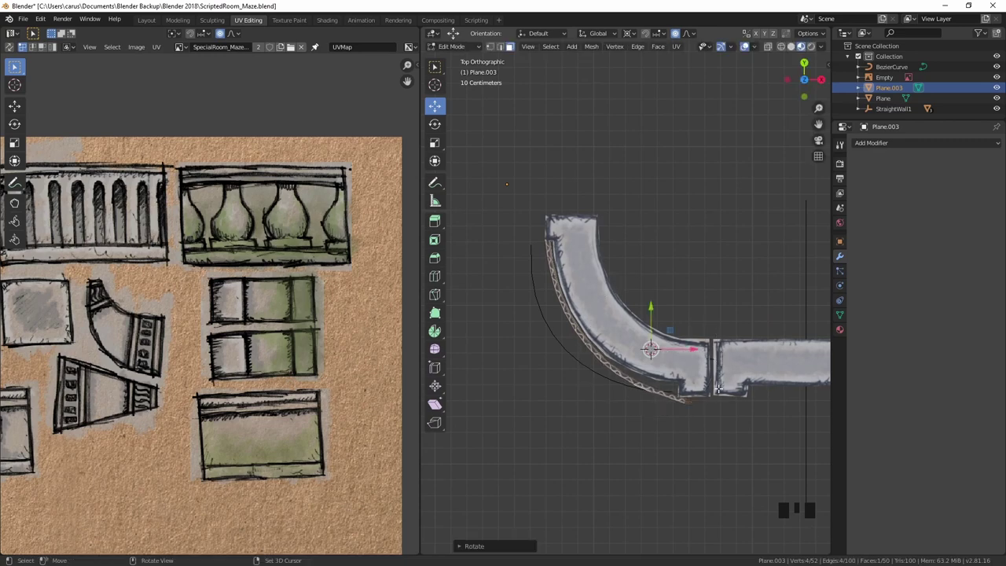
key("g")
left_click(718, 388)
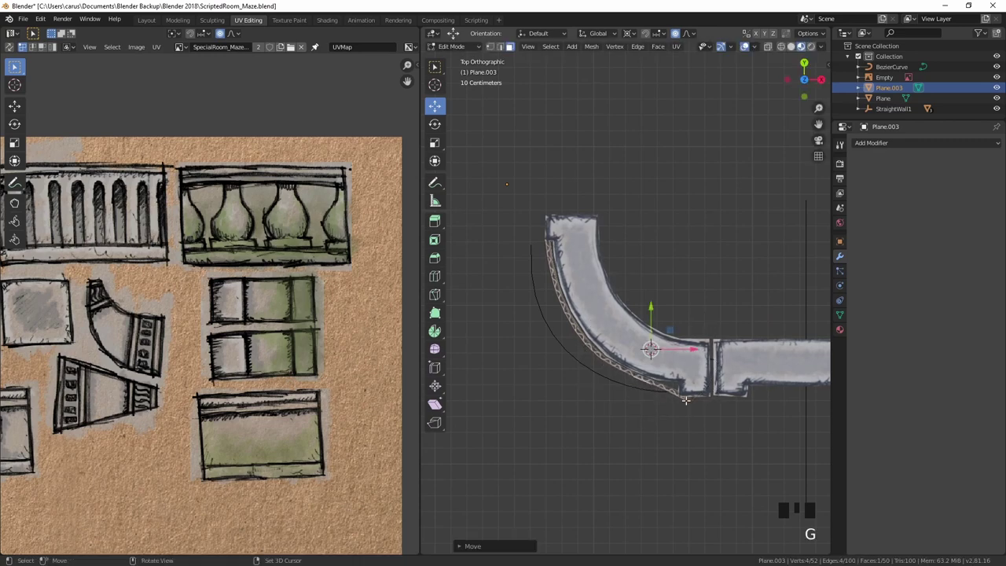
Step: Reselect the panel's end face, rotate it about -5° in top view, and move it to follow the curved wall top's outer edge
middle_click_drag(684, 399, 688, 365)
left_click(703, 369)
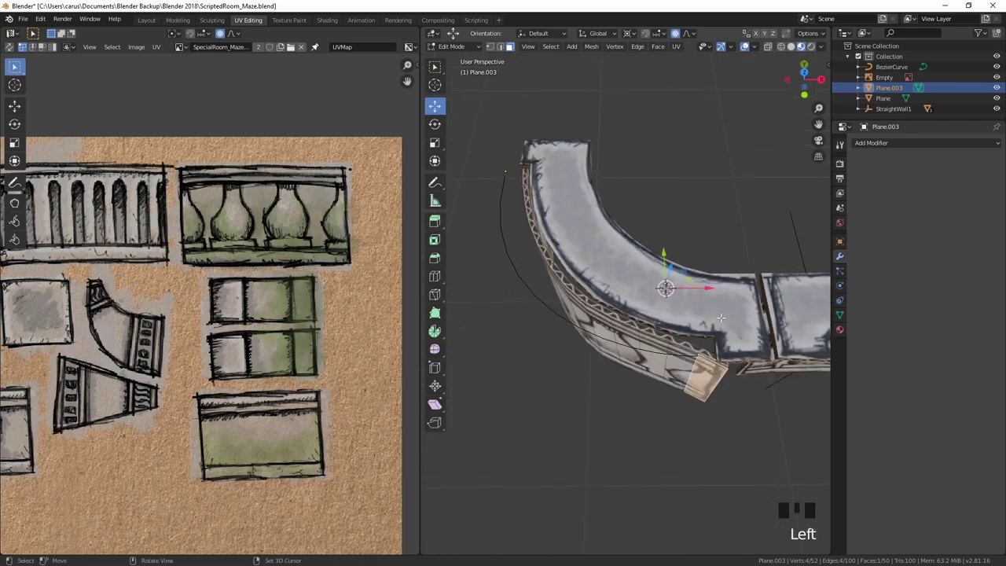
key("KP_7")
key("r")
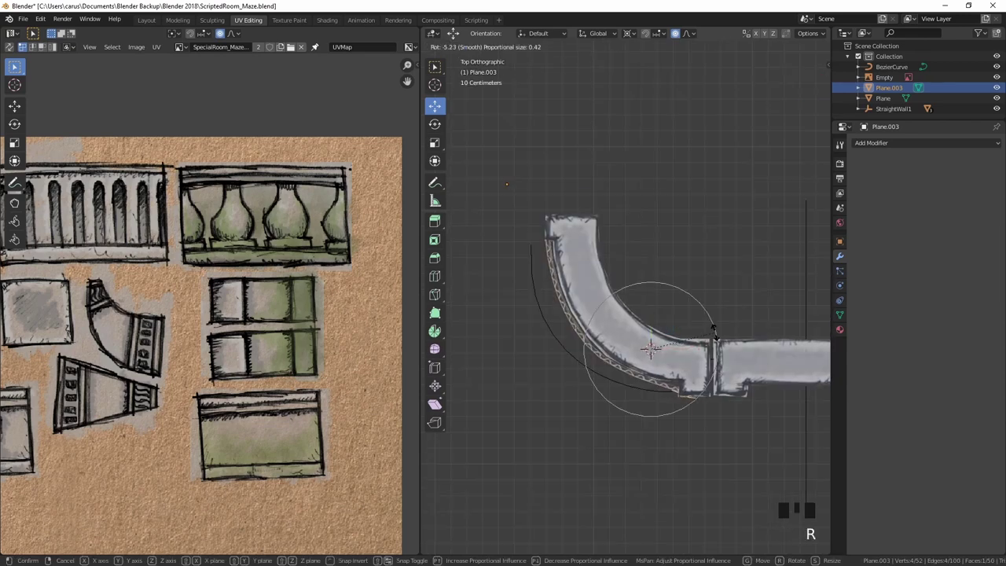
left_click(713, 328)
key("g")
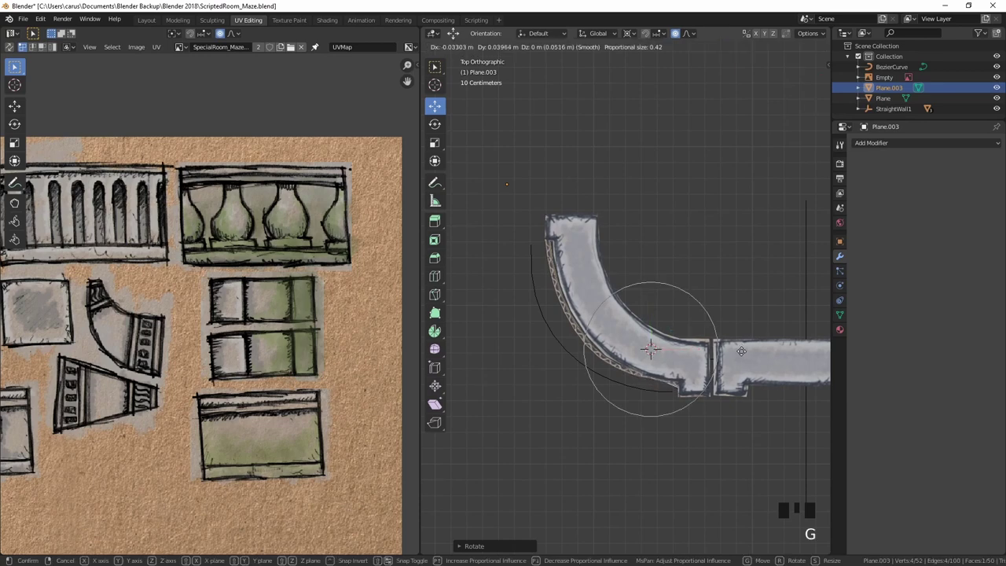
left_click(744, 355)
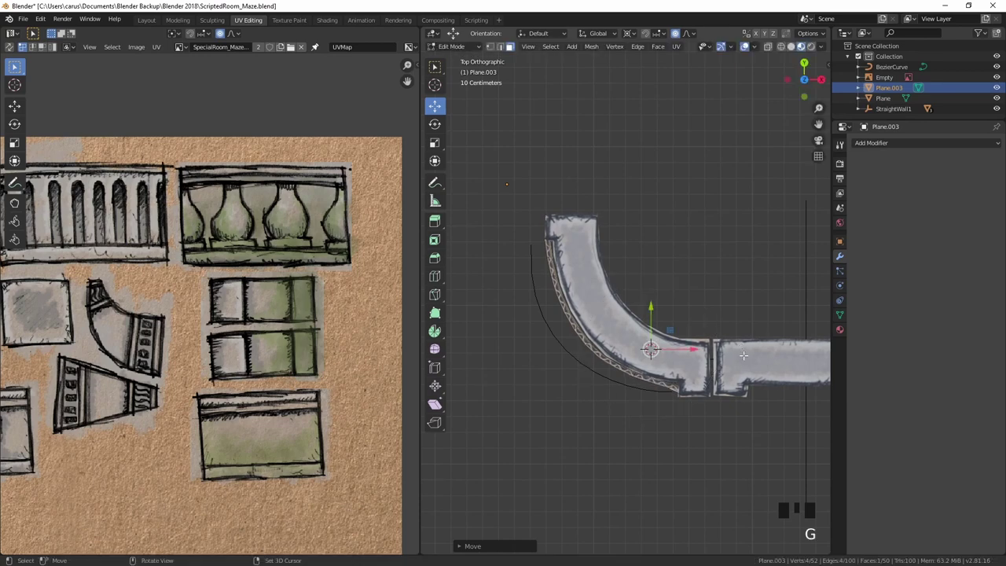
Step: Leave Edit Mode and move the whole panel slightly inward so it sits beneath the curved wall top's outer edge
key("Tab")
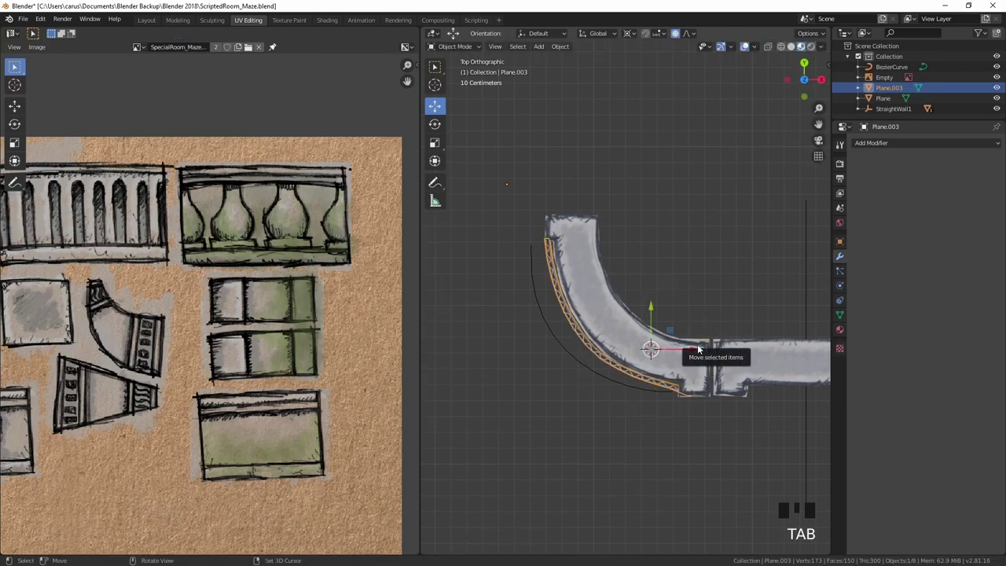
key("g")
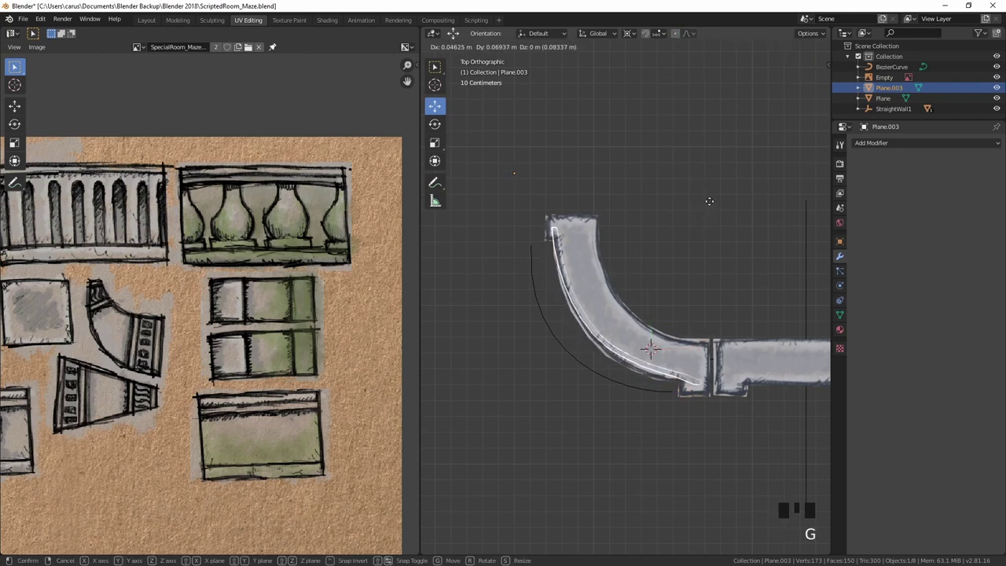
left_click(710, 201)
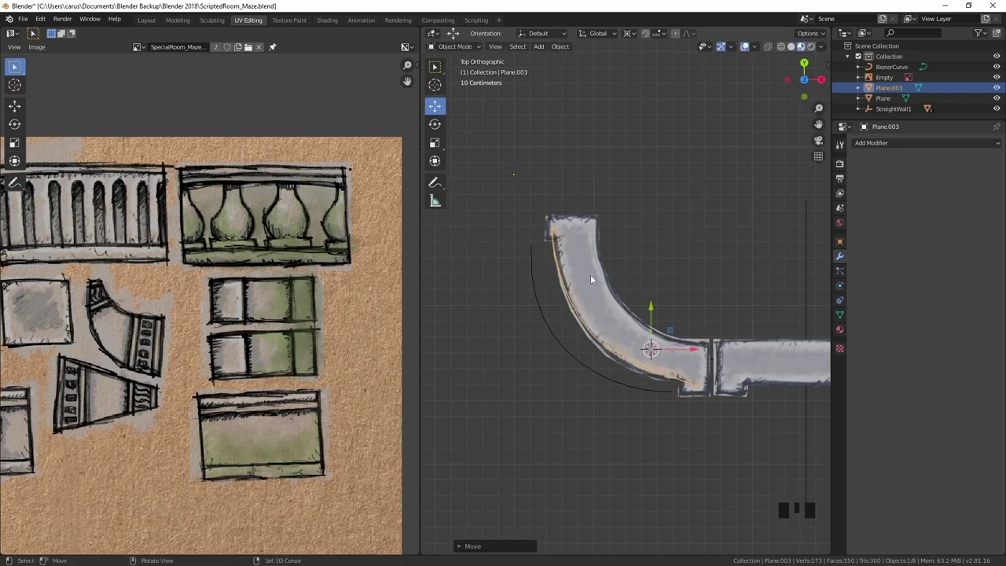
Step: Search for the shade command and apply it to the curved baluster panel
middle_click_drag(579, 278, 636, 280)
left_click(636, 279)
key("F3")
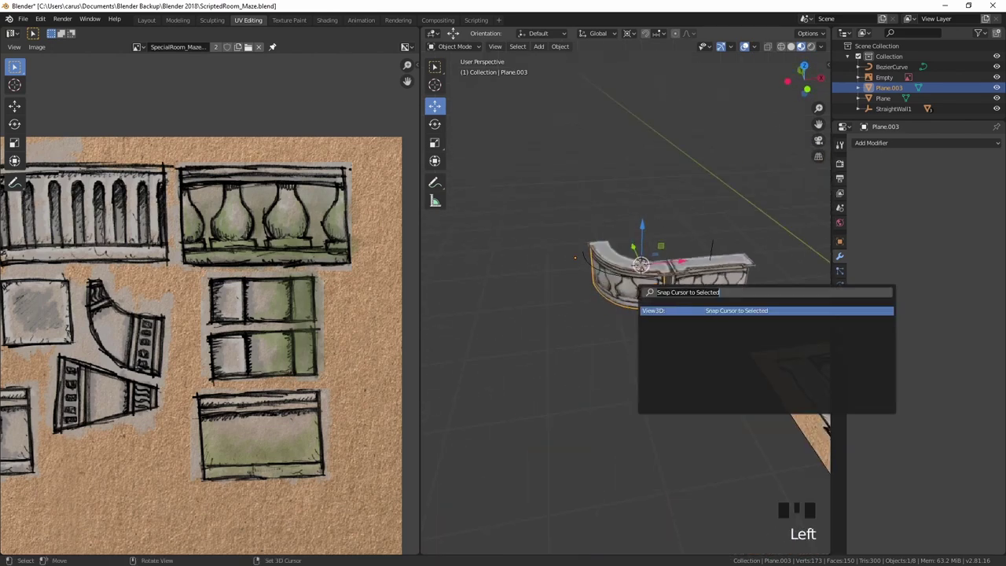
type("shade")
key("Return")
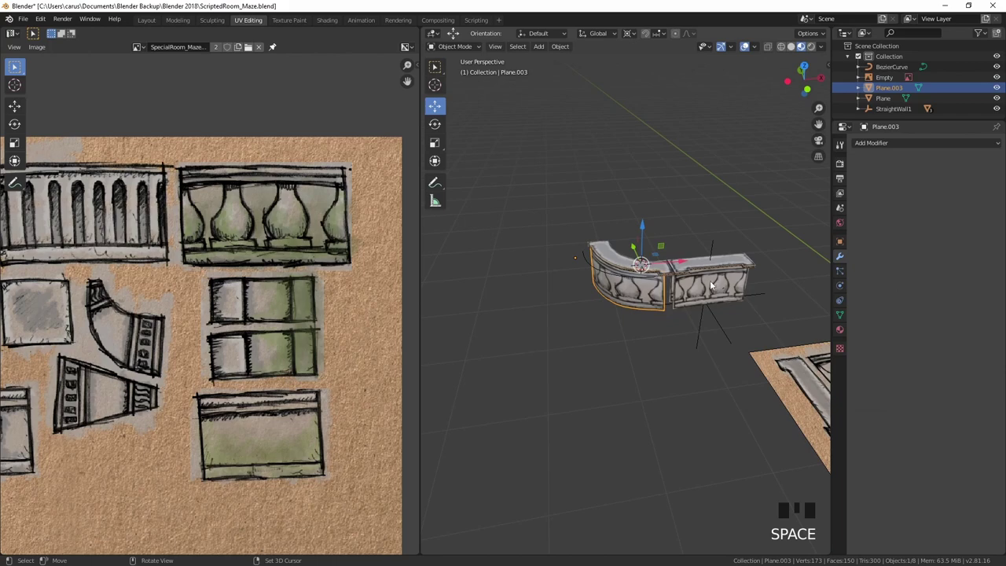
middle_click_drag(711, 287, 671, 301)
Step: Cut an edge loop across the column cap plane at the lower end of the sketched rounded bulge
key("KP_7")
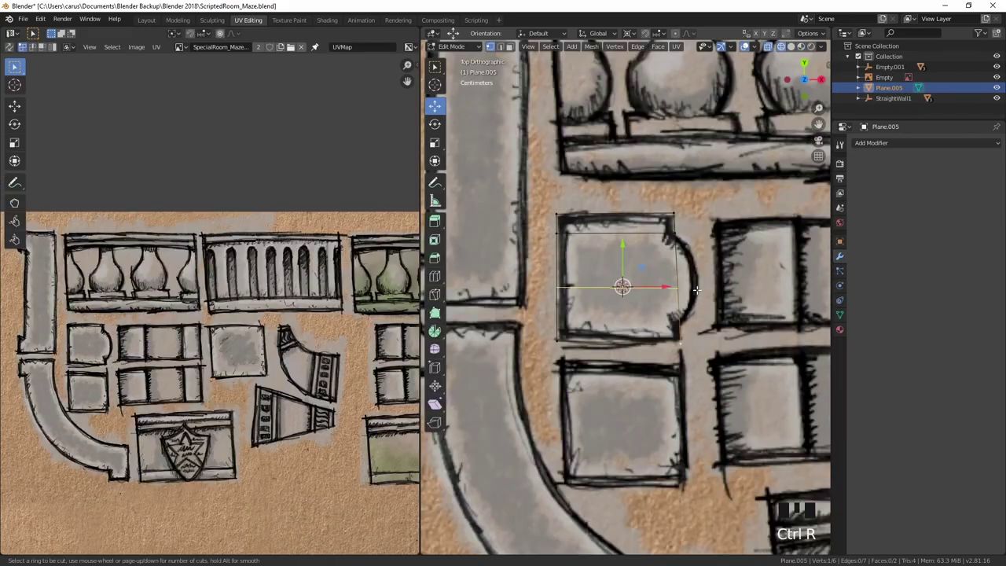
left_click(700, 306)
left_click(703, 323)
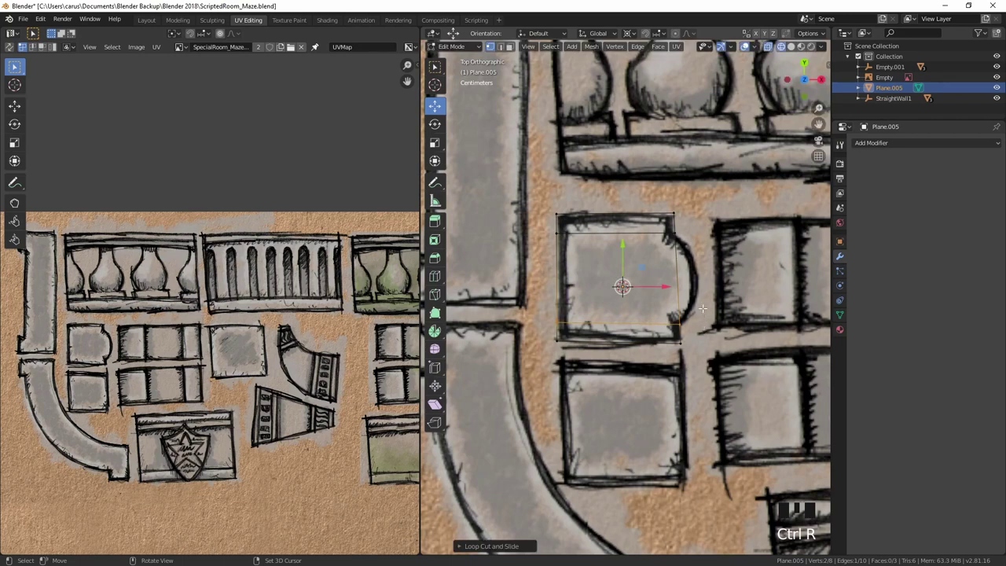
left_click(687, 235, "shift")
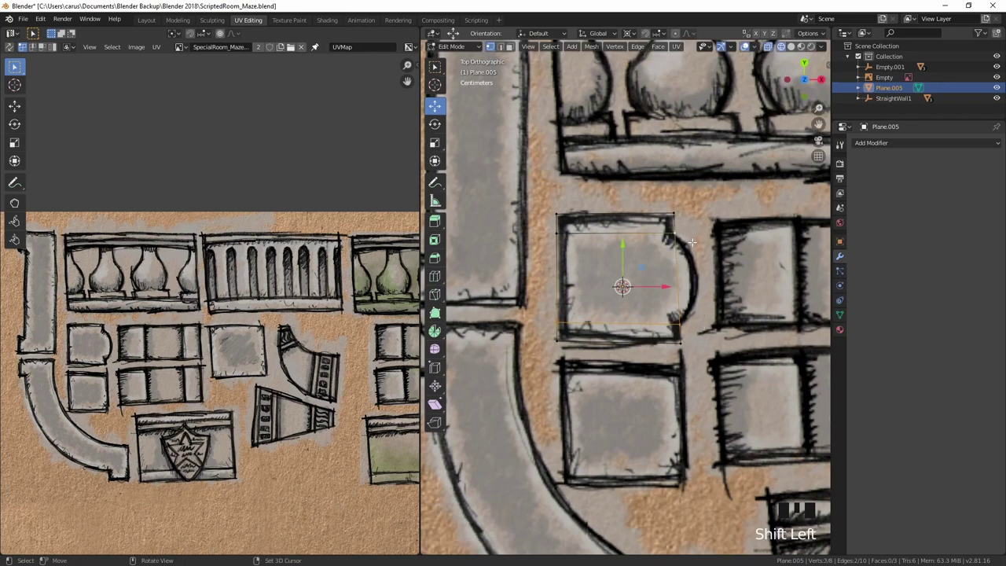
key("e")
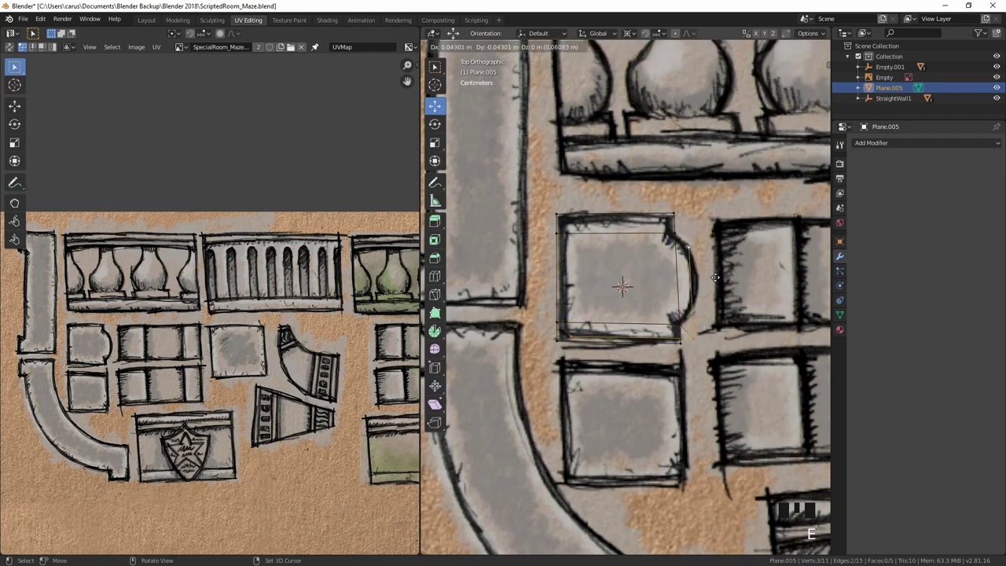
right_click(714, 277)
key("ctrl+z")
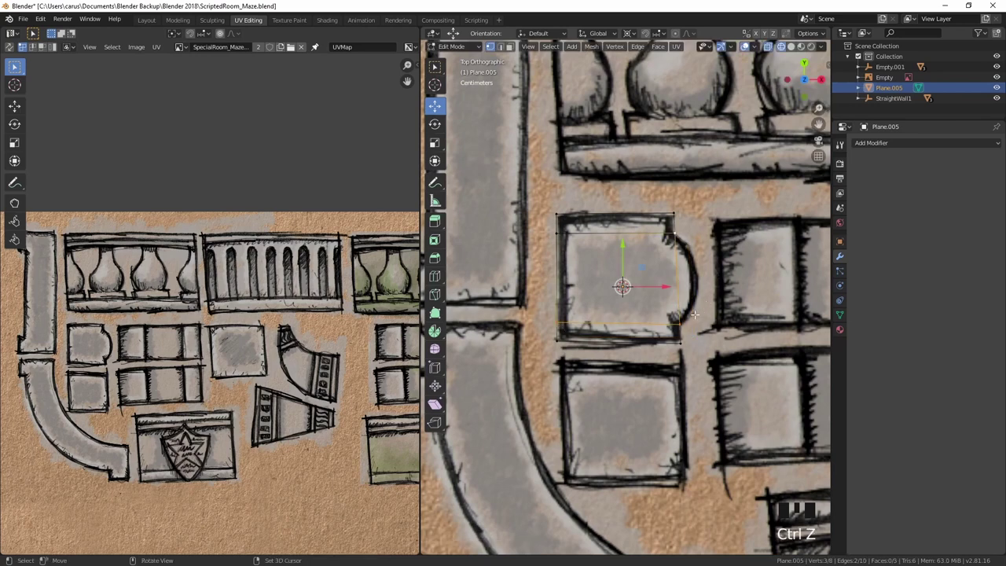
Step: Extrude the cap's side edge toward the sketched rounded bulge and move its lower vertex onto the outline
left_click(692, 314)
key("e")
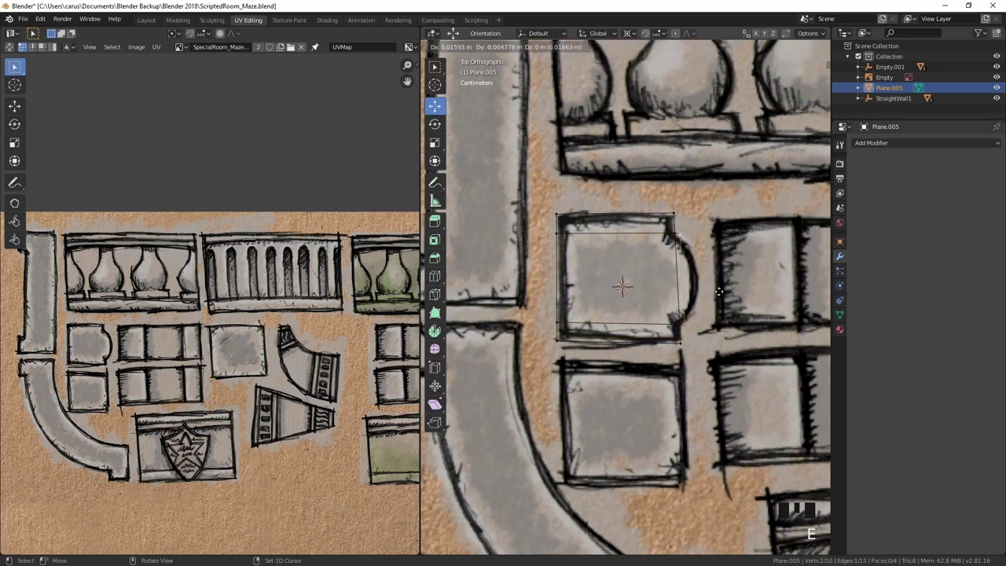
left_click(722, 298)
left_click(698, 330)
key("g")
left_click(700, 311)
Step: Extrude the bulge edge outward a second time and adjust its upper vertex to follow the sketched curve
middle_click_drag(692, 263, 633, 263, "shift")
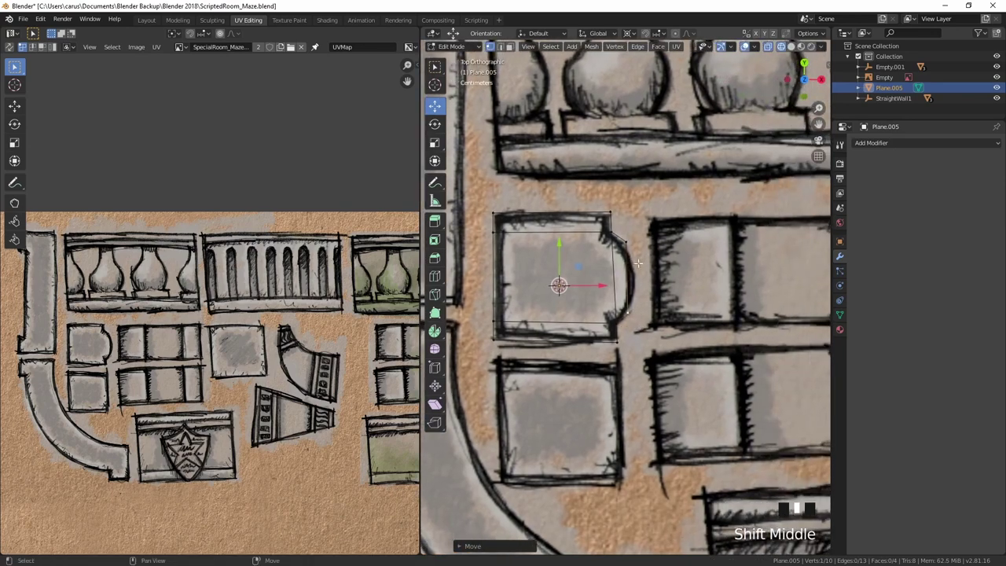
scroll(632, 264, "up", 3)
left_click(646, 224, "shift")
key("e")
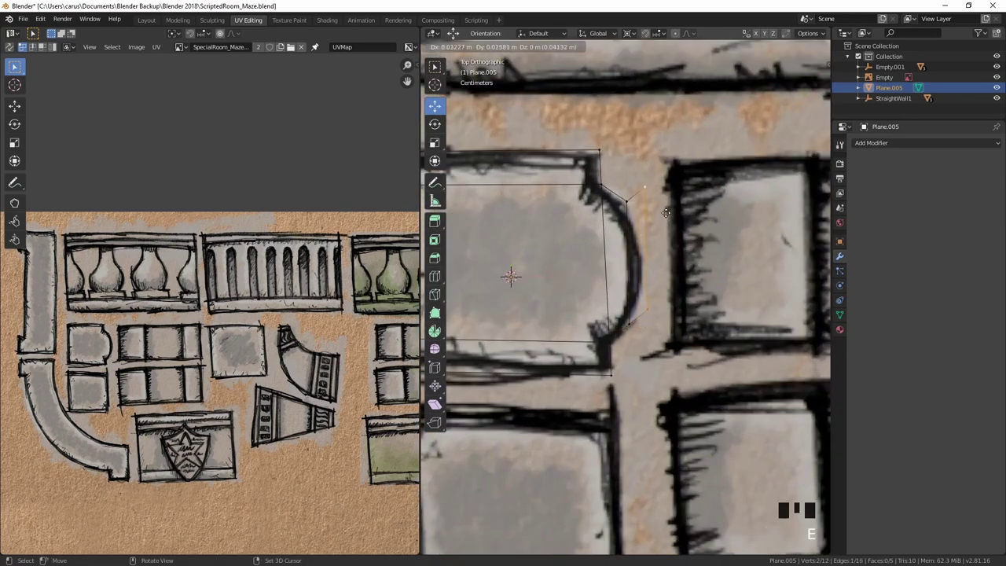
left_click(653, 180)
key("g")
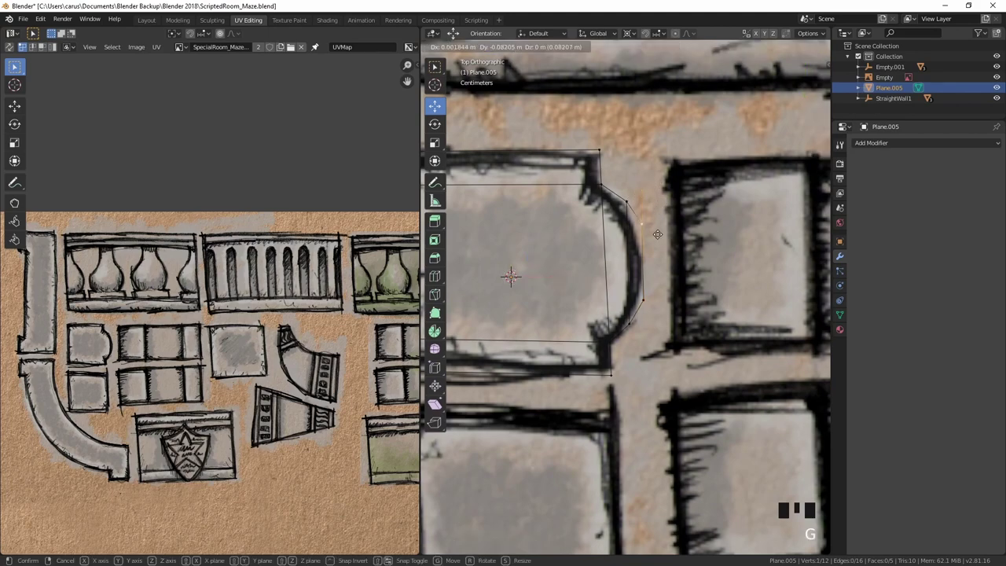
left_click(658, 247)
Step: Unwrap the entire cap mesh, then scale and rotate its UVs to fit the cap sketch on the texture
scroll(648, 294, "down", 5)
key("a")
key("a")
key("a")
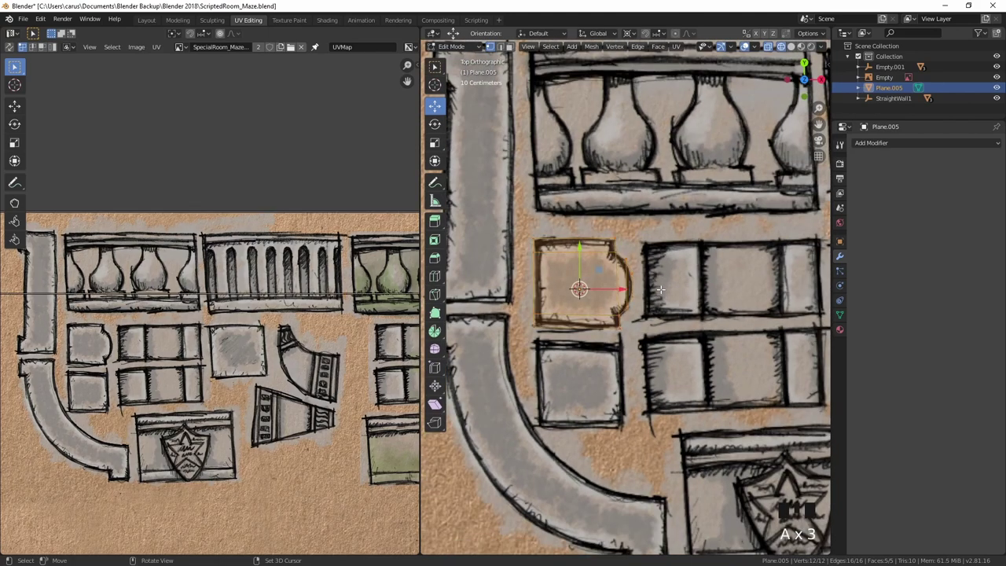
key("u")
left_click(660, 287)
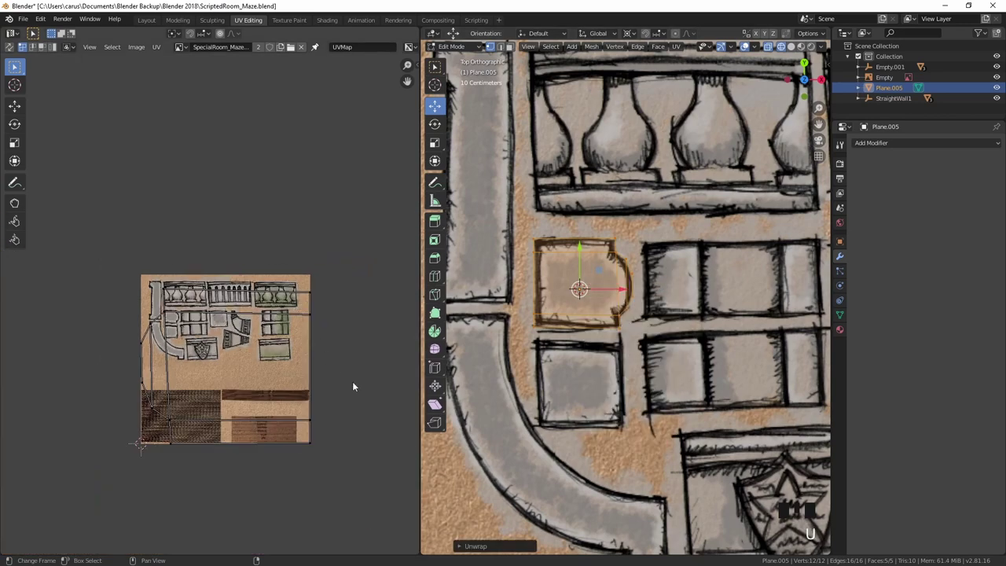
key("s")
left_click(255, 352)
key("r")
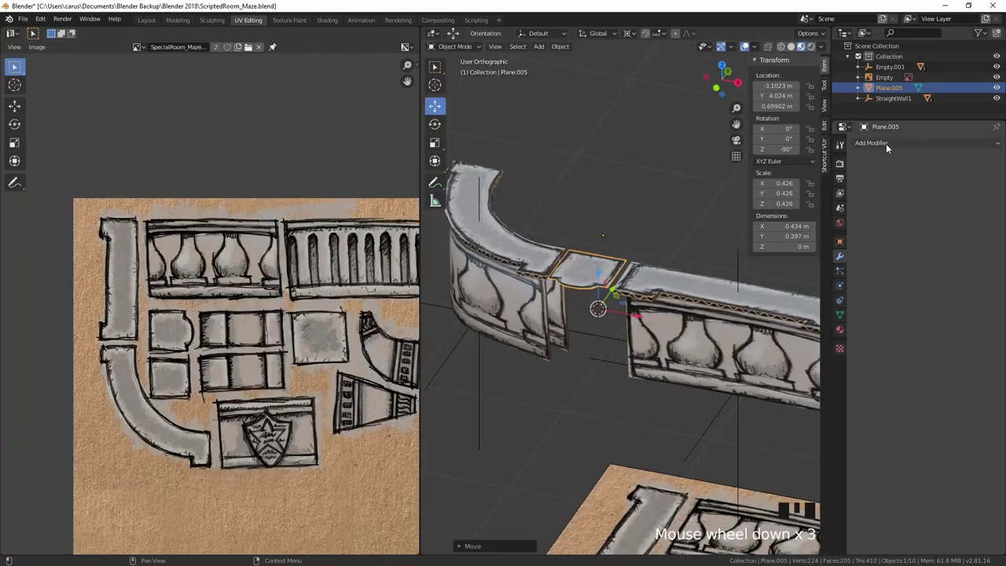
Step: Add a Solidify modifier to the column cap, set its thickness to 0.16 m, and apply it
left_click(886, 143)
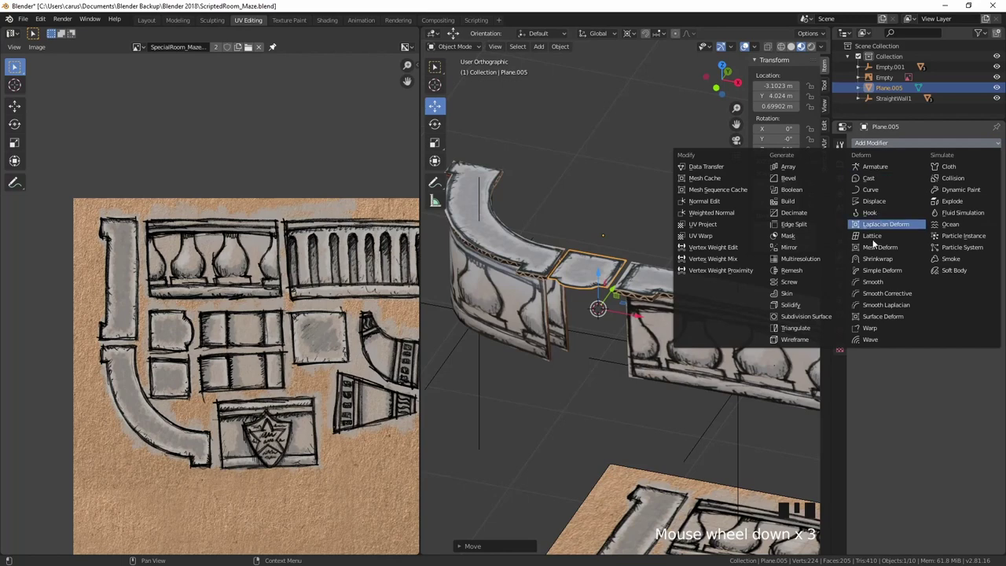
left_click(791, 304)
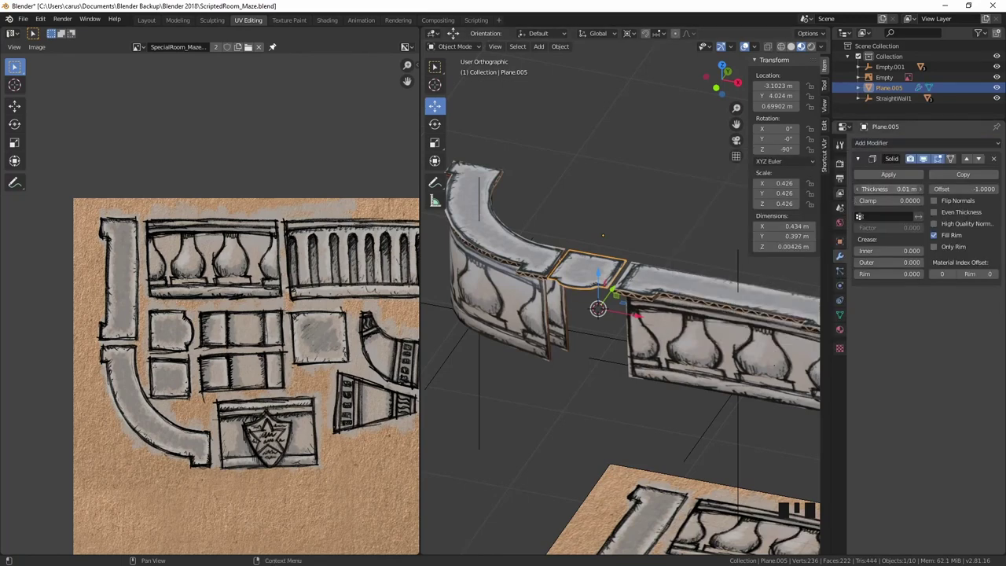
left_click_drag(888, 188, 916, 189)
scroll(613, 283, "up", 3)
middle_click_drag(613, 283, 621, 271)
left_click_drag(892, 188, 913, 189)
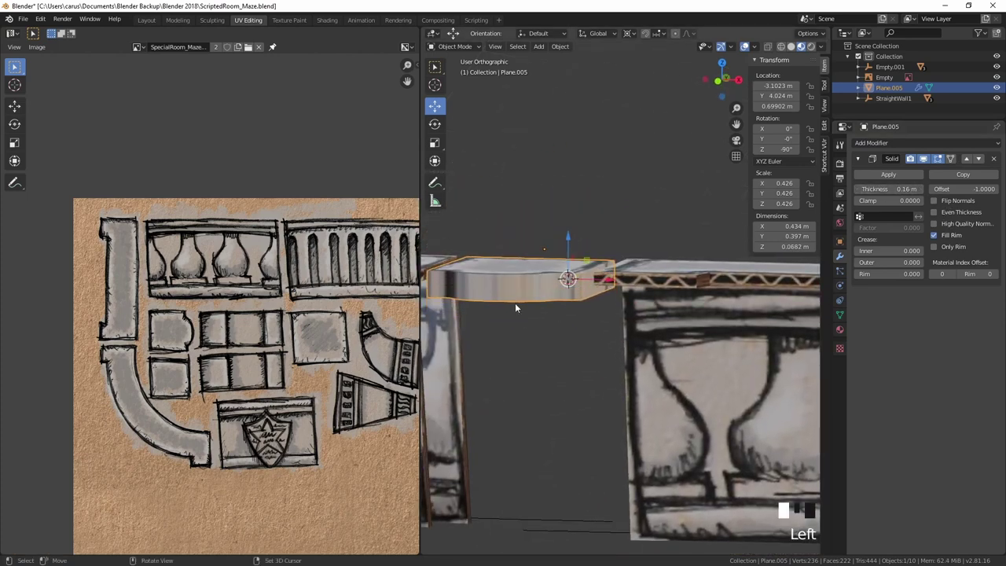
left_click(887, 174)
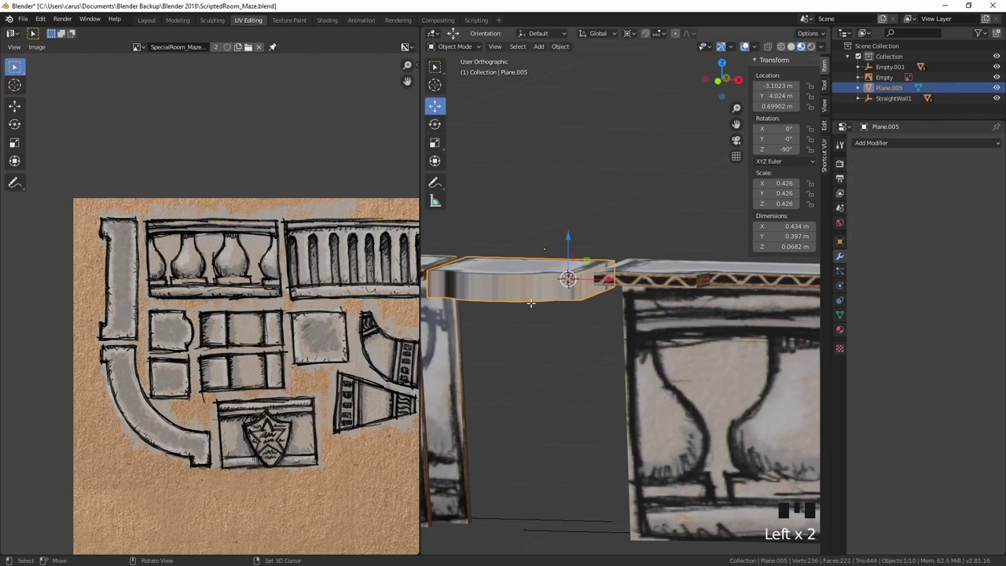
Step: Select all the rim faces along the rounded front of the column cap in face mode
key("Tab")
key("ctrl+Tab")
left_click(503, 324)
left_click(567, 296)
left_click(548, 295, "shift")
left_click(530, 295, "shift")
middle_click_drag(496, 297, 591, 369, "shift")
left_click(576, 307, "ctrl+shift")
left_click(588, 277, "shift")
middle_click_drag(594, 322, 631, 327)
left_click(626, 314, "shift")
left_click(628, 301, "shift")
left_click(627, 298, "shift")
scroll(643, 334, "down", 2)
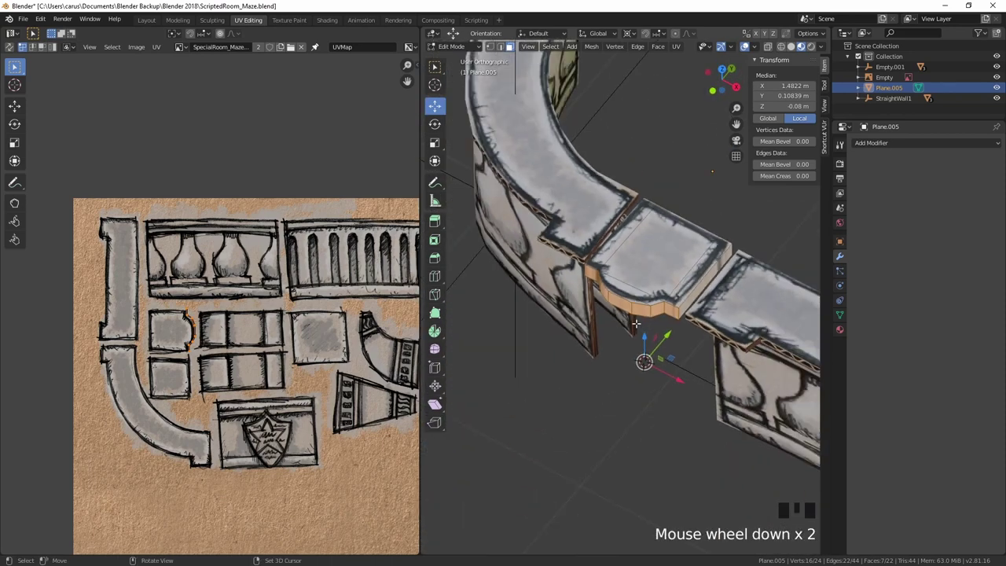
Step: Unwrap the selected rim faces, scale and move their UVs over the texture, and rotate them 90°
key("u")
left_click(637, 326)
scroll(297, 416, "down", 5)
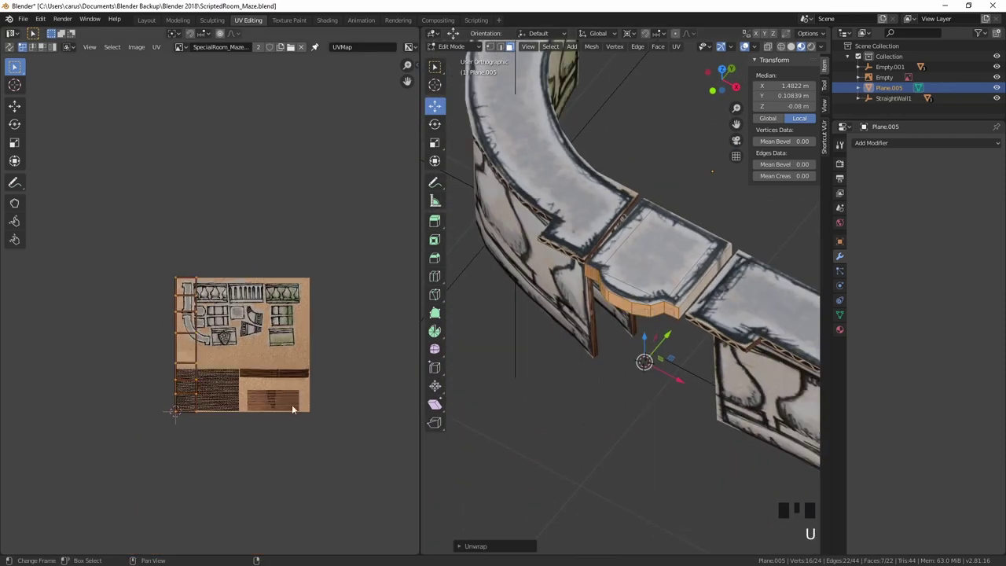
key("s")
left_click(244, 346)
key("g")
left_click(277, 384)
type("r90")
key("Return")
scroll(281, 381, "up", 9)
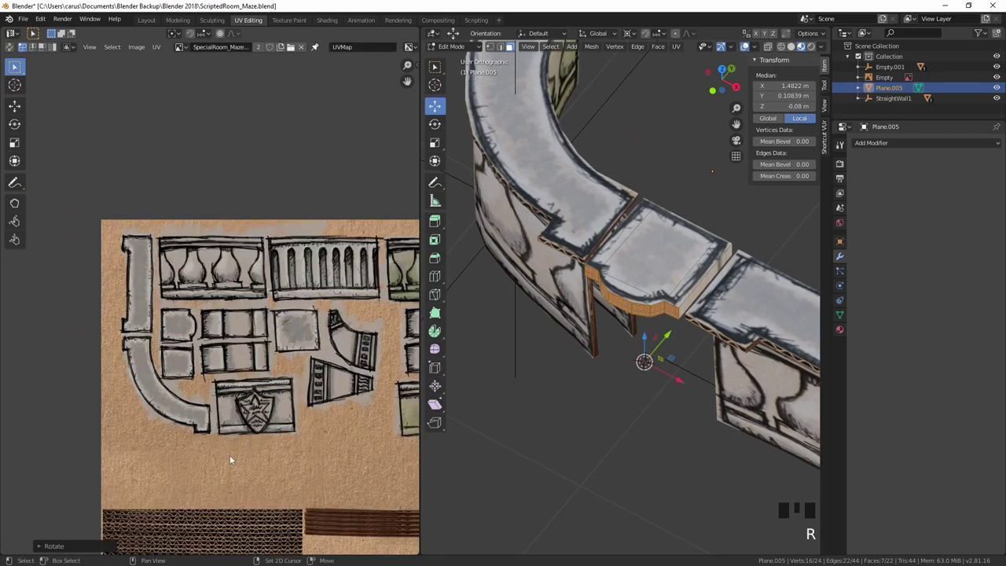
Step: Unwrap the column panel's edge faces in groups, moving and scaling their UVs on the texture
key("KP_5")
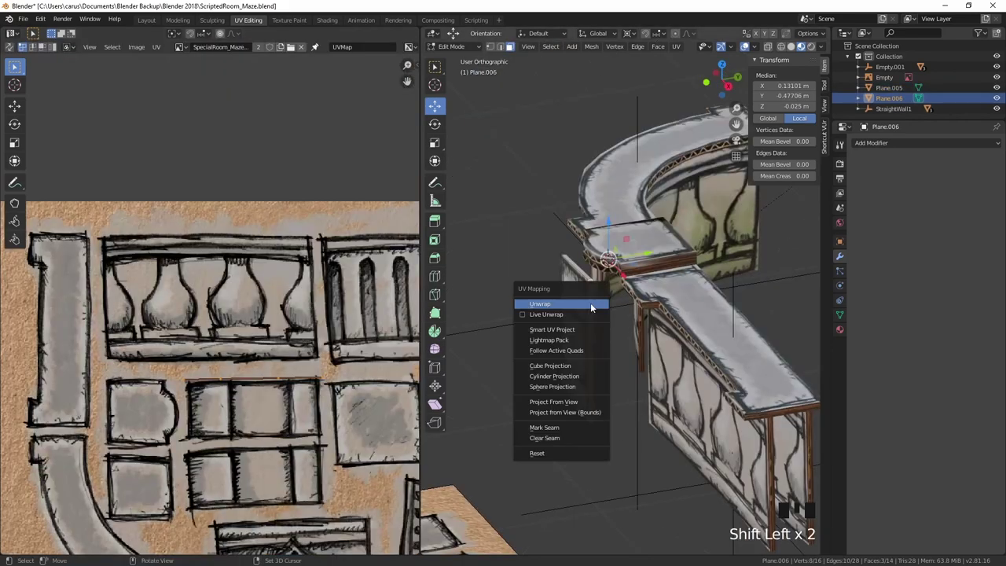
left_click(590, 303)
scroll(259, 385, "down", 5)
key("g")
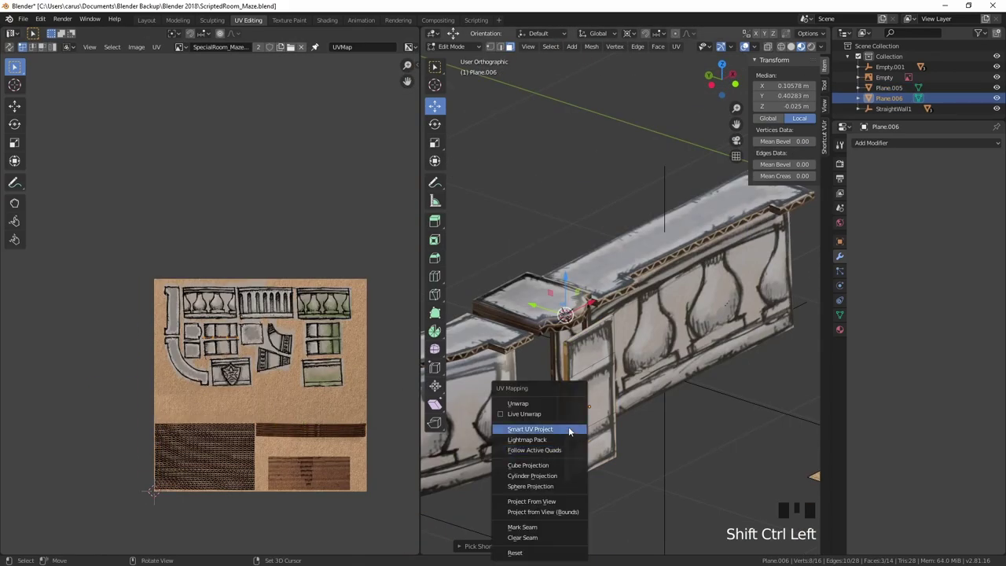
left_click(561, 426)
middle_click_drag(561, 427, 597, 233)
key("s")
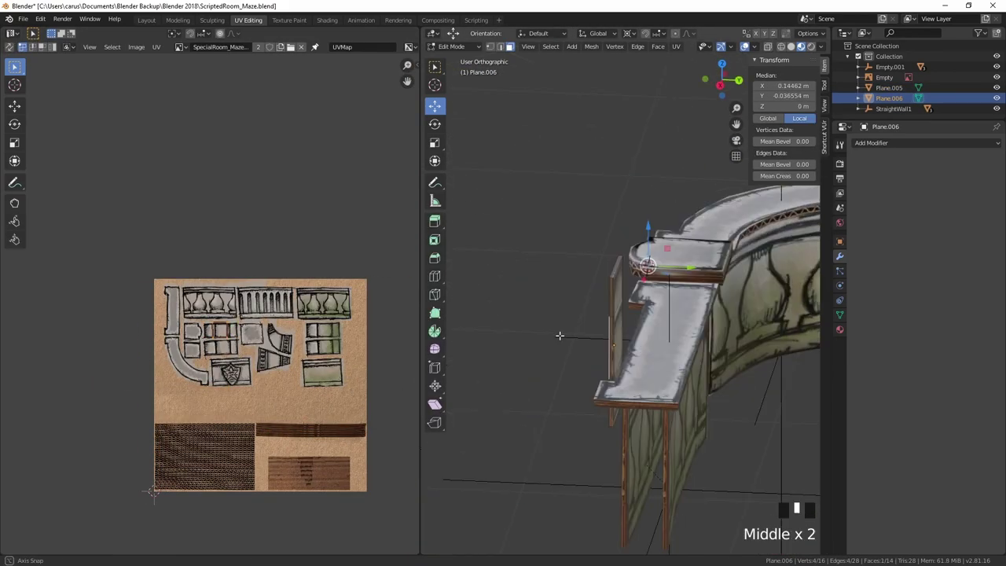
Step: Add an empty at the base of the column and parent the column pieces to it
middle_click_drag(558, 336, 571, 336)
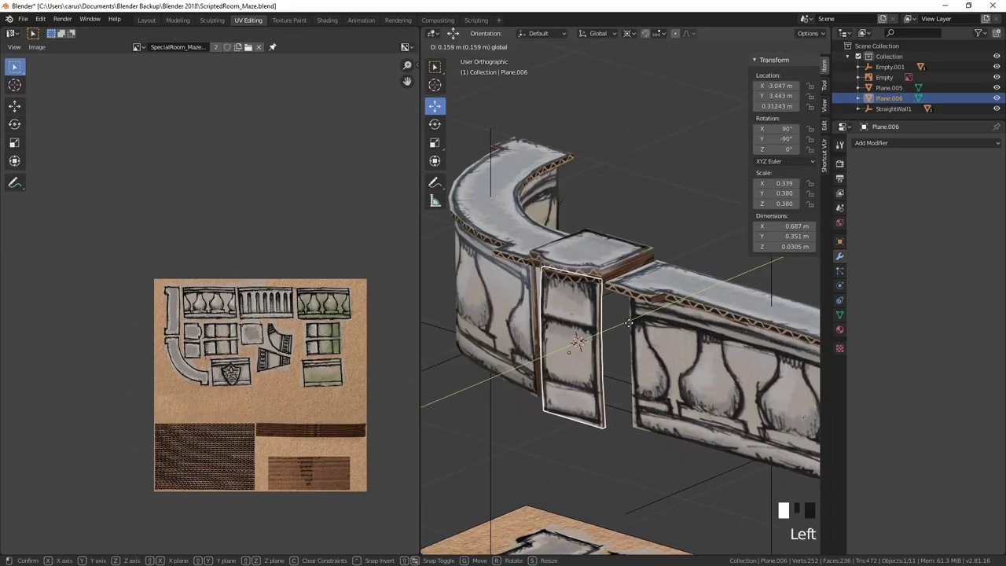
scroll(571, 337, "down", 4)
key("shift+a")
mouse_move(621, 382)
left_click(668, 382)
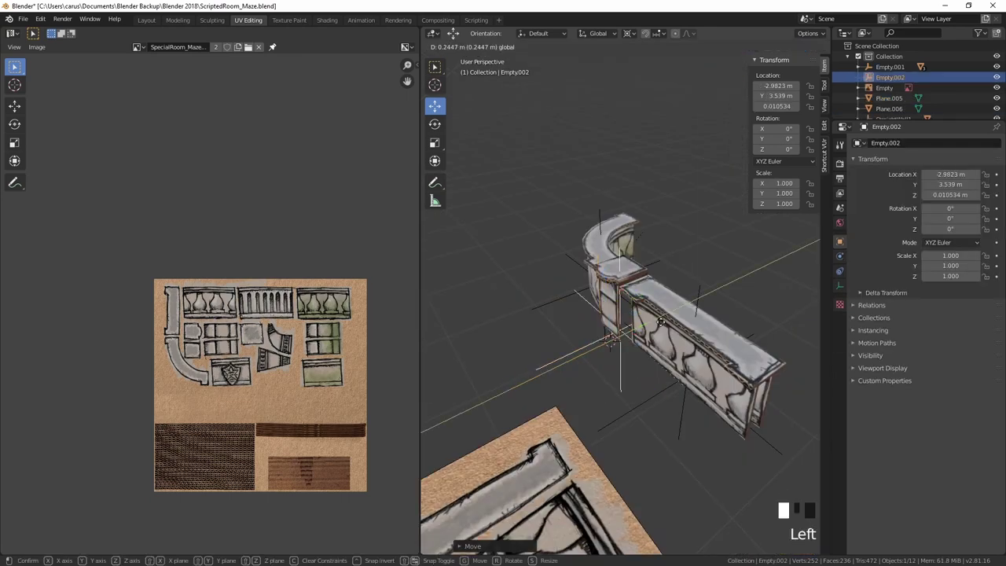
key("ctrl+p")
Step: Duplicate the column's front panel in top view for the back of the column
key("KP_7")
key("shift+d")
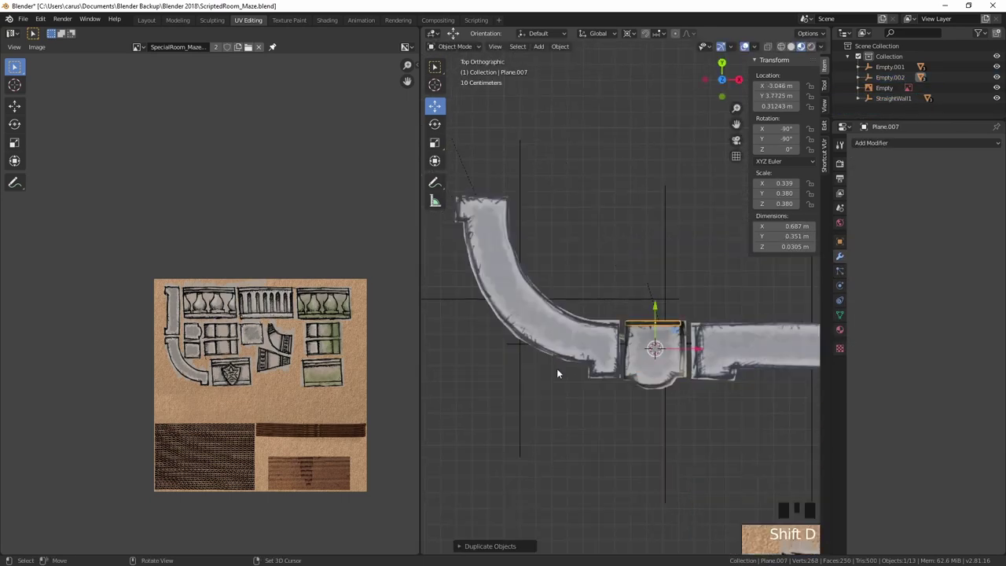
middle_click_drag(556, 368, 626, 355)
key("KP_7")
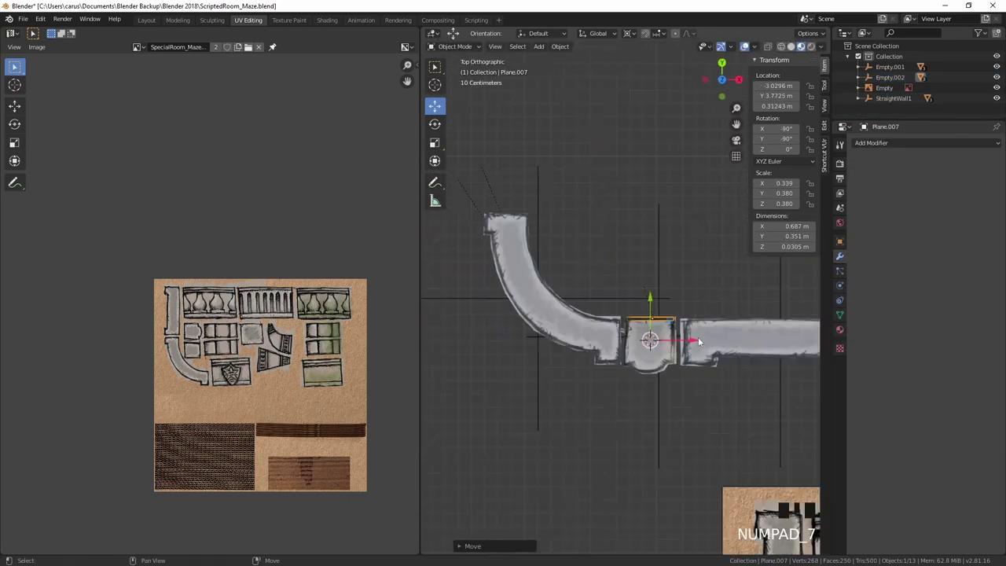
Step: Duplicate the back panel, rotate the copy to face the column's side, and duplicate it again for the opposite side
key("shift+d")
key("r")
left_click(699, 333)
key("shift+d")
middle_click_drag(698, 333, 653, 287)
left_click(620, 227)
Step: Adjust the positions of the duplicated column panels so they fit beneath the cap
mouse_move(692, 314)
middle_mouse_down("shift")
mouse_move(760, 342)
mouse_move(613, 346)
mouse_move(676, 314)
middle_mouse_up("shift")
left_click(600, 349)
left_click_drag(676, 287, 689, 289)
middle_click_drag(690, 289, 597, 298)
left_click_drag(567, 268, 573, 269)
middle_click_drag(597, 270, 597, 235)
left_click_drag(592, 218, 597, 219)
Step: Select the three outer faces of a column side panel and examine their UVs over the panel sketches
middle_click_drag(605, 315, 634, 332)
key("Tab")
left_click(595, 236)
left_click(595, 291, "shift")
left_click(602, 343, "shift")
scroll(602, 344, "down", 8)
middle_click_drag(236, 346, 269, 427, "shift")
key("Tab")
middle_click_drag(566, 228, 655, 202)
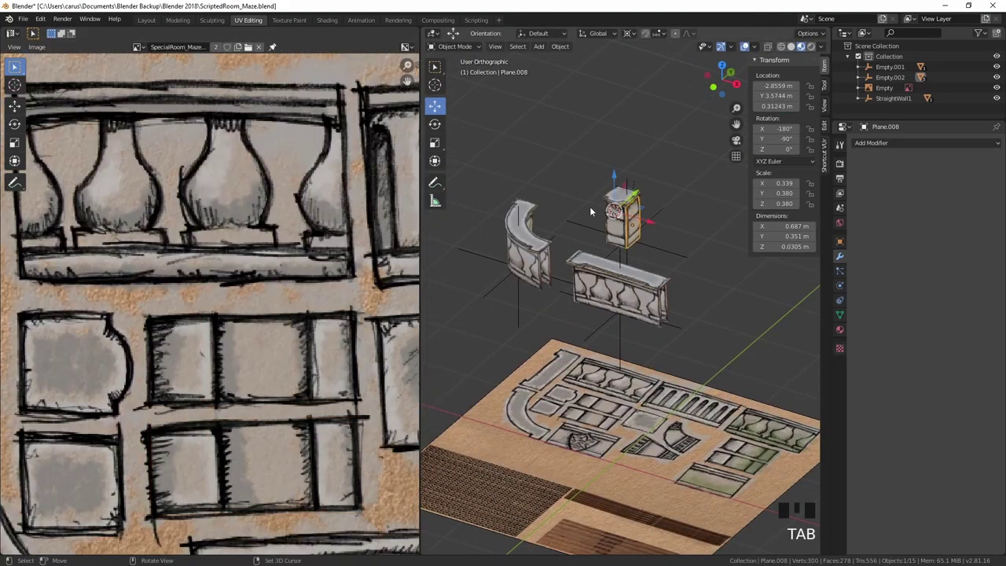
key("Tab")
left_click(660, 338, "shift")
key("Tab")
Step: Move the UVs of the back column panel's faces onto the mossy green panel sketch
middle_click_drag(581, 236, 550, 227)
left_click(559, 219)
key("Tab")
middle_click_drag(267, 361, 136, 339, "shift")
key("g")
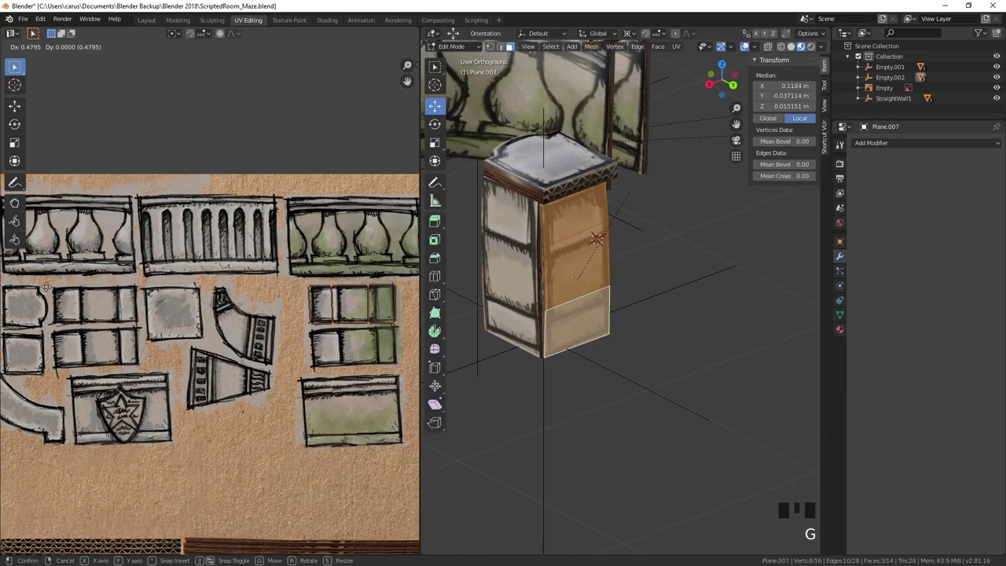
key("Tab")
Step: Reposition the column and the straight wall in front view so they line up with the curved wall
middle_click_drag(629, 252, 555, 260)
left_click_drag(656, 269, 529, 317)
key("KP_1")
scroll(651, 299, "up", 3)
left_click_drag(654, 316, 651, 323)
scroll(651, 299, "down", 3)
left_click(722, 277)
left_click_drag(754, 313, 763, 318)
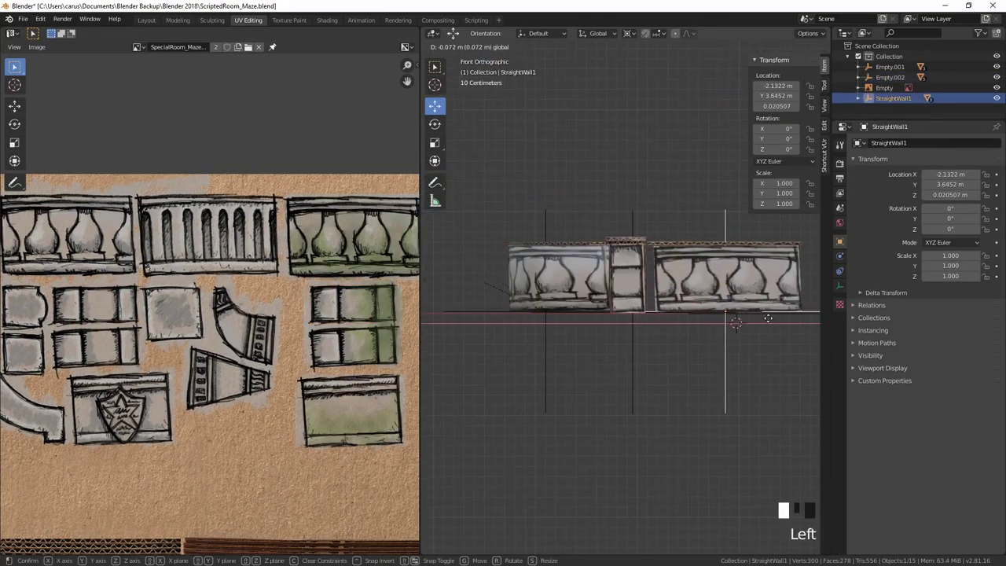
Step: Add the column and curved wall empties to the selection and save the file
mouse_move(668, 259)
middle_mouse_down()
mouse_move(606, 231)
mouse_move(816, 221)
mouse_move(684, 267)
middle_mouse_up()
left_click(622, 346, "shift")
left_click(567, 377, "shift")
key("ctrl+s")
Step: Select all the wall pieces, duplicate them in top view, and mirror the copy by scaling -1 along Y
left_click_drag(495, 168, 662, 407)
middle_click_drag(555, 236, 675, 263)
key("KP_7")
key("shift+d")
type("s")
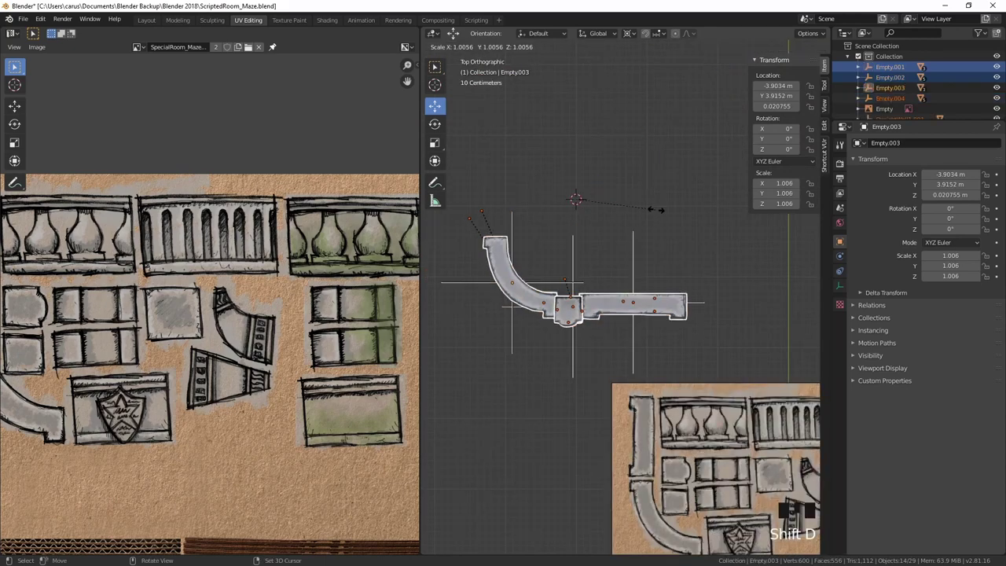
type("y-1")
key("Return")
Step: Apply the object transforms to the mirrored wall pieces and shift the copy sideways
middle_click_drag(655, 211, 602, 228)
key("p")
key("KP_1")
scroll(646, 275, "down", 3)
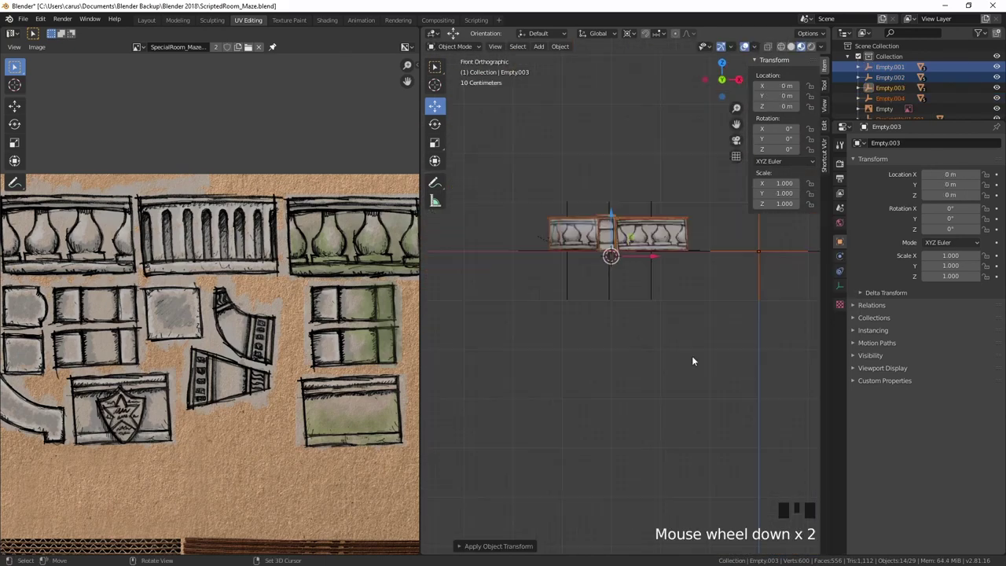
middle_click_drag(646, 276, 633, 316)
left_click_drag(561, 343, 587, 344)
scroll(621, 315, "down", 4)
left_click(733, 299)
scroll(732, 299, "up", 5)
middle_click_drag(733, 298, 566, 312, "shift")
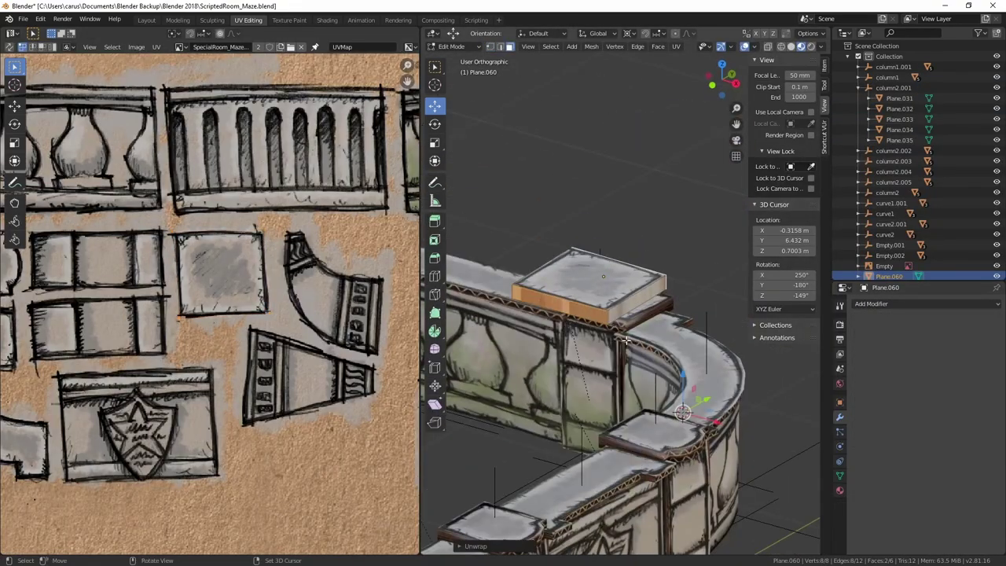
Step: Map the square cap's side faces onto the corrugated cardboard area of the texture and return to object mode
key("Tab")
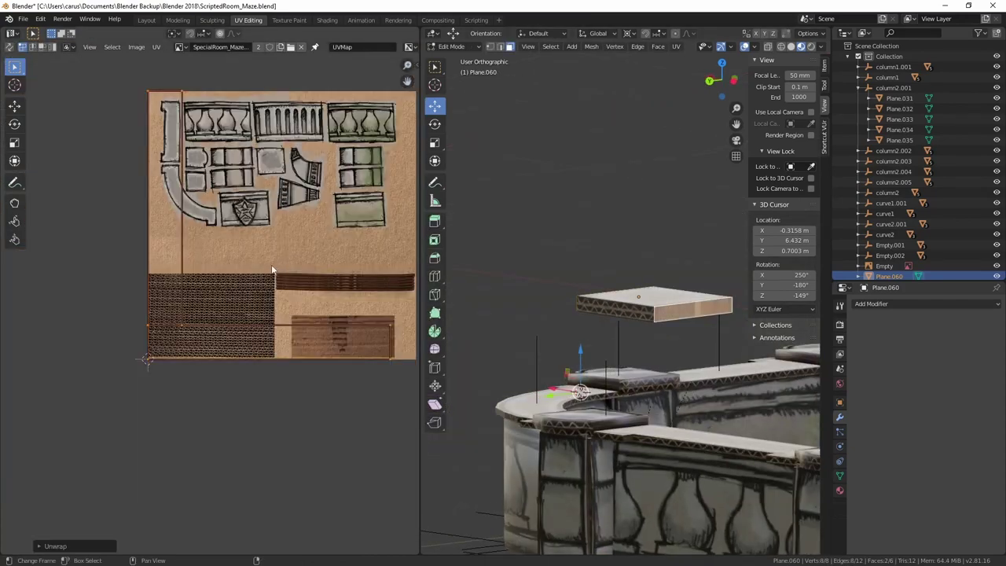
scroll(197, 323, "up", 5)
key("Tab")
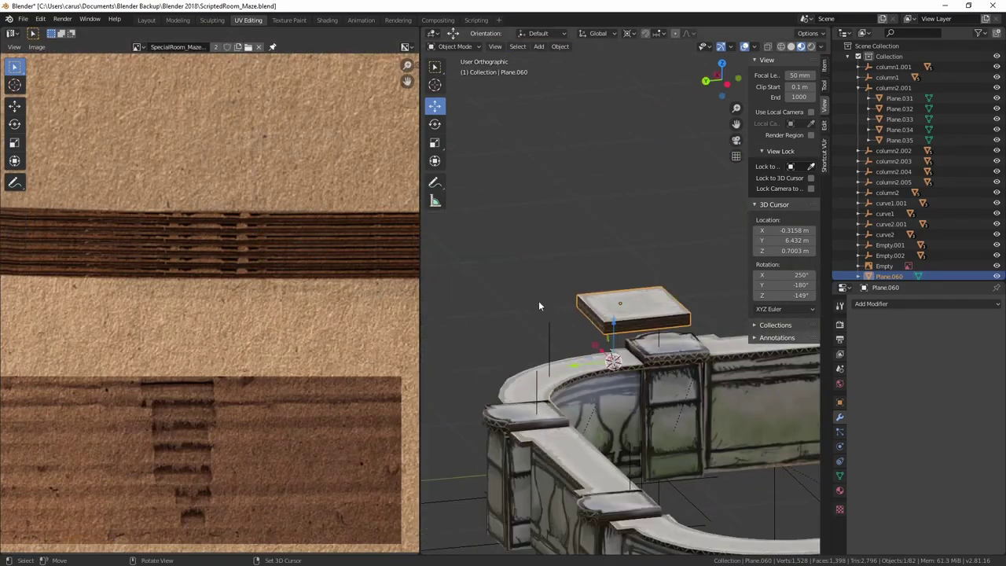
middle_click_drag(538, 302, 678, 303)
scroll(243, 248, "down", 3)
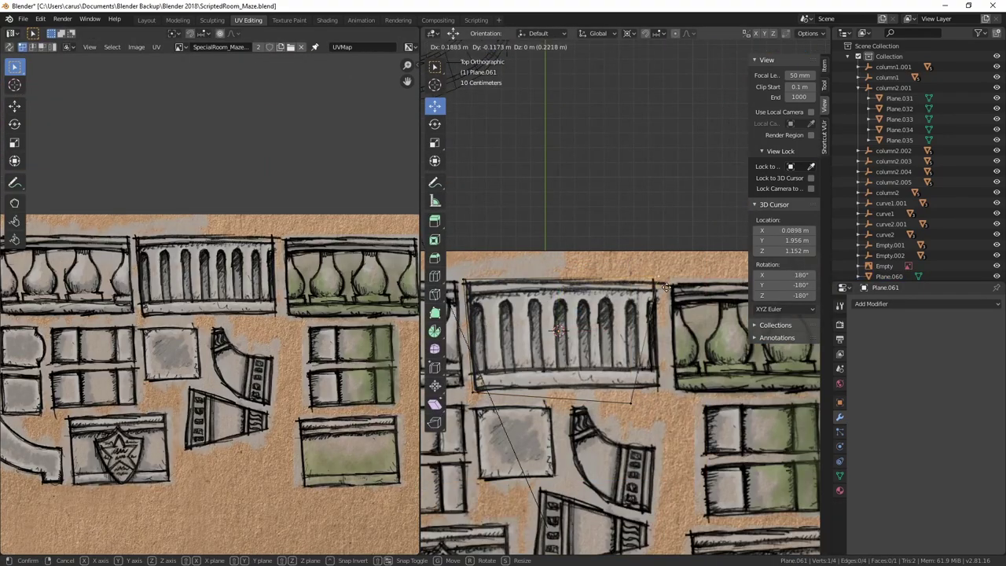
Step: Divide the fluted panel plane into 12 vertical strips with evenly spaced, centred loop cuts
key("ctrl+r")
scroll(595, 288, "up", 10)
left_click(595, 287)
right_click(595, 288)
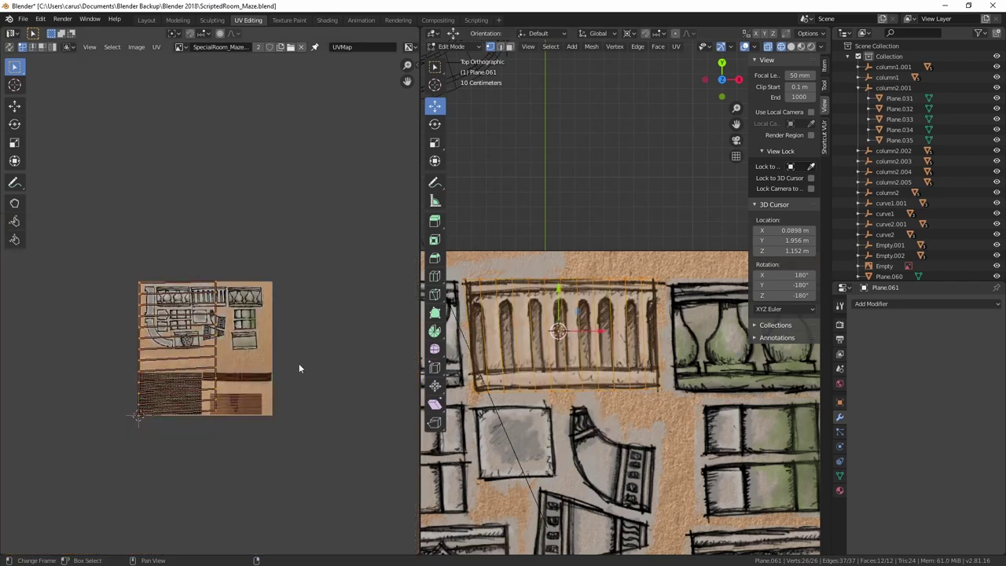
scroll(298, 366, "up", 6)
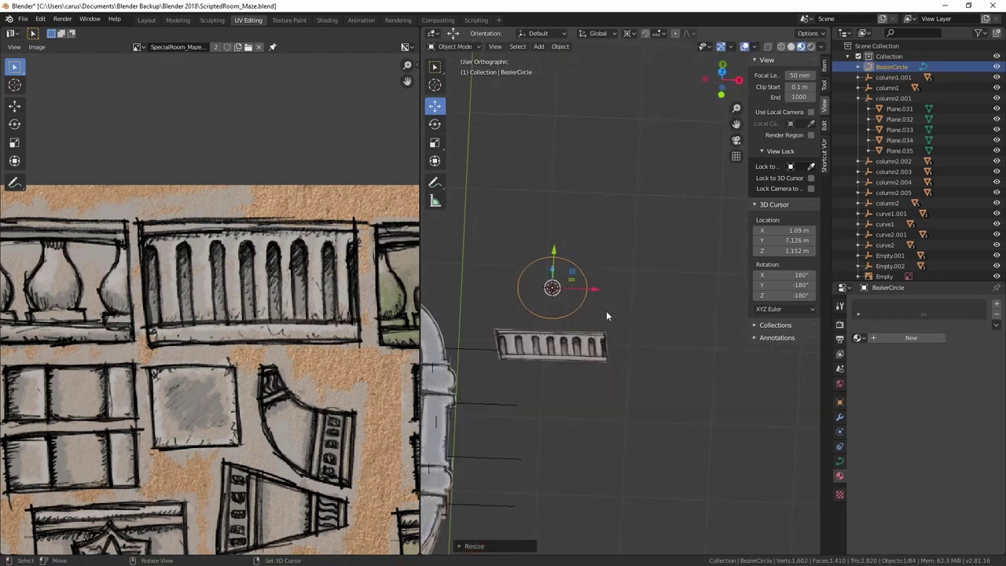
Step: Scale the Bezier circle and add a deforming modifier to the fluted panel to bend it into a round column
key("s")
left_click(611, 332)
left_click(585, 346)
left_click(840, 417)
left_click(885, 304)
left_click(869, 351)
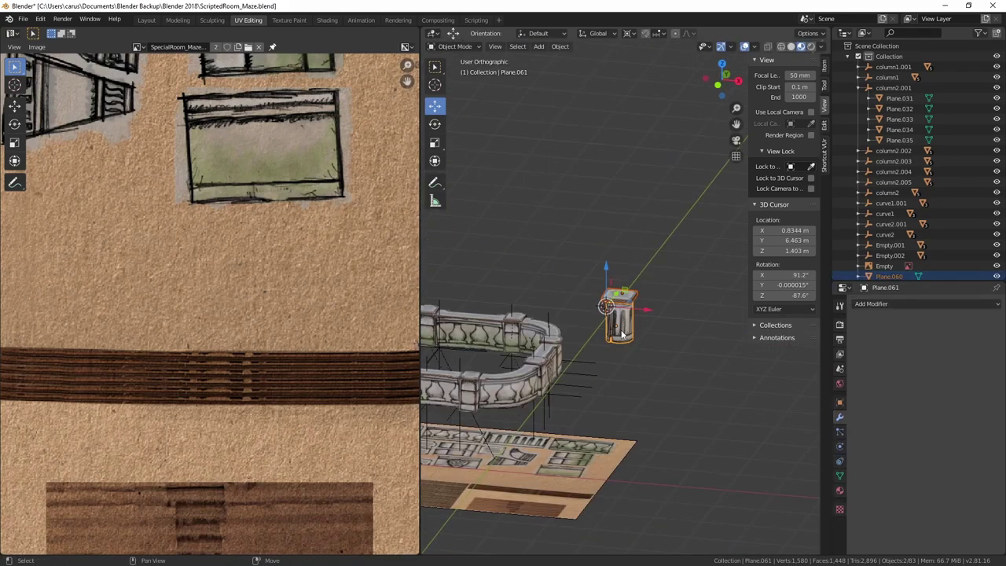
right_click(621, 334)
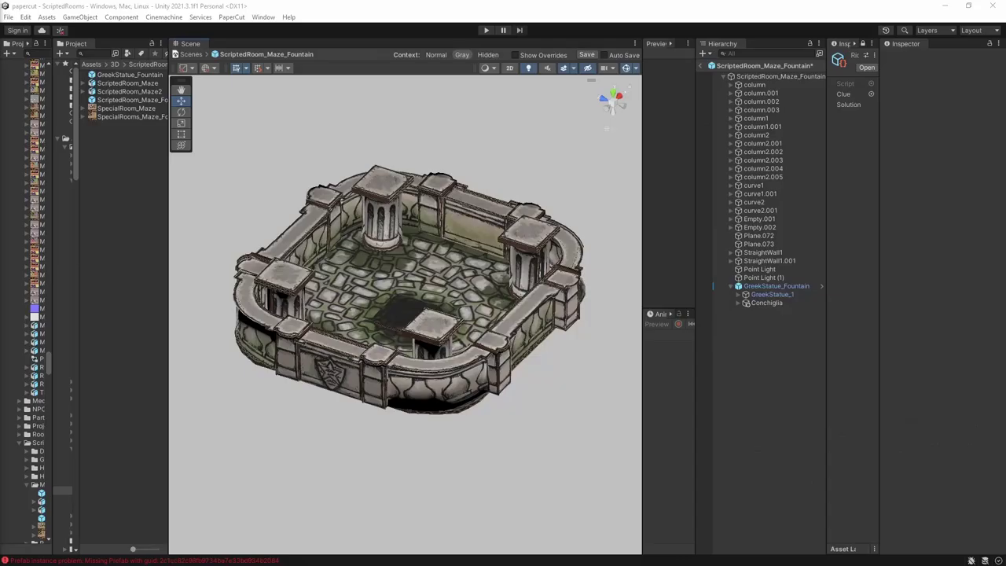
Step: Switch to Unity, frame GreekStatue_Fountain and move Conchiglia out of it to the prefab's top level
scroll(538, 415, "up", 3)
scroll(516, 395, "down", 5)
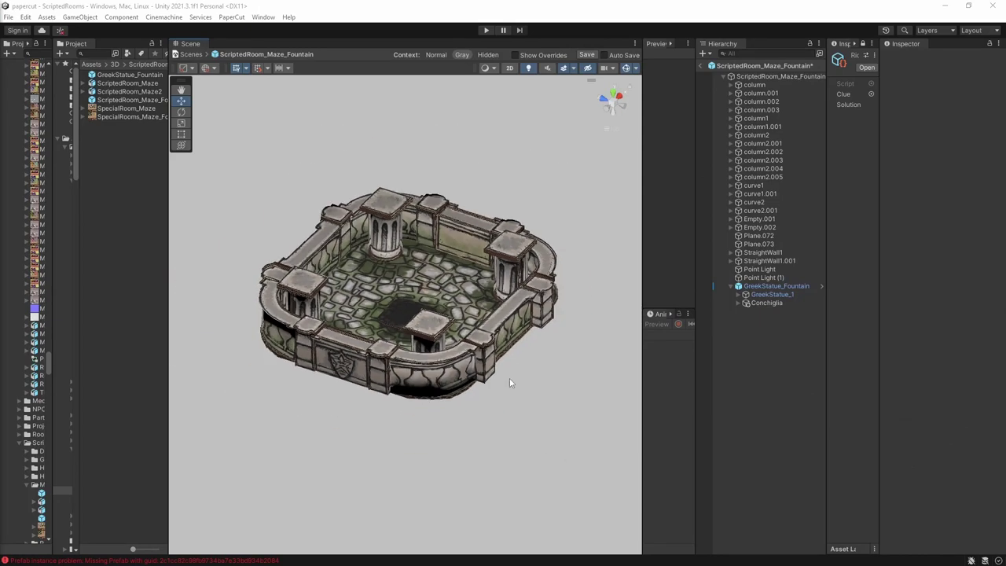
scroll(510, 382, "up", 3)
left_click_drag(516, 385, 549, 305, "alt")
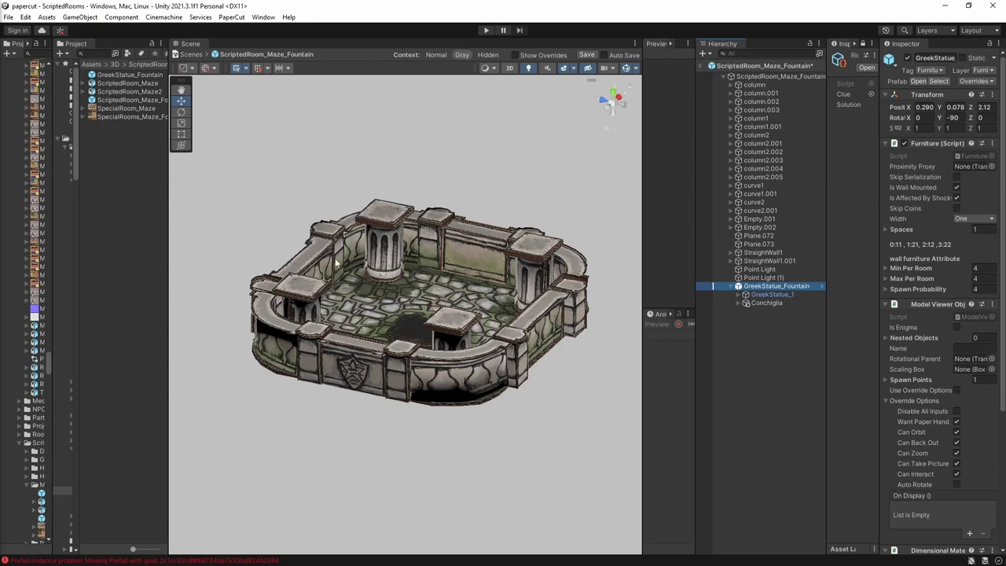
key("f")
scroll(371, 306, "down", 10)
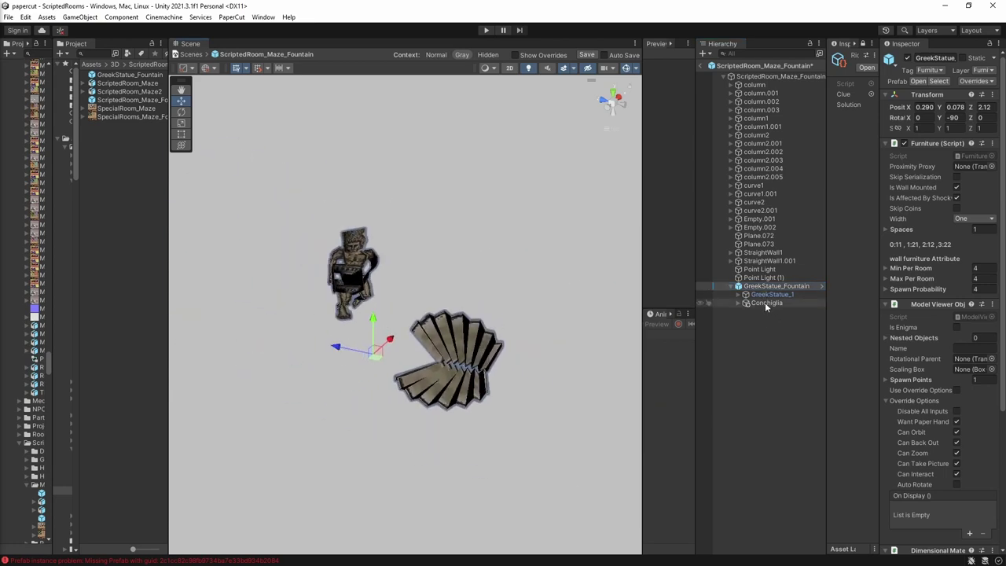
left_click_drag(765, 303, 770, 280)
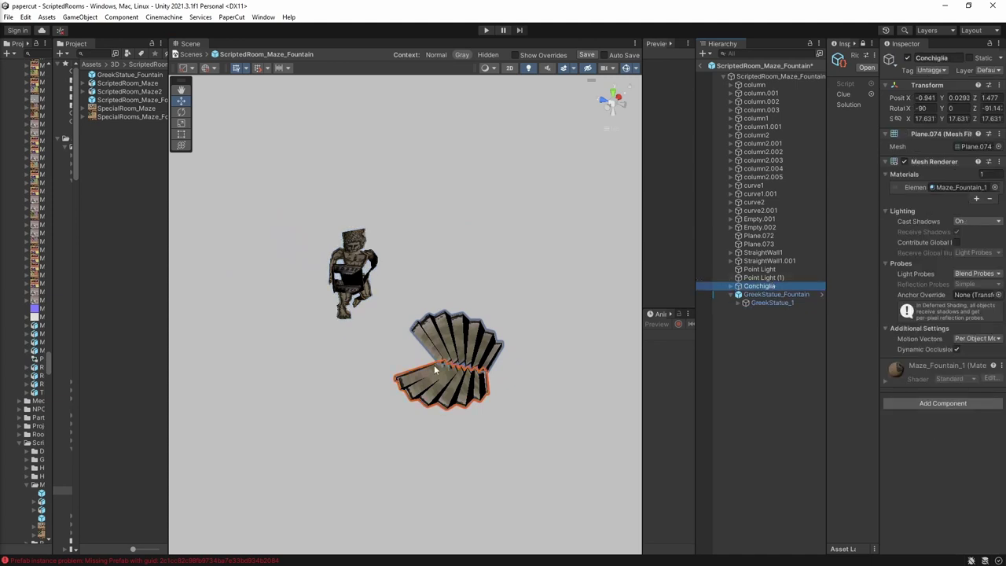
Step: Move the Conchiglia shell along its Z axis across to the balustrade fountain
scroll(471, 350, "down", 5)
middle_click_drag(476, 346, 373, 256)
left_click_drag(251, 455, 461, 499)
scroll(513, 342, "down", 5)
middle_click_drag(512, 343, 303, 285)
scroll(304, 285, "down", 3)
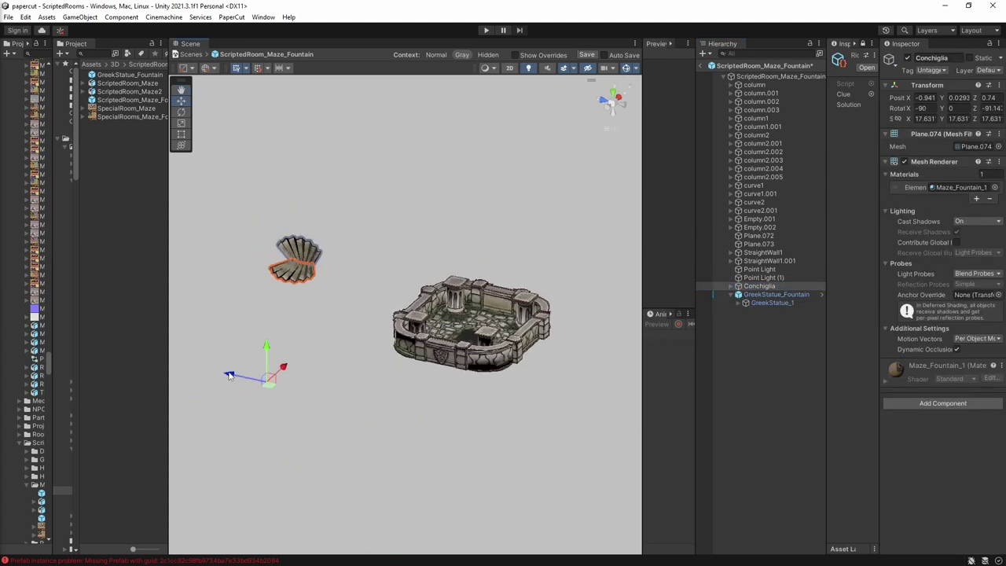
left_click_drag(228, 375, 508, 372)
left_click_drag(469, 399, 424, 389)
Step: Adjust the shell's position so it sits over the paved floor inside the fountain wall
scroll(423, 369, "up", 3)
right_click_drag(416, 310, 328, 309)
left_click_drag(328, 310, 454, 324, "alt")
middle_click_drag(377, 348, 485, 295)
left_click_drag(228, 286, 243, 315)
left_click_drag(271, 359, 272, 360)
Step: Activate the combined Transform tool and nudge the shell to about X -0.949, Y 0.025, Z -0.379
left_click(184, 148)
scroll(540, 309, "up", 8)
left_click_drag(439, 271, 435, 315, "alt")
scroll(433, 315, "down", 4)
scroll(433, 314, "down", 2)
left_click_drag(314, 360, 329, 355)
left_click_drag(454, 299, 471, 331, "alt")
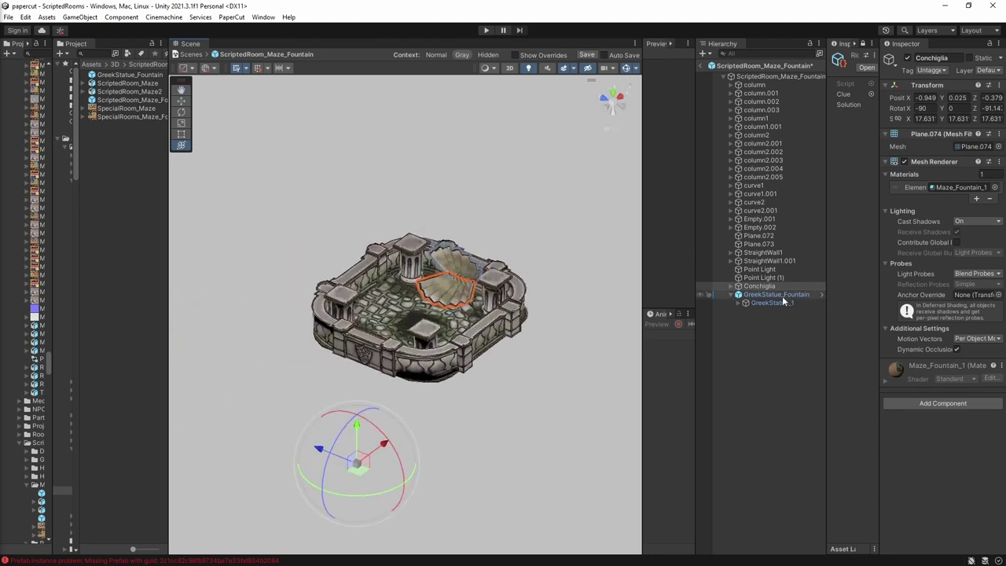
Step: Move GreekStatue_Fountain over to the fountain's corner column, at about X -0.16, Y 0.13, Z 0.14
left_click(782, 295)
scroll(401, 289, "down", 2)
key("f")
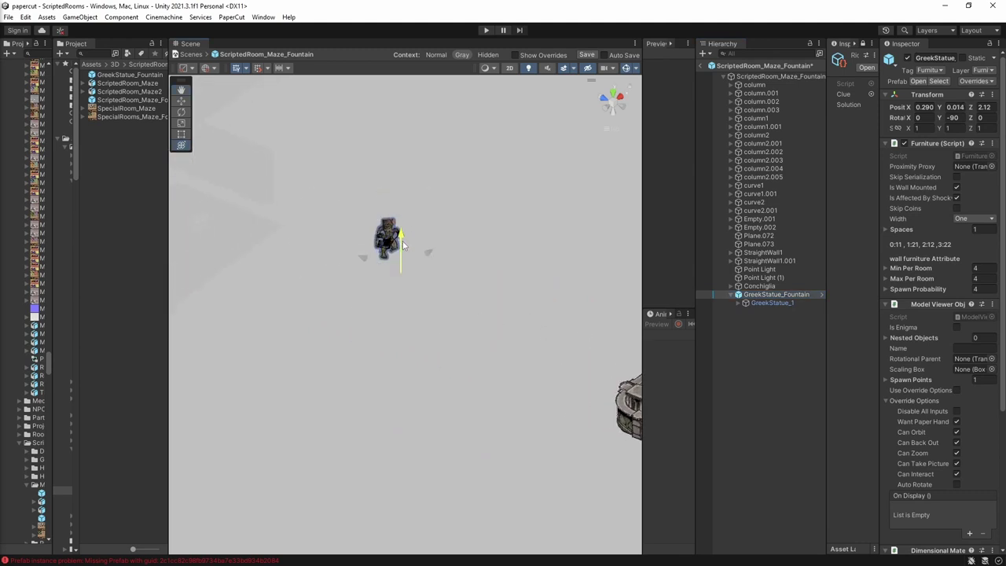
left_click_drag(430, 266, 400, 288)
left_click_drag(331, 294, 331, 294)
middle_click_drag(535, 437, 243, 297)
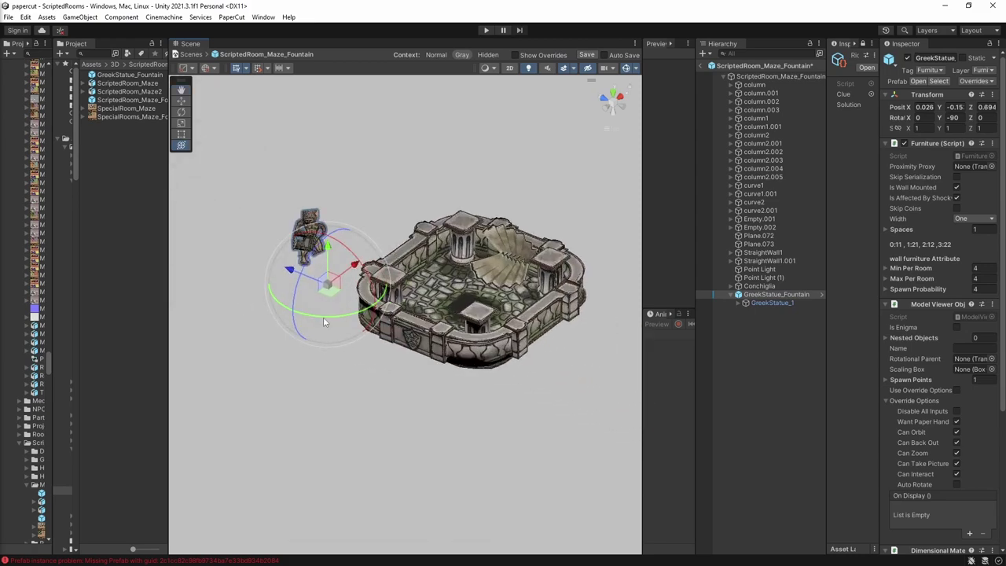
left_click_drag(290, 272, 345, 406)
scroll(472, 322, "up", 3)
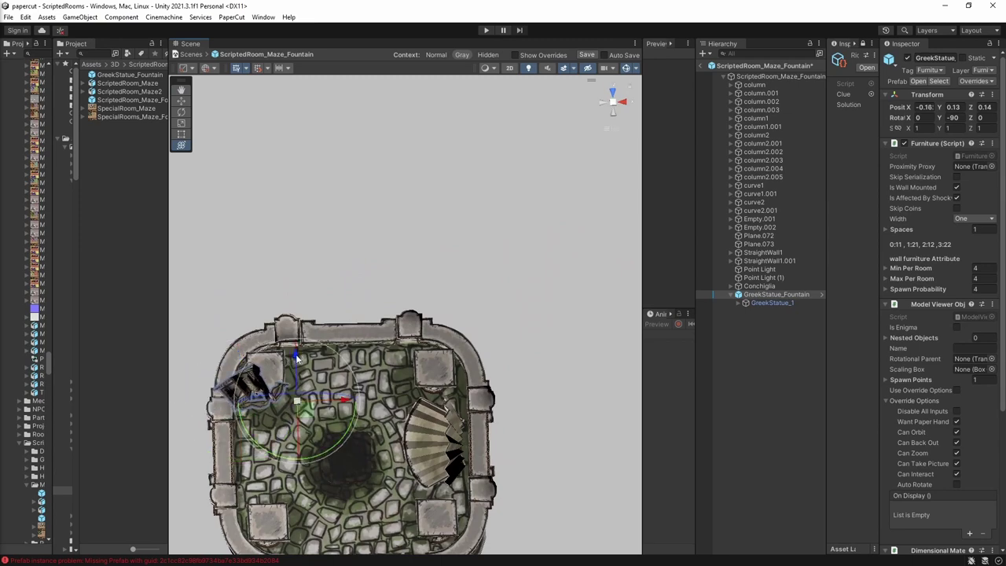
Step: Rotate the statue to about -192° on Y and place it on the corner column at about X -0.24, Y 0.078, Z 0.283
left_click_drag(298, 355, 301, 338)
left_click_drag(285, 395, 339, 415, "alt")
scroll(407, 314, "down", 3)
left_click_drag(313, 448, 398, 430)
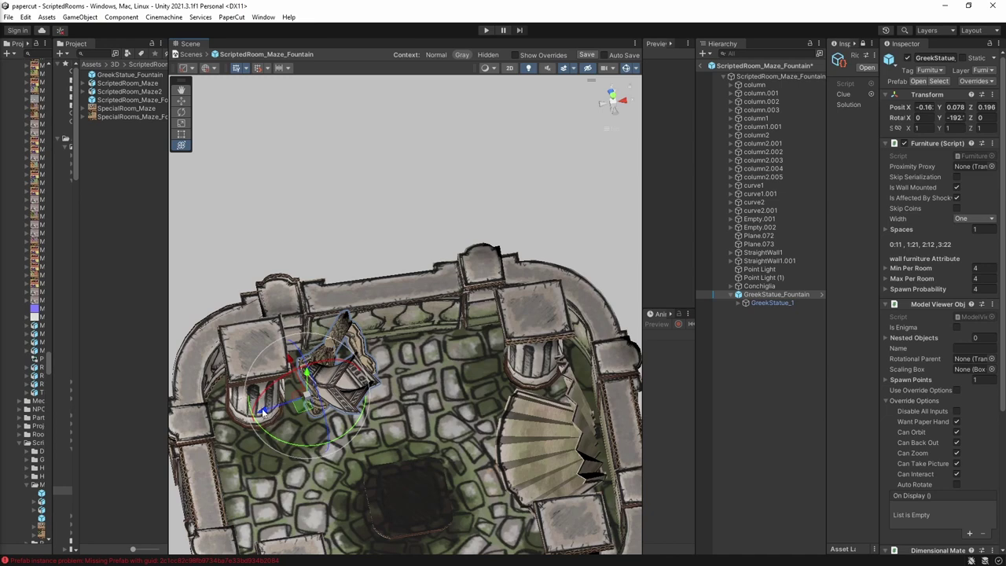
left_click_drag(264, 412, 495, 333)
scroll(234, 327, "up", 3)
mouse_move(429, 351)
left_mouse_down()
mouse_move(389, 354)
mouse_move(410, 404)
mouse_move(461, 384)
mouse_move(441, 362)
left_mouse_up()
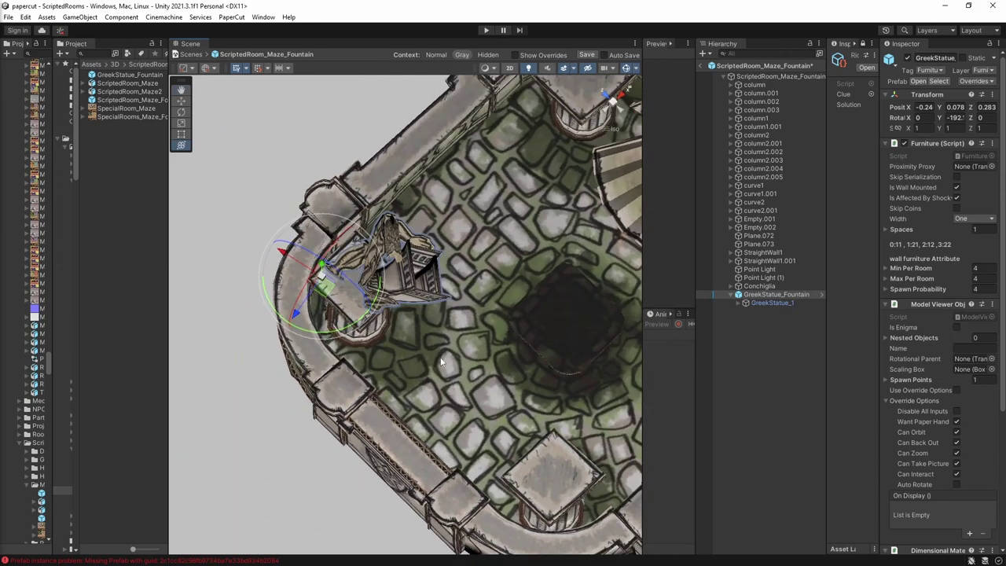
Step: Duplicate GreekStatue_Fountain and move the copy along Z to the neighbouring corner column
left_click(498, 338)
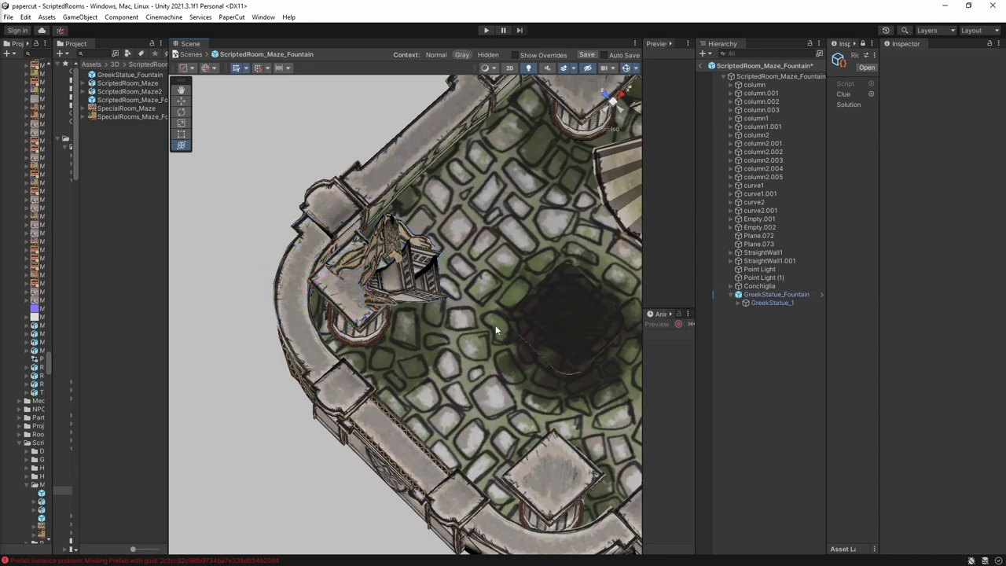
left_click(754, 296)
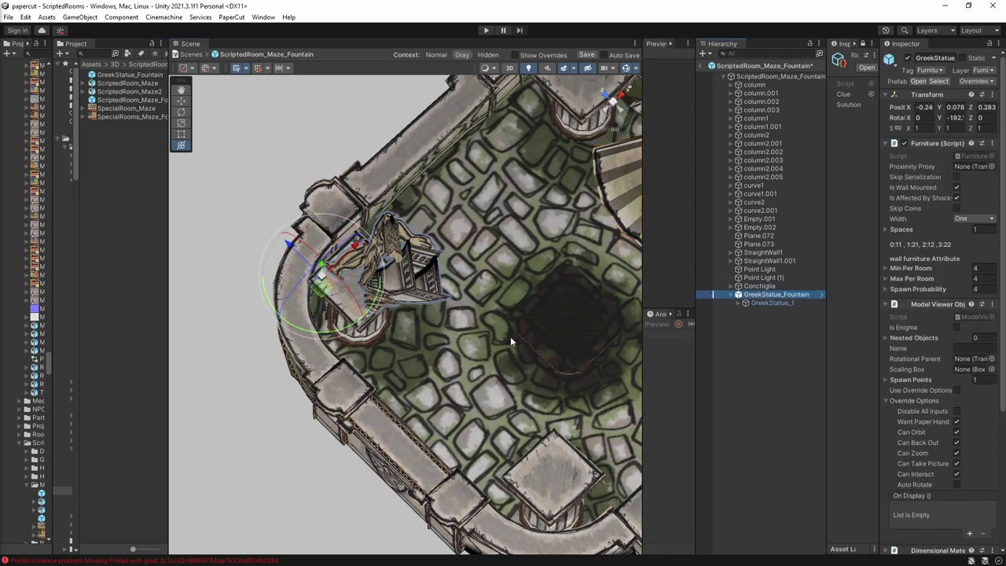
key("ctrl+d")
left_click_drag(510, 337, 399, 313, "alt")
left_click_drag(320, 265, 436, 385)
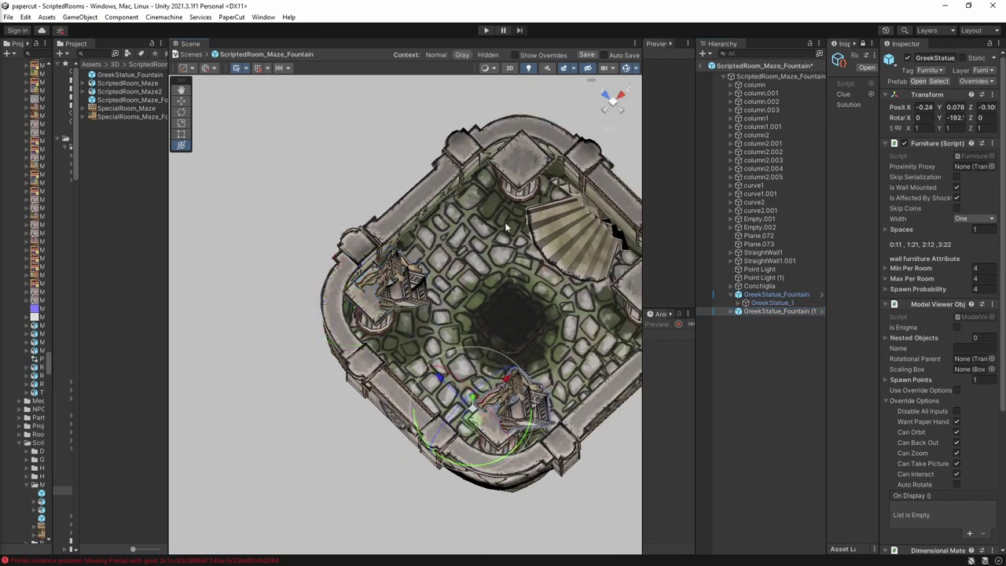
Step: In top view, rotate the copied statue to about -264° on Y and position it on its column near X -0.34, Z -0.16
middle_click_drag(506, 232, 384, 242)
left_click(613, 102)
left_click(609, 96)
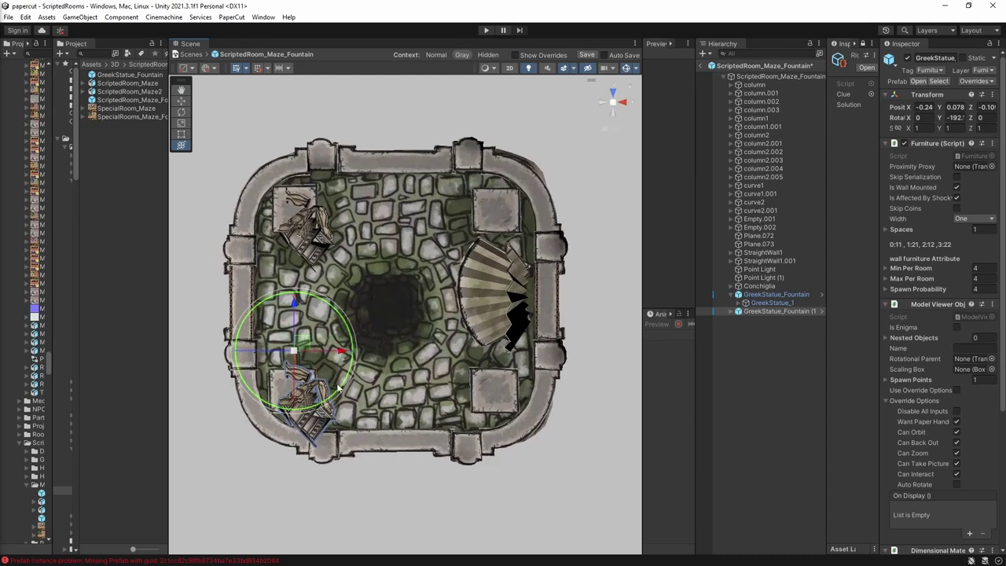
left_click_drag(342, 385, 342, 364)
left_click_drag(314, 311, 297, 338)
left_click_drag(239, 366, 212, 353)
left_click_drag(275, 331, 272, 328)
left_click_drag(214, 358, 210, 357)
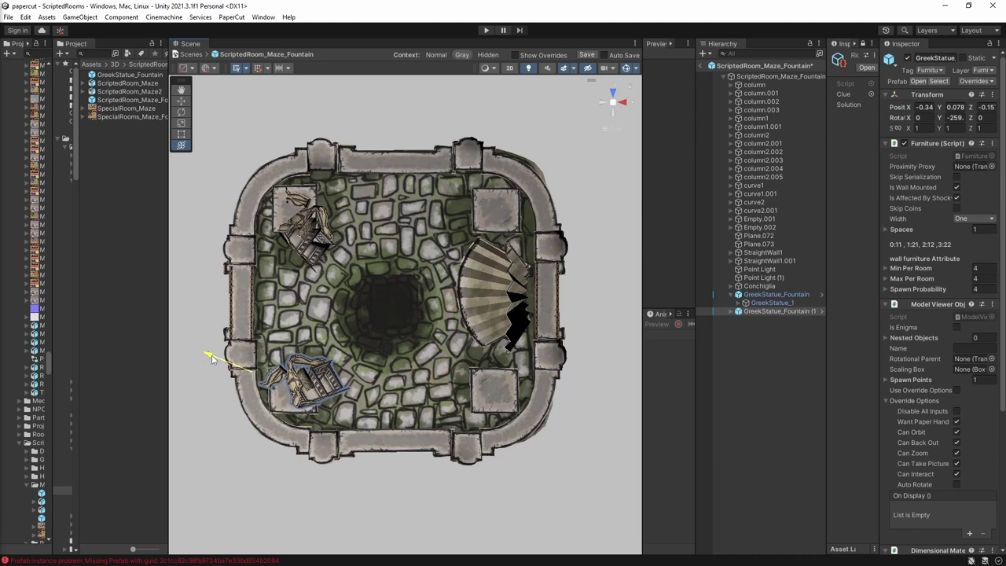
left_click_drag(267, 430, 277, 426)
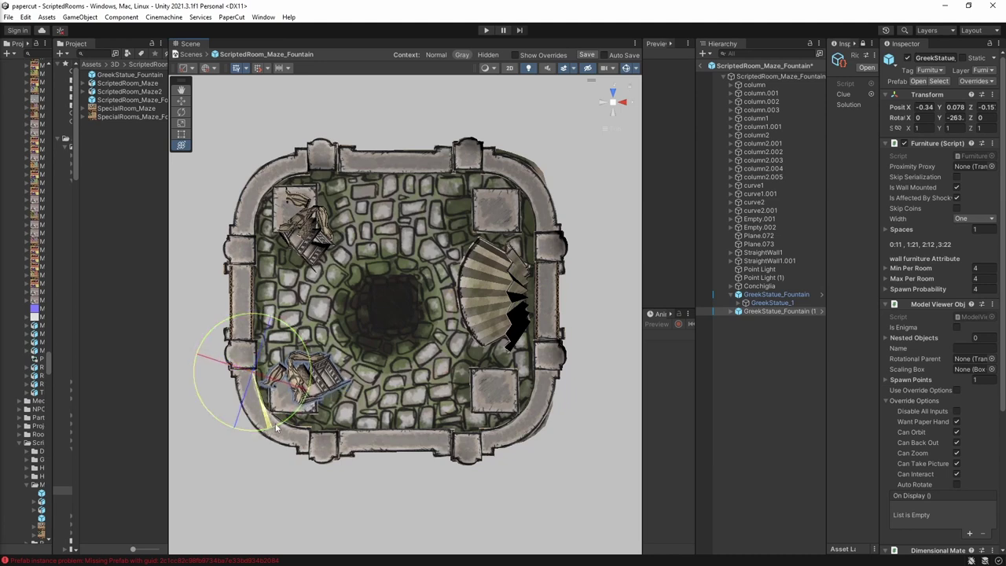
left_click_drag(266, 330, 265, 334)
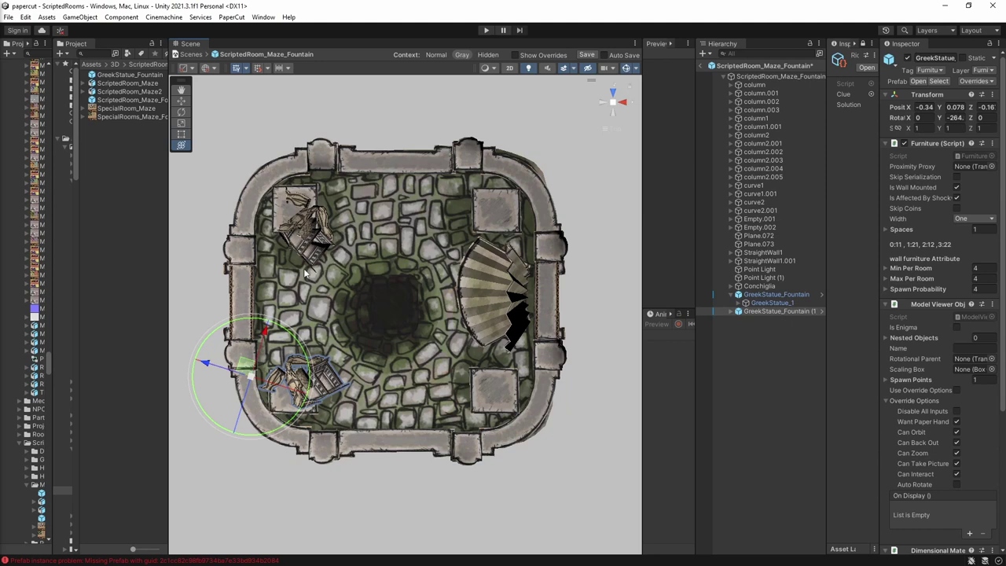
Step: Duplicate the second statue onto the third column, rotated to about -380° on Y, near X 0.227, Z -0.28
key("ctrl+d")
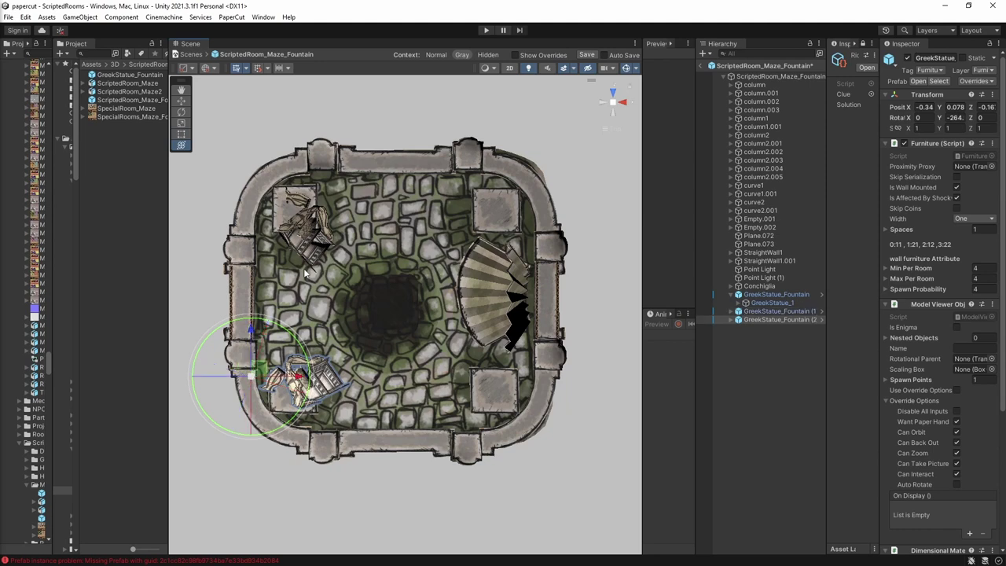
left_click_drag(264, 412, 673, 298)
left_click_drag(480, 328, 497, 412)
left_click_drag(541, 466, 563, 449)
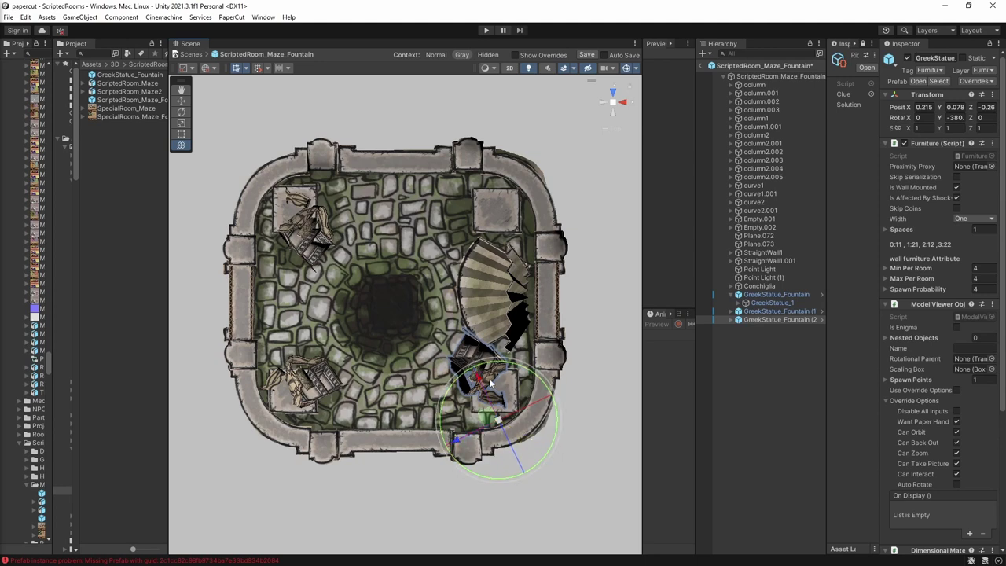
left_click_drag(489, 381, 485, 387)
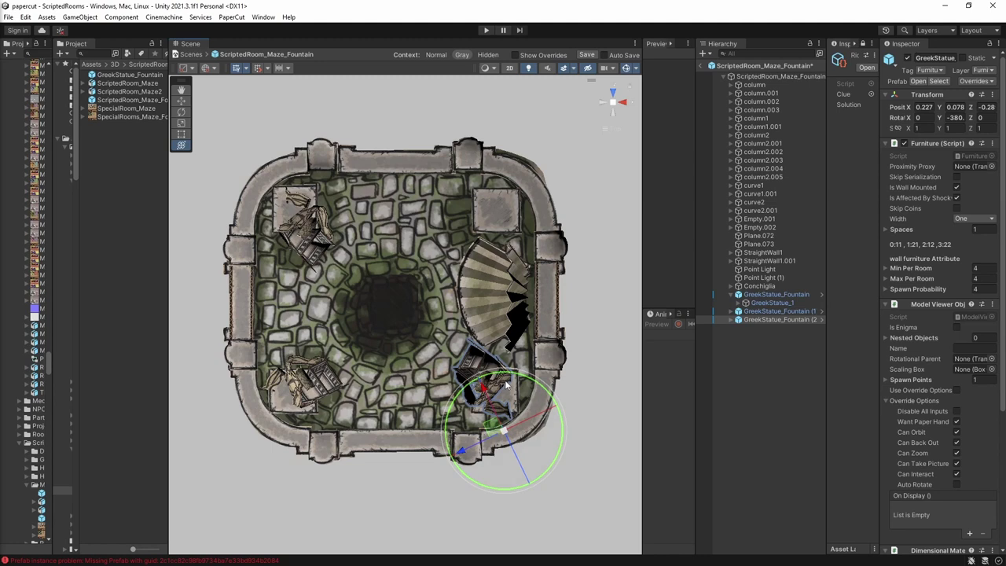
Step: Duplicate the third statue onto the remaining column beside the shell, rotated to about -451° on Y, near X 0.299, Z 0.206
key("ctrl+d")
left_click_drag(507, 384, 519, 240)
left_click_drag(525, 309, 603, 133)
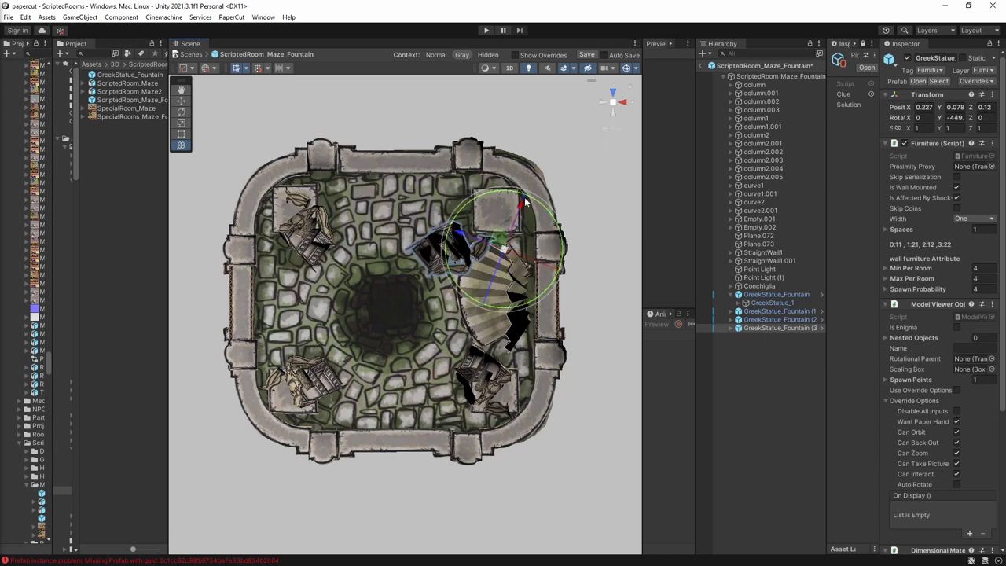
left_click_drag(525, 206, 547, 169)
left_click_drag(544, 253, 552, 257)
left_click_drag(476, 196, 491, 202)
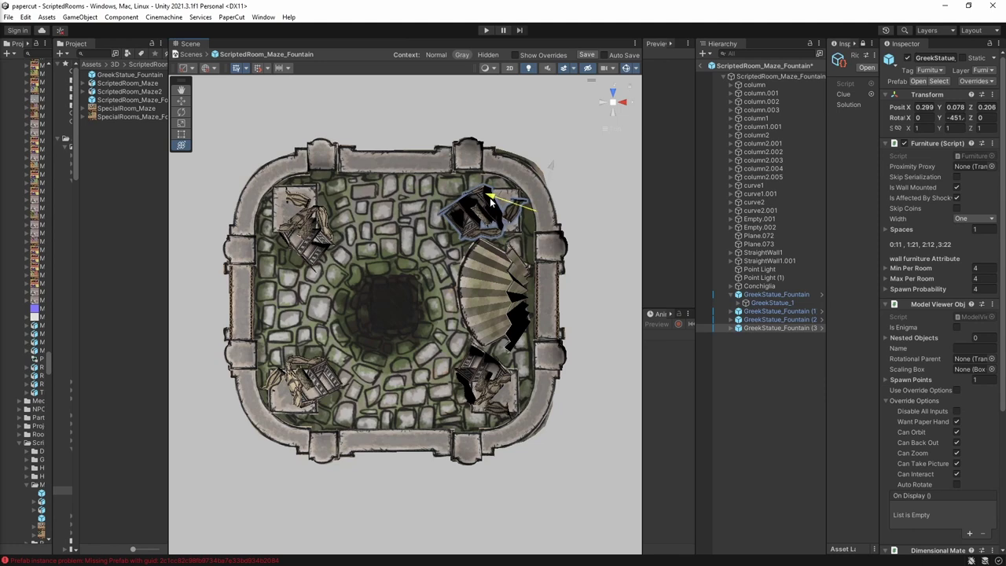
left_click_drag(552, 173, 557, 170)
left_click_drag(409, 386, 550, 258, "alt")
mouse_move(528, 440)
left_mouse_down("alt")
mouse_move(501, 447)
mouse_move(225, 399)
mouse_move(692, 452)
mouse_move(740, 445)
mouse_move(522, 438)
left_mouse_up("alt")
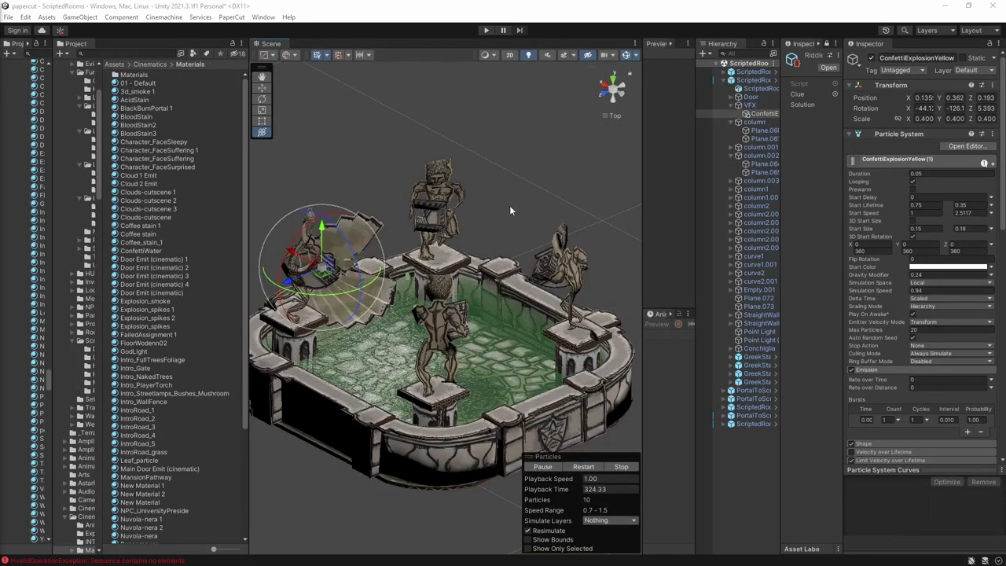
Step: In top view, duplicate the ConfettiExplosionYellow (1) particle emitter inside the VFX group
left_click_drag(510, 207, 165, 219, "alt")
left_click(750, 105)
left_click_drag(550, 299, 654, 74, "alt")
left_click(613, 83)
left_click(761, 114)
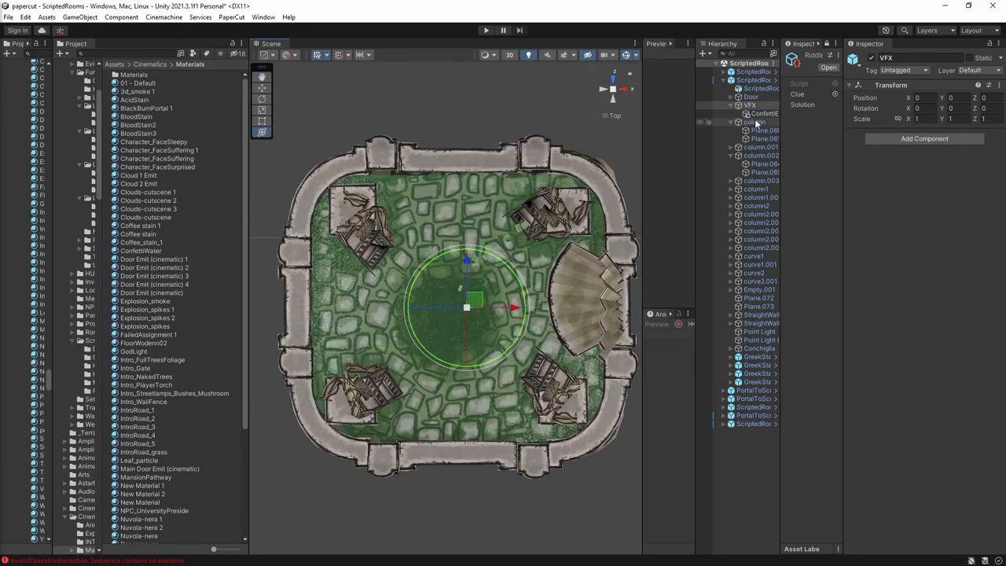
key("ctrl+d")
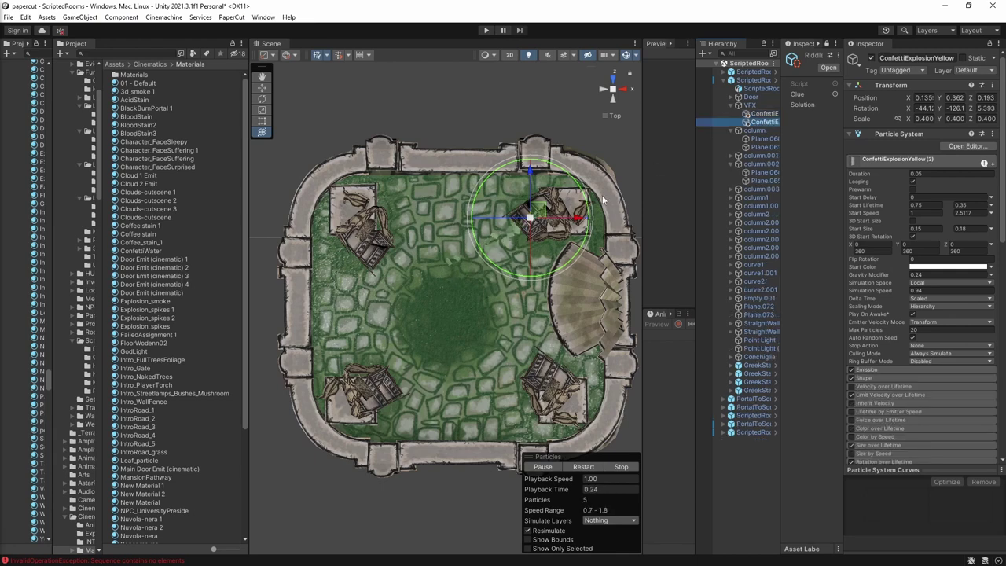
Step: Place the copied emitter at the adjacent statue, about X 0.159, Z -0.138, turned to about -50° on Y toward the pool
left_click_drag(531, 177, 543, 324)
left_click_drag(577, 413, 353, 415)
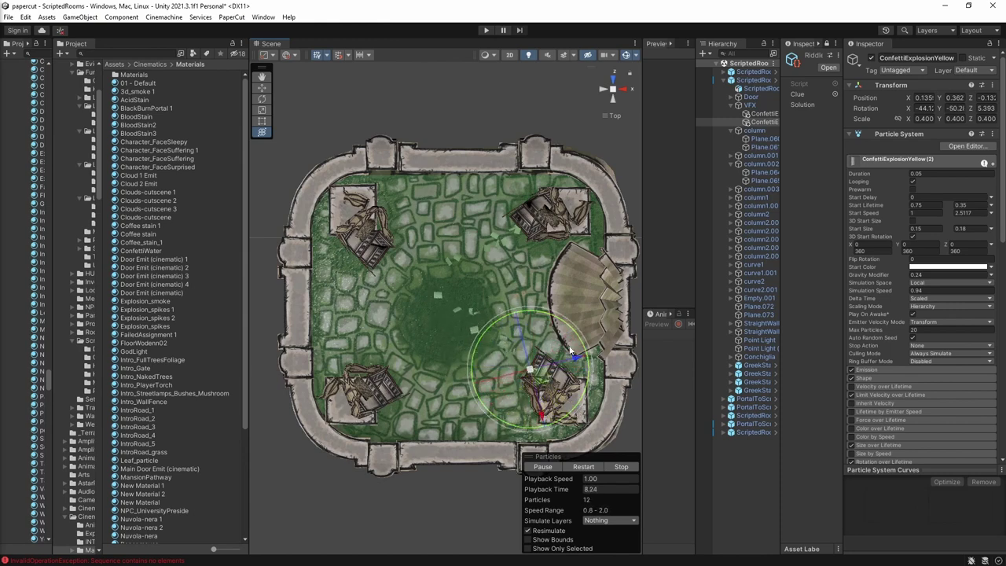
left_click_drag(543, 380, 588, 363)
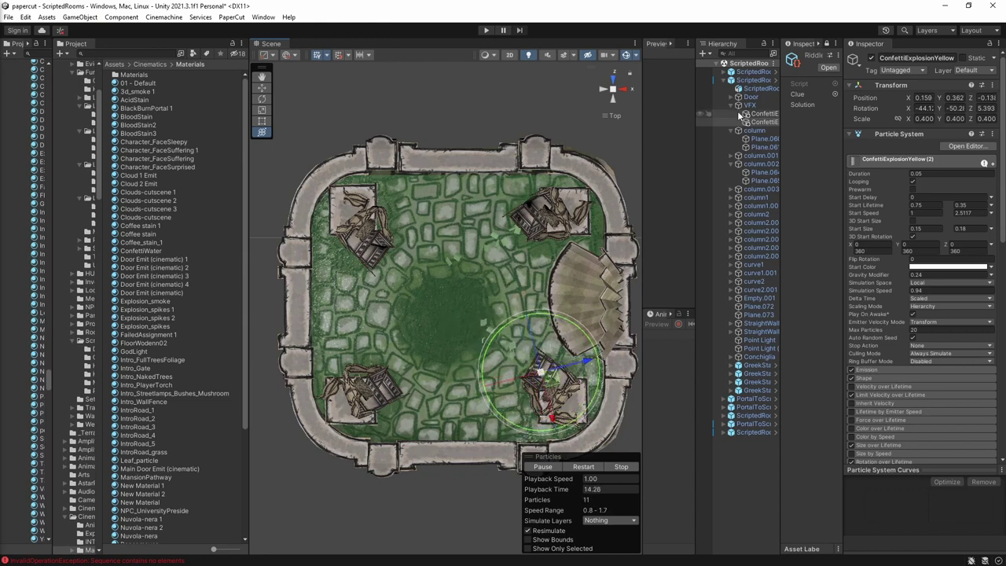
Step: Duplicate the emitter and place the copy at the third statue, about X -0.176, Z -0.17, turned to about 44° on Y
key("ctrl+d")
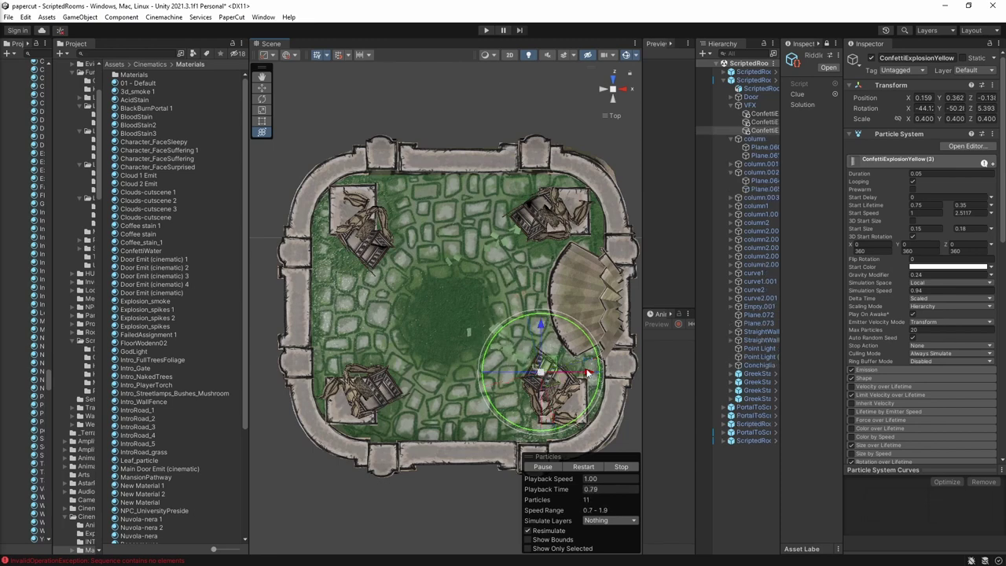
left_click_drag(481, 373, 430, 373)
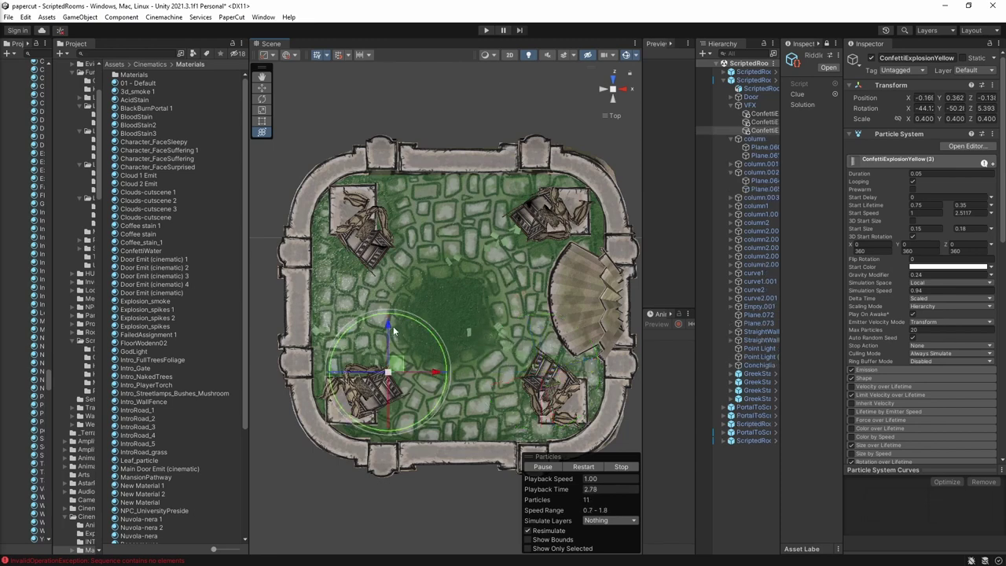
left_click_drag(391, 327, 391, 339)
left_click_drag(435, 422, 135, 430)
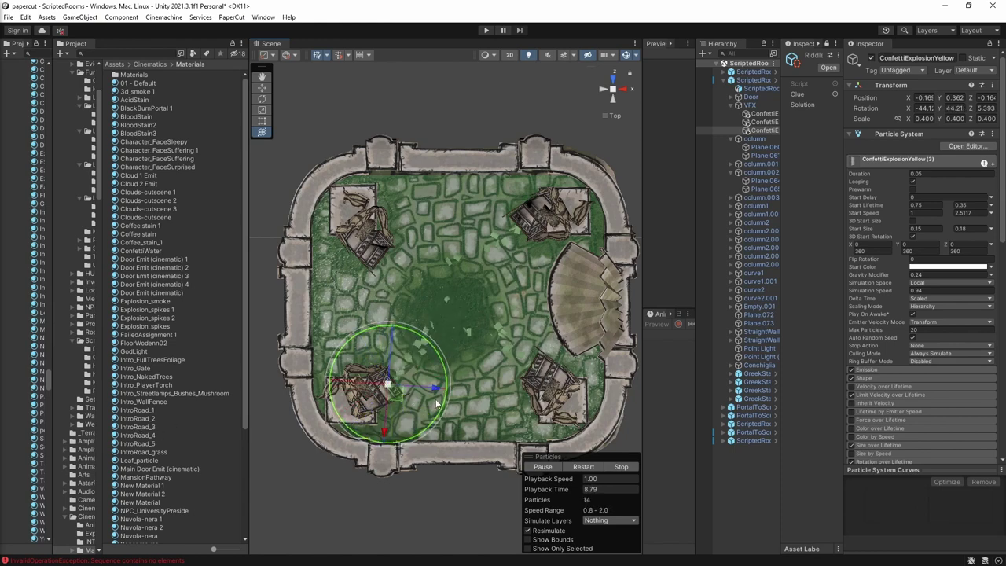
mouse_move(435, 390)
left_mouse_down()
mouse_move(375, 434)
mouse_move(429, 390)
left_mouse_up()
Step: Duplicate the third statue's emitter and place the copy at the remaining statue without water, turned so it sprays toward the pool
key("ctrl+d")
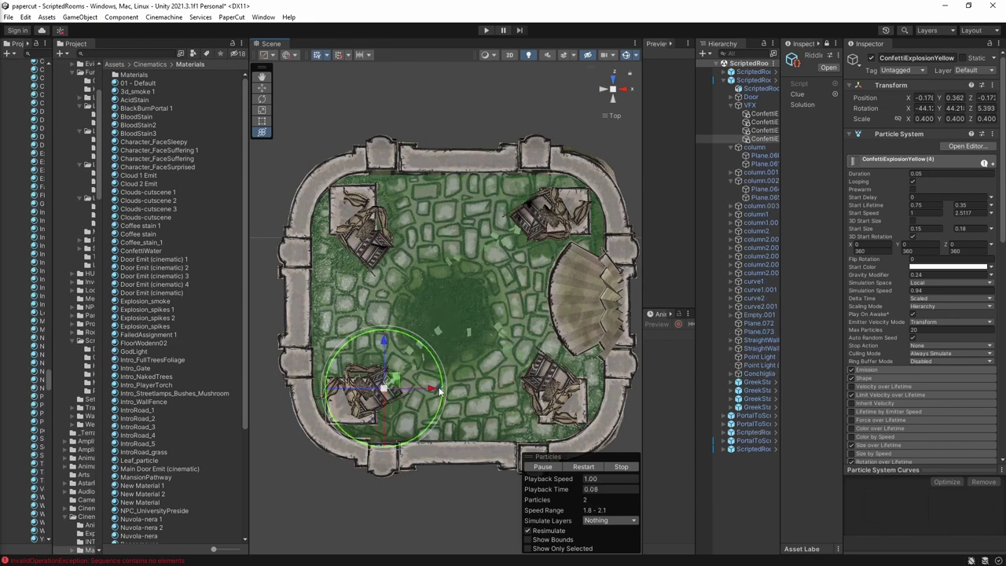
left_click_drag(383, 339, 385, 211)
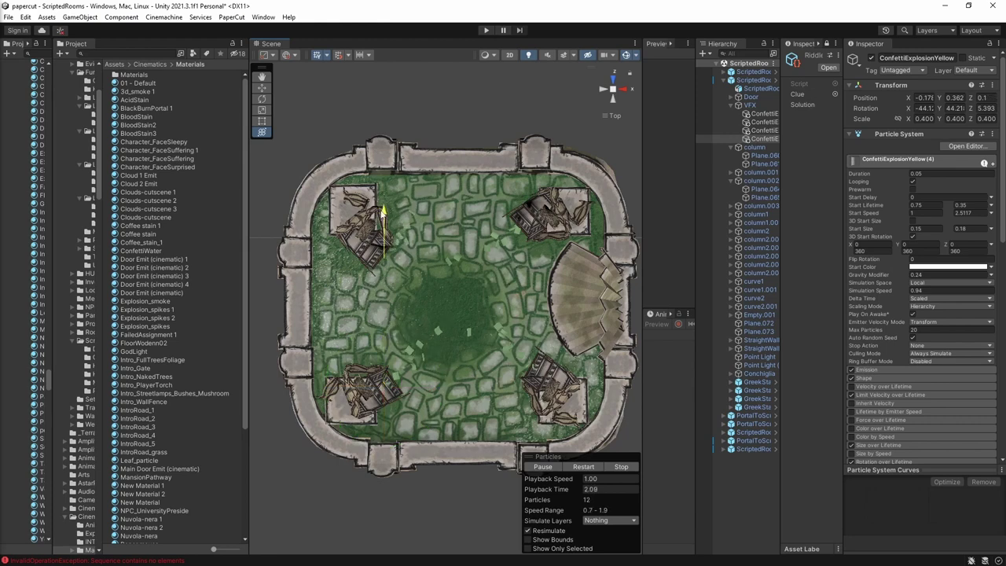
left_click_drag(436, 276, 178, 331)
left_click_drag(433, 243, 422, 243)
left_click_drag(390, 296, 391, 302)
left_click_drag(430, 254, 423, 254)
left_click_drag(487, 356, 569, 147, "alt")
left_click_drag(365, 224, 353, 228)
Step: Preview the four water emitters together and examine the fountain and its water surface from several sides
left_click_drag(448, 268, 674, 293, "alt")
left_click(767, 115, "shift")
left_click(549, 361)
left_click(549, 361)
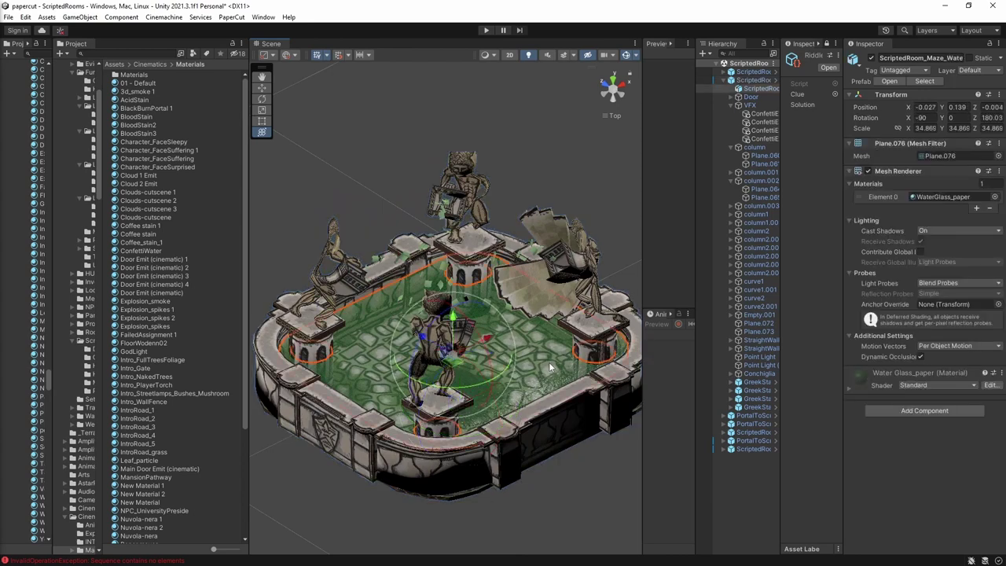
left_click_drag(522, 376, 464, 374, "alt")
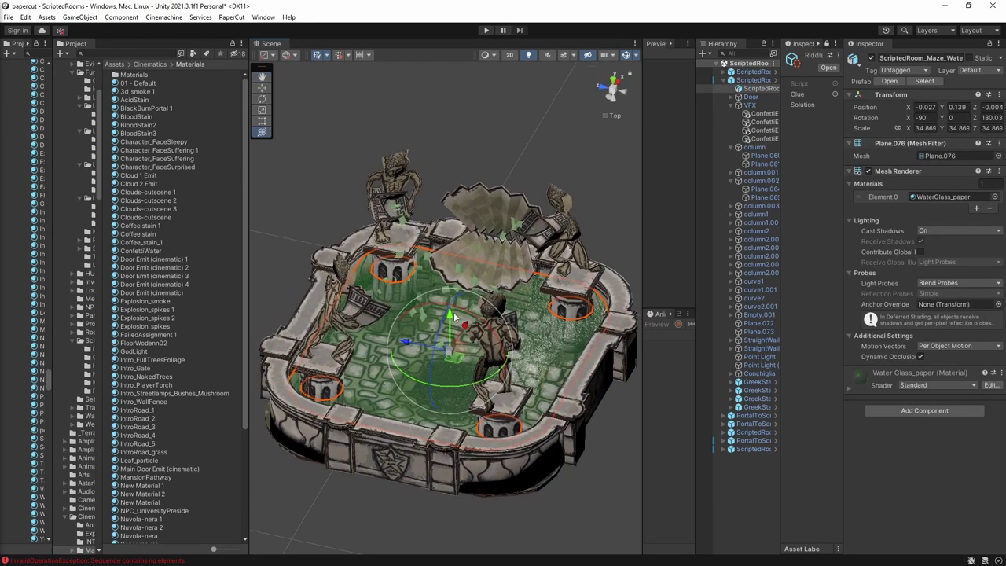
left_click_drag(453, 315, 456, 314)
key("ctrl+z")
left_click_drag(564, 399, 396, 397, "alt")
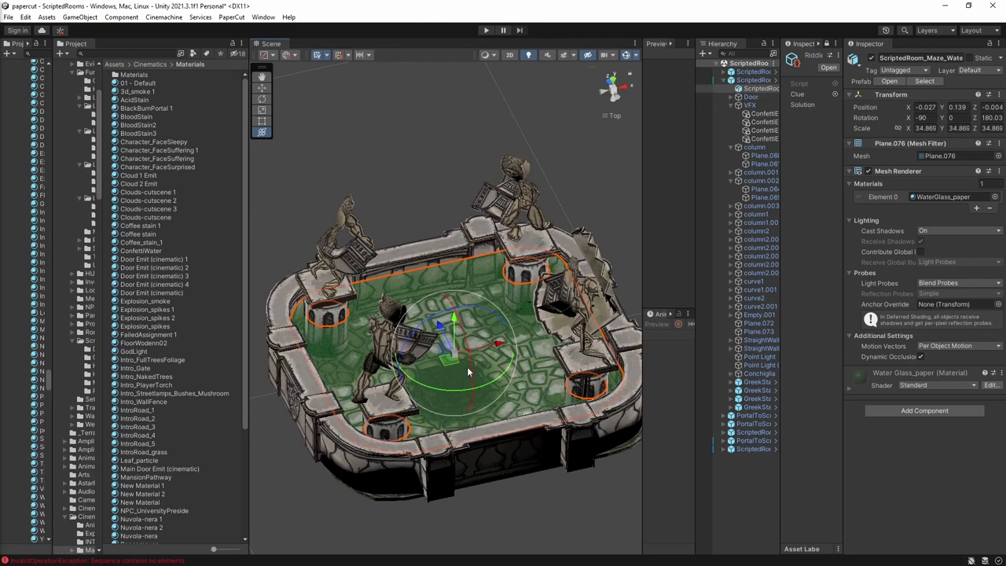
left_click_drag(481, 367, 578, 334, "alt")
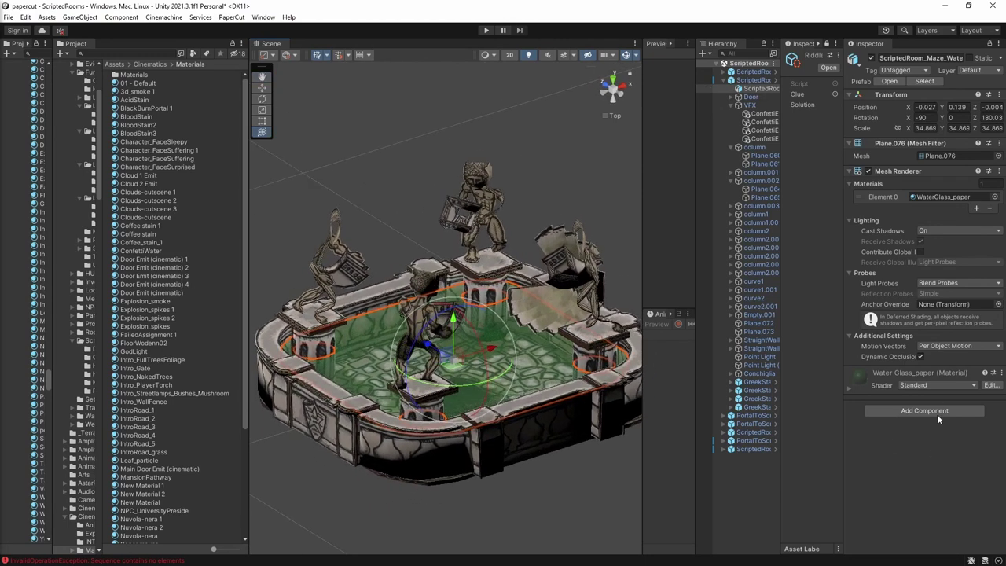
Step: Select the fountain's root object, then its VFX group, and widen the object hierarchy
left_click(752, 80)
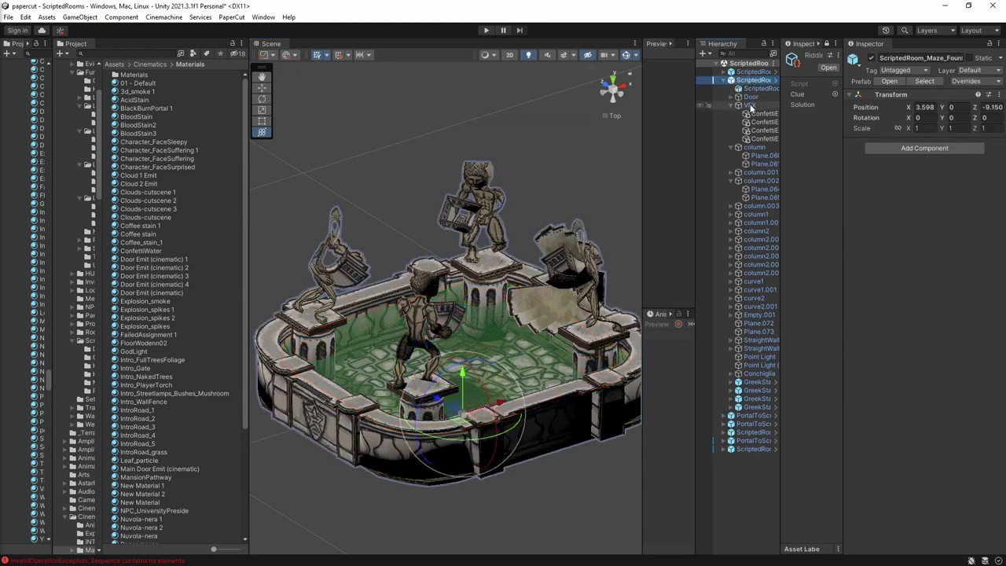
left_click(749, 105)
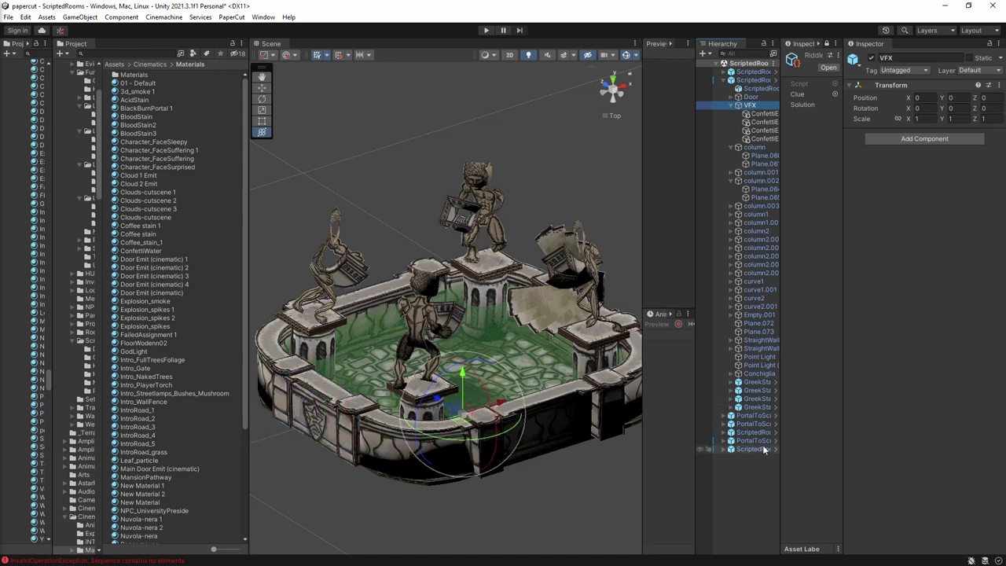
left_click_drag(782, 410, 834, 412)
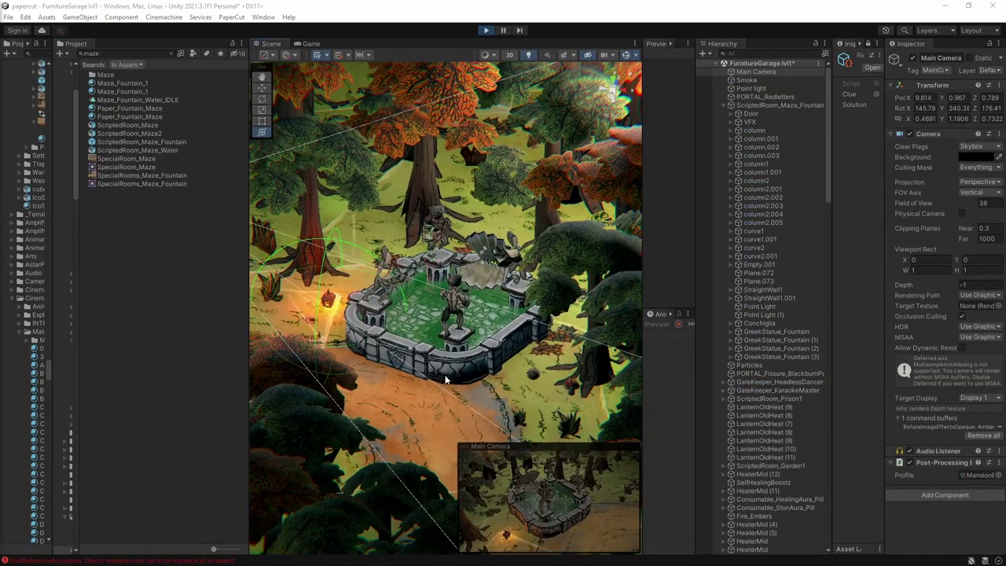
Step: Inspect the fountain in the running FurnitureGarage lvl1 level, comparing the scene view with an enlarged game view
scroll(446, 380, "up", 8)
right_click_drag(446, 379, 424, 330)
left_click(308, 44)
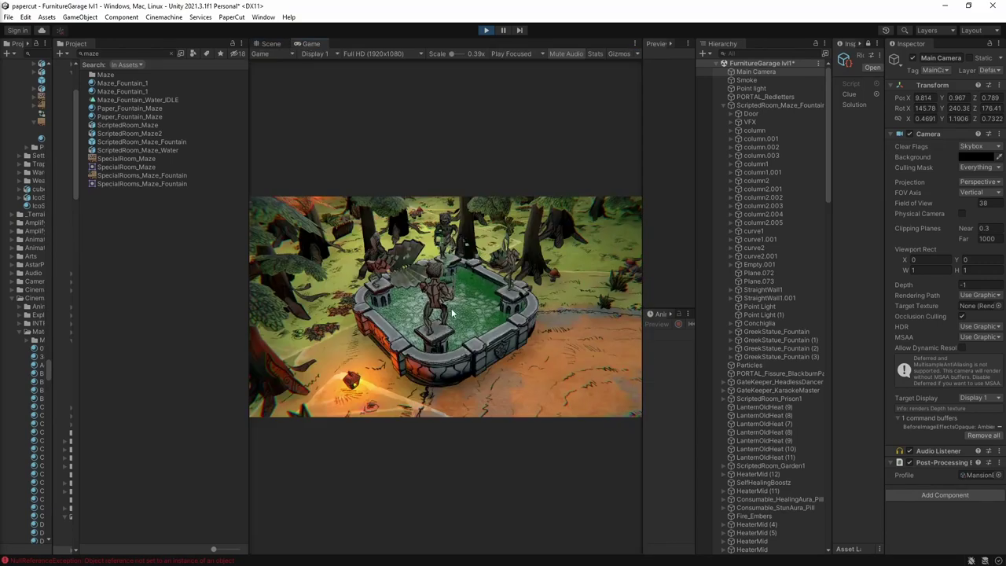
left_click_drag(248, 280, 89, 289)
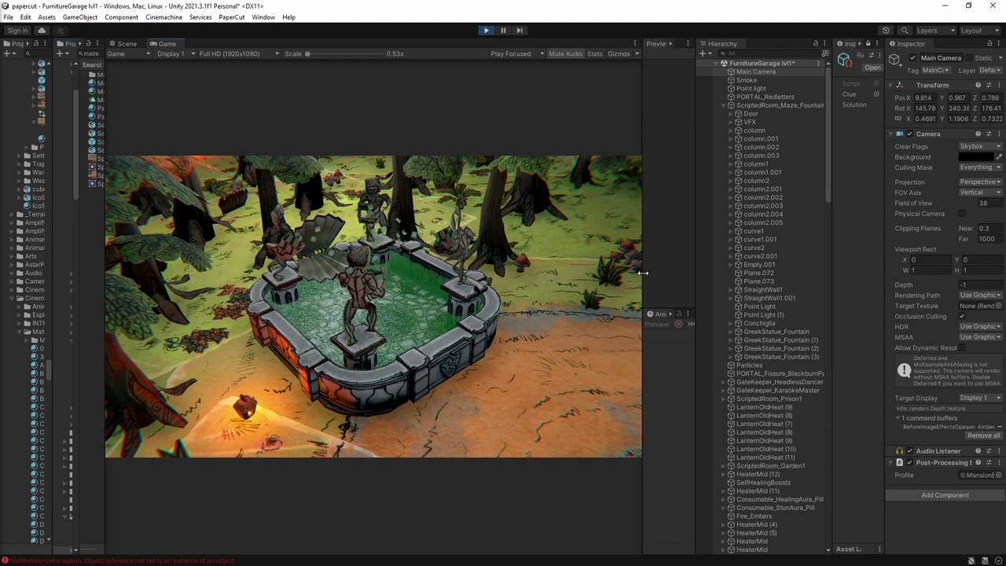
left_click_drag(642, 272, 865, 290)
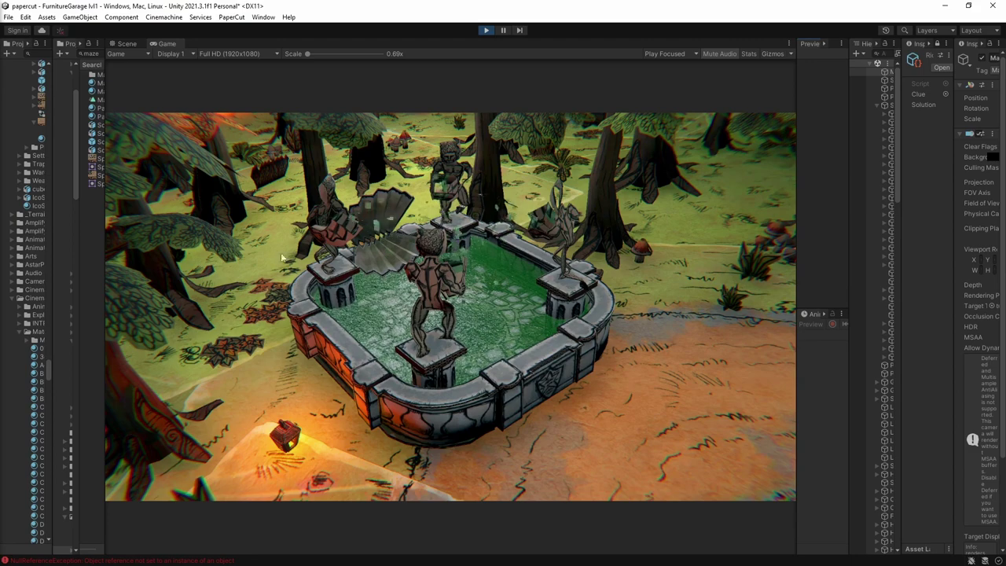
left_click(127, 44)
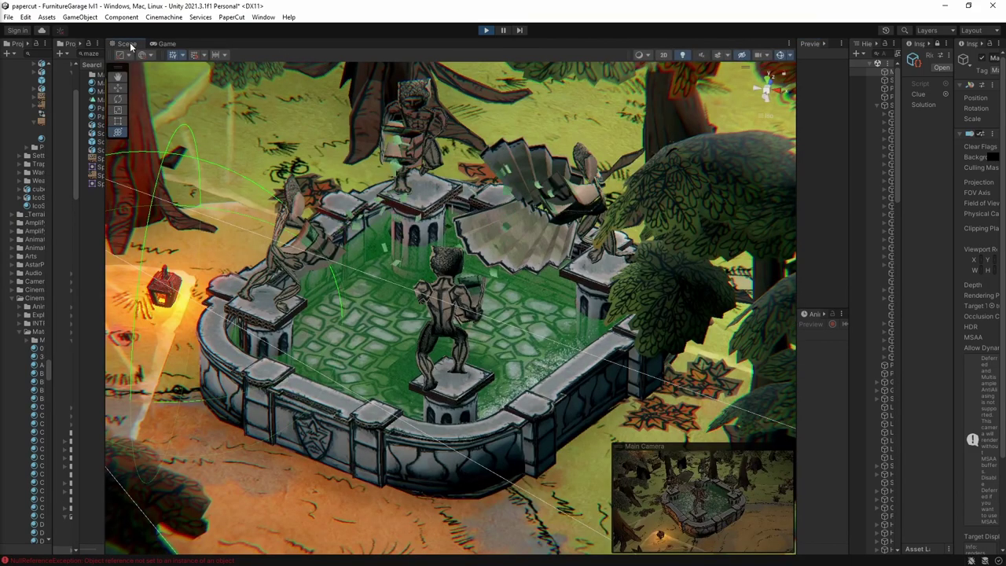
left_click(162, 44)
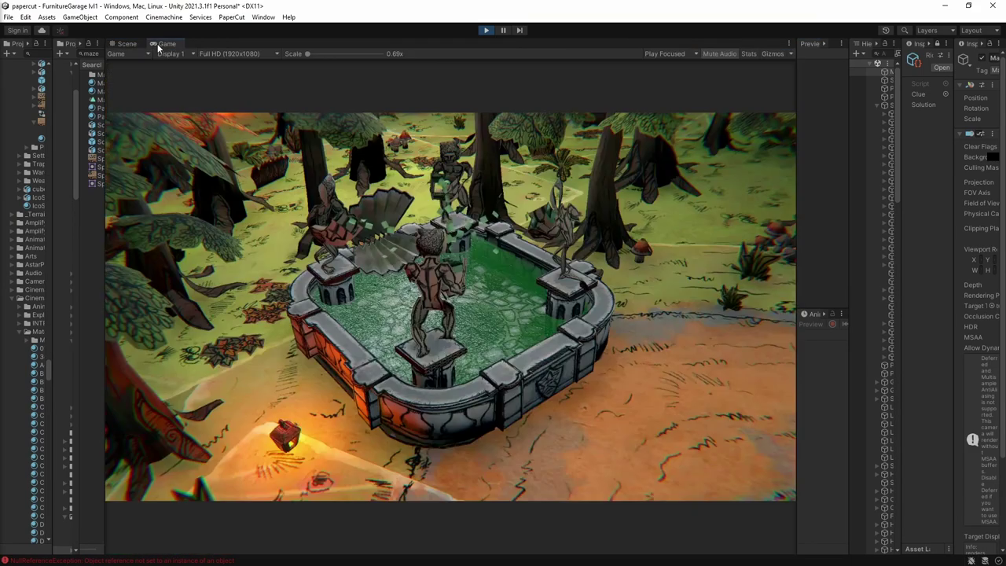